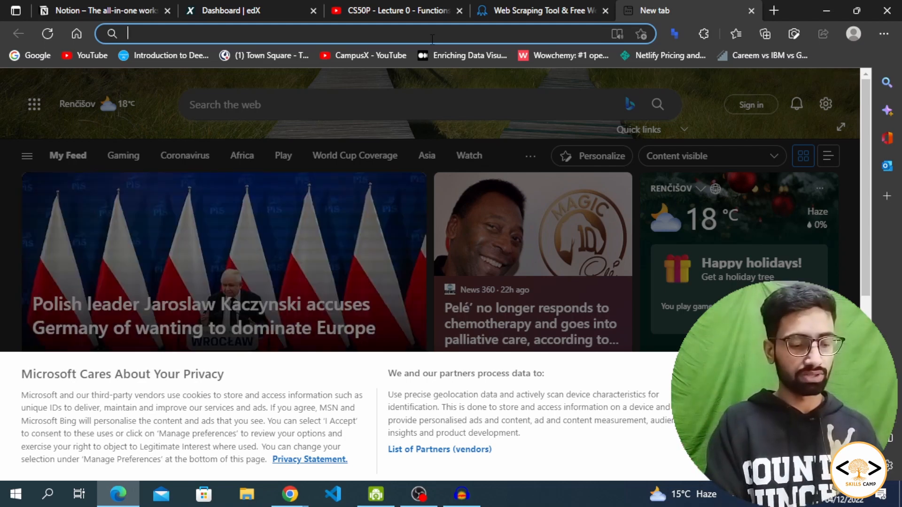
Open the Octoparse website at octoparse.com and accept its cookie notice.
text(octoparse.com/#)
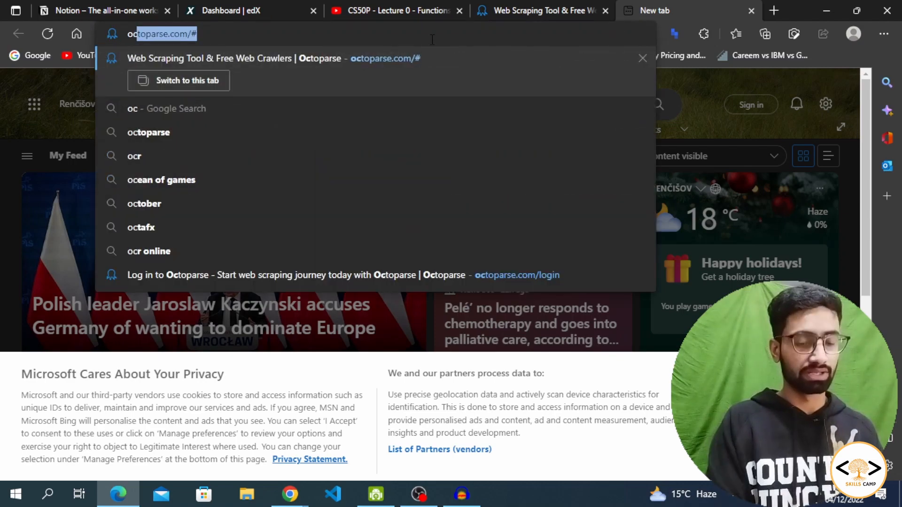
key(Return)
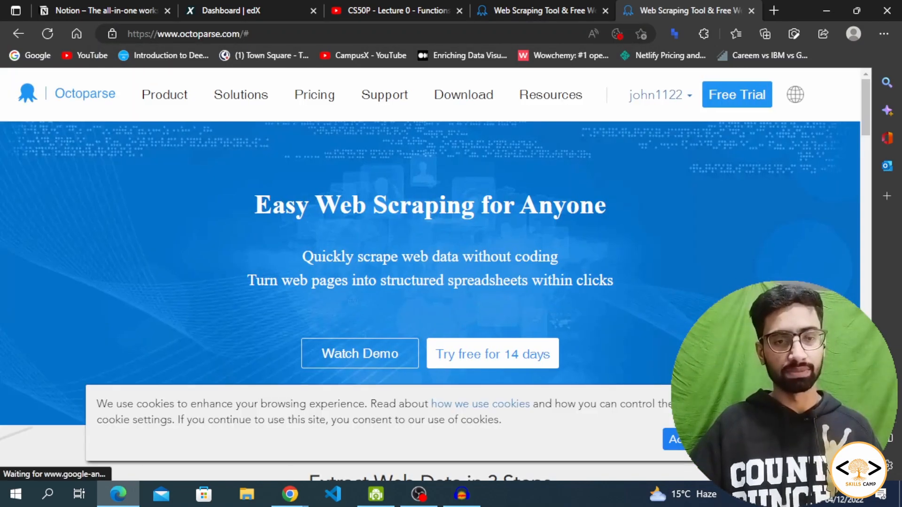
click(710, 440)
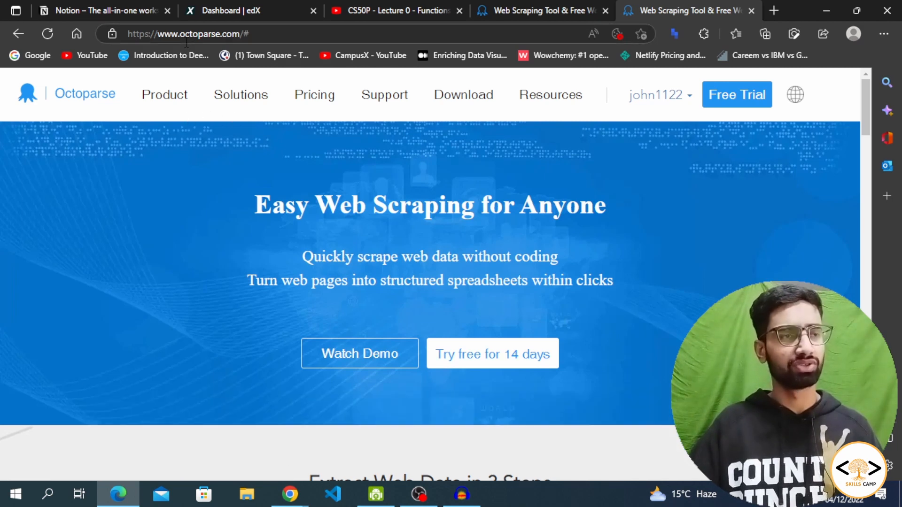
View the Octoparse download page for Windows with its installation requirements, and the macOS download page, accepting the cookie notice.
mouse_move(241, 95)
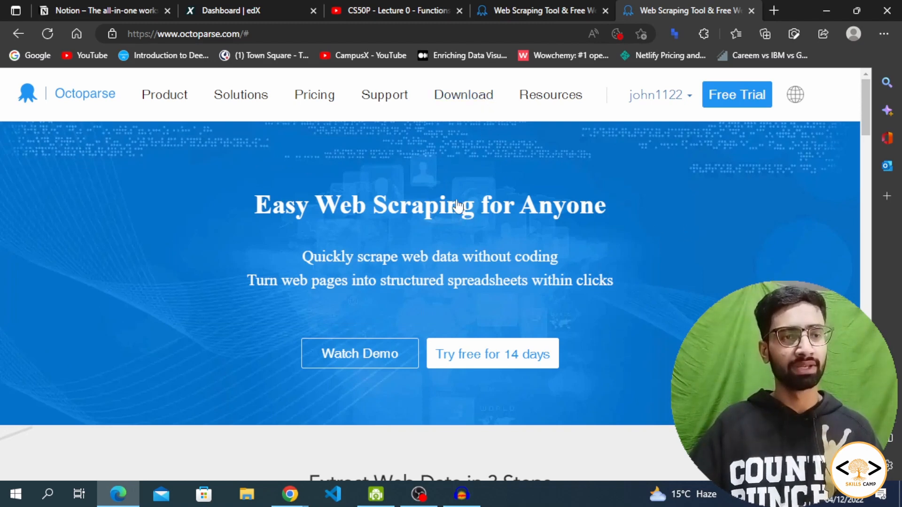
click(473, 100)
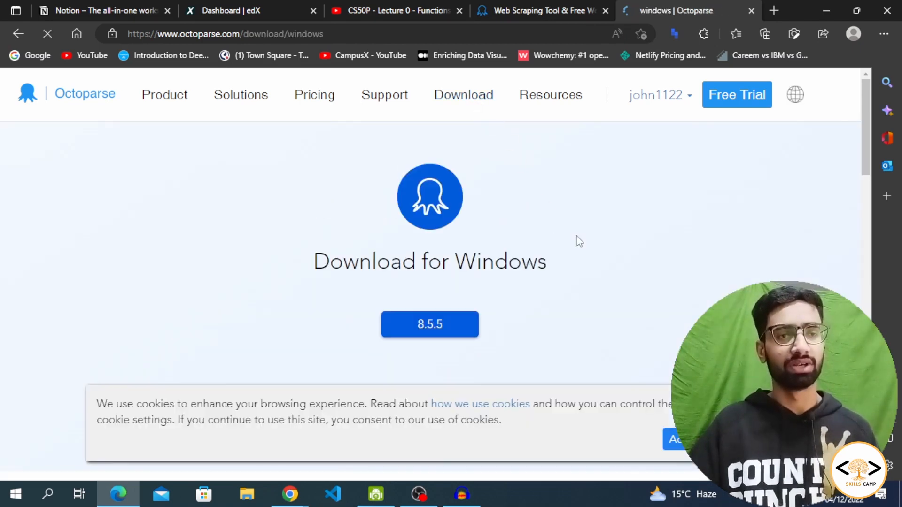
scroll(632, 314, down, 4)
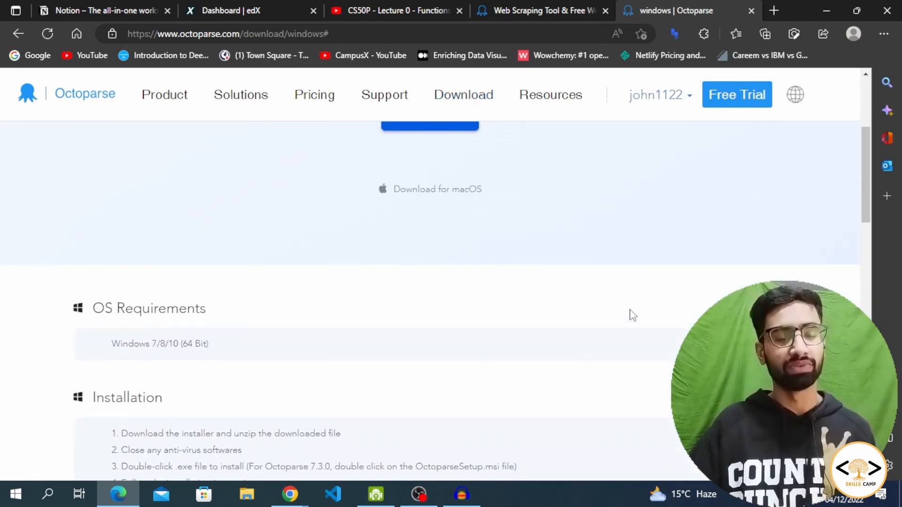
scroll(632, 314, up, 4)
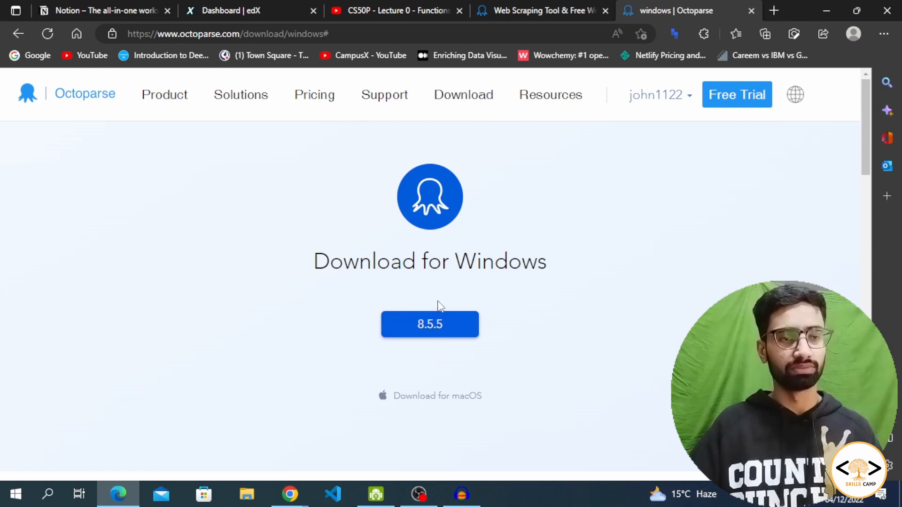
click(461, 398)
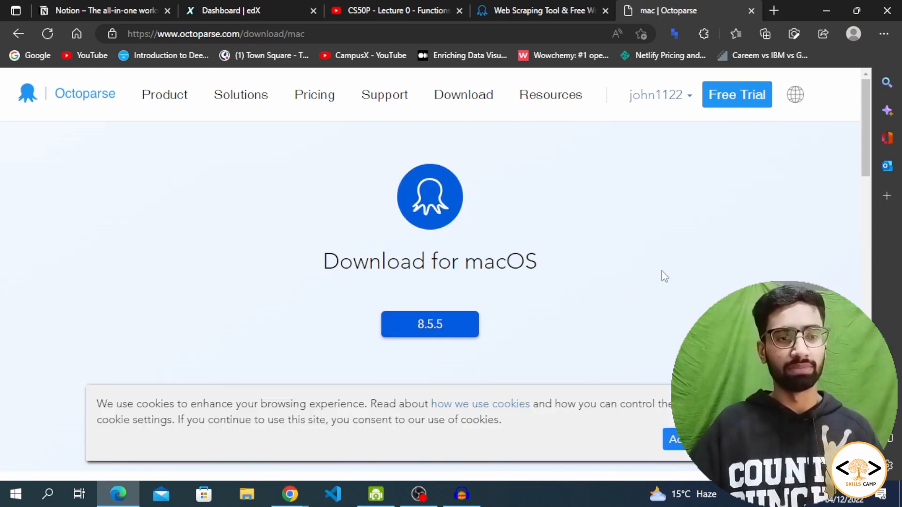
click(676, 439)
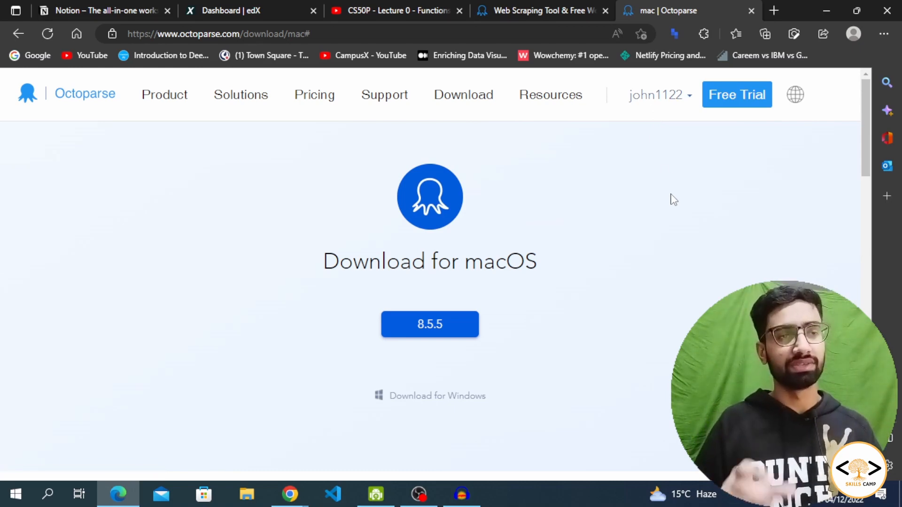
Search the web for "temp mail" in a new browser tab and open the temp-mail.org disposable email site.
click(775, 7)
text(te)
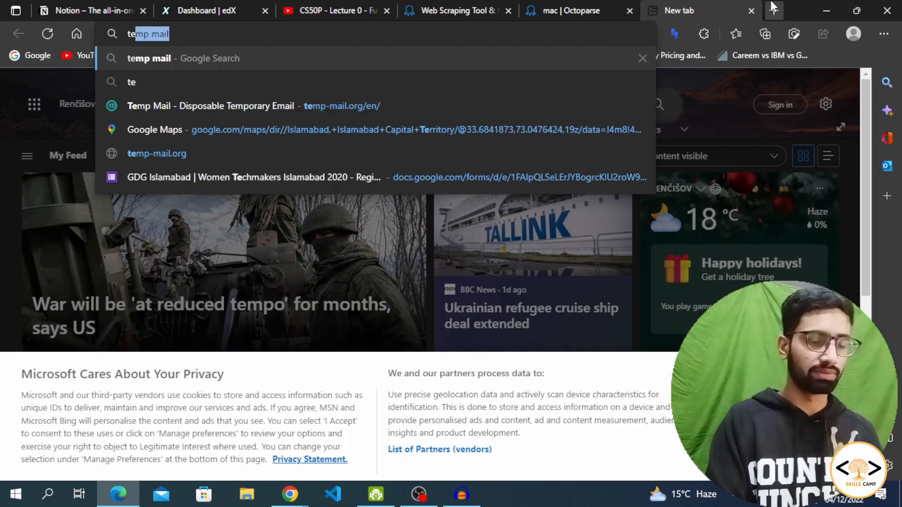
text(mp)
key(Return)
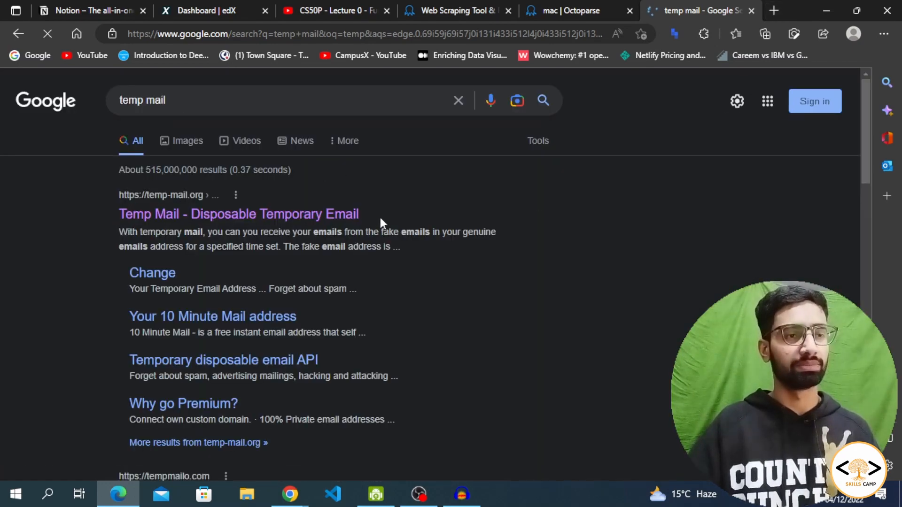
scroll(365, 330, down, 9)
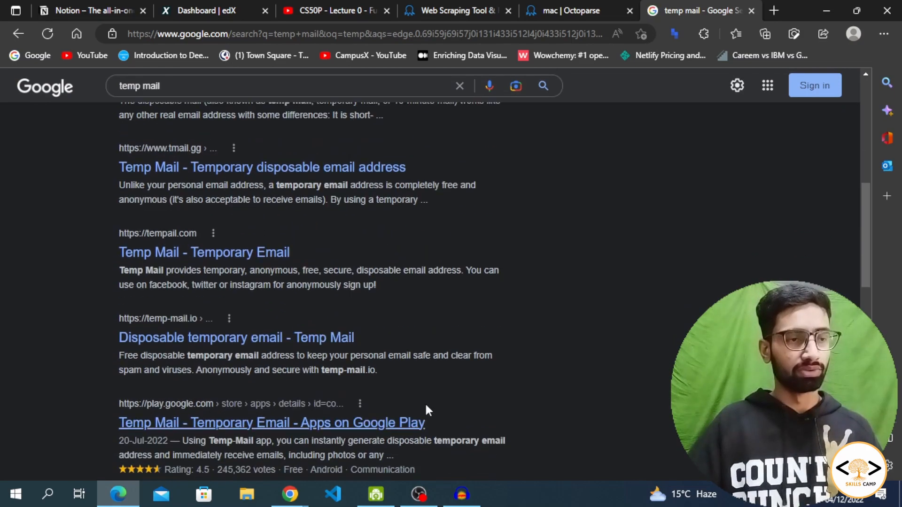
scroll(425, 402, up, 6)
scroll(426, 388, up, 3)
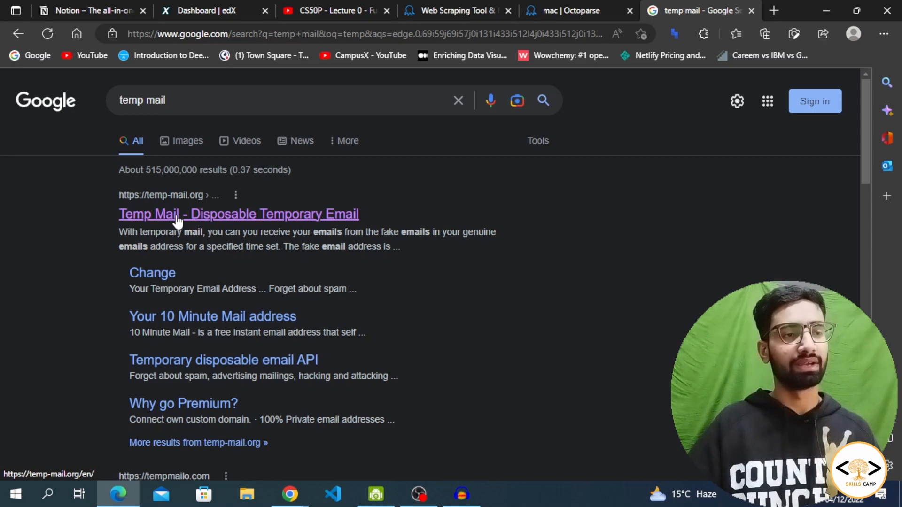
click(242, 213)
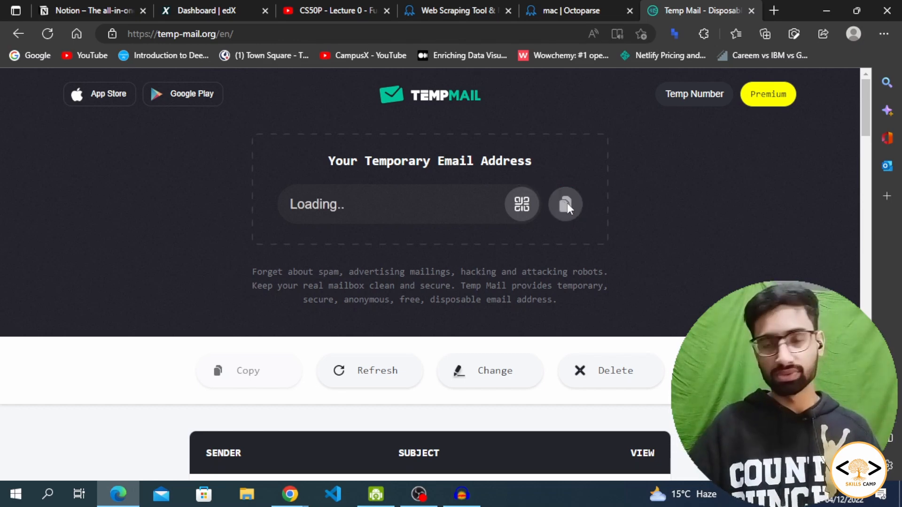
Return to the Octoparse site and examine the Free Plan's limits and features on the pricing page.
click(583, 9)
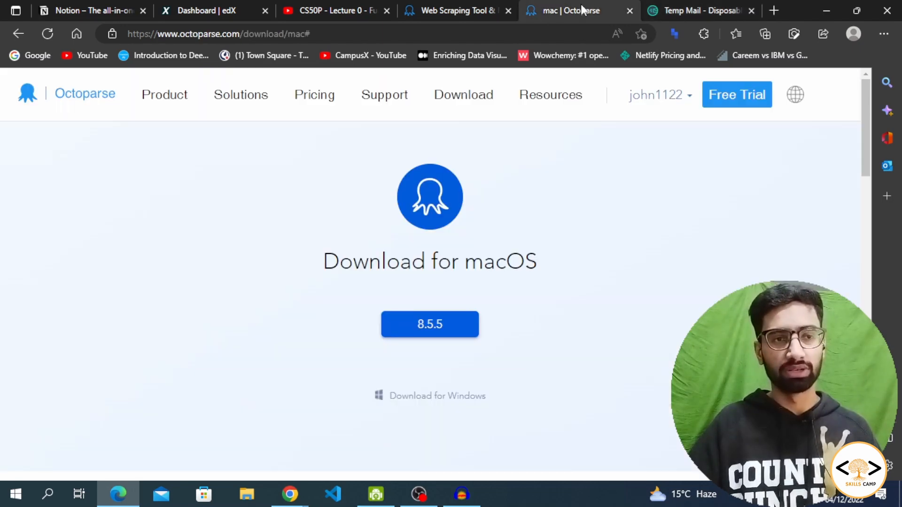
click(321, 111)
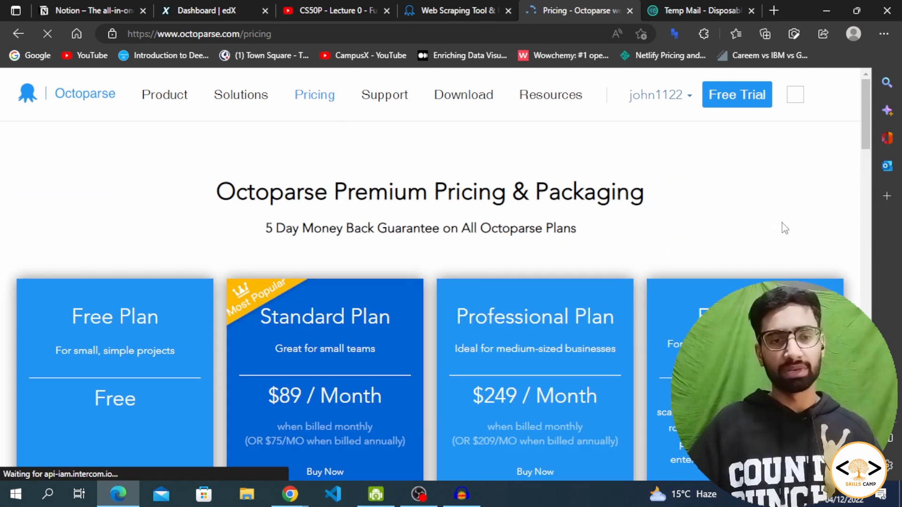
scroll(784, 225, down, 2)
click(689, 437)
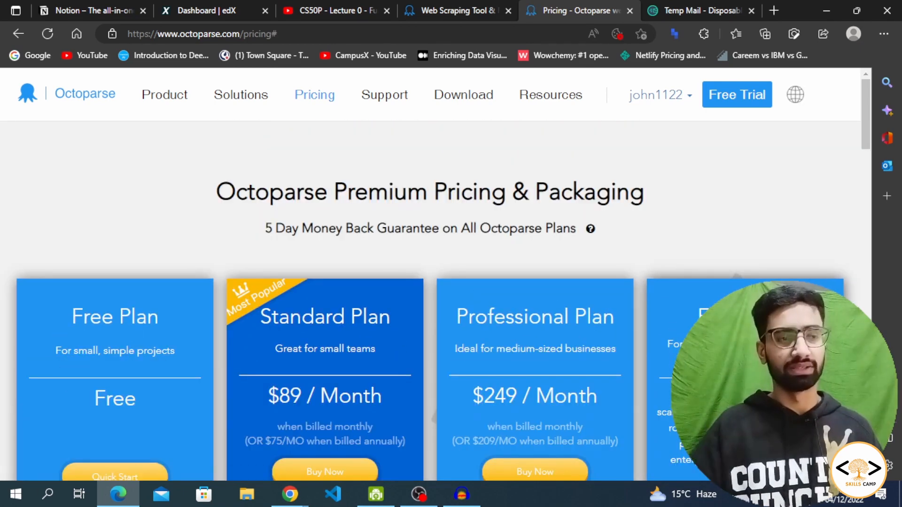
scroll(207, 358, down, 4)
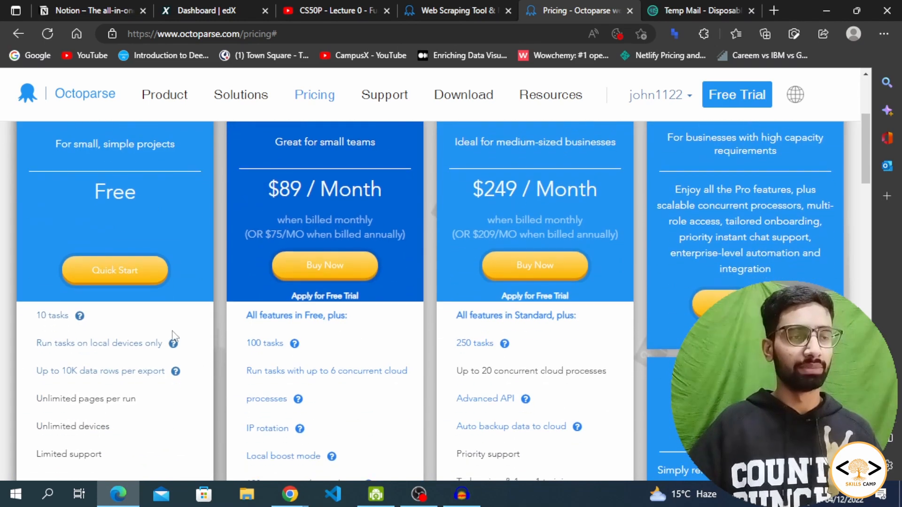
mouse_move(177, 373)
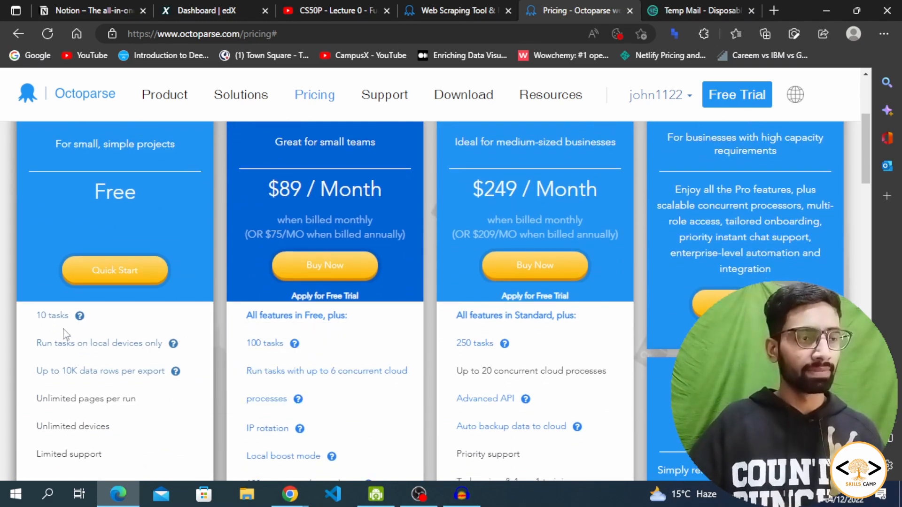
mouse_move(80, 319)
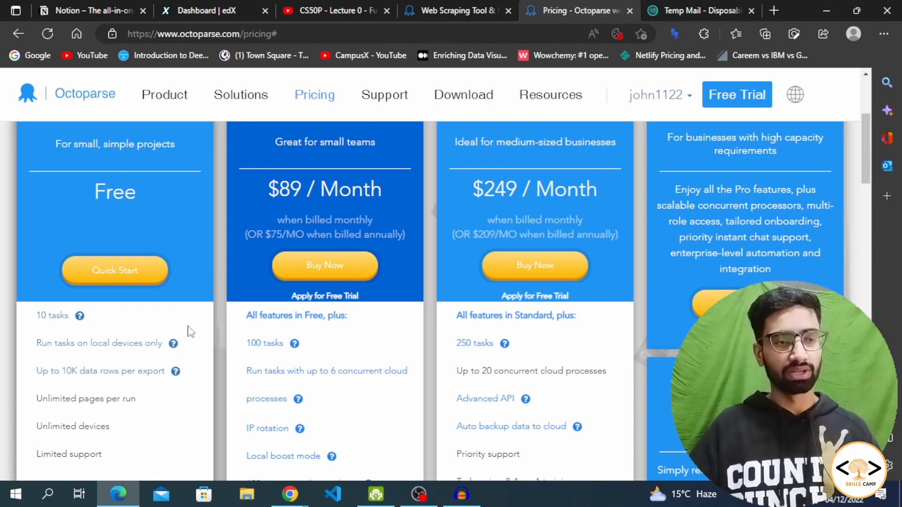
scroll(191, 333, down, 2)
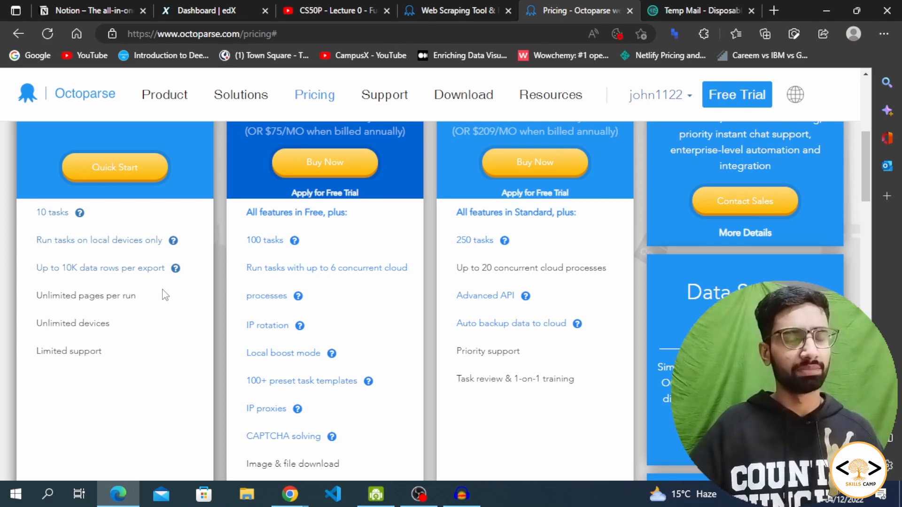
scroll(305, 286, up, 4)
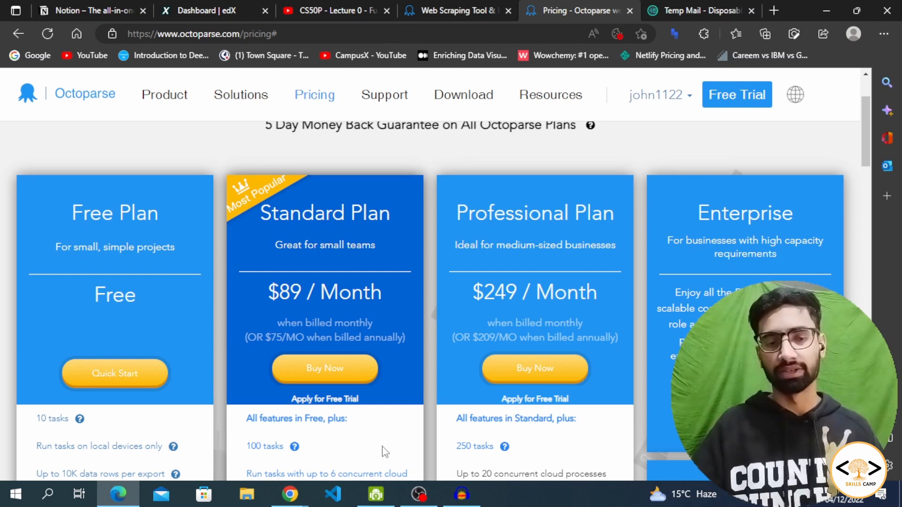
Check the generated temporary email address, and compare the Standard and Professional plans on the Octoparse pricing page.
click(686, 10)
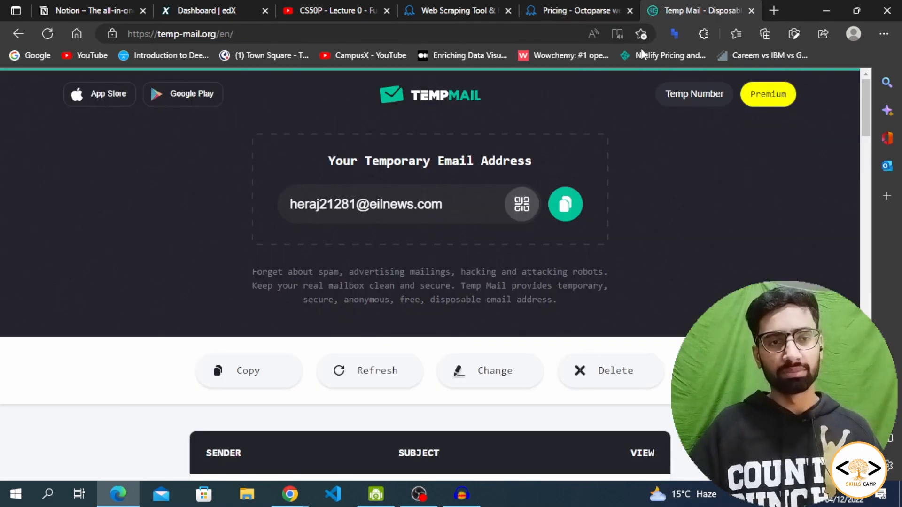
click(581, 9)
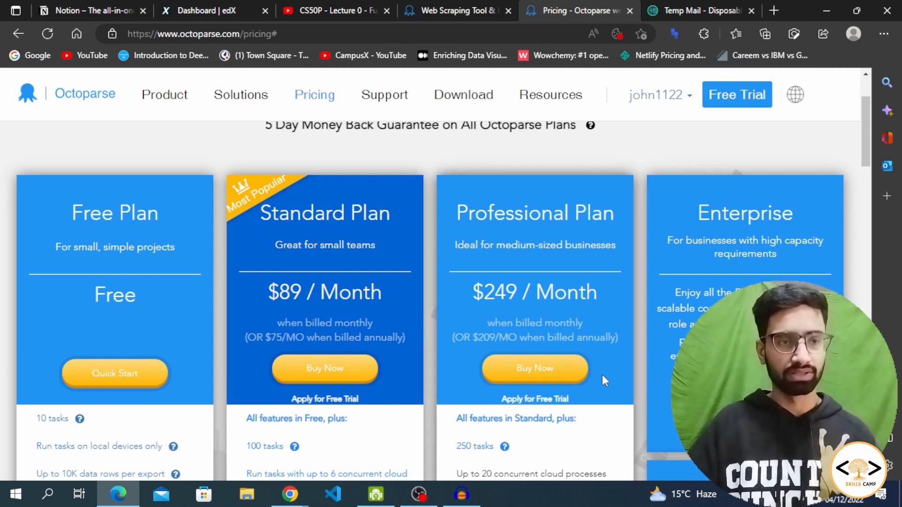
scroll(600, 365, up, 2)
scroll(540, 281, down, 2)
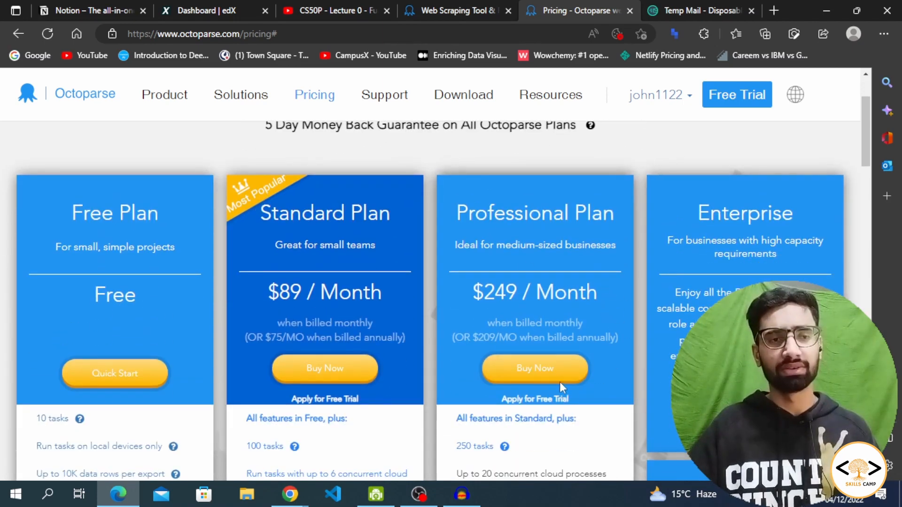
scroll(603, 272, down, 3)
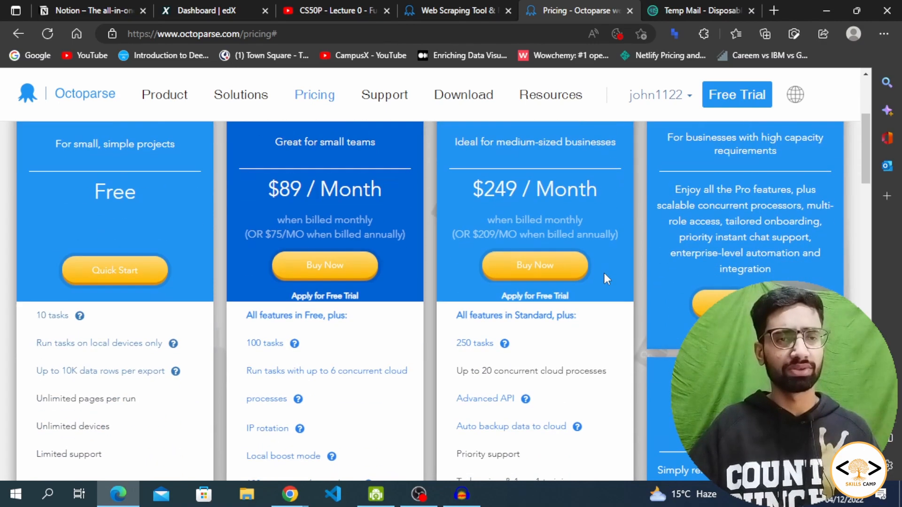
scroll(604, 273, up, 3)
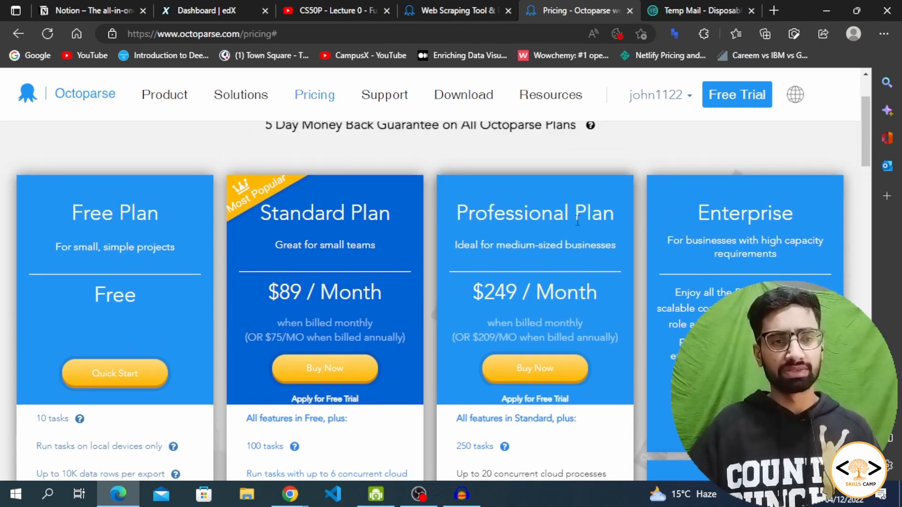
scroll(547, 306, down, 2)
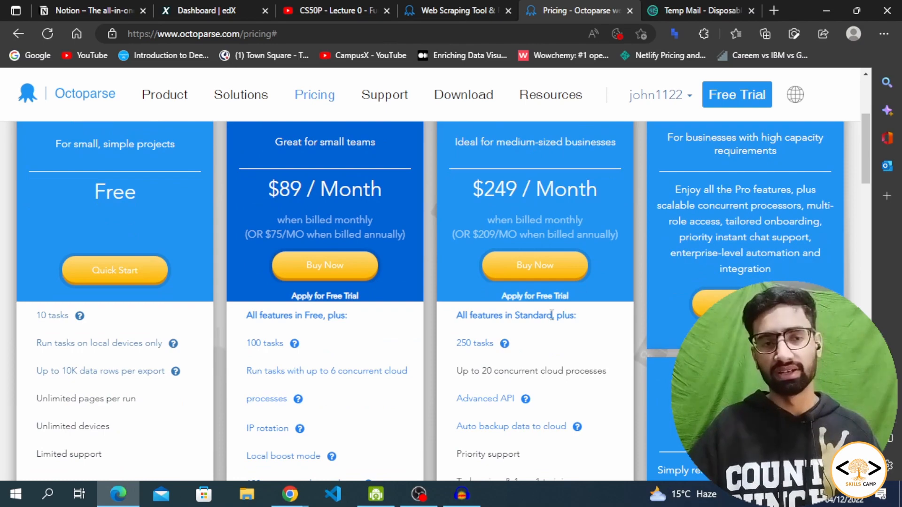
scroll(550, 312, up, 4)
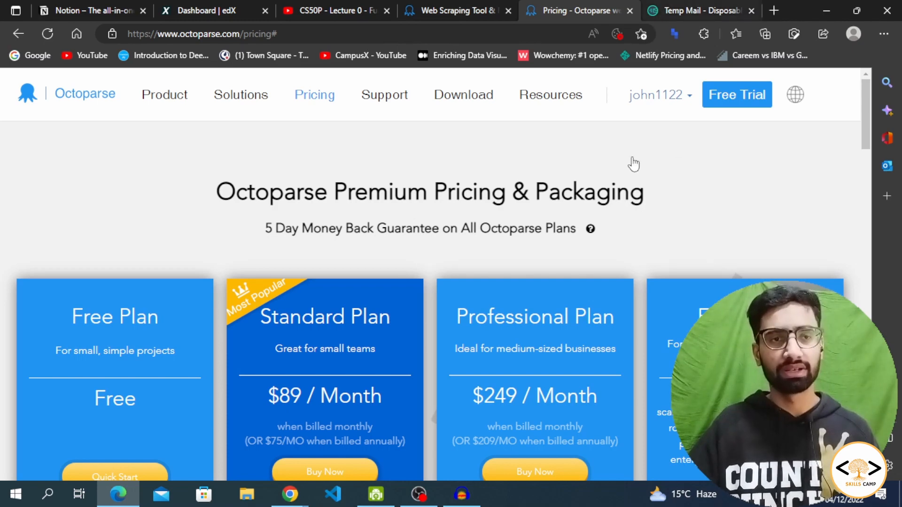
Launch the Octoparse 8 desktop application from Windows.
click(16, 499)
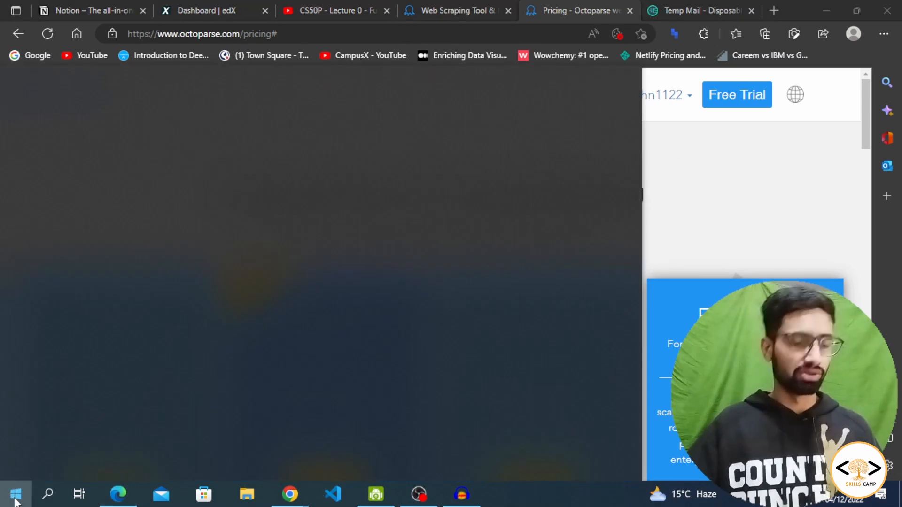
text(o)
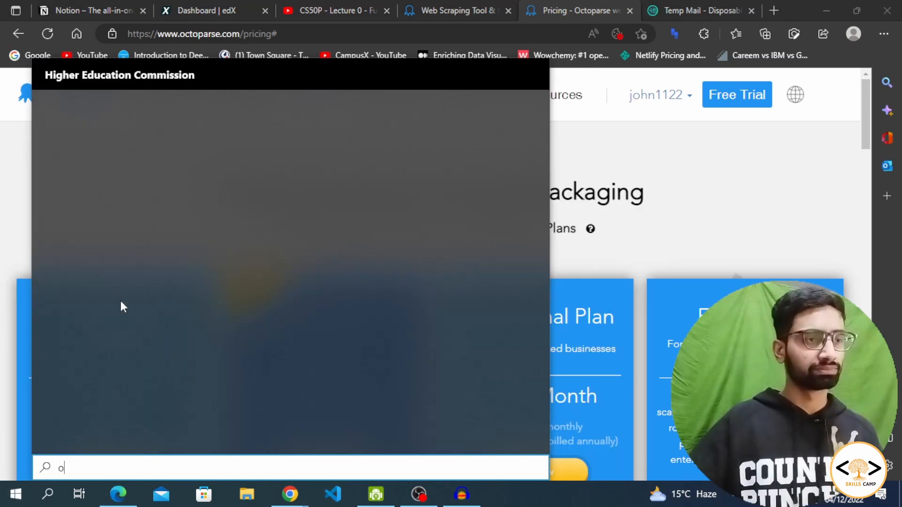
click(13, 500)
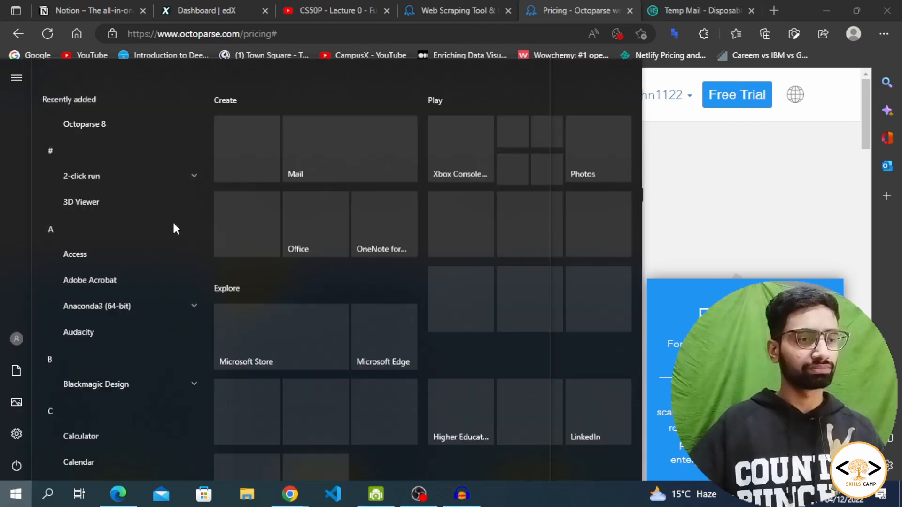
click(731, 189)
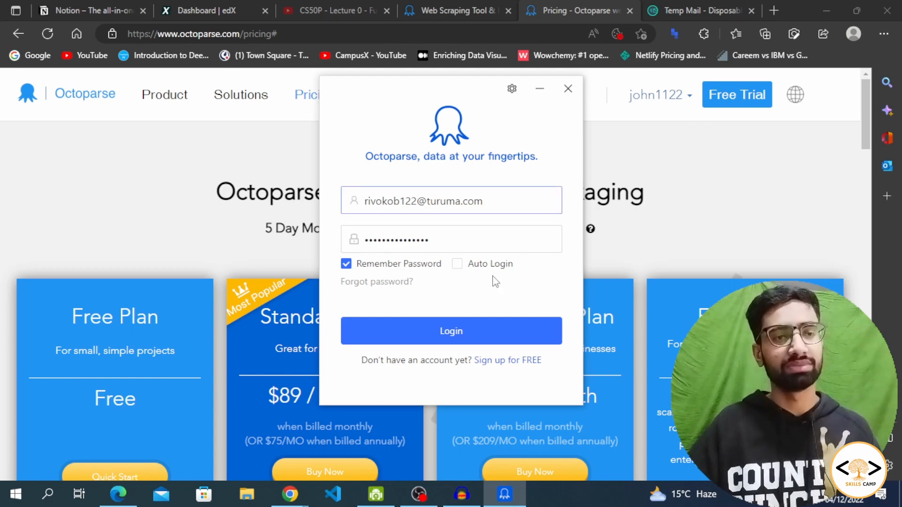
Log in to Octoparse with the saved account credentials and decline recovery of the unsaved tasks.
click(469, 333)
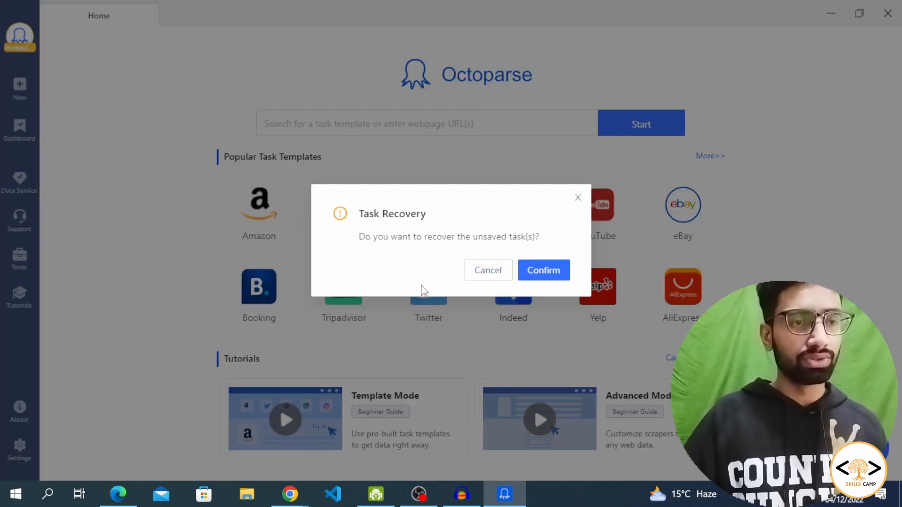
click(491, 273)
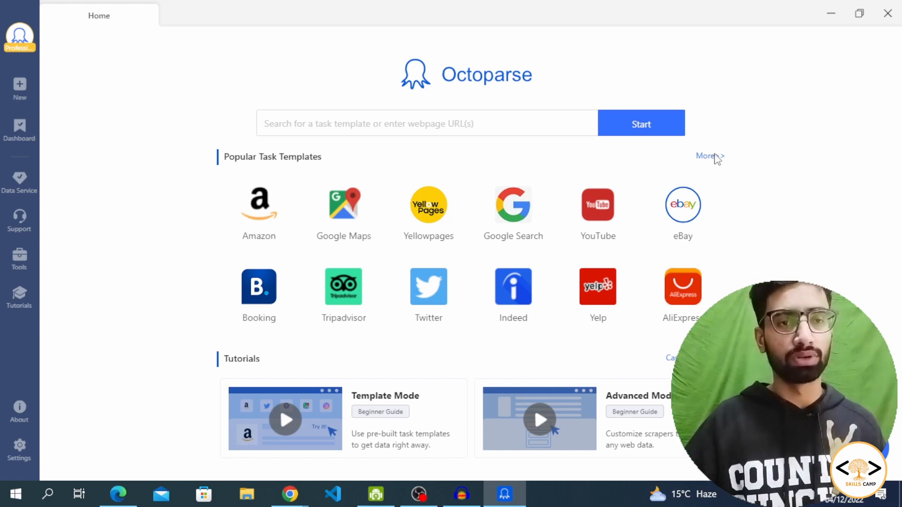
Open the full list of task templates and browse the templates in the Hot category.
click(714, 155)
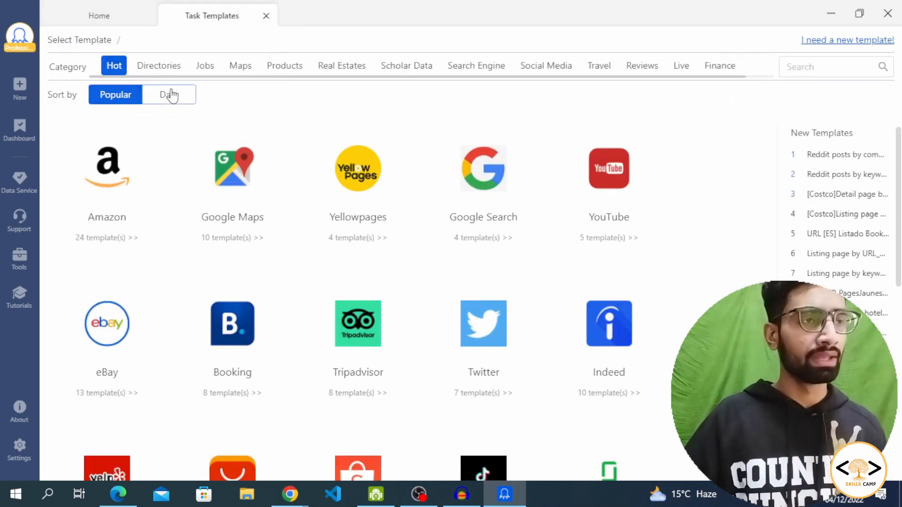
click(150, 70)
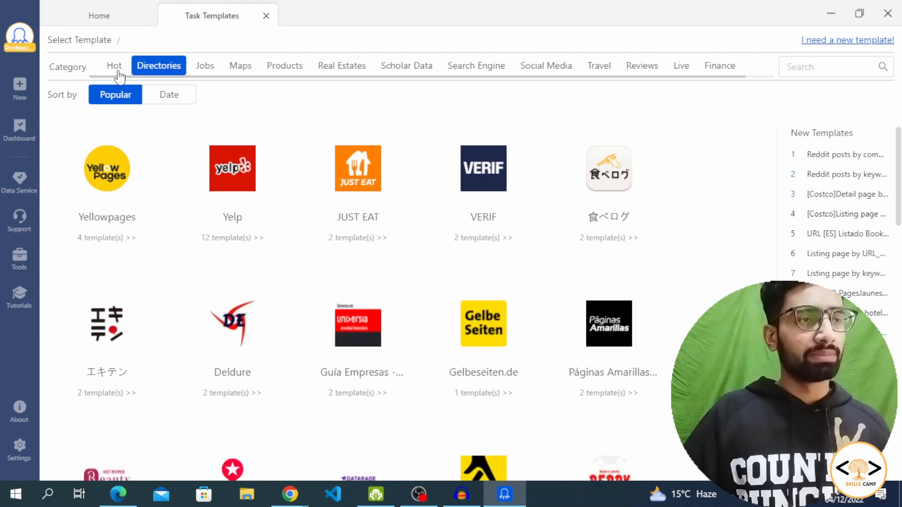
click(117, 73)
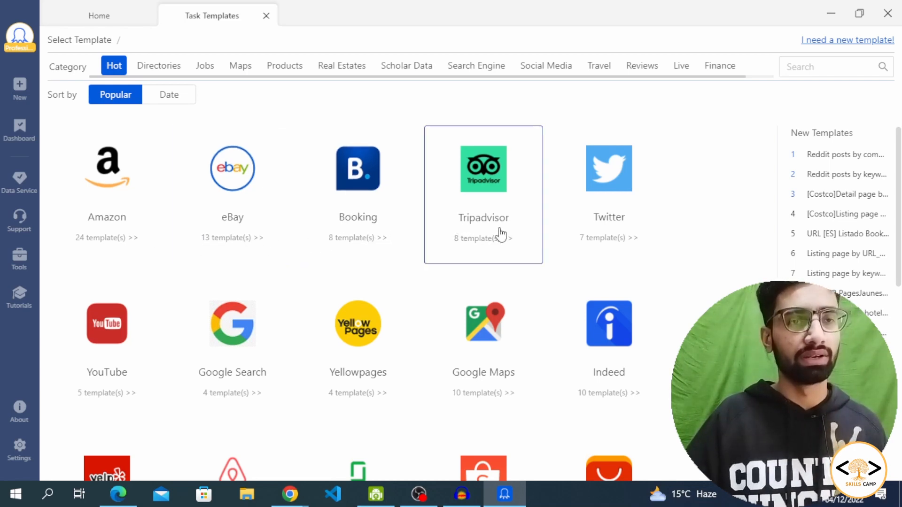
scroll(633, 226, down, 2)
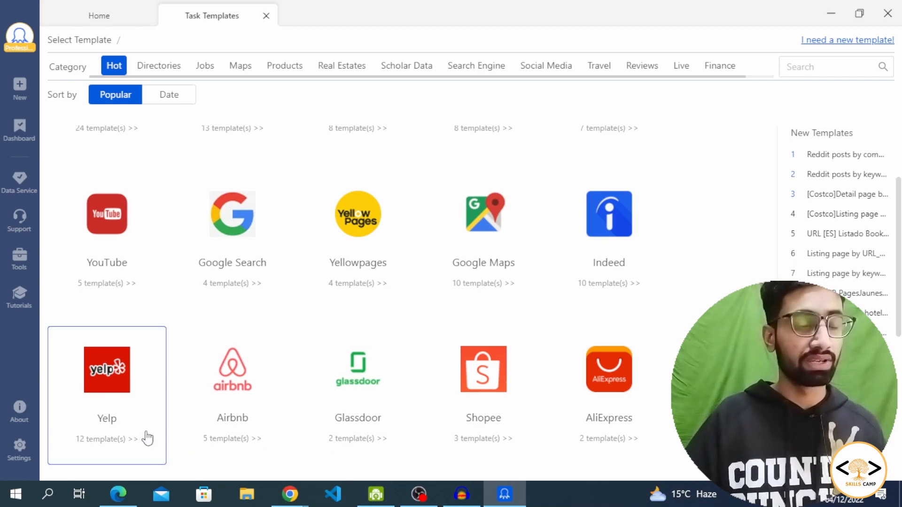
scroll(70, 393, down, 2)
scroll(115, 334, down, 2)
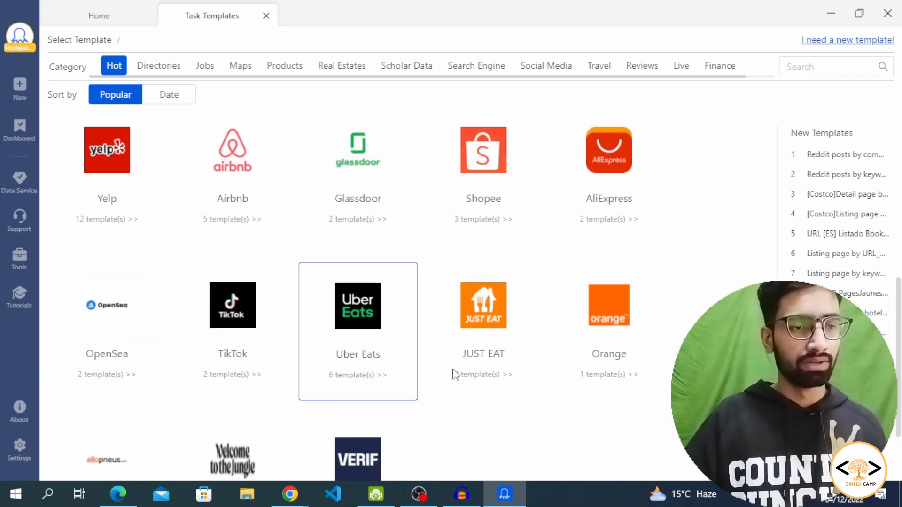
scroll(454, 375, down, 2)
scroll(662, 397, up, 8)
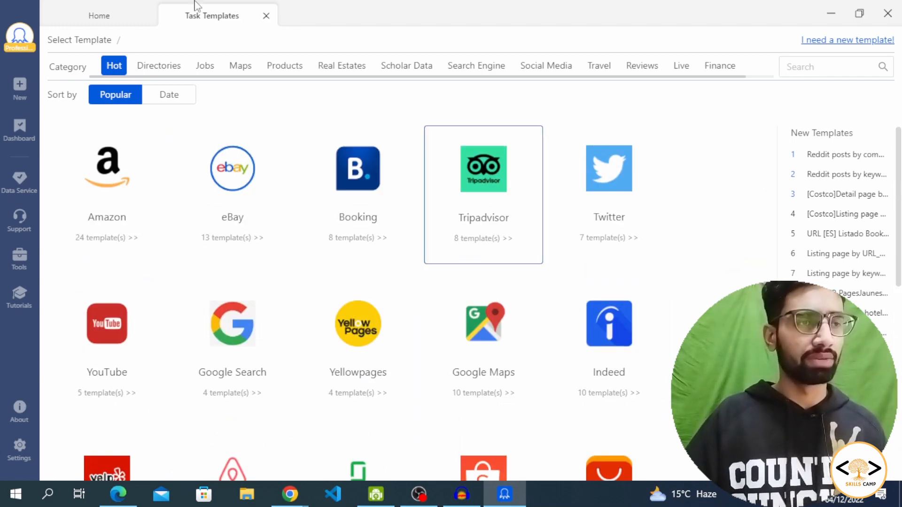
Browse the website templates offered in the Directories category.
click(206, 67)
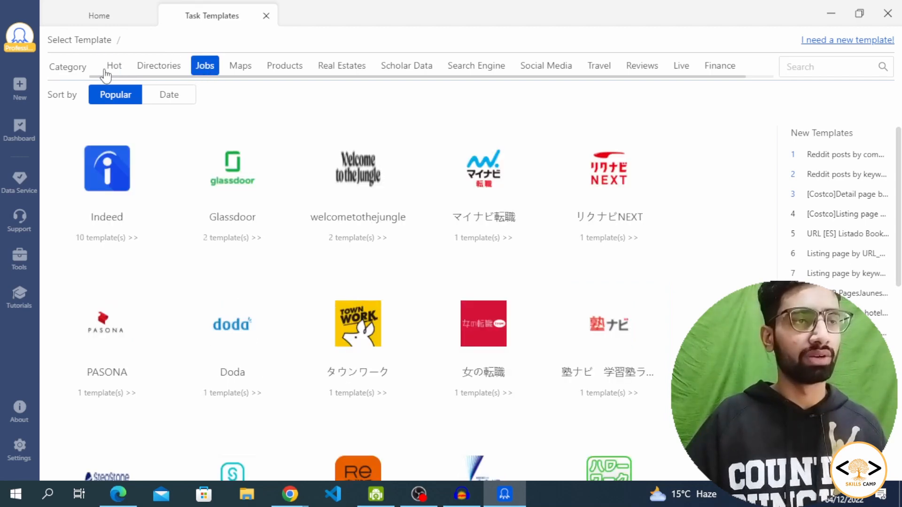
click(175, 65)
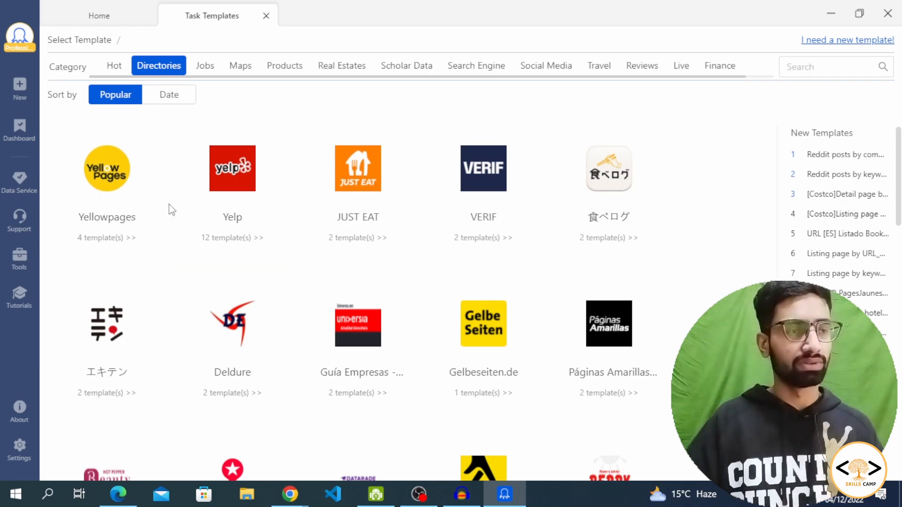
scroll(486, 233, down, 5)
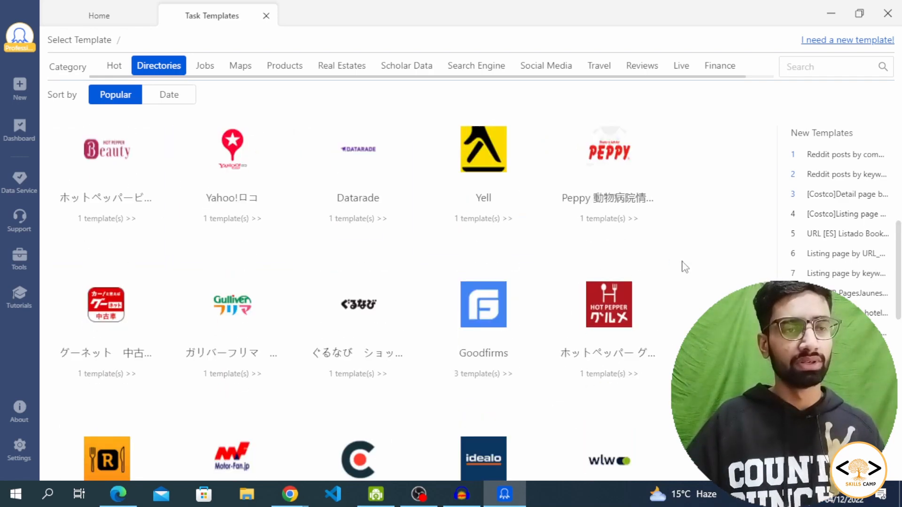
scroll(684, 264, down, 5)
scroll(619, 256, up, 10)
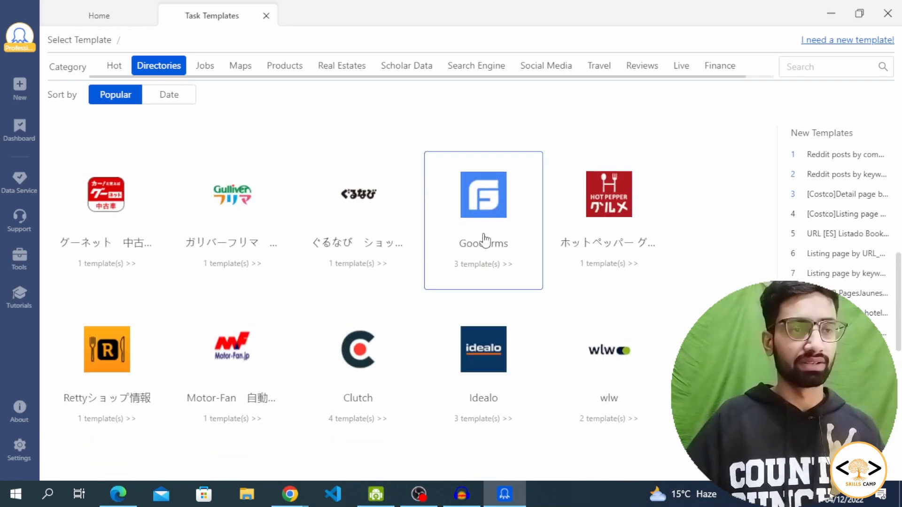
Look through the Jobs templates and view the Maps category.
click(211, 66)
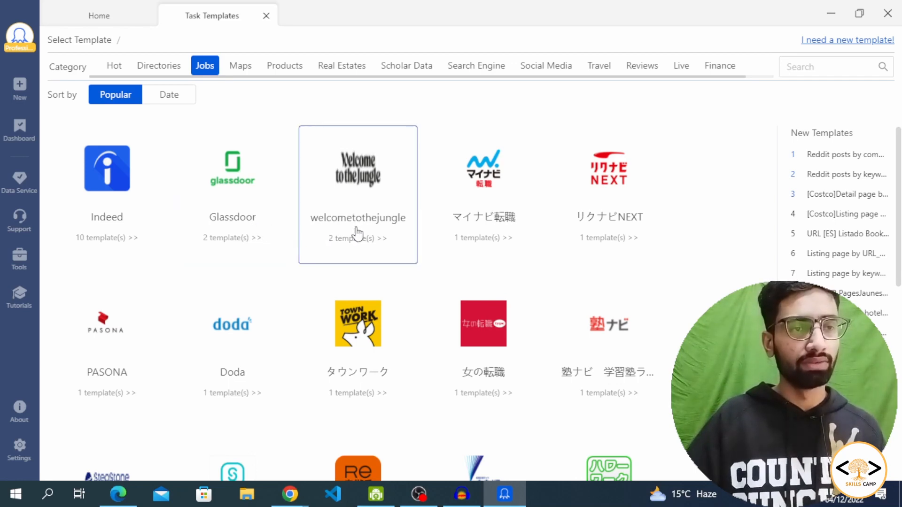
scroll(513, 258, down, 9)
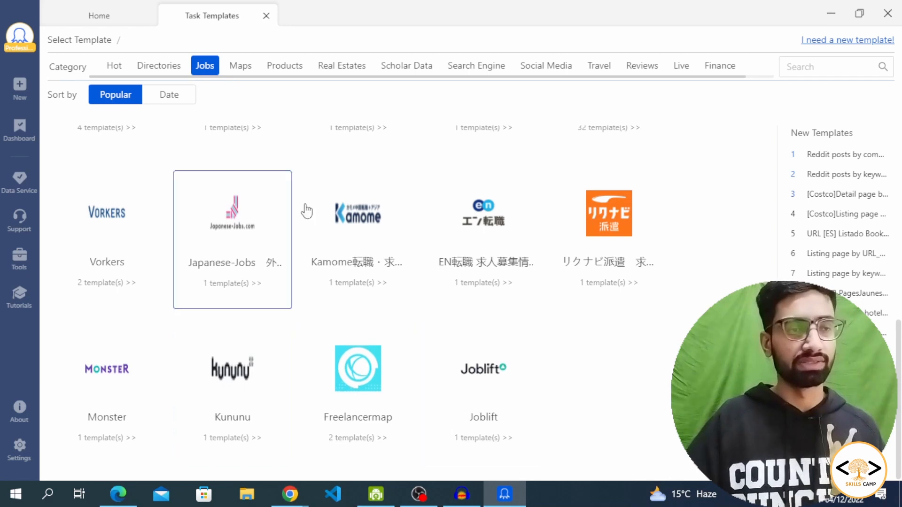
scroll(306, 207, up, 3)
click(231, 71)
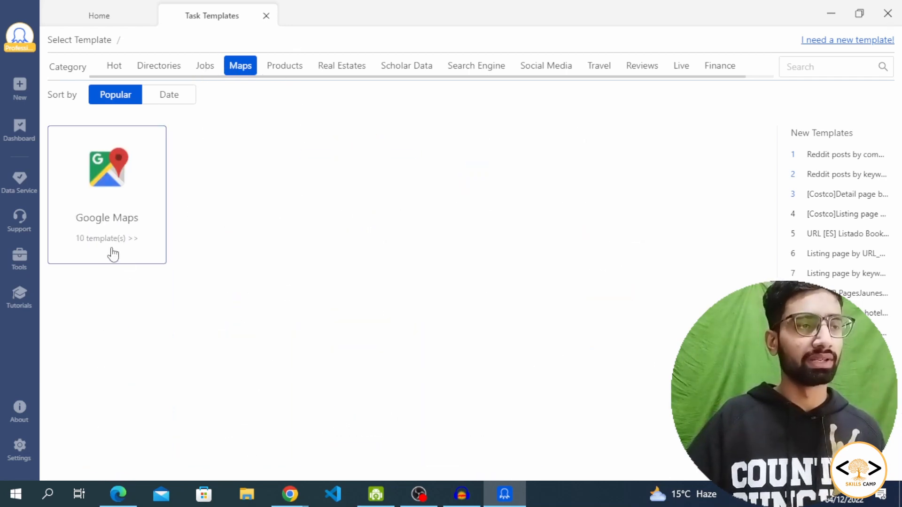
Browse the task templates in the Products and Real Estates categories.
click(286, 69)
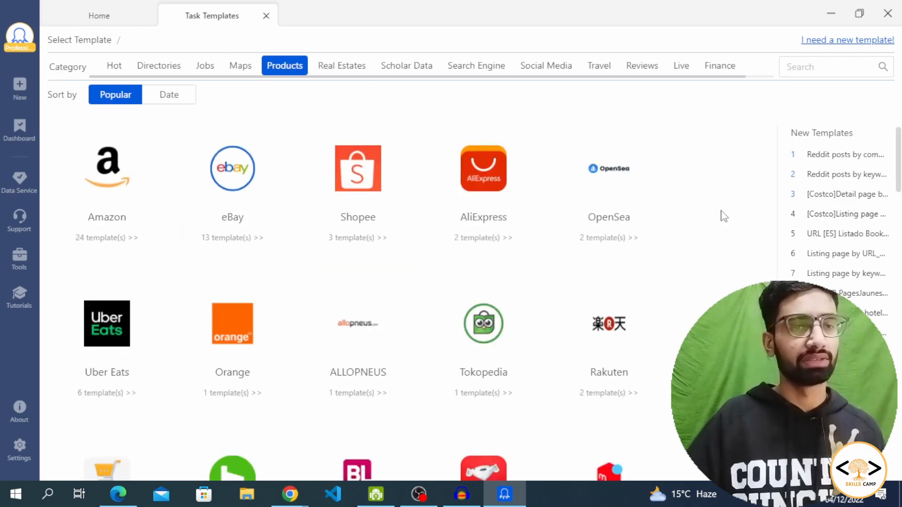
scroll(728, 223, down, 5)
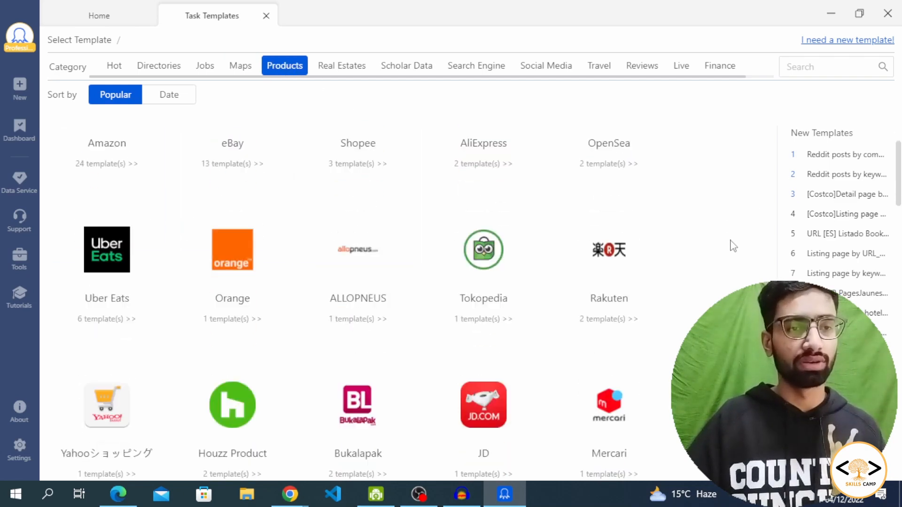
scroll(734, 251, up, 2)
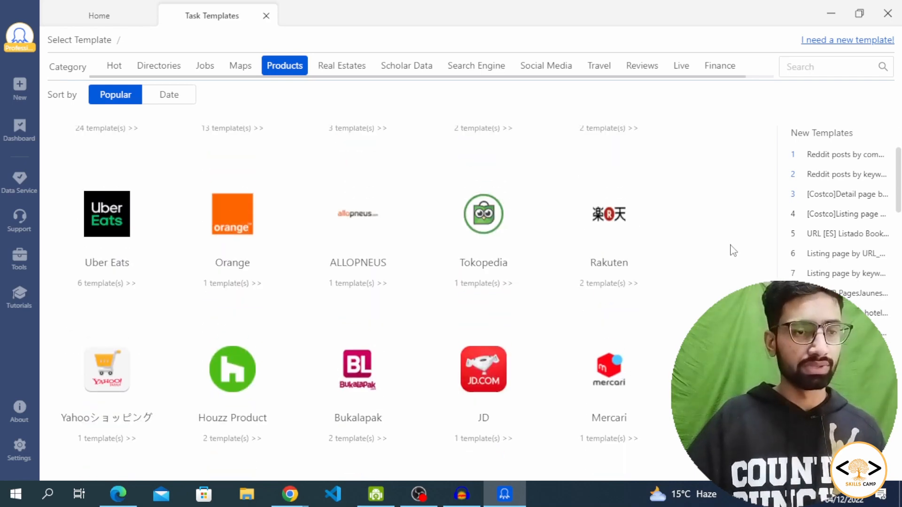
scroll(732, 250, up, 2)
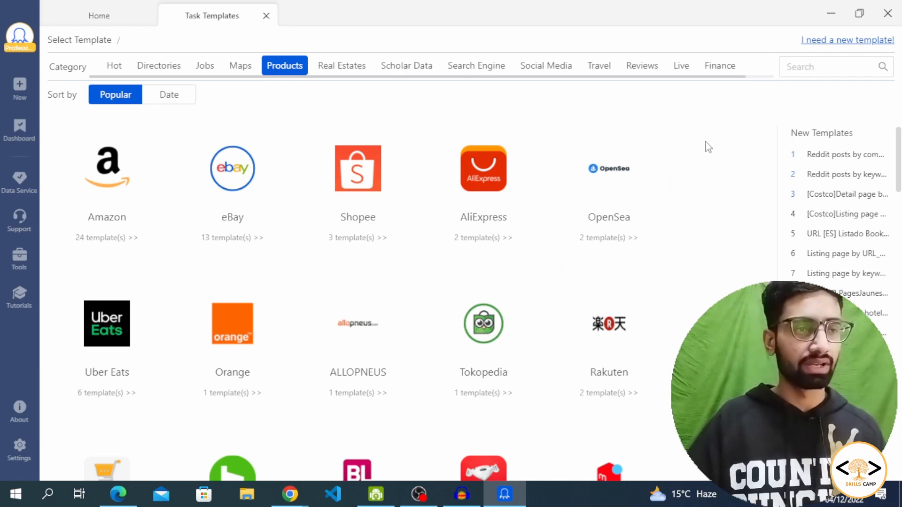
click(324, 71)
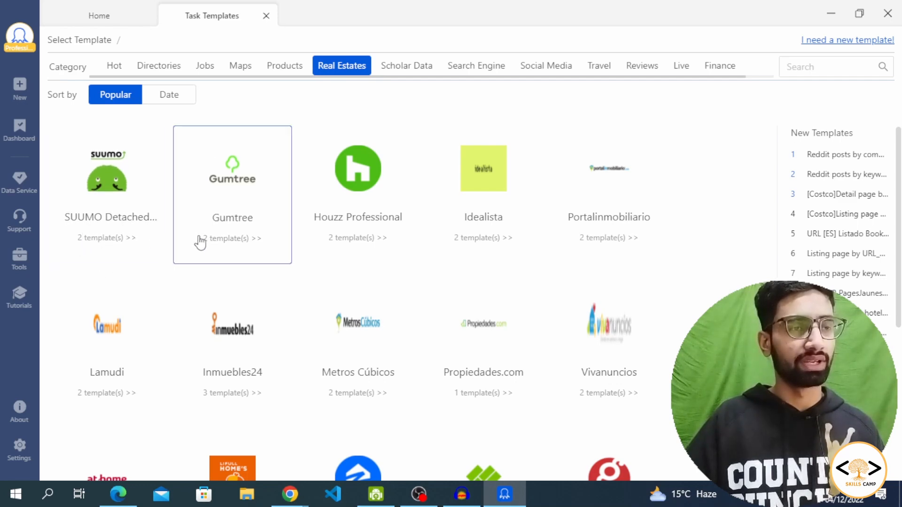
scroll(724, 261, down, 5)
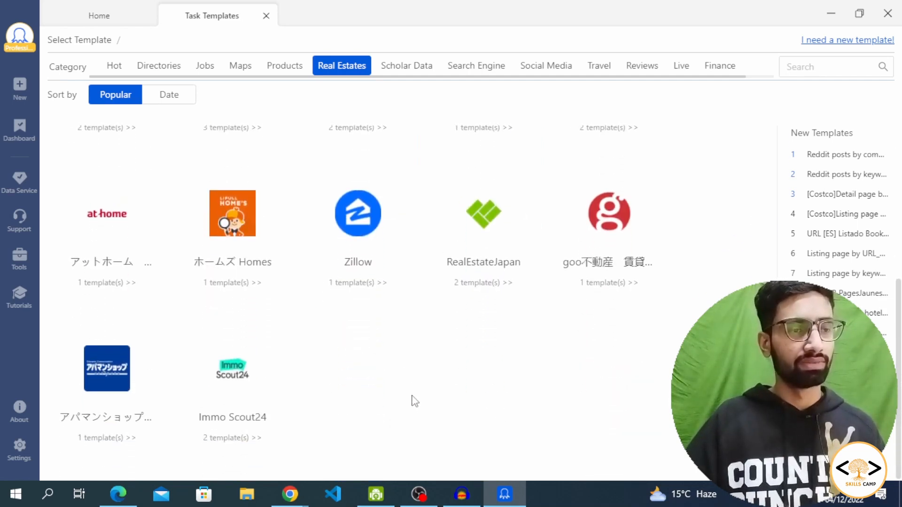
scroll(427, 372, up, 5)
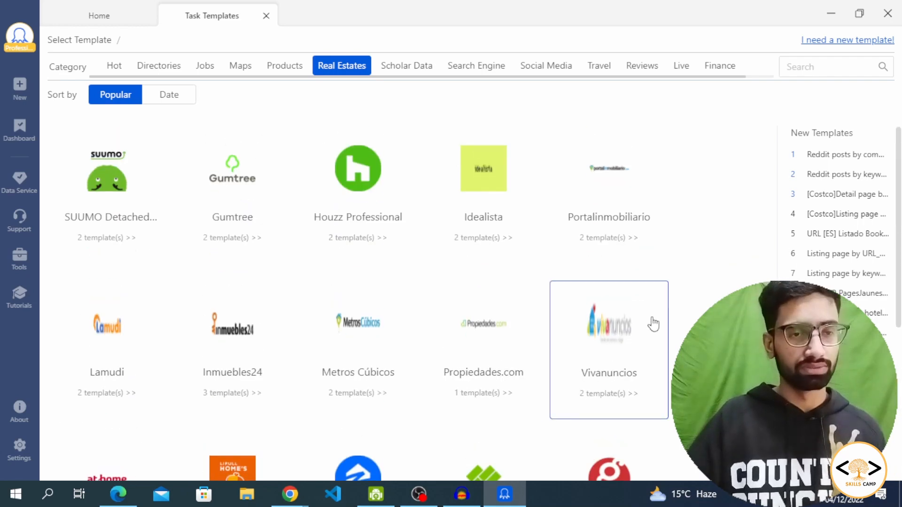
View the templates in the Scholar Data, Search Engine, Social Media and Travel categories.
click(403, 68)
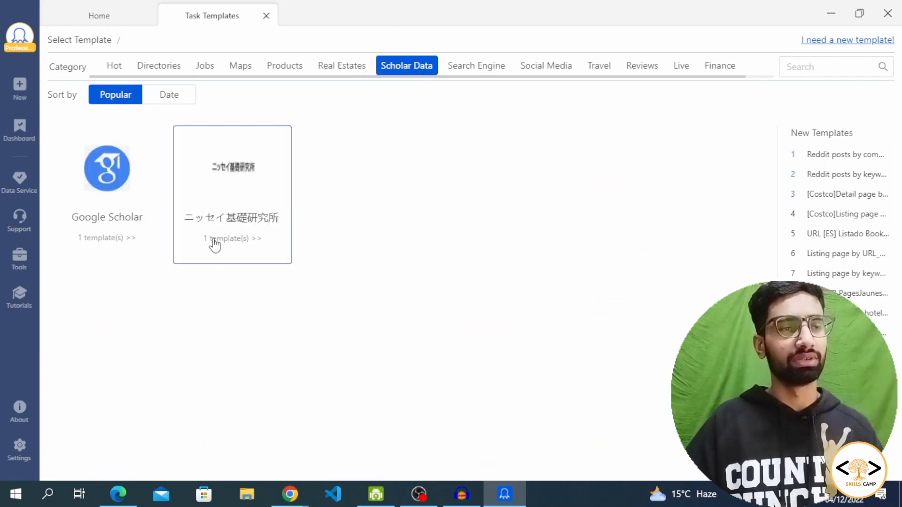
click(482, 73)
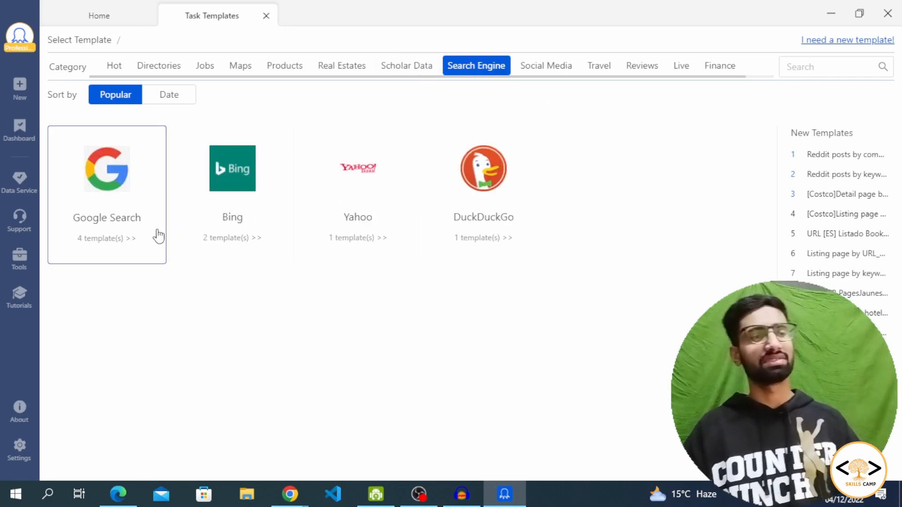
click(543, 71)
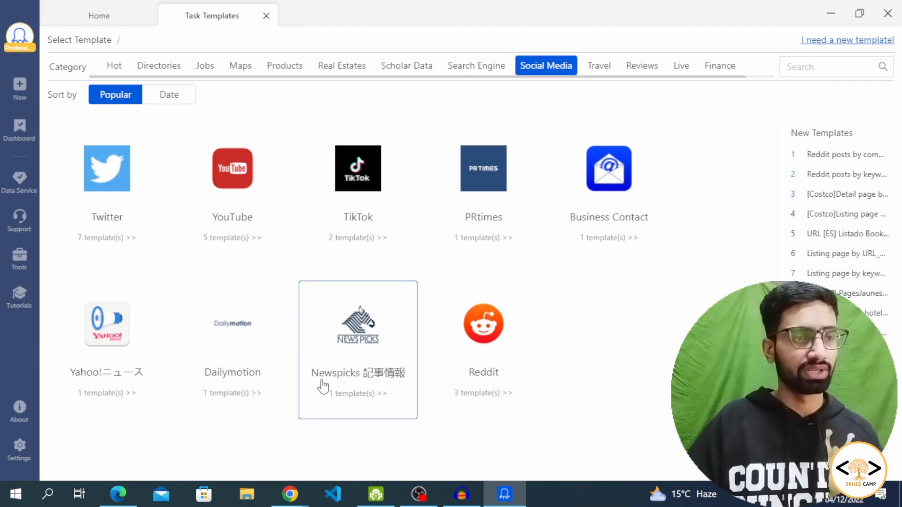
click(601, 74)
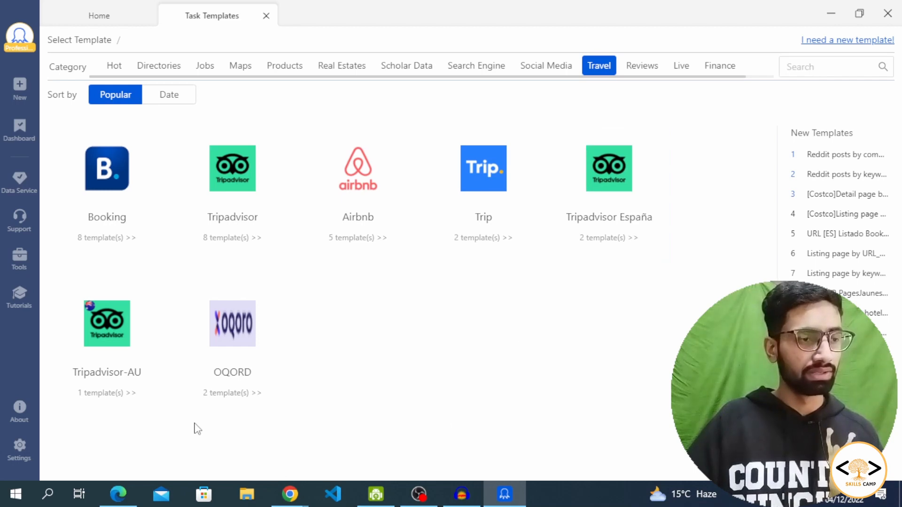
View the Reviews, Live and Finance template categories, and close the task template list to return to the home page.
click(660, 71)
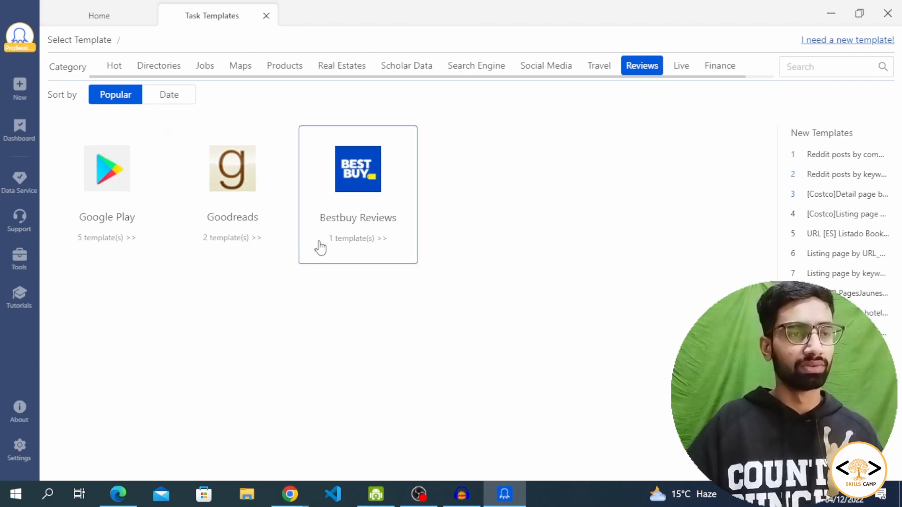
click(676, 68)
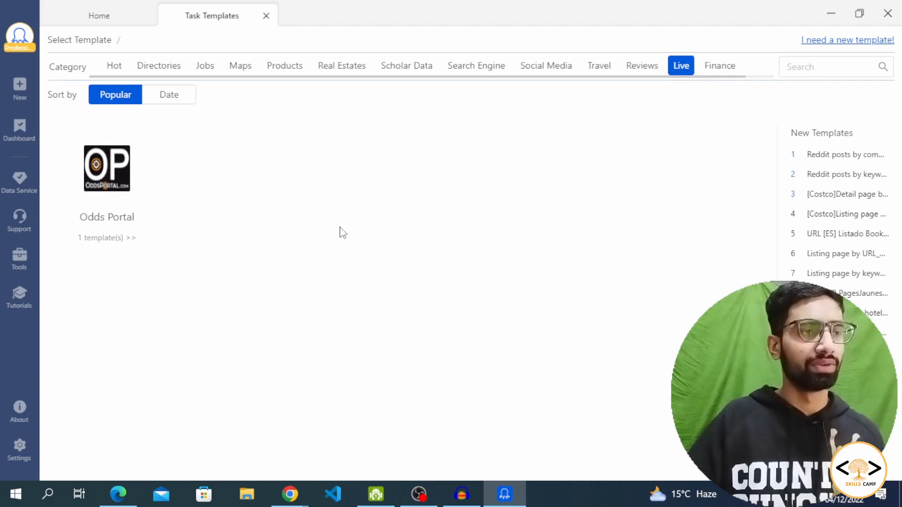
click(719, 69)
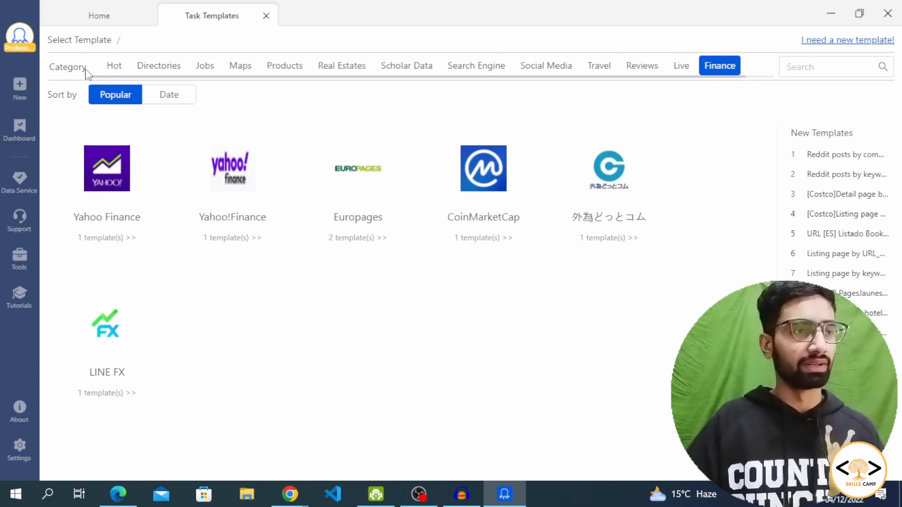
click(111, 20)
click(266, 16)
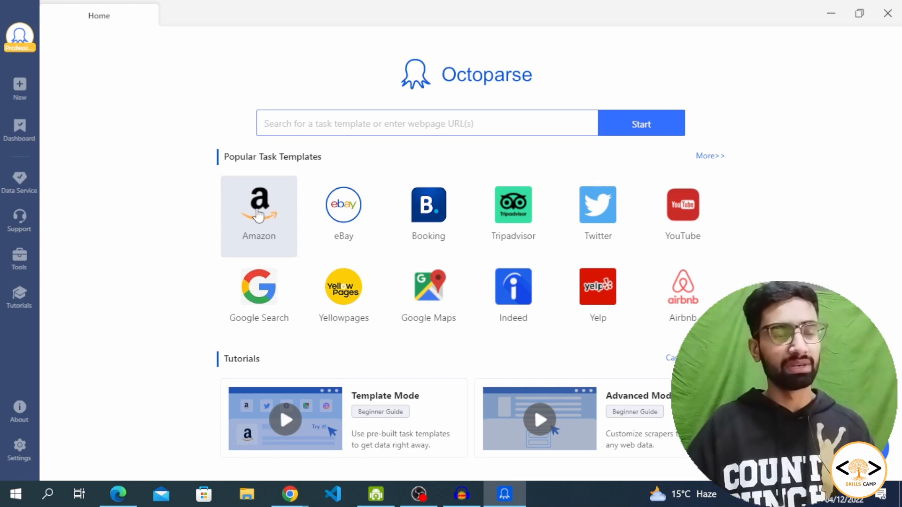
Browse the popular Amazon task templates and open the US Prime Amazon URL template's details.
click(259, 216)
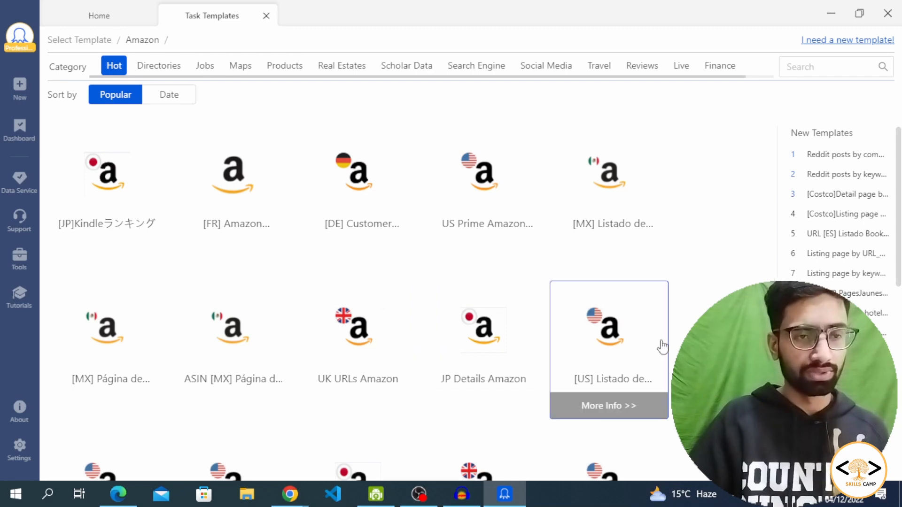
scroll(662, 347, down, 6)
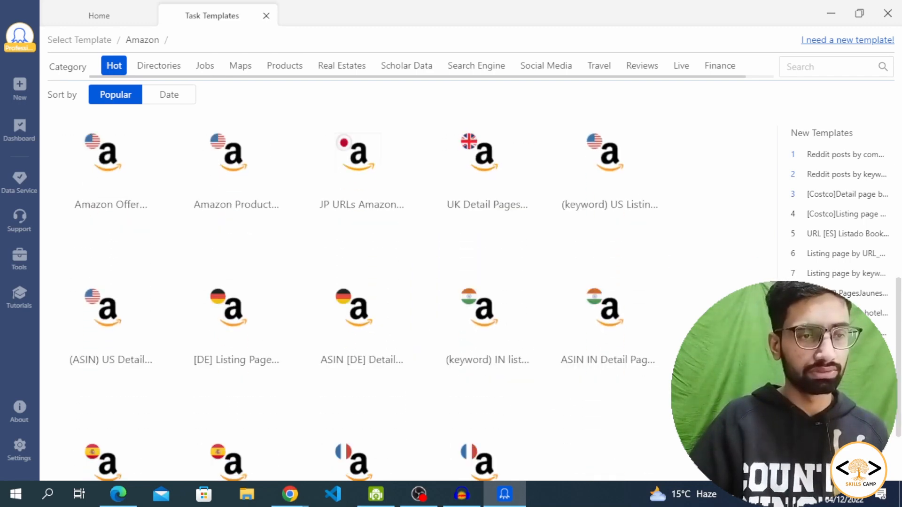
scroll(684, 288, up, 6)
click(493, 216)
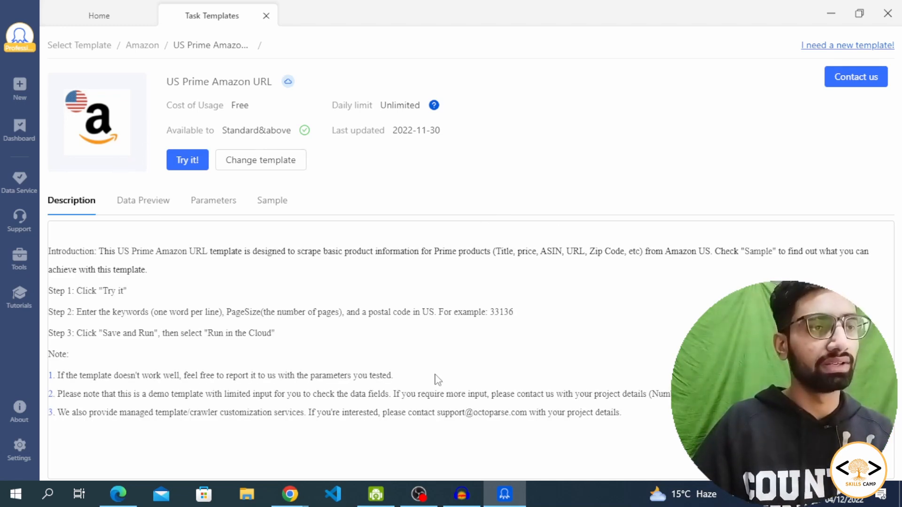
Check the US Prime Amazon URL template's data preview and read the introduction in its description.
click(146, 204)
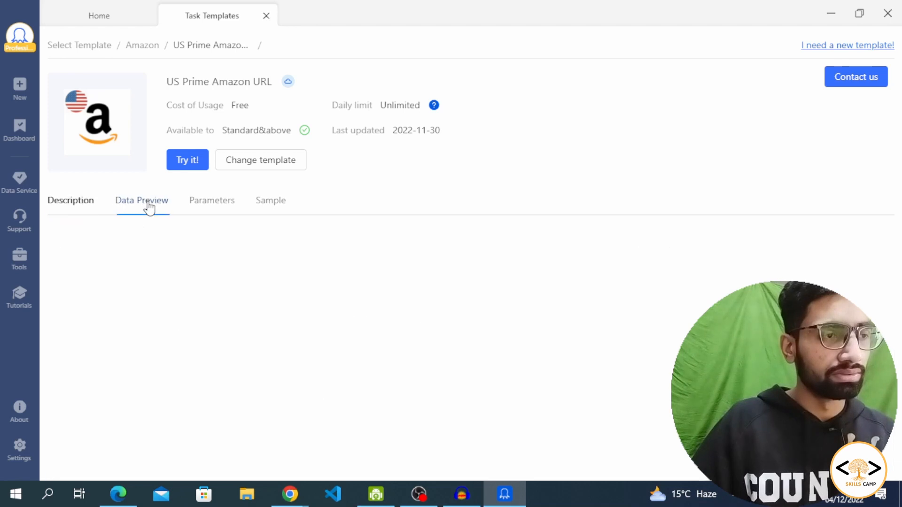
click(70, 206)
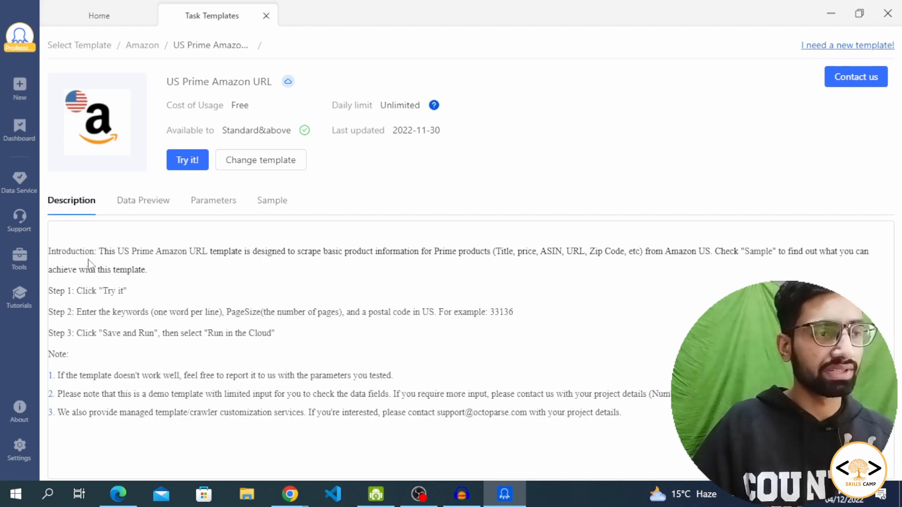
drag(103, 252, 715, 254)
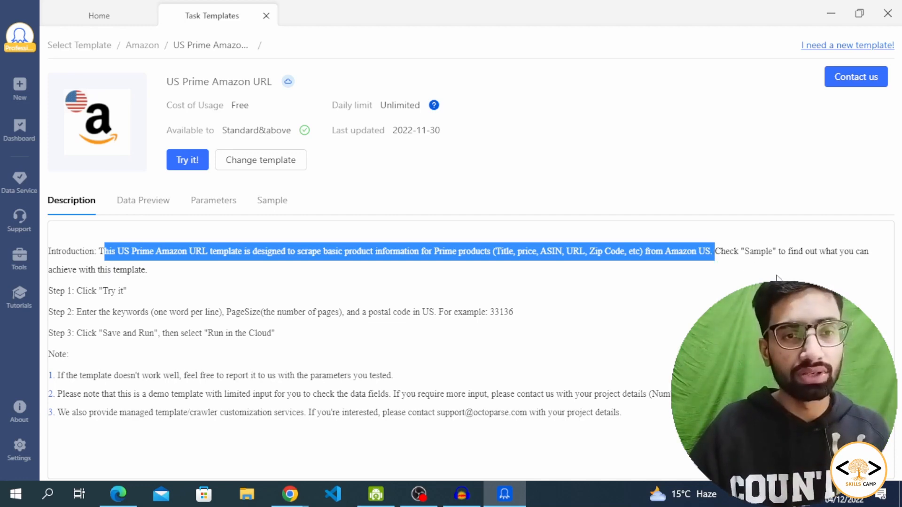
click(741, 281)
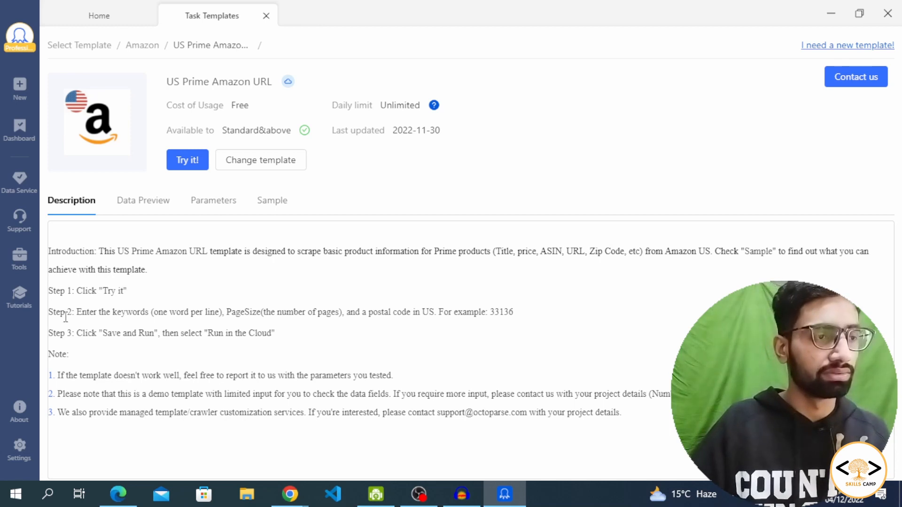
Read the three usage steps in the US Prime Amazon URL template's description.
drag(63, 293, 126, 294)
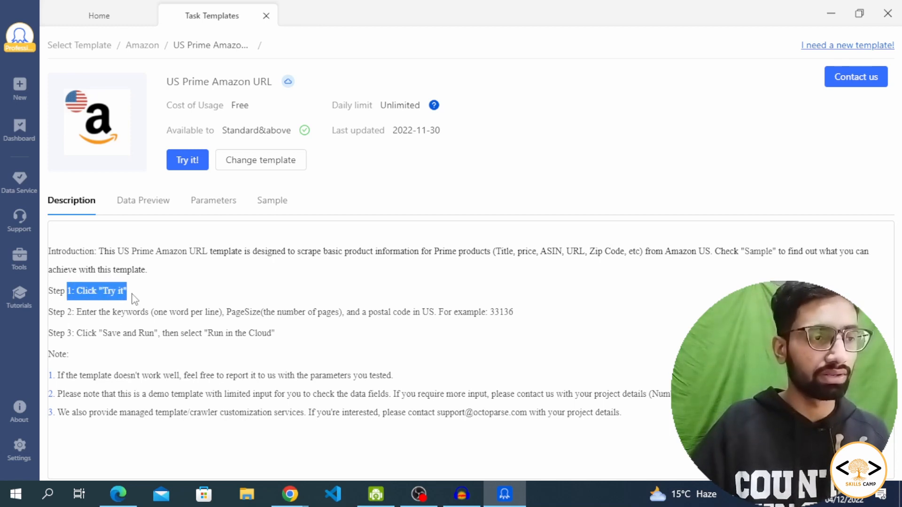
click(117, 317)
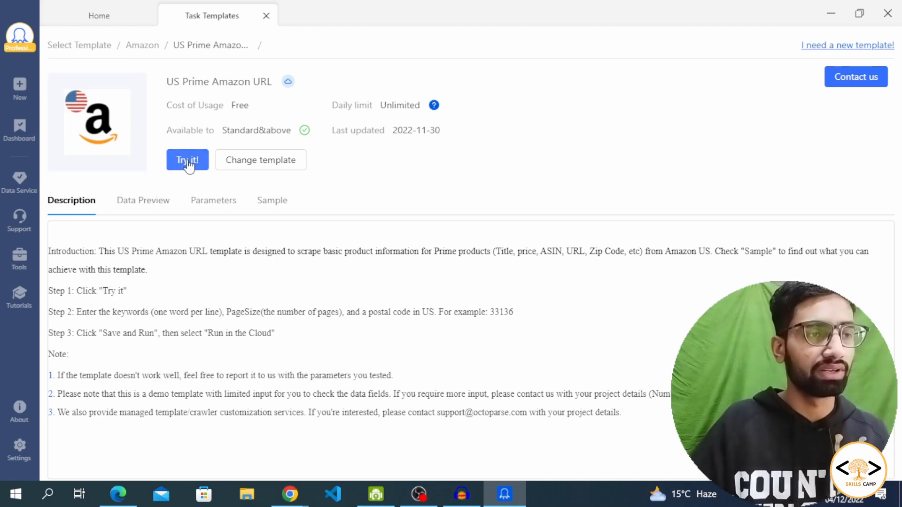
drag(111, 312, 508, 309)
click(469, 350)
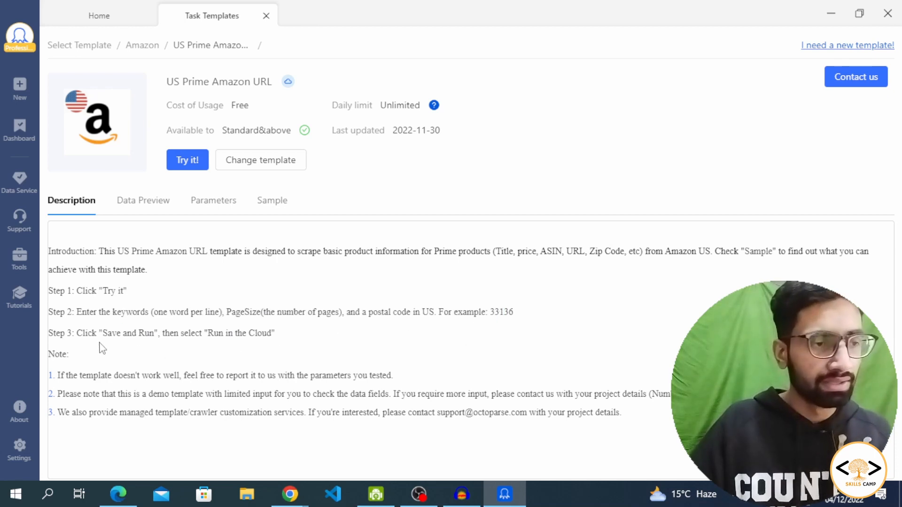
drag(82, 338, 224, 336)
click(316, 342)
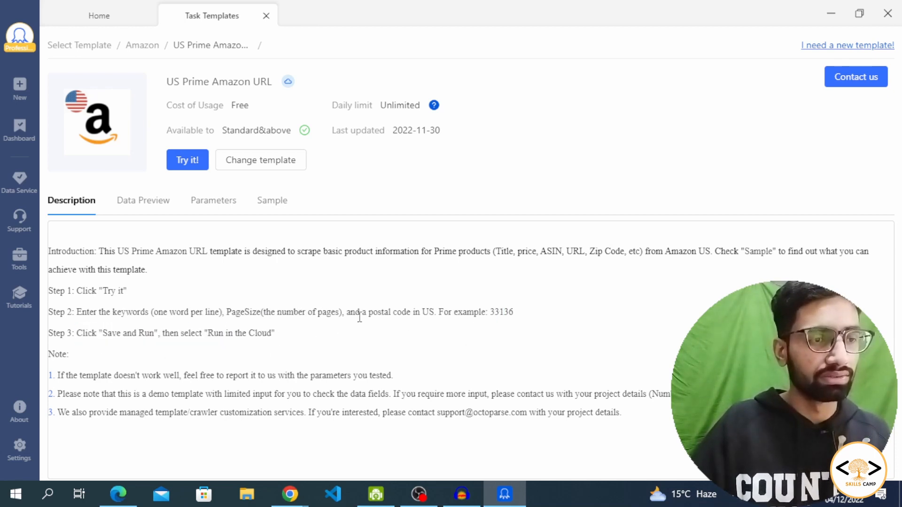
Start a task from the US Prime Amazon URL template and name it "US Amazon_product_scraper".
click(188, 160)
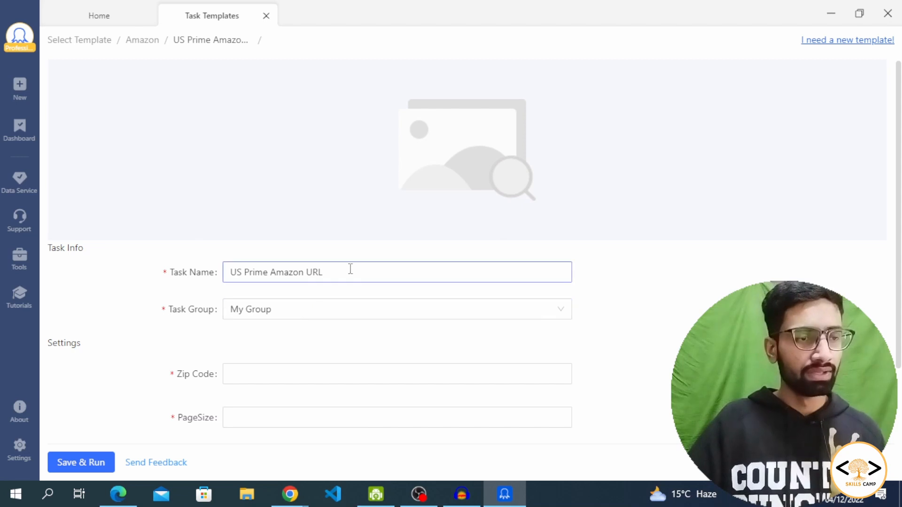
key(BackSpace)
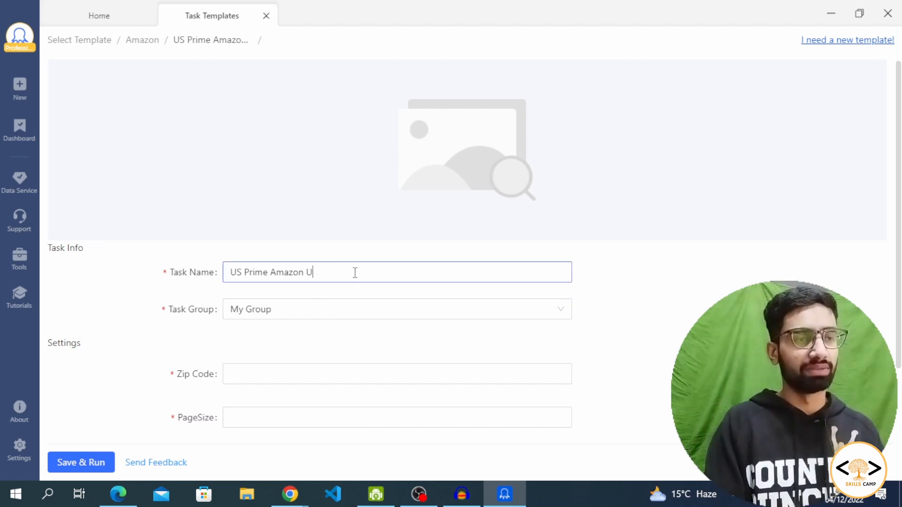
key(BackSpace)
key(BackSpace)
key(BackSpace)
key(BackSpace)
key(BackSpace)
key(BackSpace)
key(BackSpace)
key(BackSpace)
key(BackSpace)
key(BackSpace)
key(BackSpace)
key(BackSpace)
key(BackSpace)
key(BackSpace)
key(BackSpace)
key(BackSpace)
key(BackSpace)
text(US)
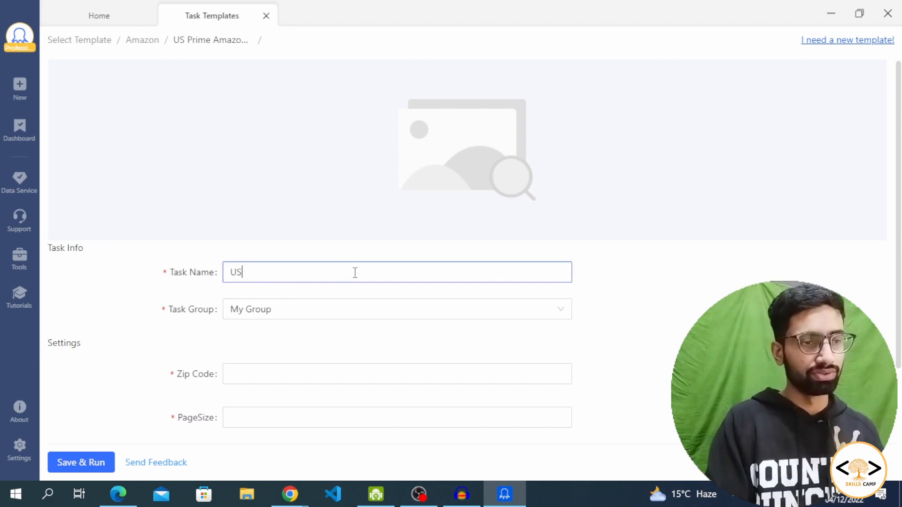
key(BackSpace)
text(US)
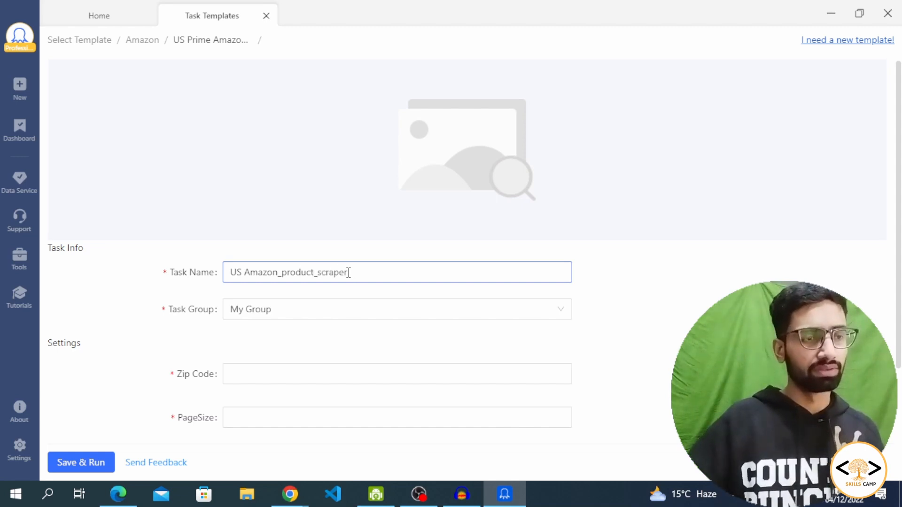
Check which task groups are available for the task, keeping My Group selected.
click(268, 318)
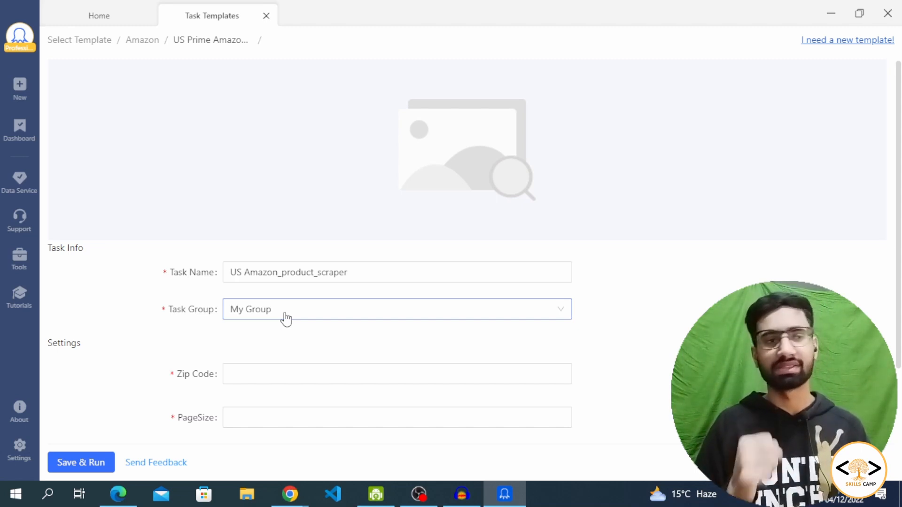
click(285, 319)
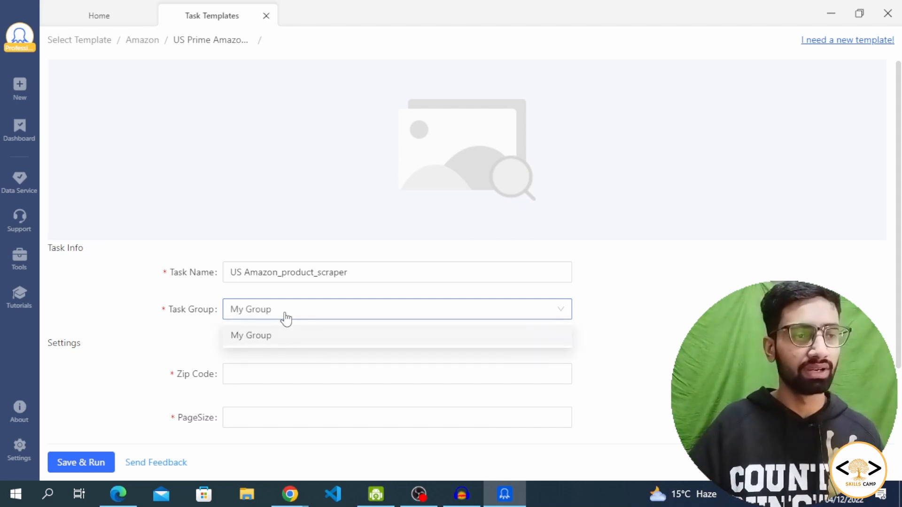
click(286, 318)
click(526, 318)
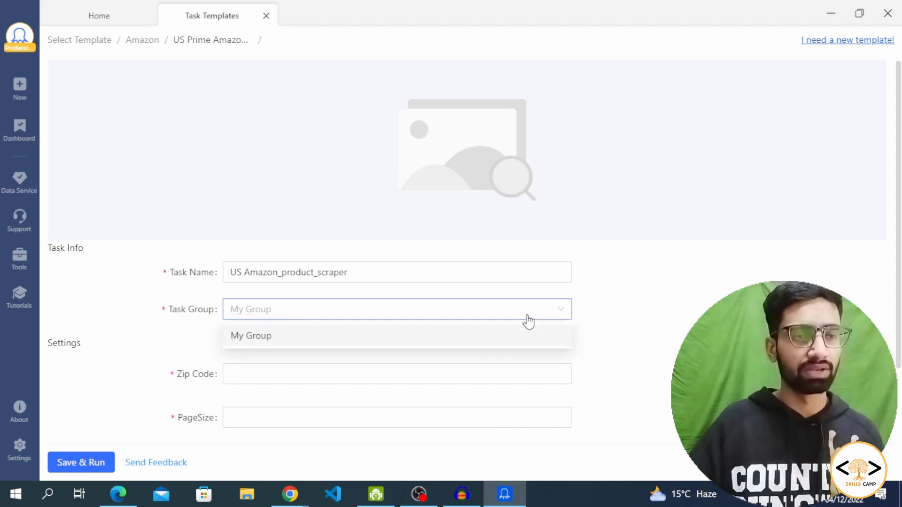
click(526, 317)
Set the task's PageSize to 2 and enter "gamin laptop" as the keyword.
click(238, 376)
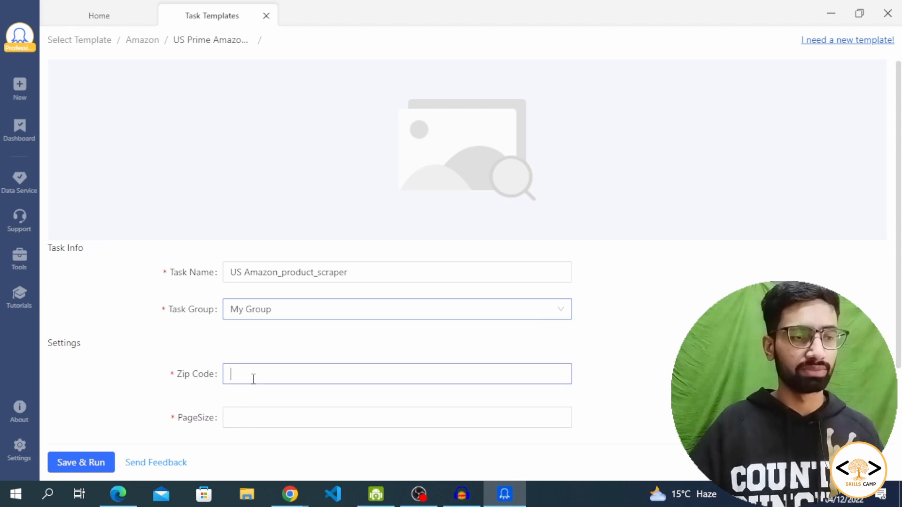
scroll(263, 364, down, 2)
click(252, 327)
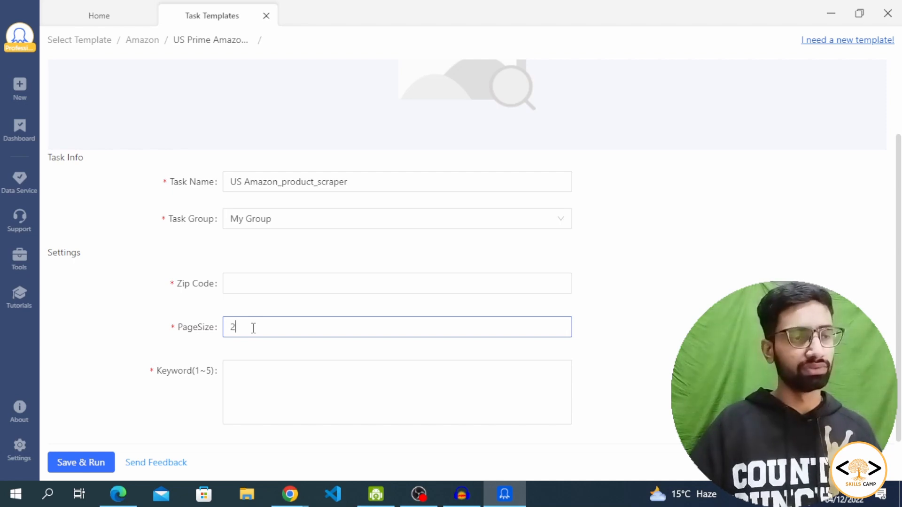
click(282, 371)
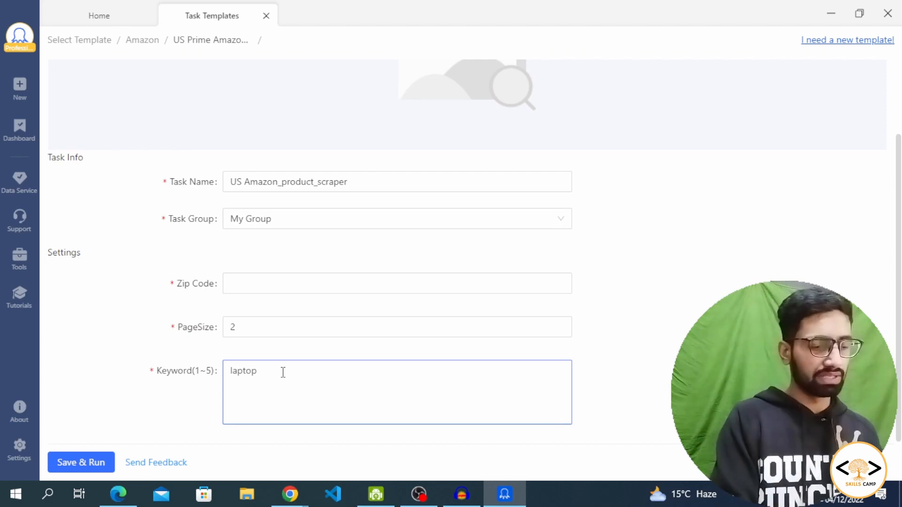
text(gamin)
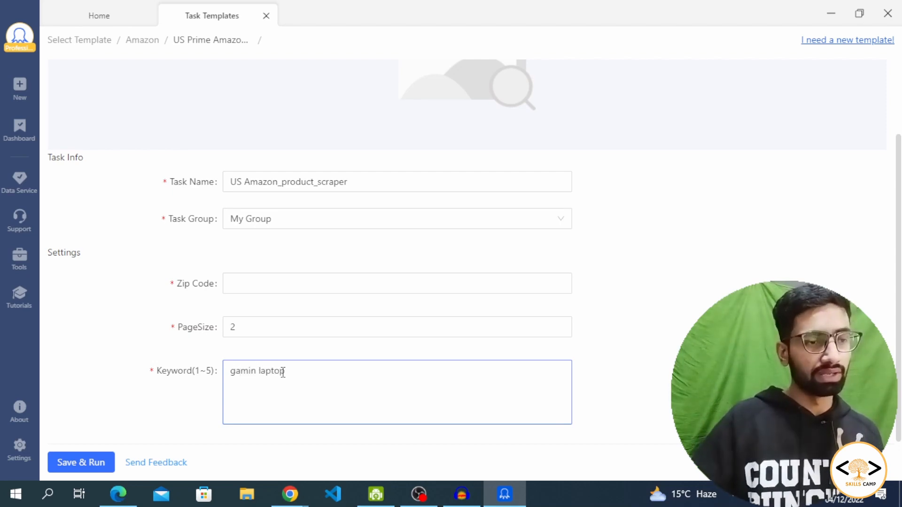
Switch to Microsoft Edge, search for "us zip codes" in a new tab and open worldpostalcode.com's United States Zip Codes page.
click(119, 495)
click(772, 10)
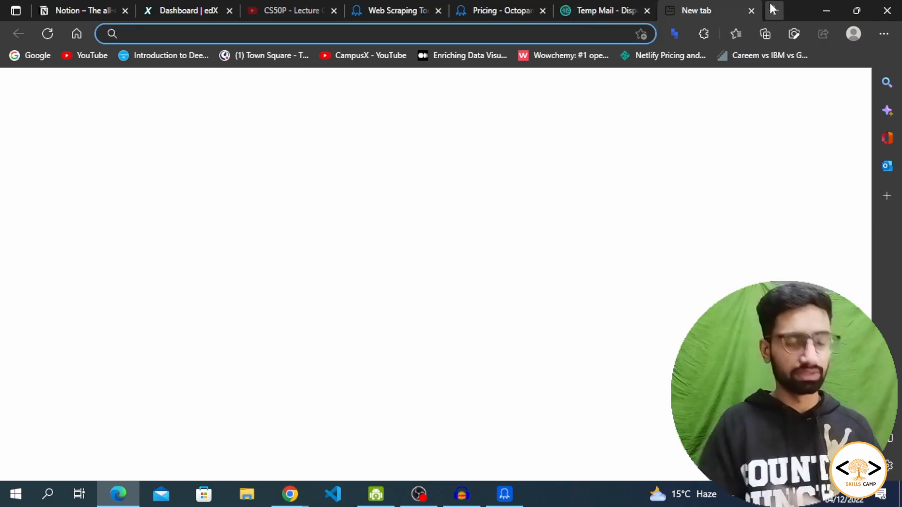
text(us z)
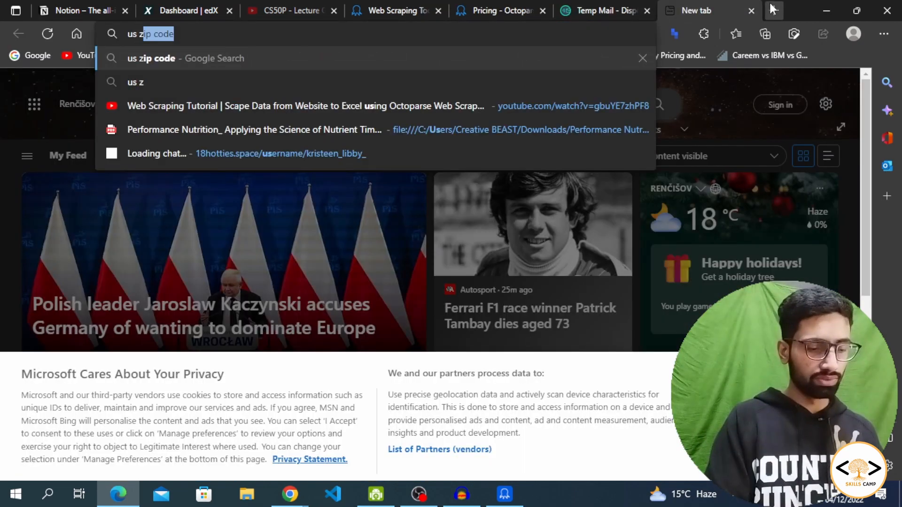
text(ip codes)
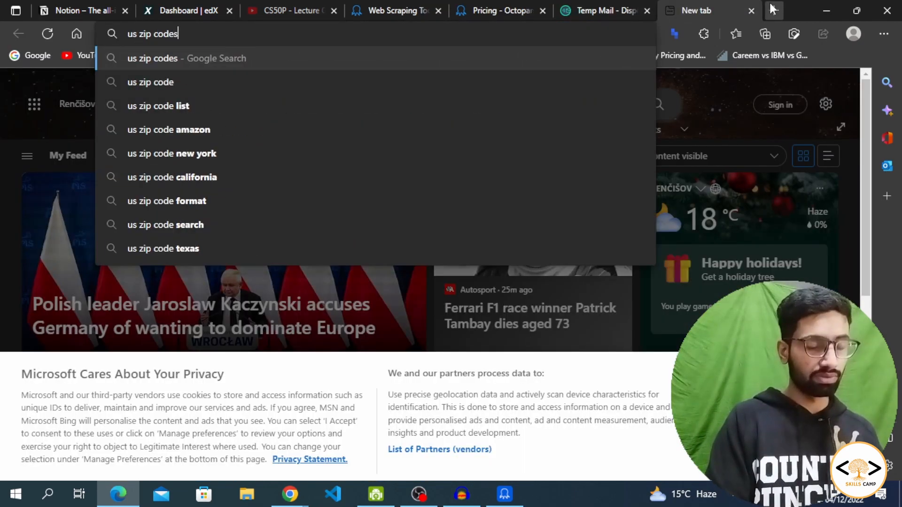
key(Return)
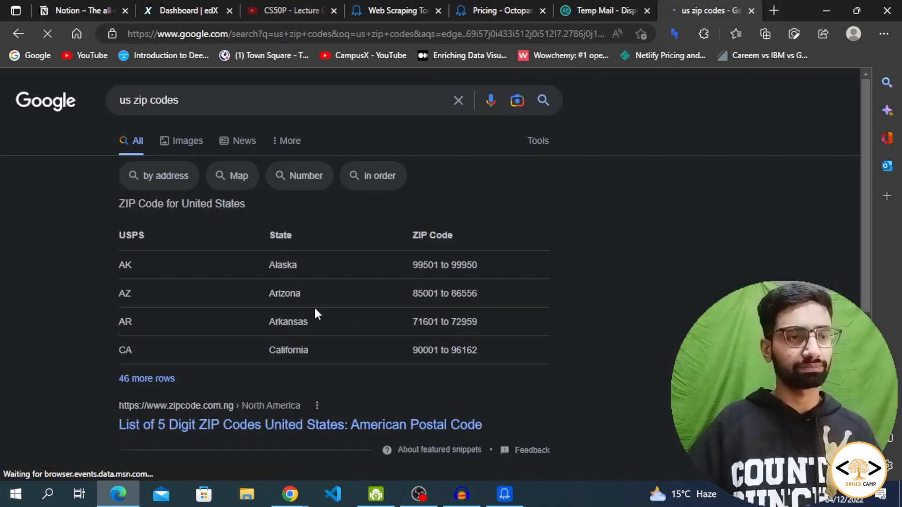
scroll(701, 288, down, 8)
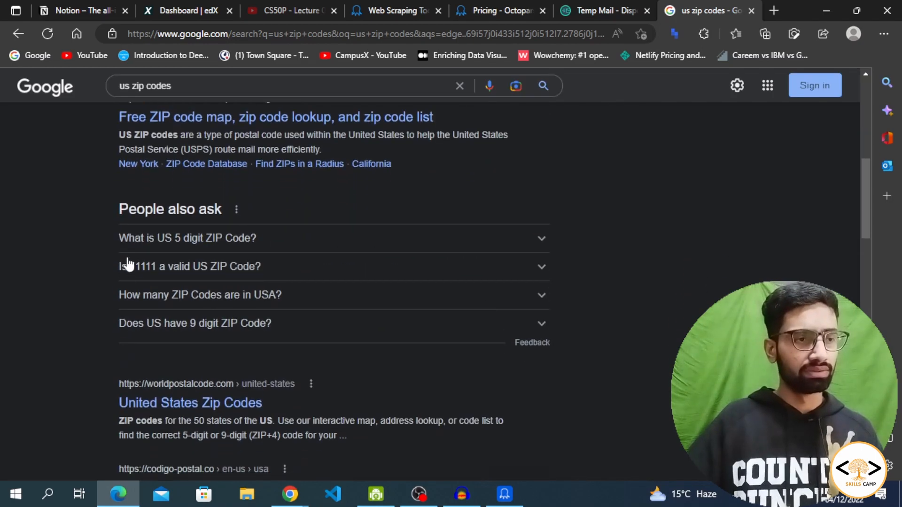
scroll(663, 376, down, 4)
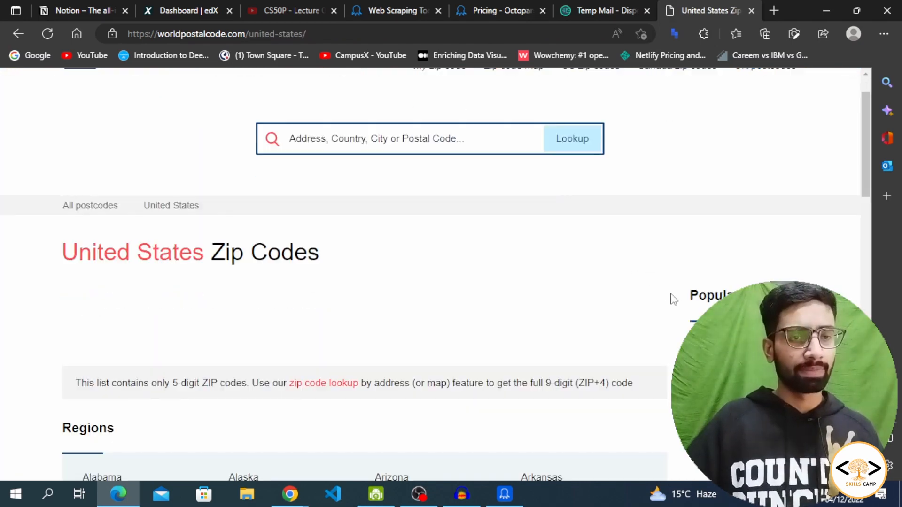
Look through the United States regions list and open the zip codes page for Alaska.
scroll(657, 308, down, 3)
scroll(131, 374, down, 2)
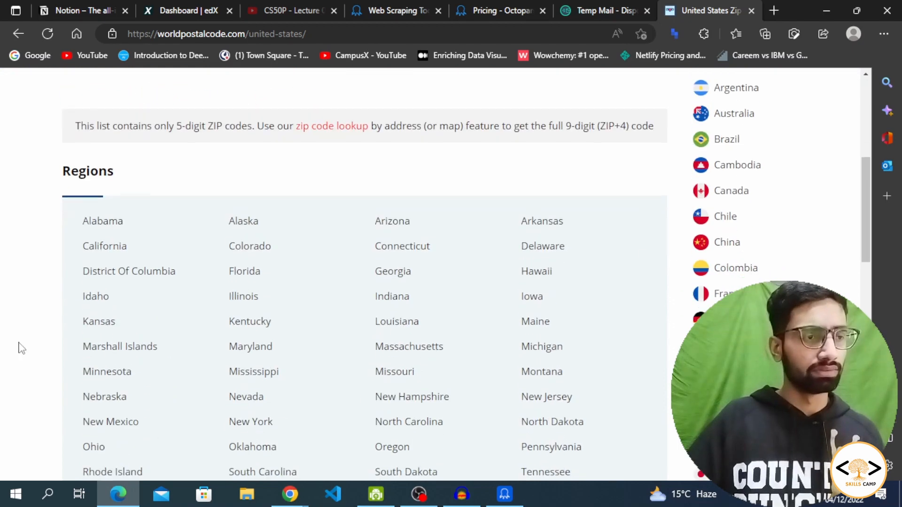
scroll(51, 378, down, 2)
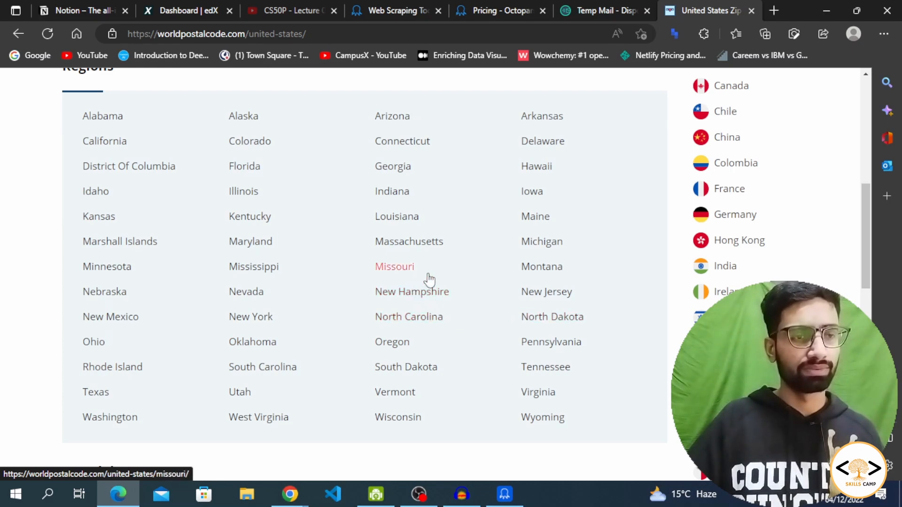
scroll(425, 277, up, 2)
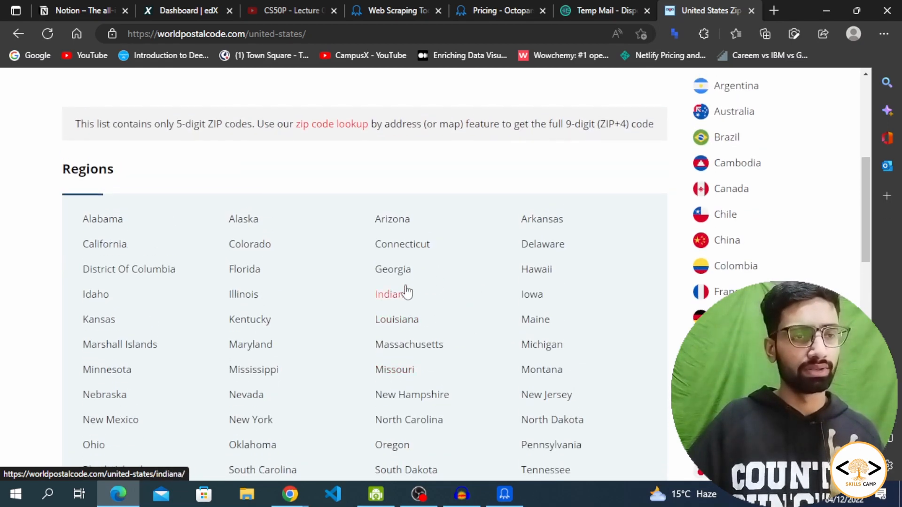
click(257, 223)
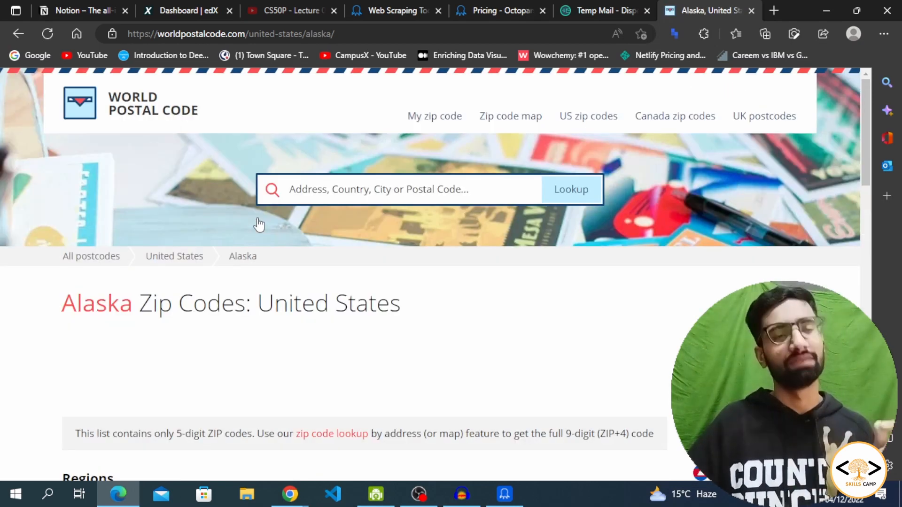
Look through Alaska's regions and map, and open the zip codes page for Denali.
scroll(255, 276, down, 2)
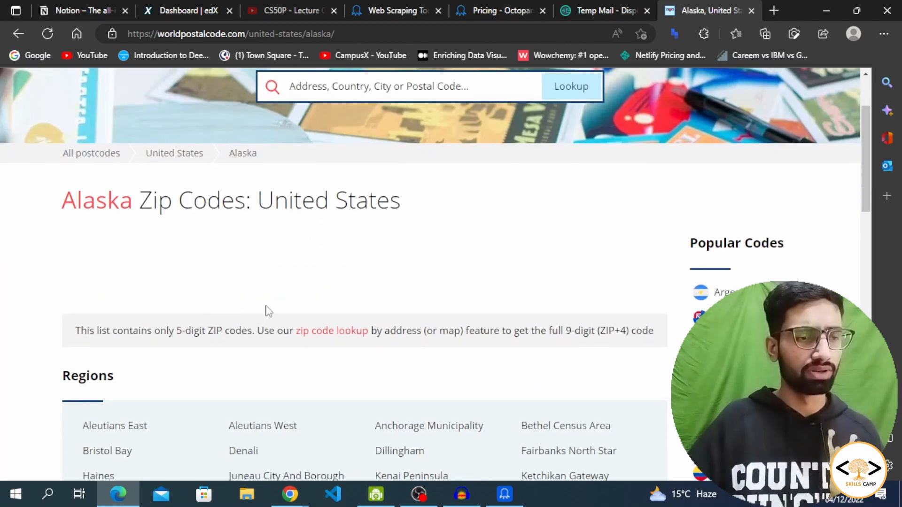
scroll(292, 357, down, 2)
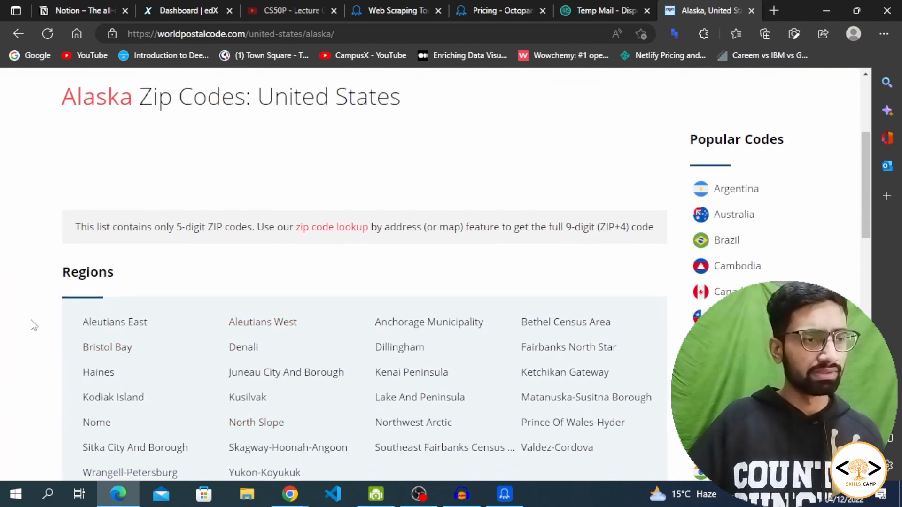
scroll(29, 329, down, 2)
scroll(28, 335, down, 6)
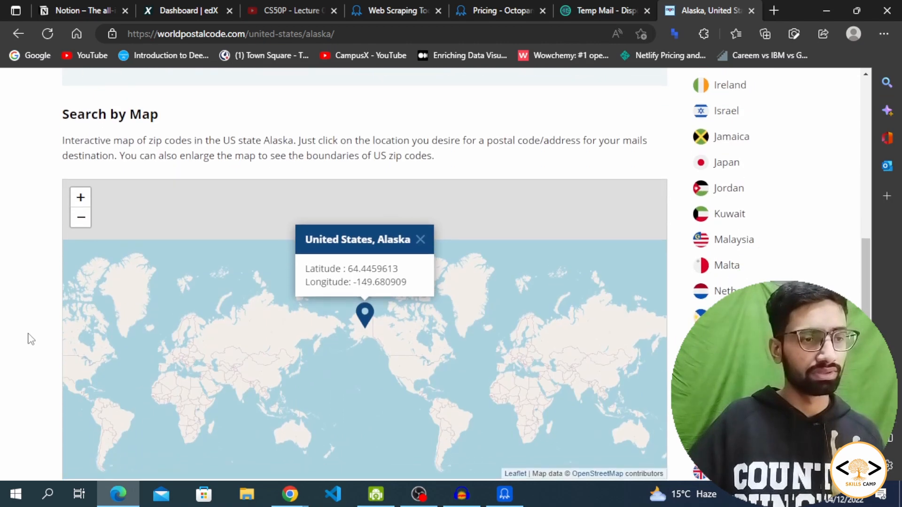
scroll(29, 334, up, 2)
scroll(277, 413, down, 1)
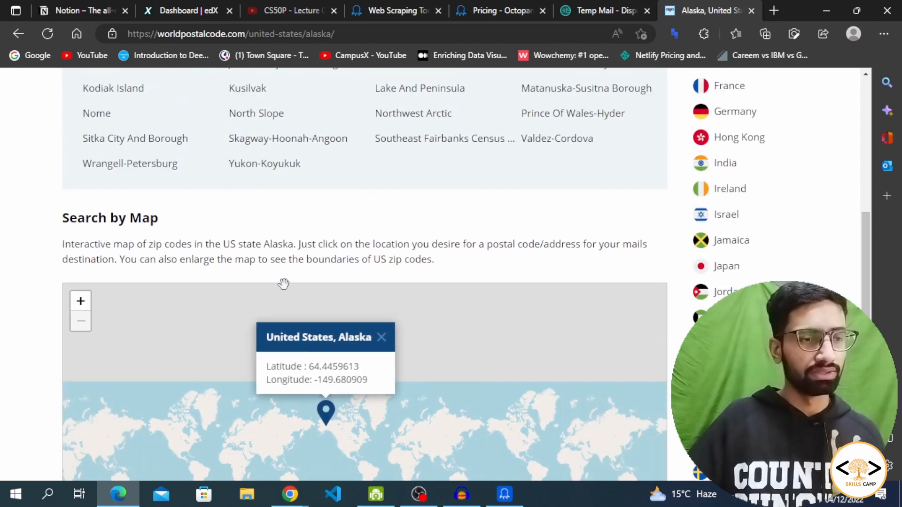
scroll(378, 239, up, 4)
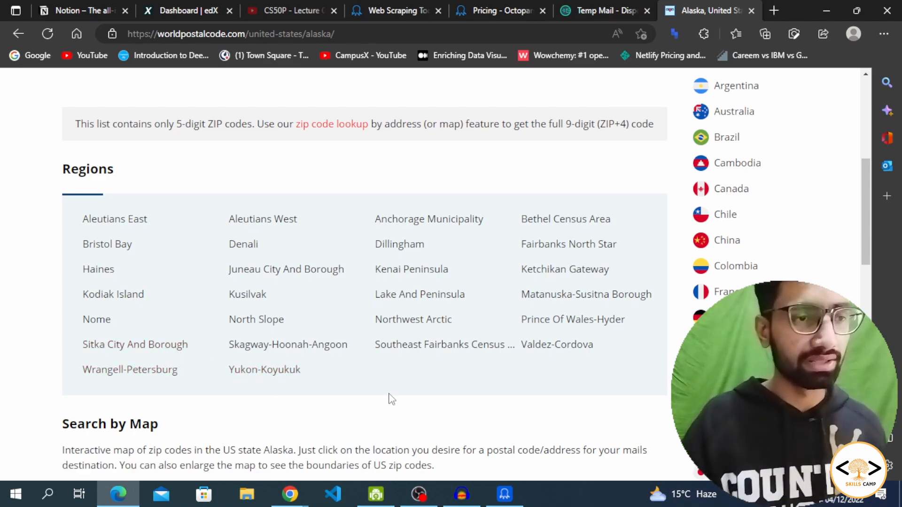
click(248, 248)
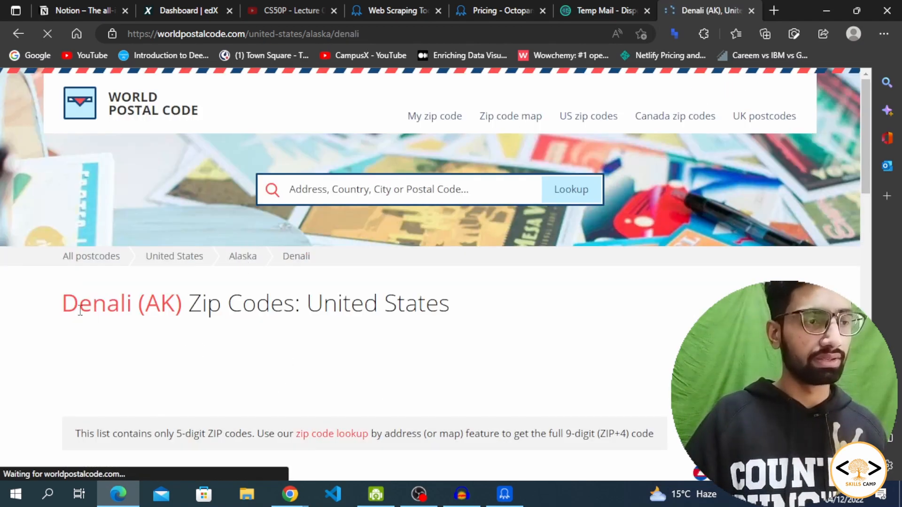
Copy Healy's zip code 99743 from the Denali codes list and paste it as the Zip Code of the Octoparse task.
scroll(272, 332, down, 6)
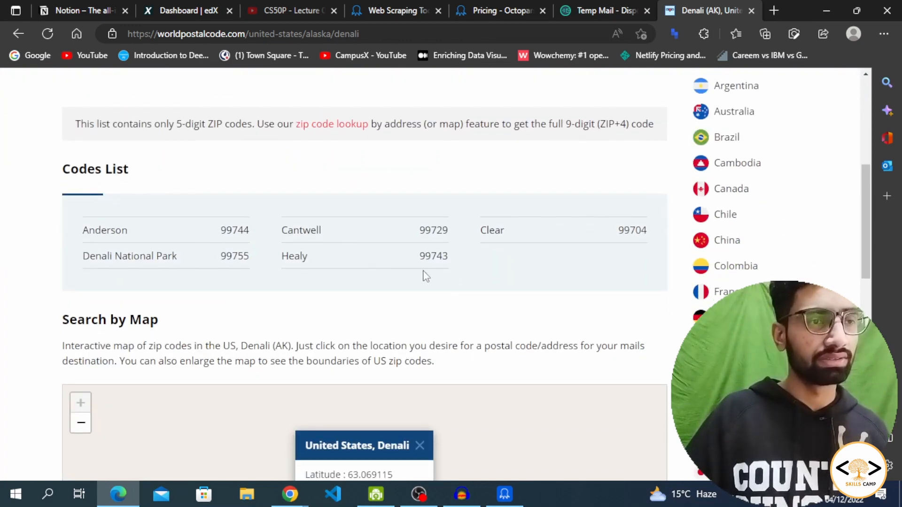
drag(420, 259, 457, 256)
key(ctrl+c)
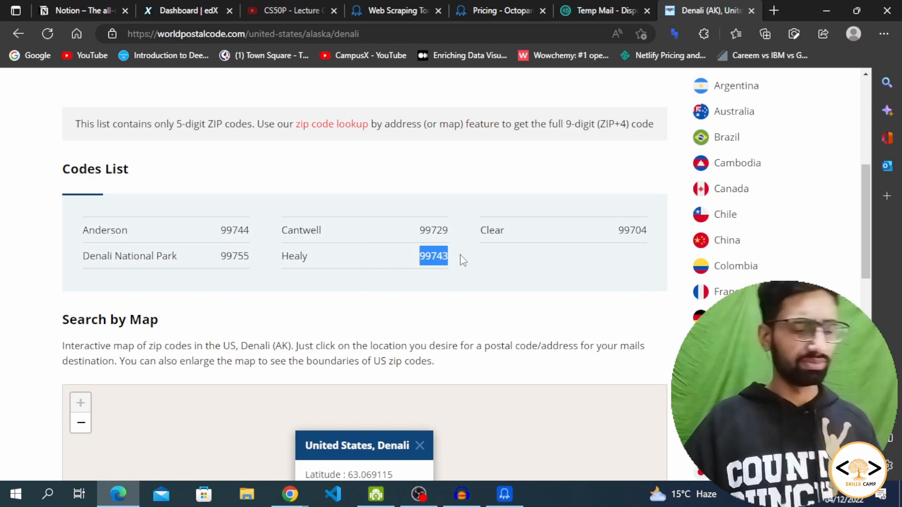
click(504, 494)
click(256, 281)
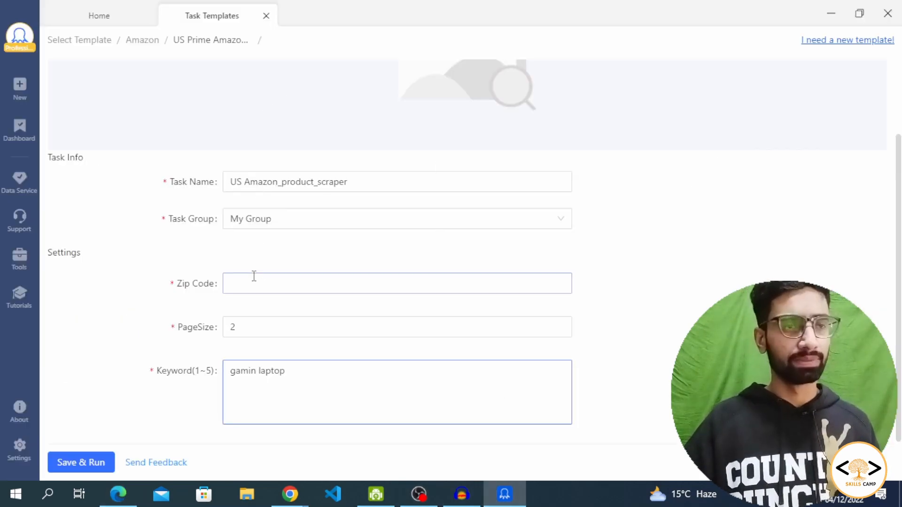
key(ctrl+v)
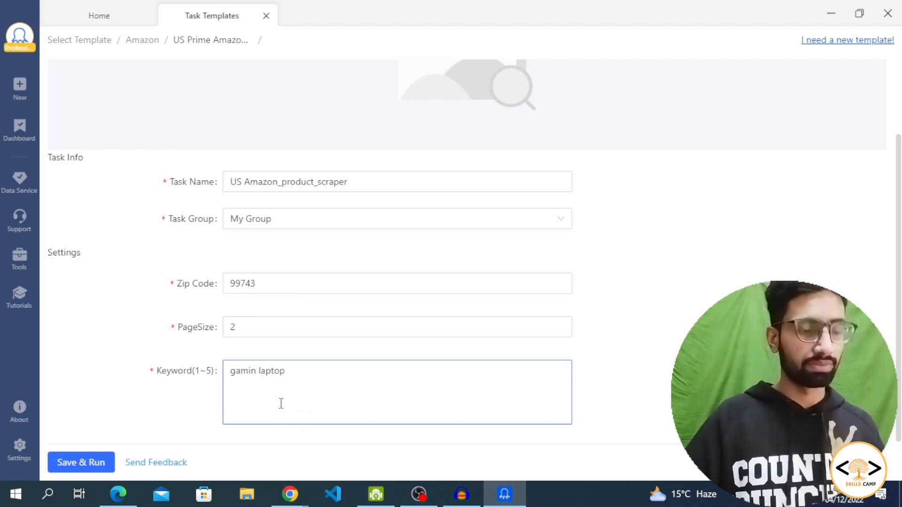
Correct the task's keyword to "gaming laptop".
text(g)
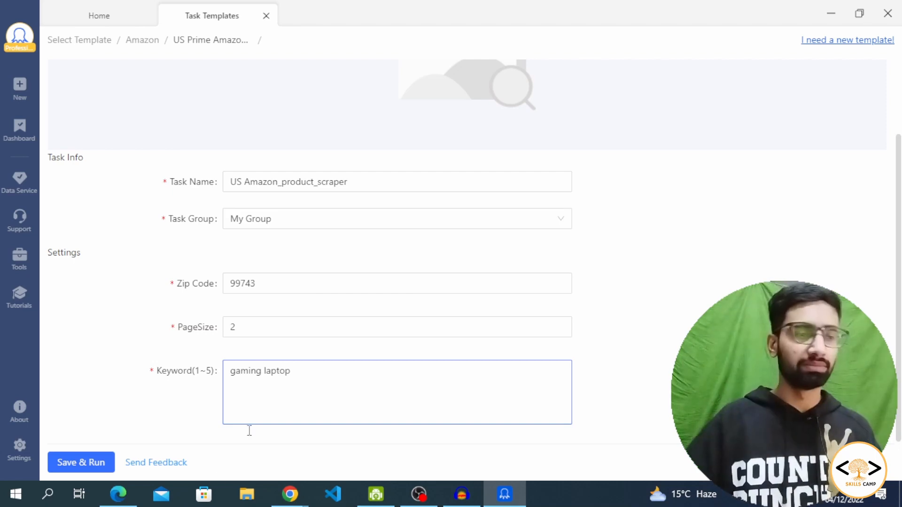
Switch to Microsoft Edge, search for "amazon" in a new tab and open the Amazon.com site.
click(114, 497)
click(775, 7)
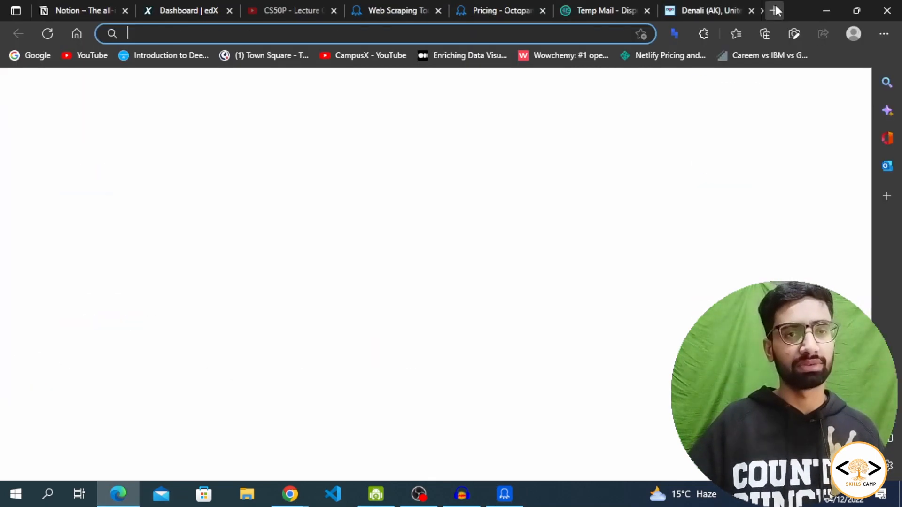
text(amazon)
key(Return)
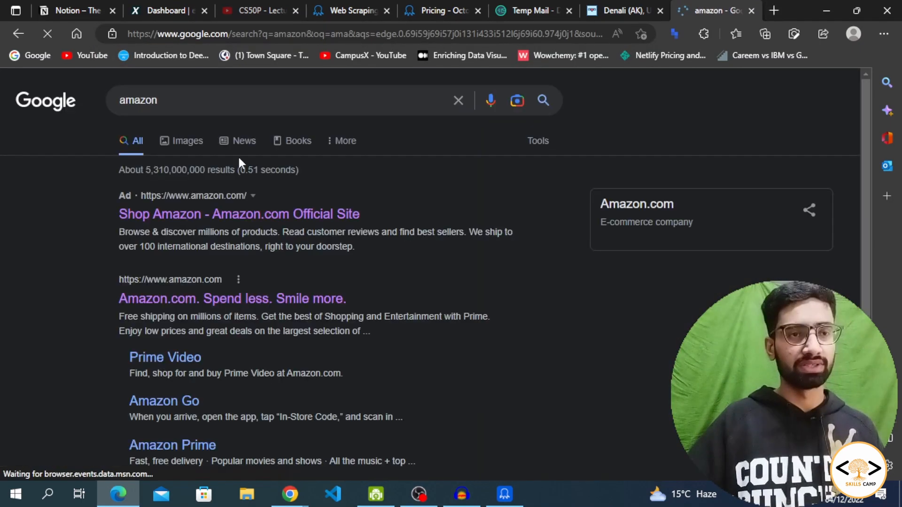
click(197, 299)
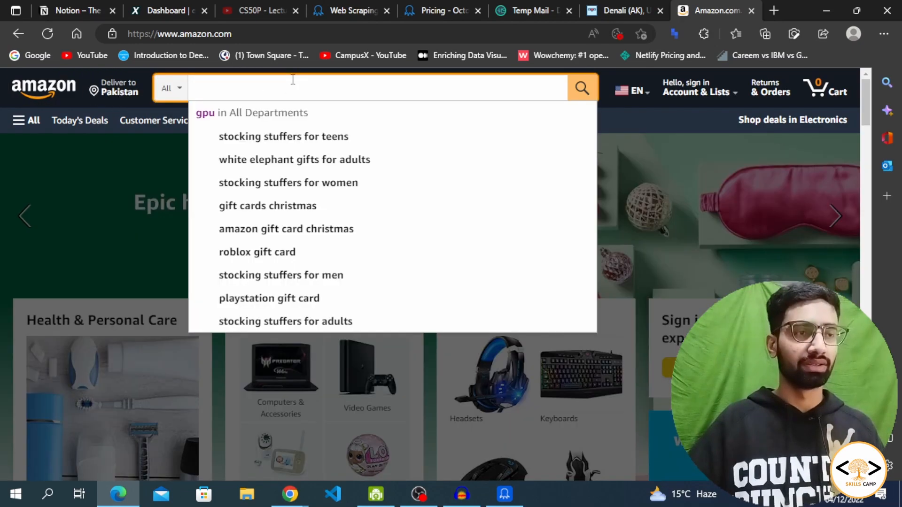
Search Amazon for "gaming laptop" and look through the product results.
click(293, 81)
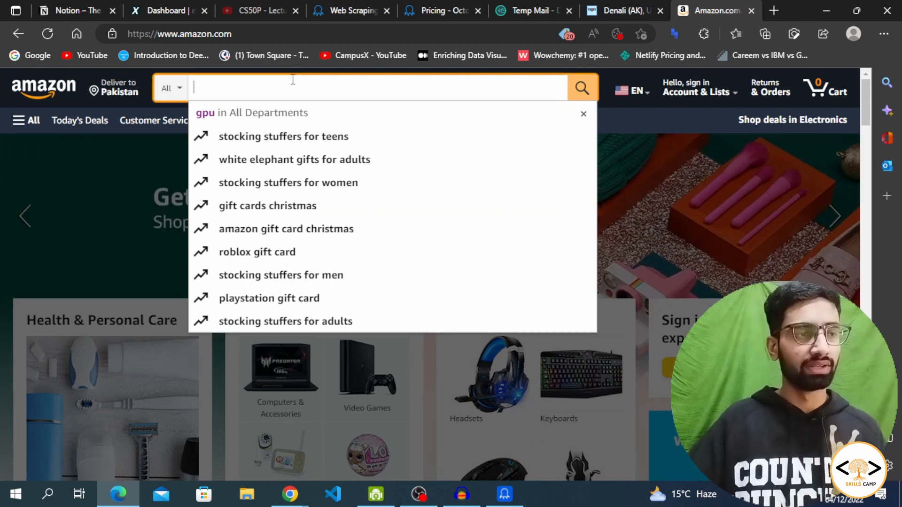
text(gaming)
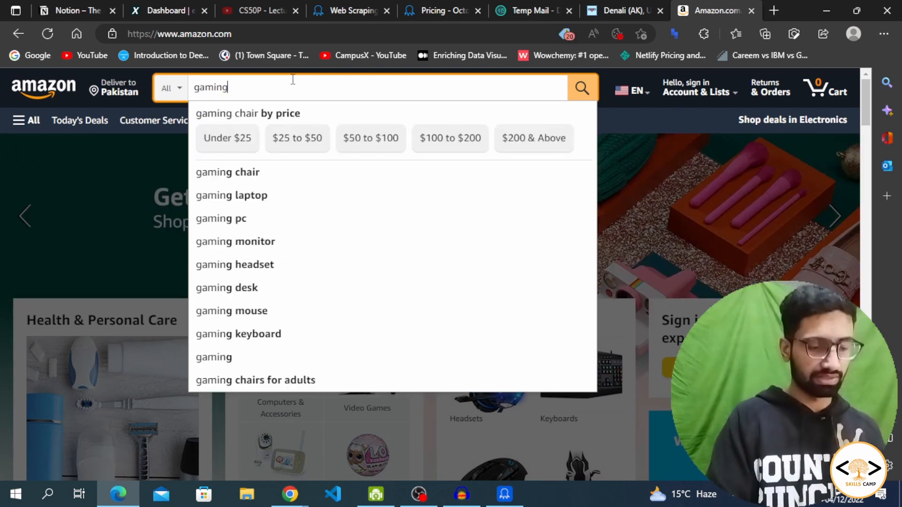
text( laptop)
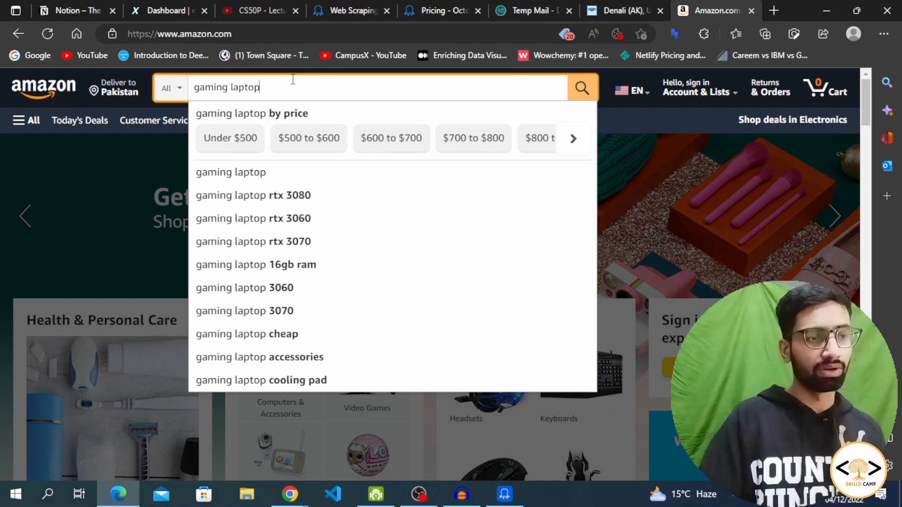
key(Return)
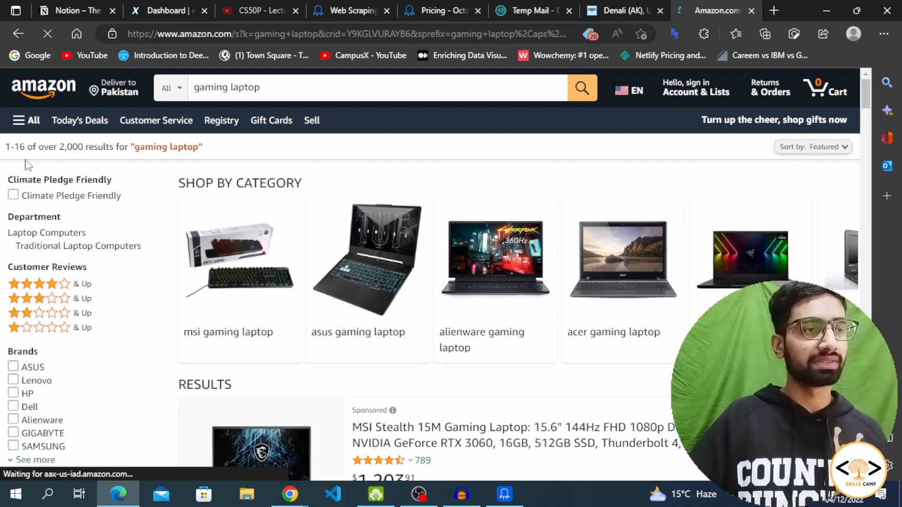
scroll(367, 211, down, 10)
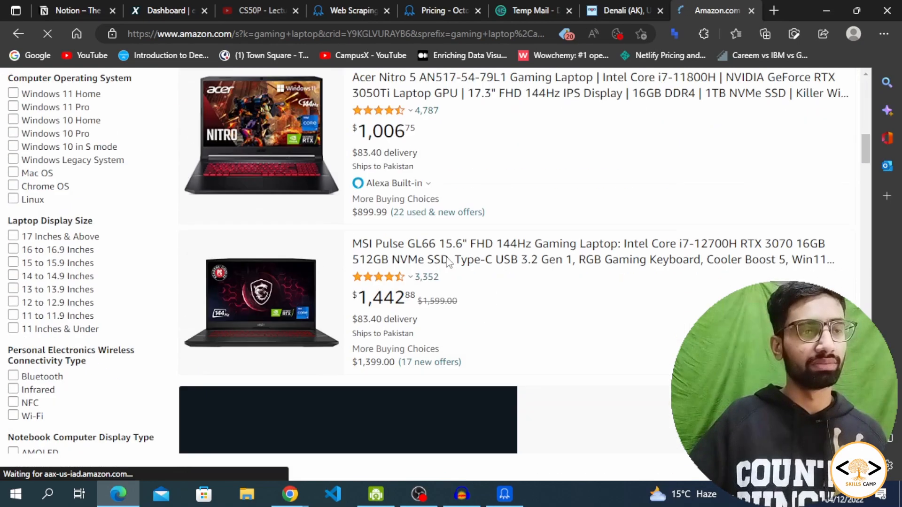
scroll(448, 261, down, 15)
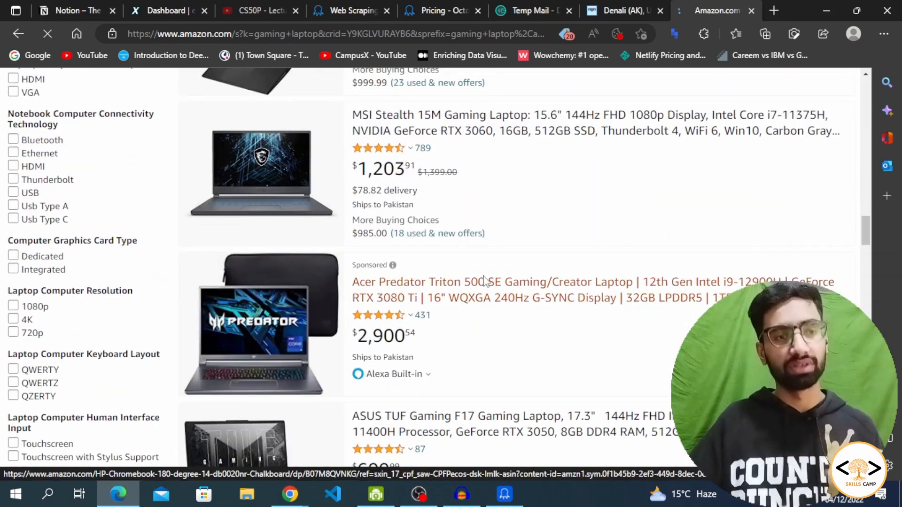
click(484, 281)
Switch back to Octoparse, save the US Amazon_product_scraper task and run it in the cloud in Standard Mode, dismissing the completion dialog.
click(504, 495)
click(260, 371)
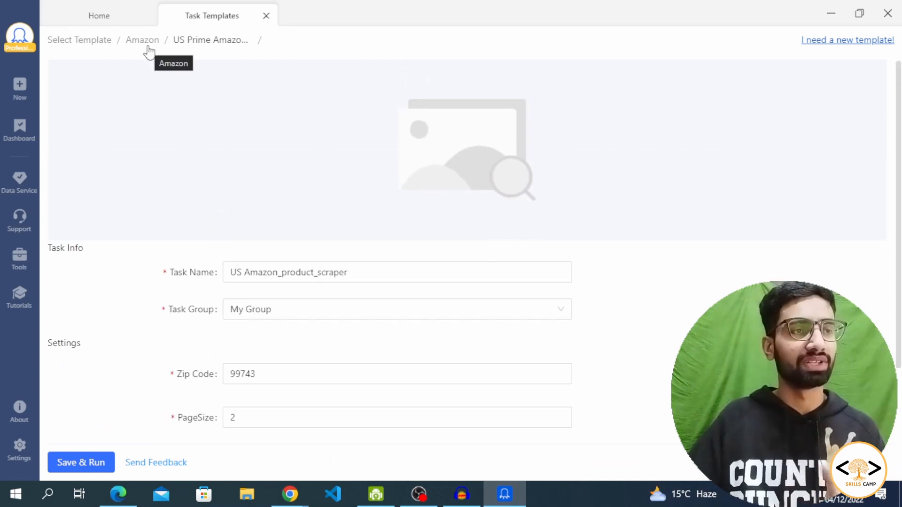
scroll(300, 366, down, 2)
scroll(176, 422, up, 2)
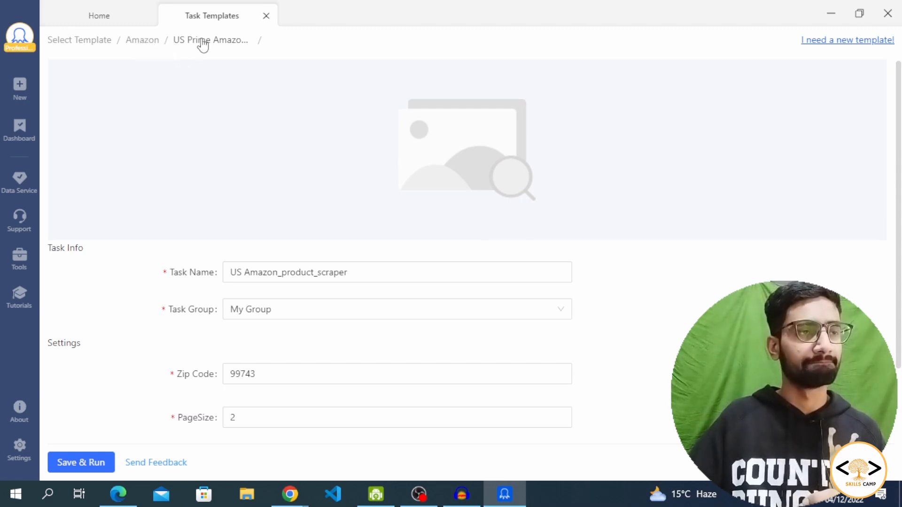
scroll(382, 247, down, 2)
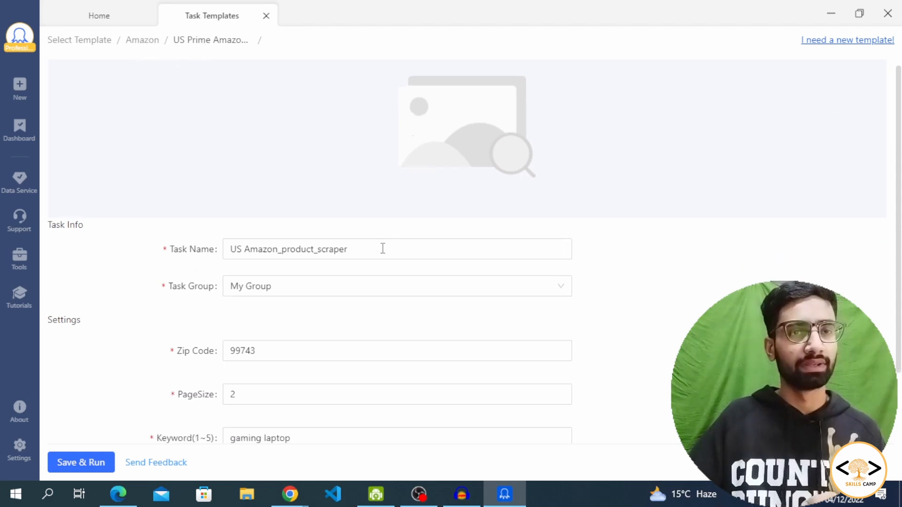
click(87, 464)
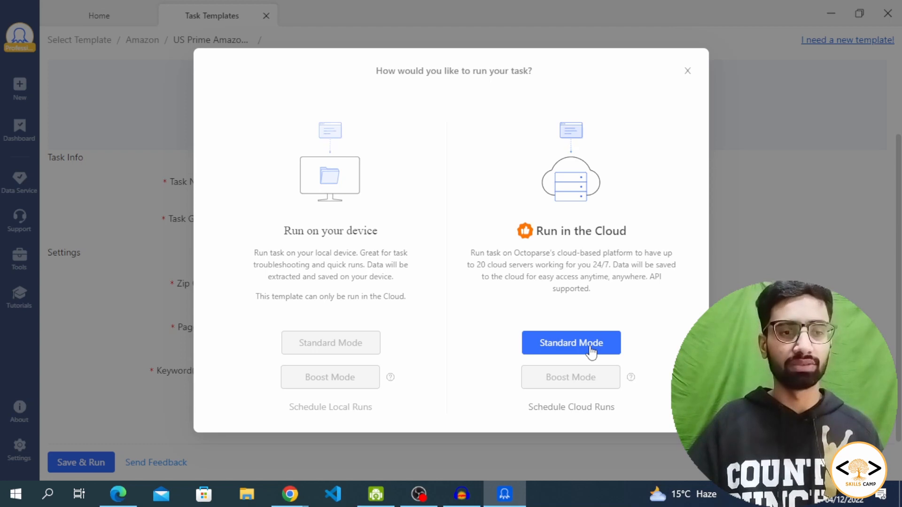
key(Escape)
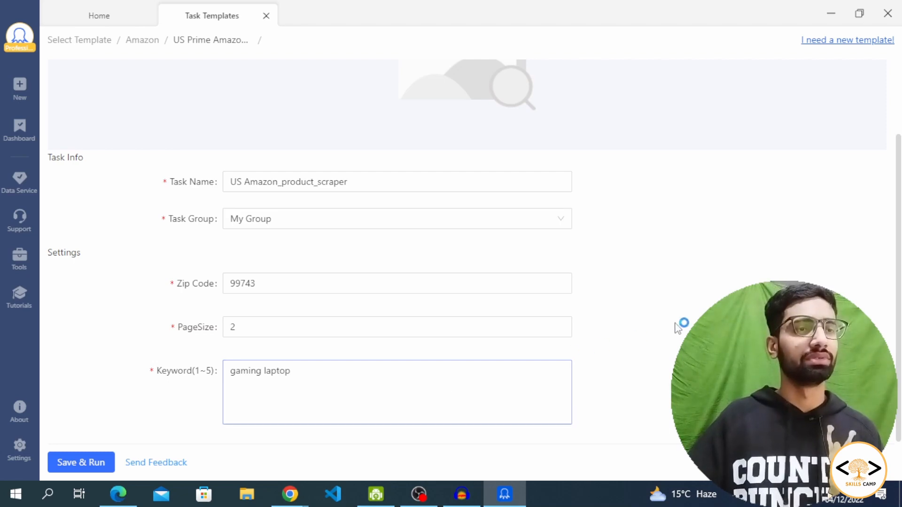
scroll(683, 324, up, 2)
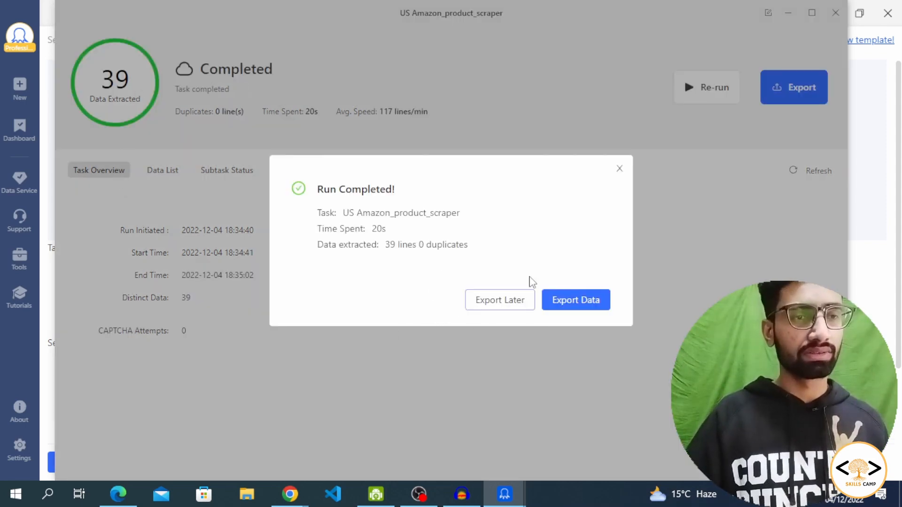
click(619, 168)
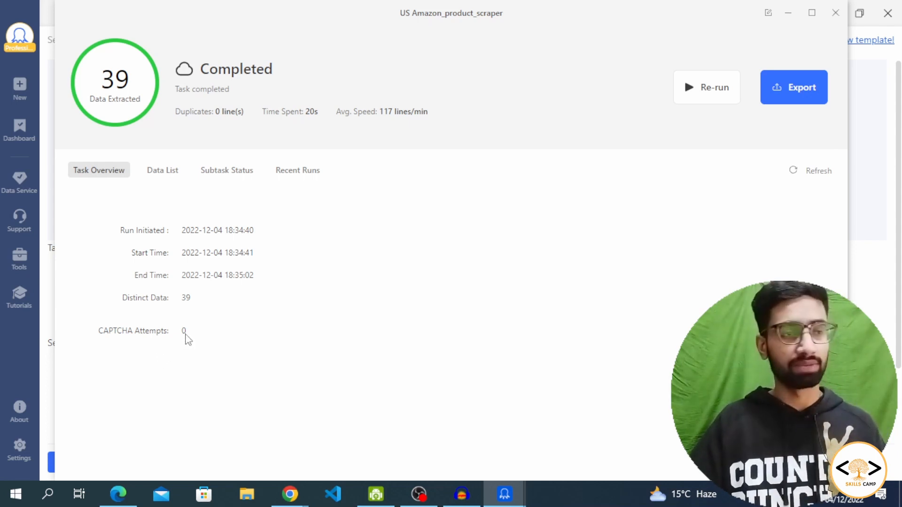
Examine the extracted products and all their columns in the data list, and view the run's subtask status.
click(155, 175)
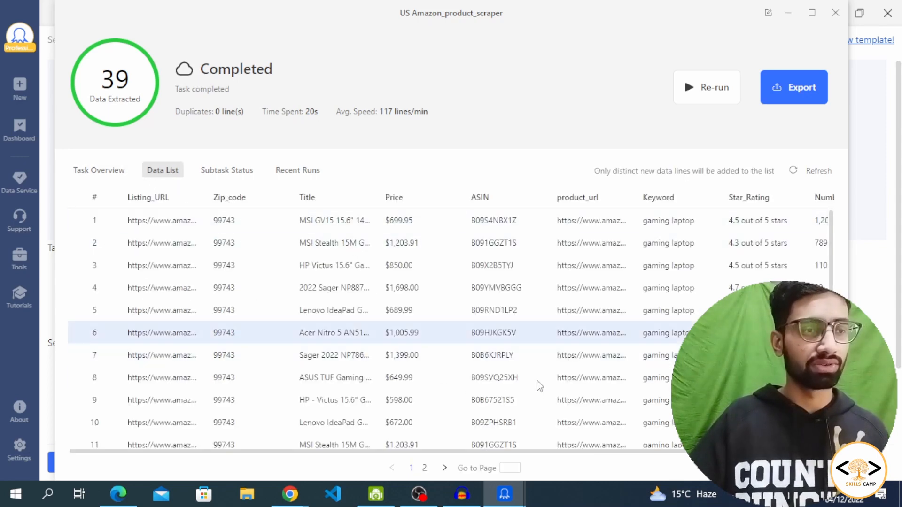
scroll(346, 368, down, 5)
scroll(330, 362, up, 5)
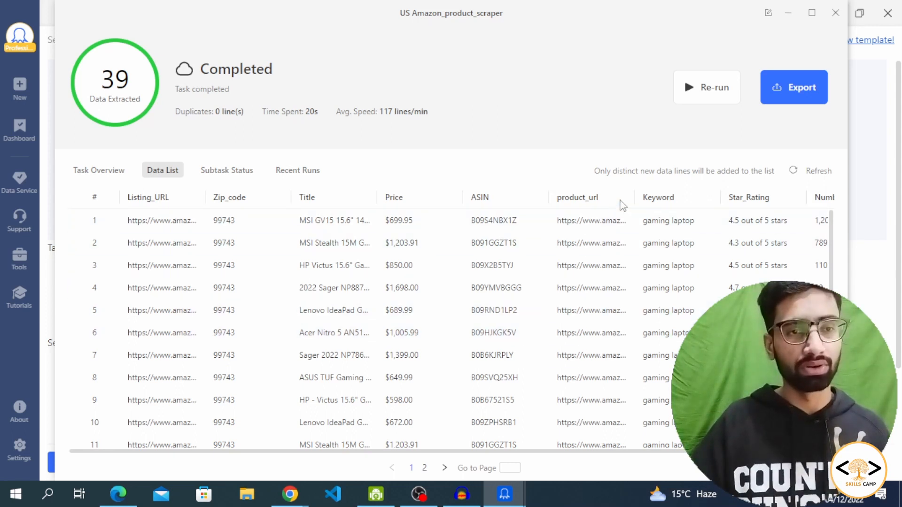
drag(678, 452, 805, 454)
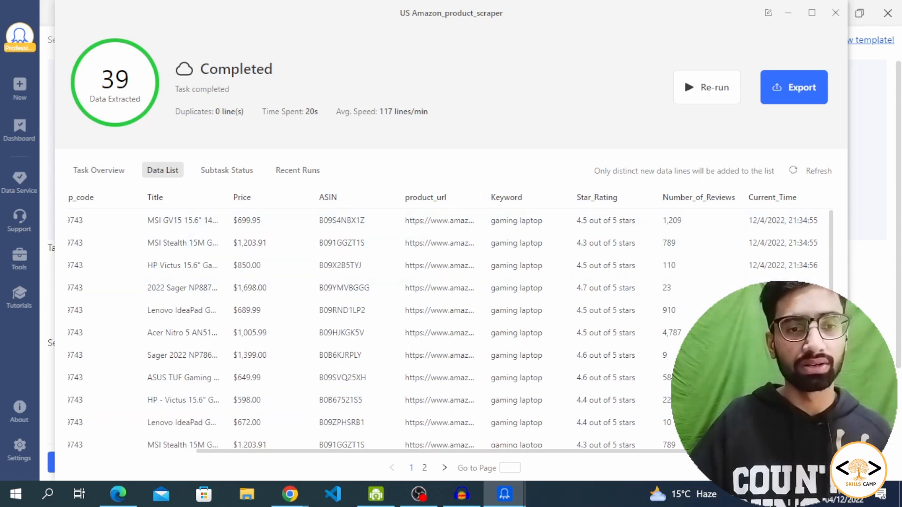
scroll(704, 263, down, 4)
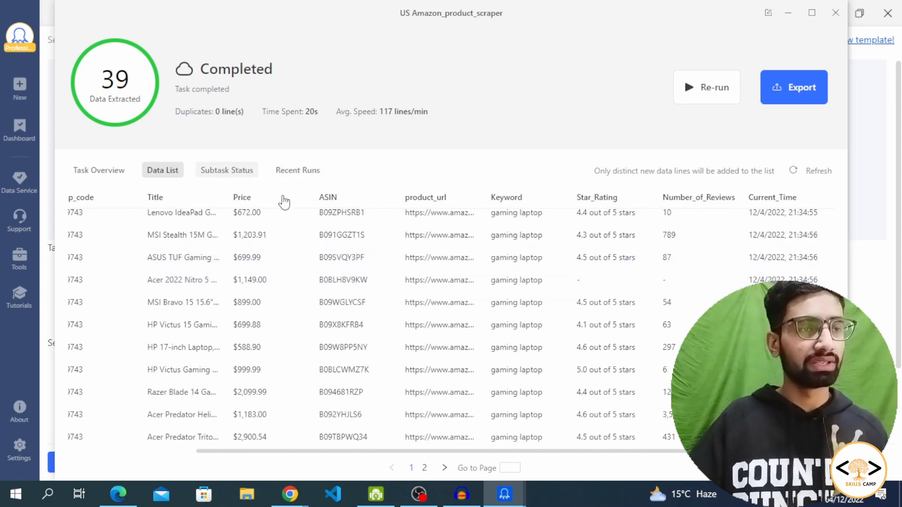
click(227, 170)
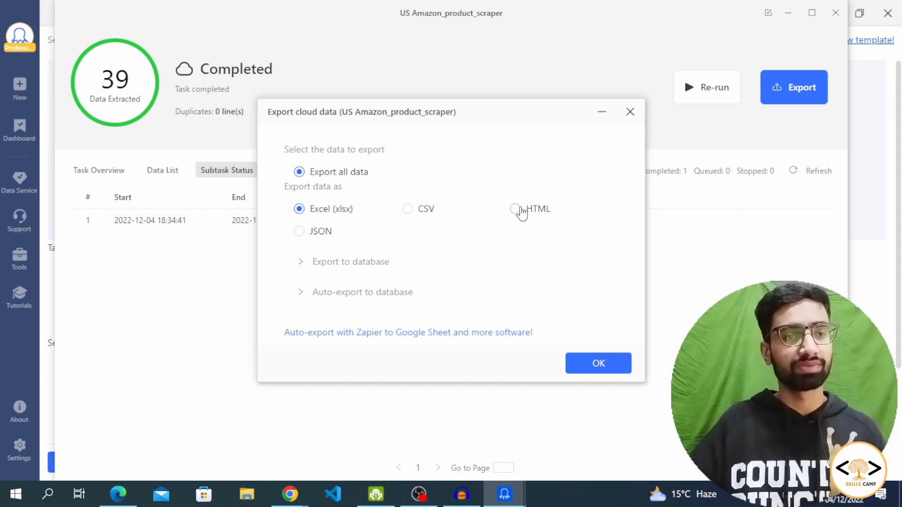
Export all the extracted data as a CSV file named US Amazon_product_scraper in the Downloads folder.
click(300, 232)
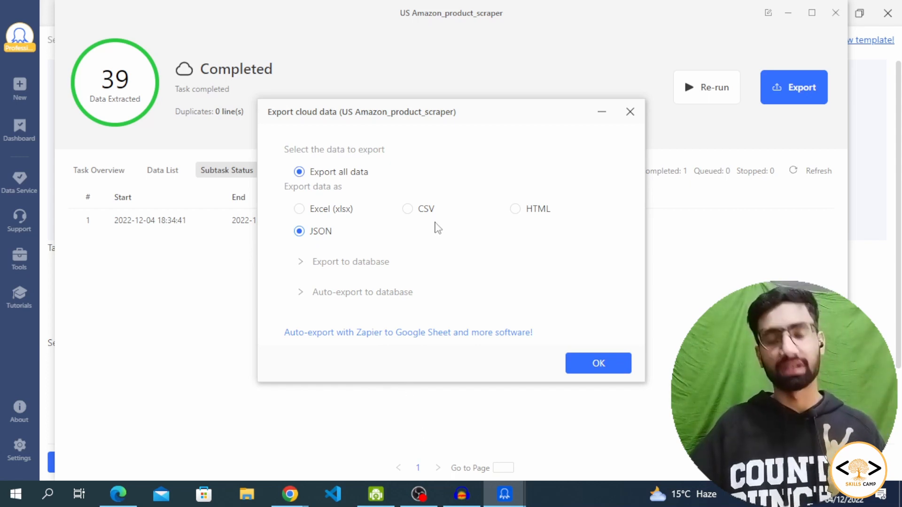
click(412, 210)
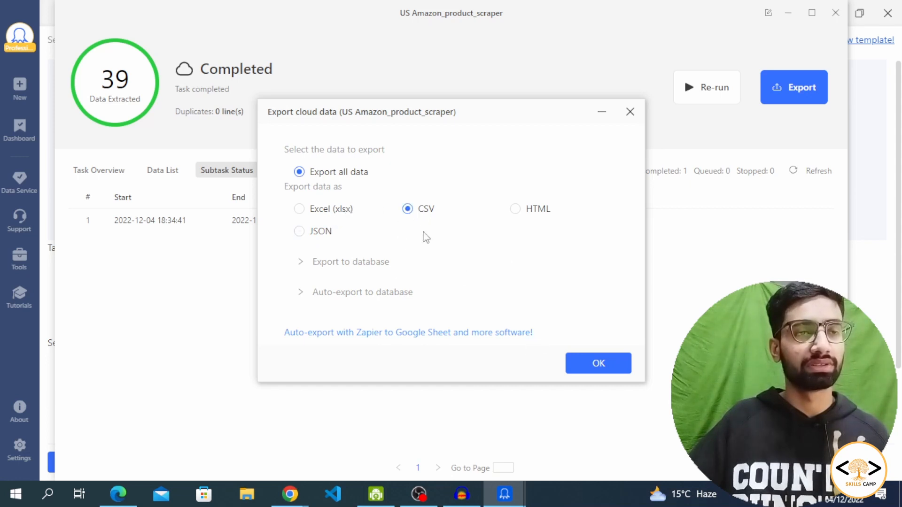
click(616, 364)
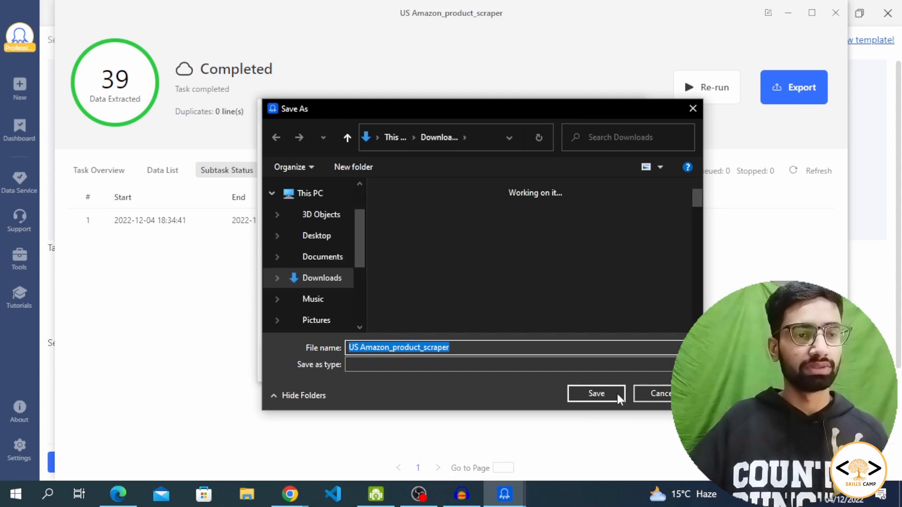
click(616, 393)
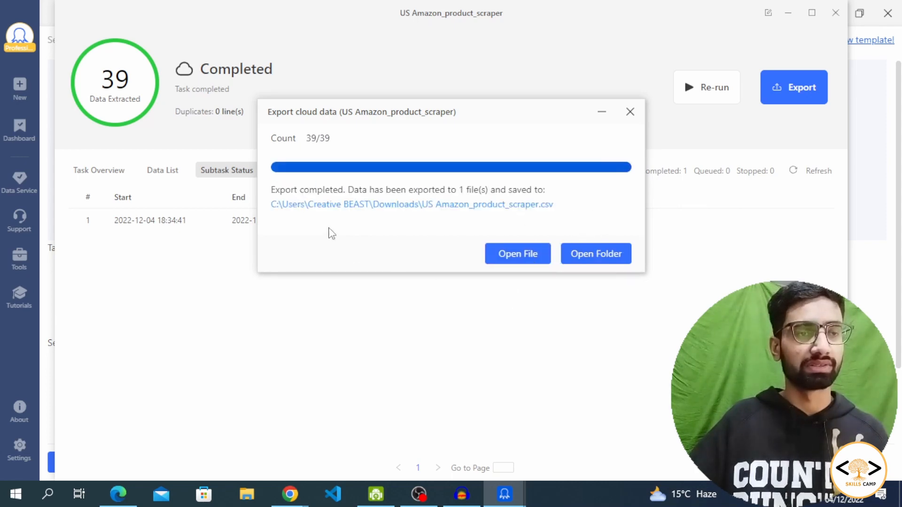
Open the exported CSV file in Excel and autofit the widths of all columns.
click(519, 264)
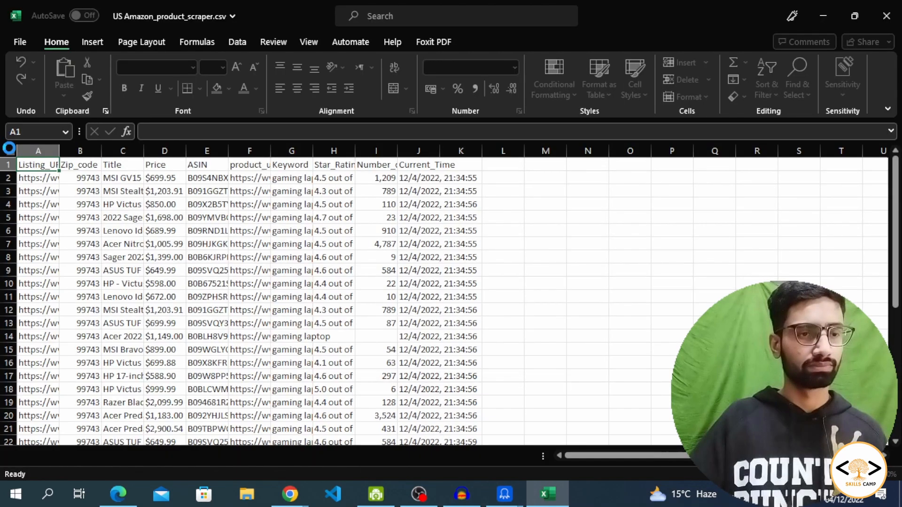
click(9, 149)
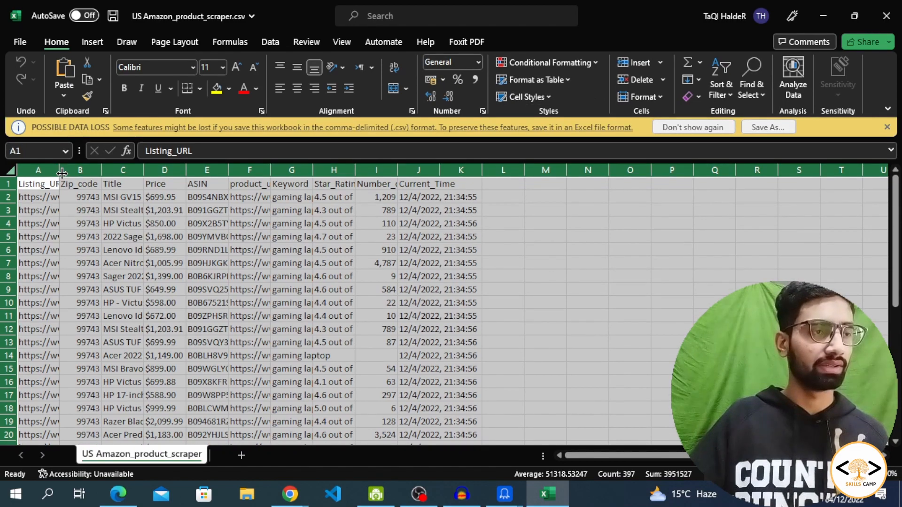
double_click(61, 171)
click(606, 251)
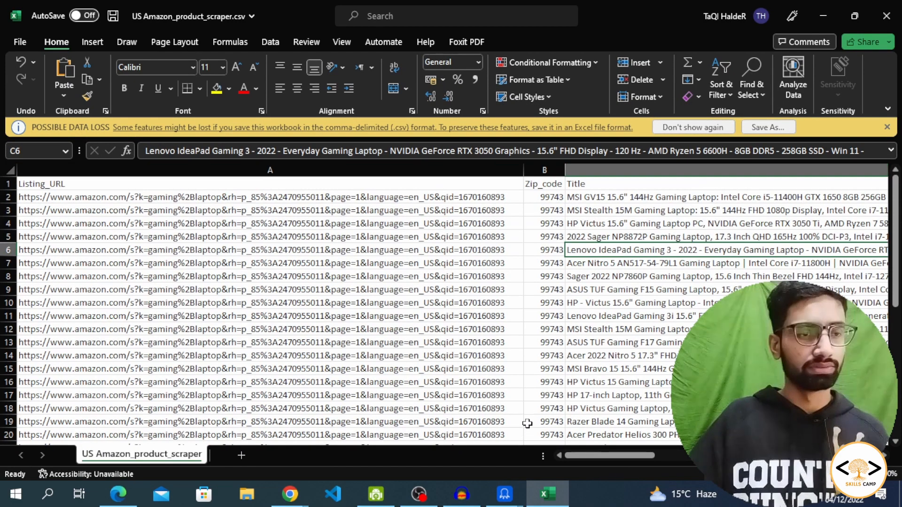
Delete the whole Listing_URL column from the sheet.
click(479, 171)
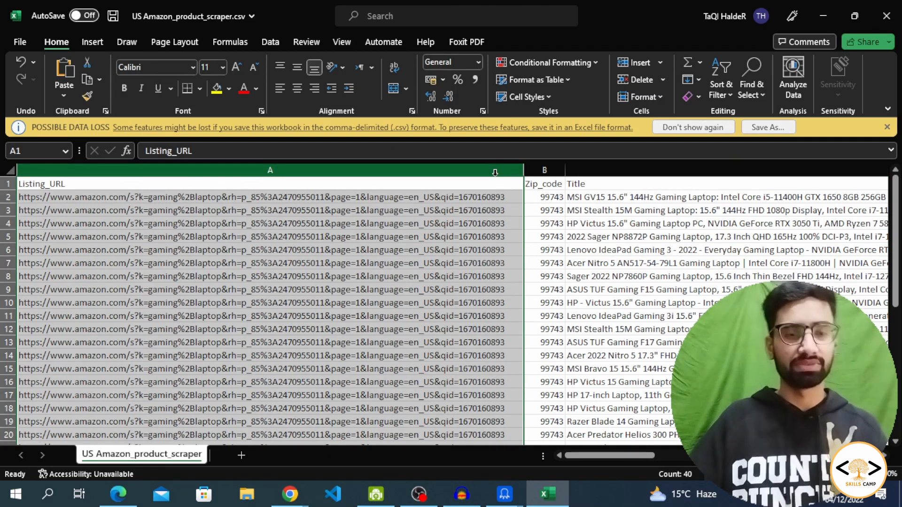
key(Delete)
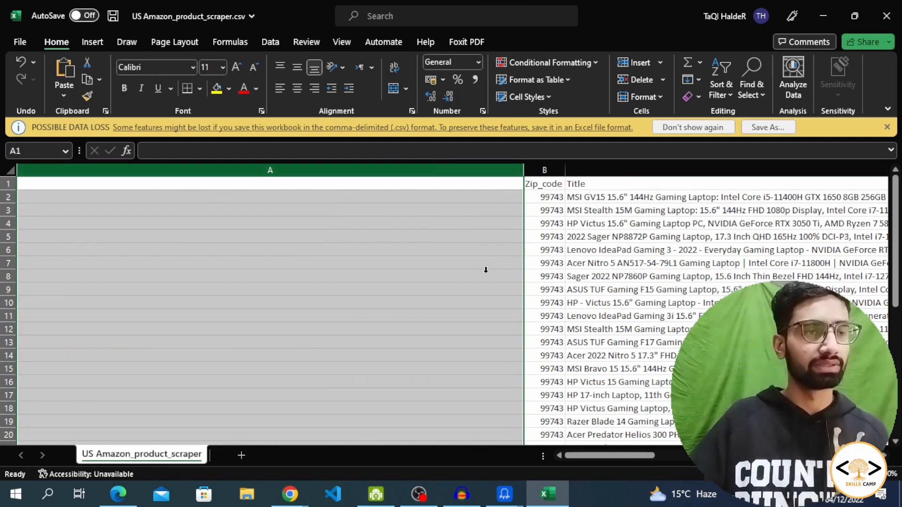
right_click(442, 171)
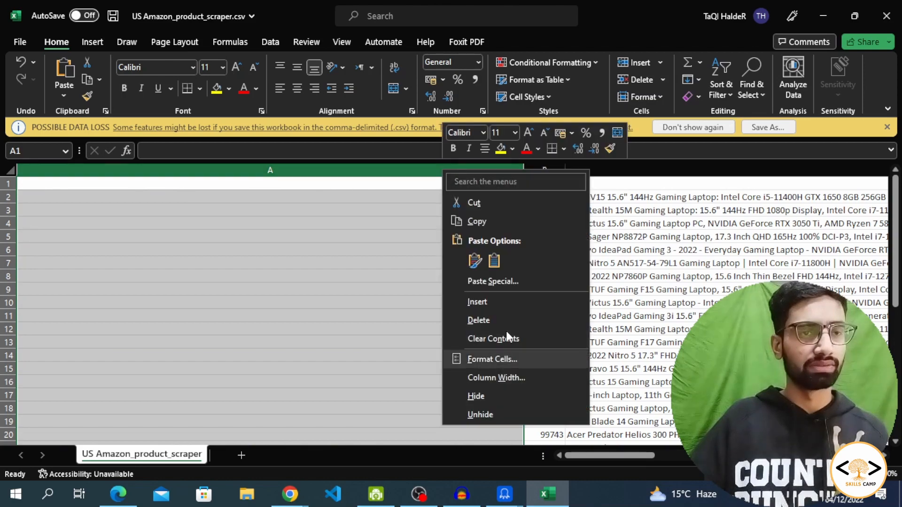
click(506, 320)
click(473, 303)
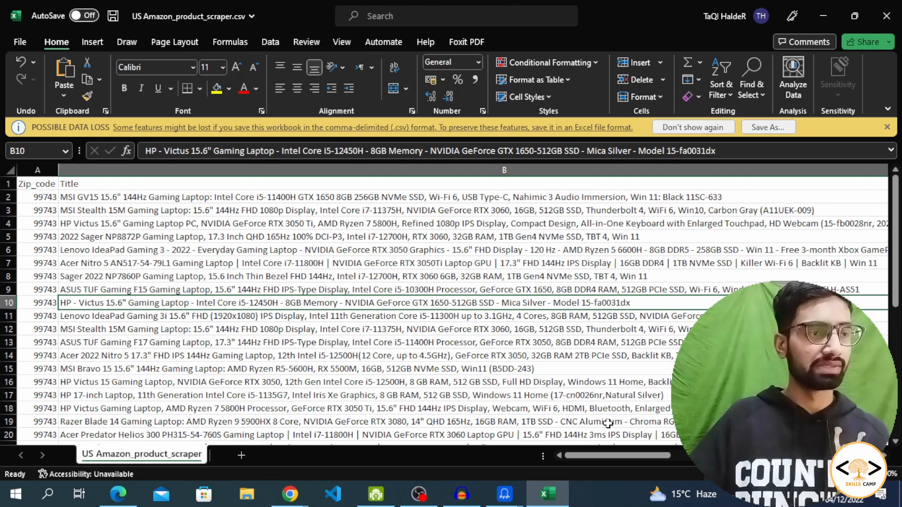
Delete the whole product_url column from the sheet.
drag(619, 458, 695, 458)
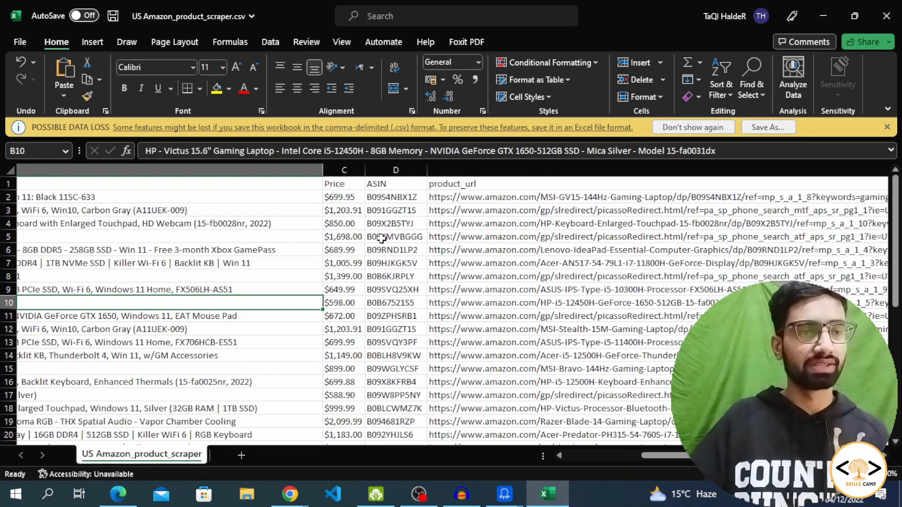
drag(676, 457, 712, 458)
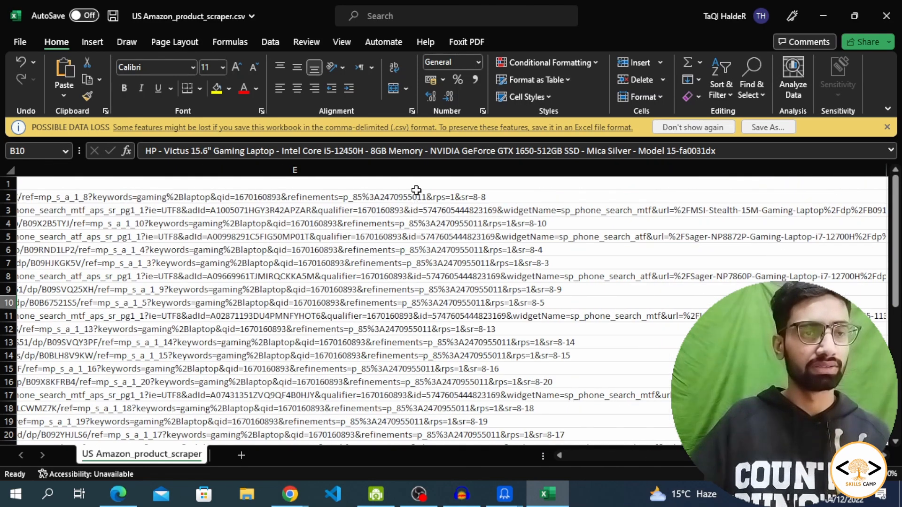
click(416, 170)
right_click(416, 171)
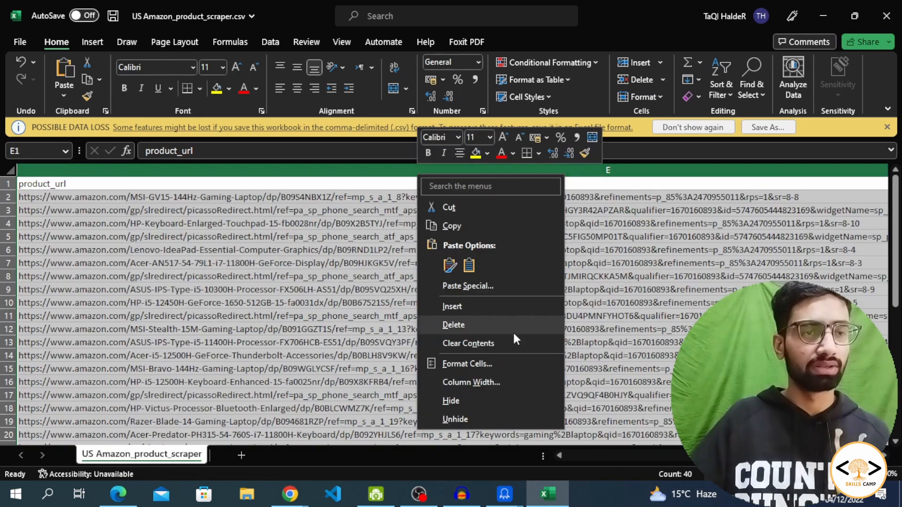
click(483, 325)
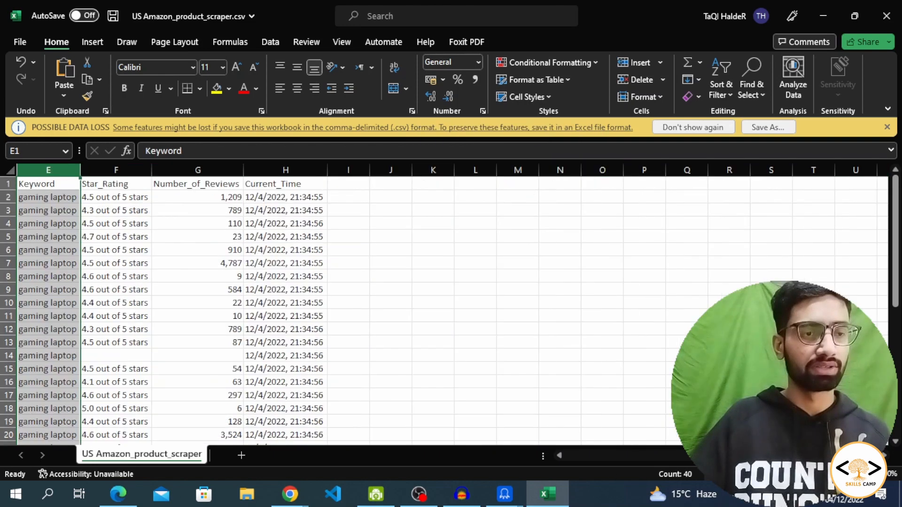
Examine the remaining product columns in the sheet, including Current_Time, and look through the lower rows.
scroll(380, 188, left, 3)
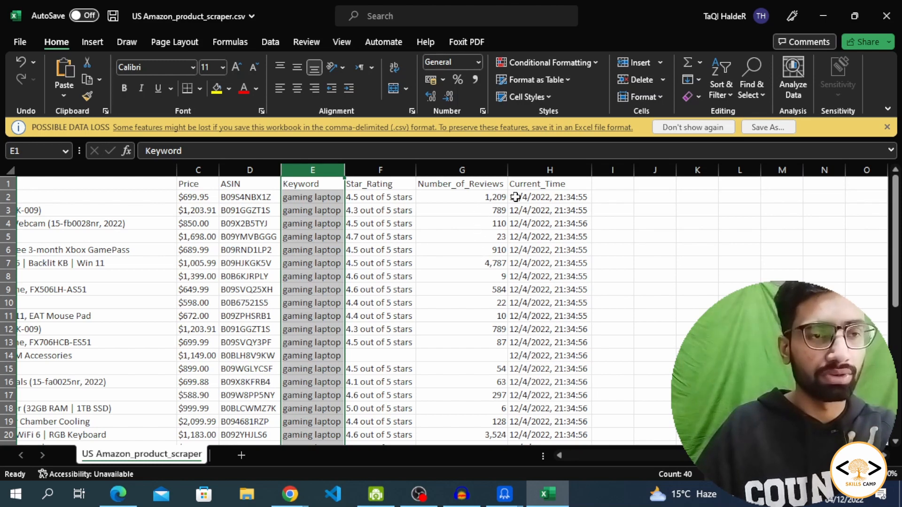
click(557, 165)
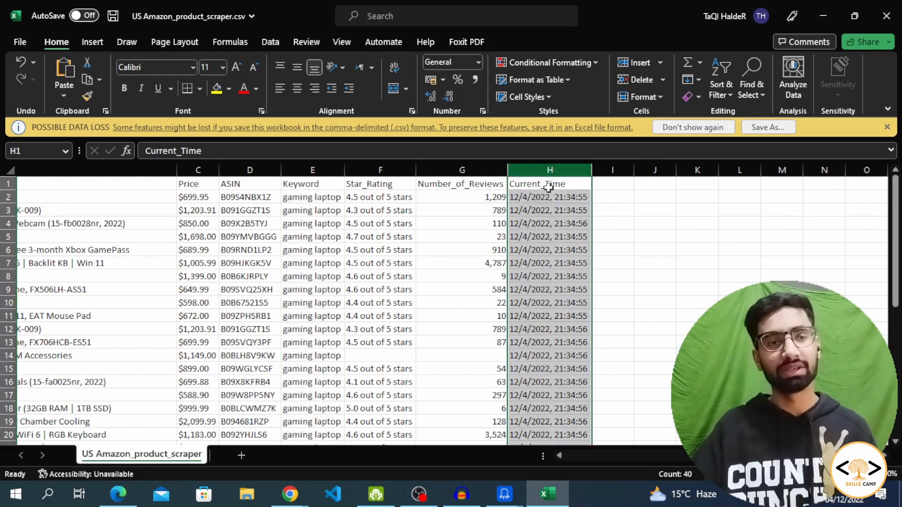
scroll(690, 282, down, 3)
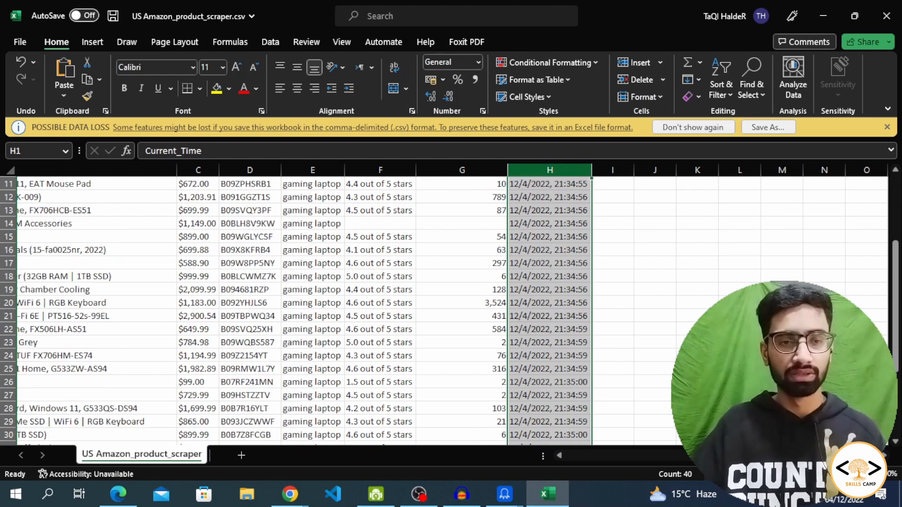
scroll(481, 350, left, 3)
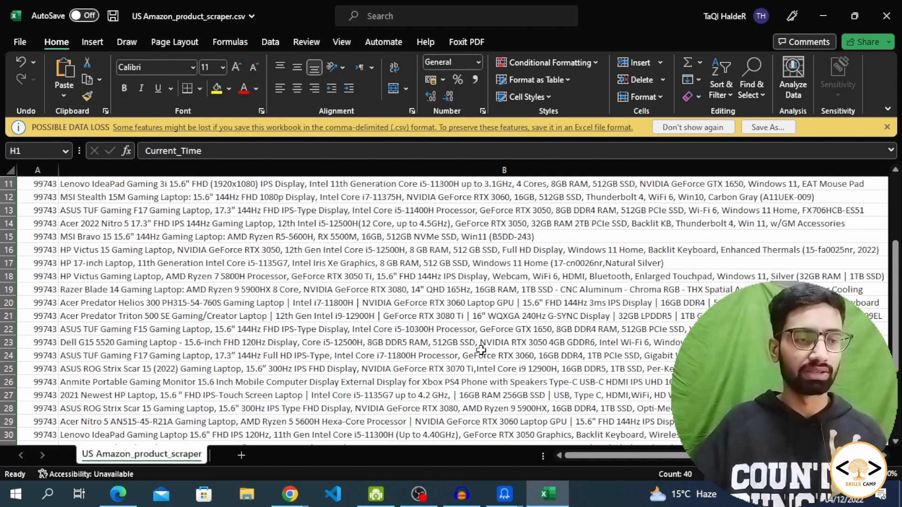
Switch to Octoparse and close the completed cloud data export window.
mouse_move(504, 493)
click(542, 418)
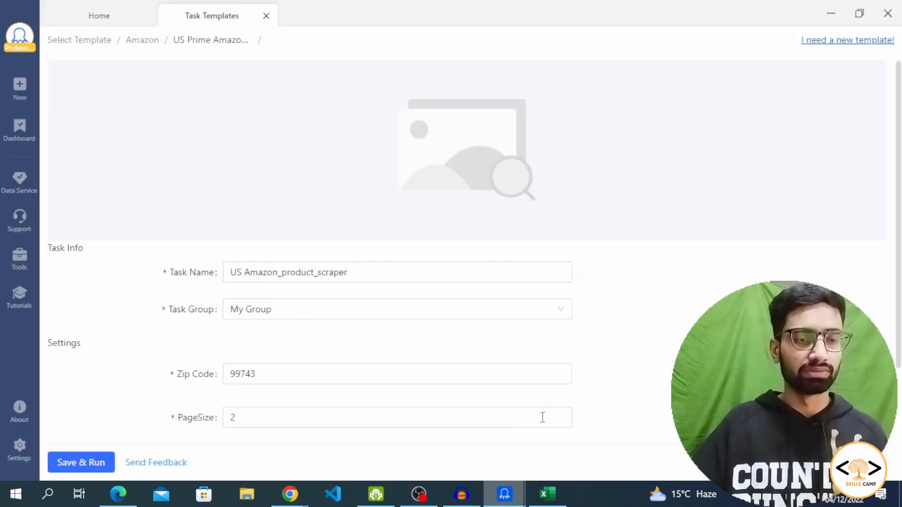
mouse_move(638, 390)
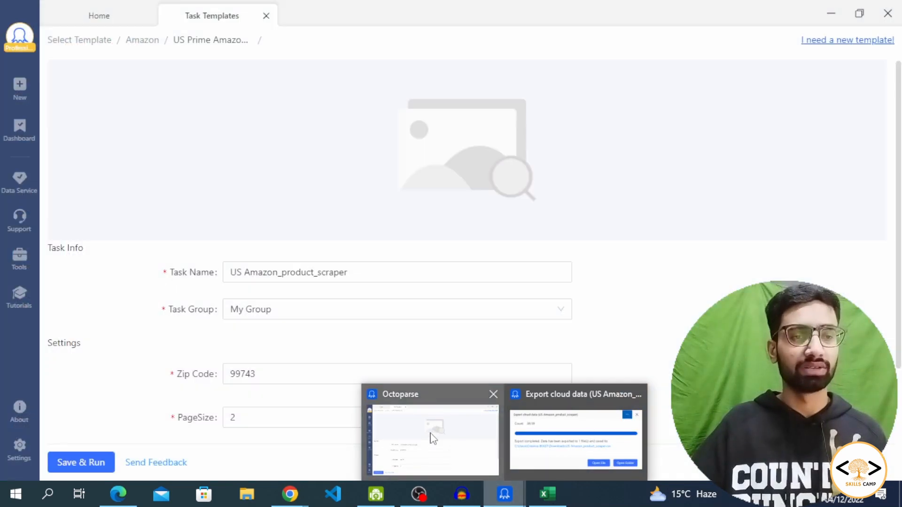
click(431, 434)
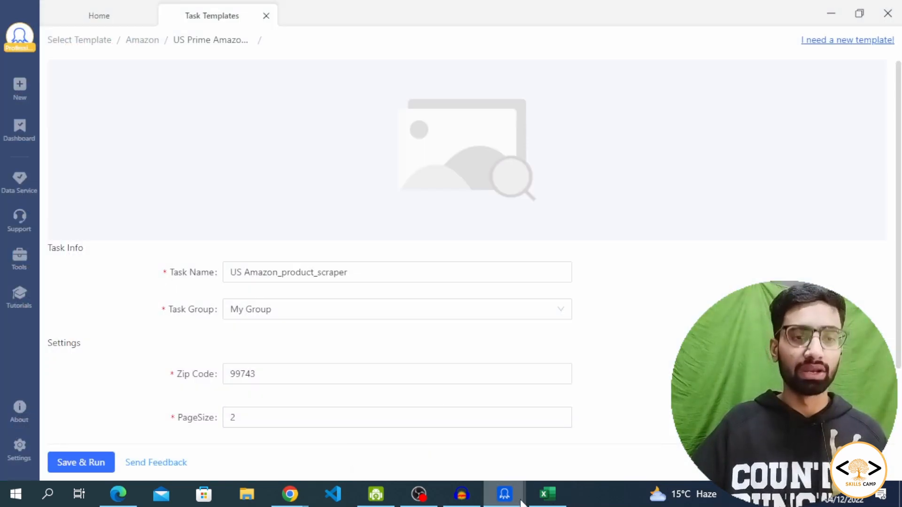
mouse_move(520, 501)
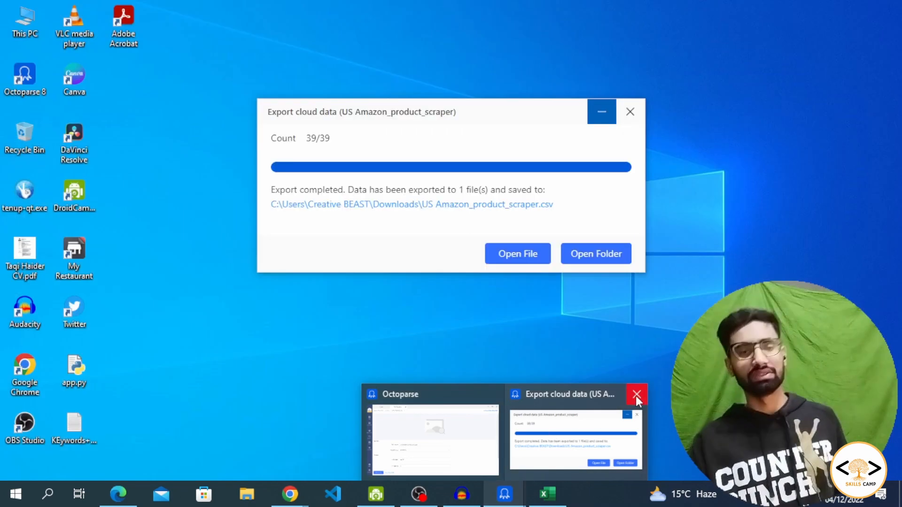
click(636, 395)
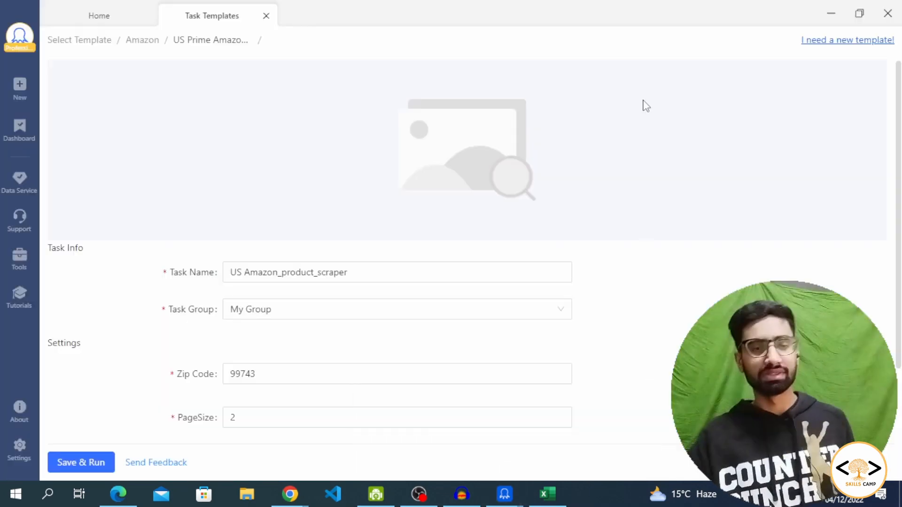
Glance at the Excel sheet again, return to Octoparse and open its home page.
click(546, 494)
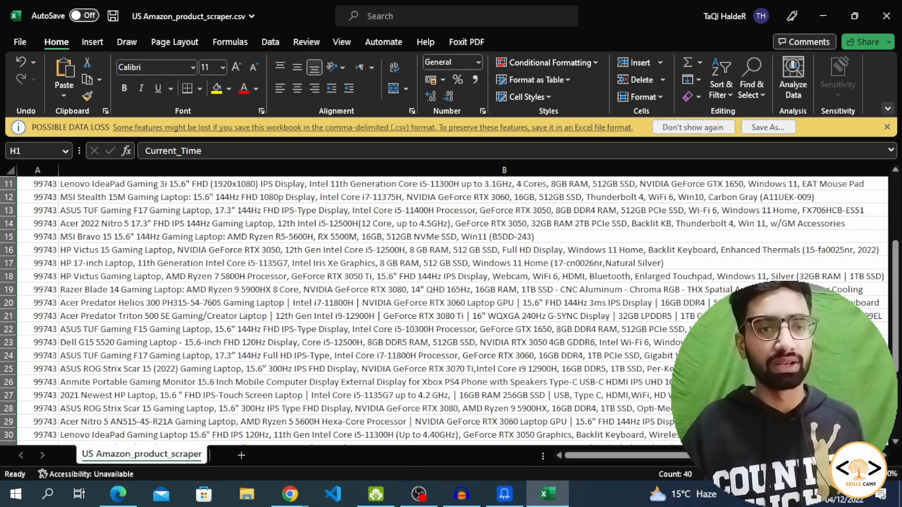
click(504, 502)
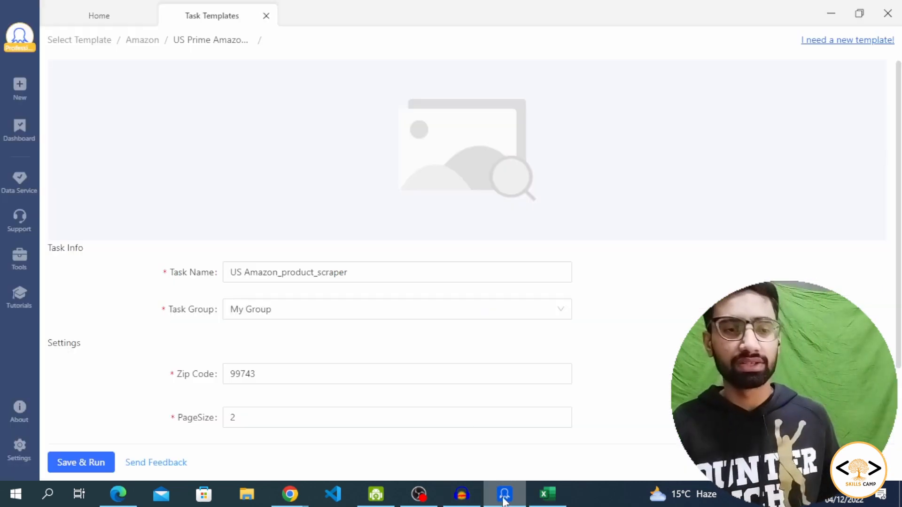
click(90, 18)
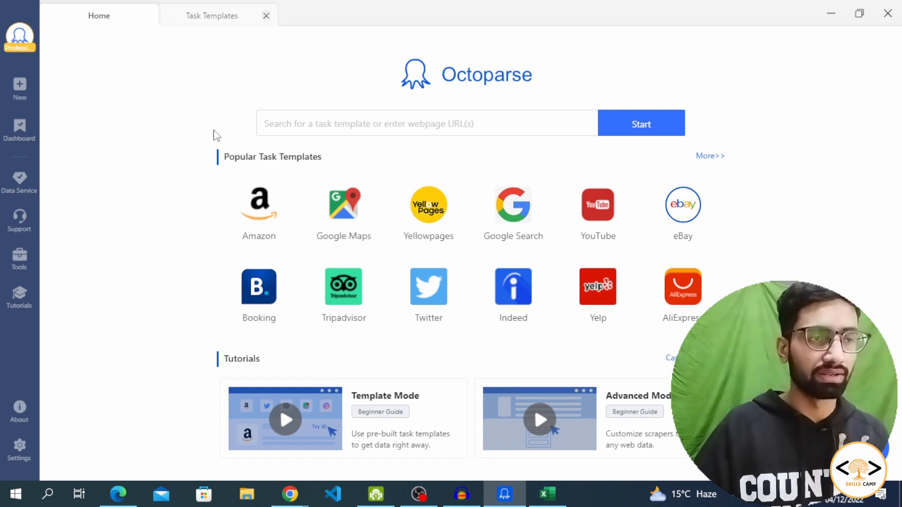
Switch to the Amazon gaming laptop results in Edge and reload the page.
click(118, 494)
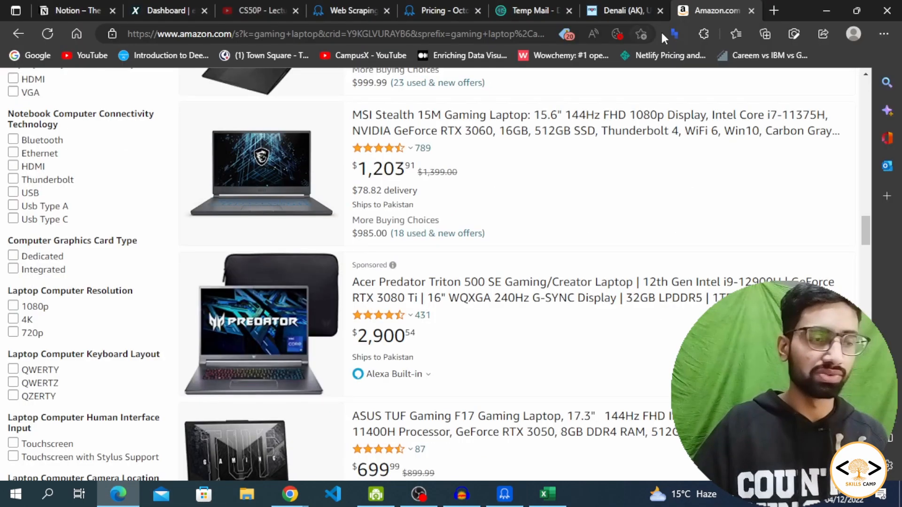
scroll(368, 208, up, 10)
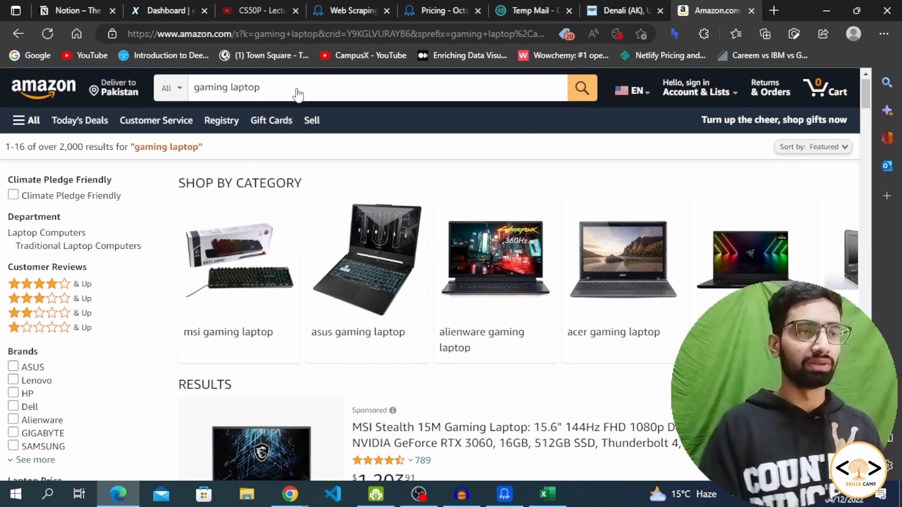
key(F5)
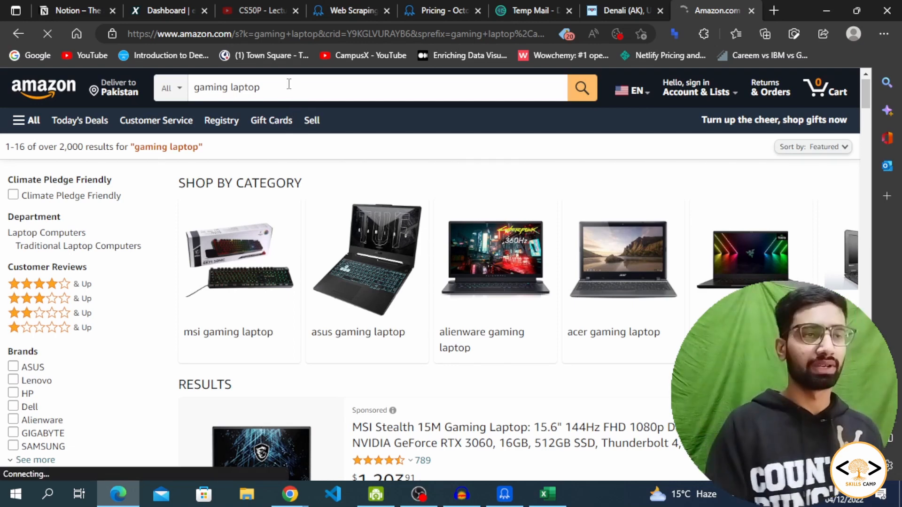
Search Amazon for "tesla pi phone" and look through the listed phones.
click(289, 84)
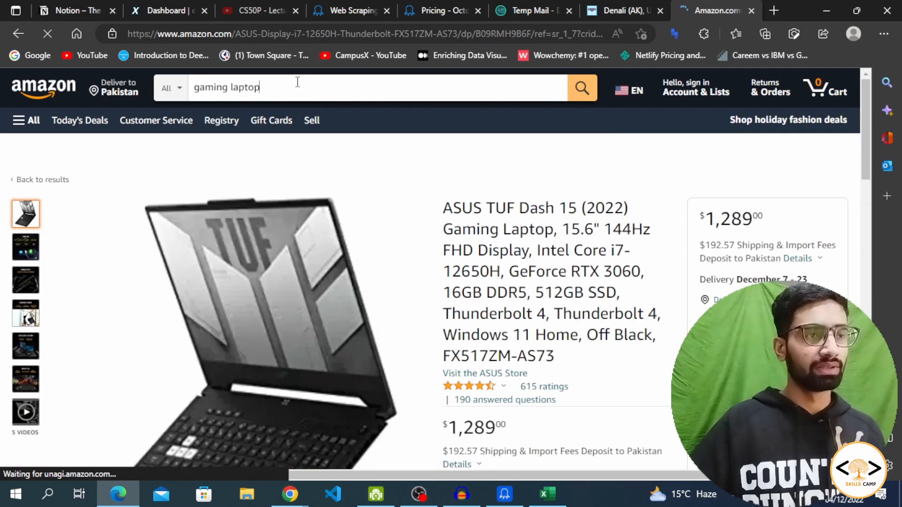
key(BackSpace)
key(BackSpace)
key(BackSpace)
key(BackSpace)
key(BackSpace)
key(BackSpace)
key(BackSpace)
key(BackSpace)
key(BackSpace)
key(BackSpace)
key(BackSpace)
key(BackSpace)
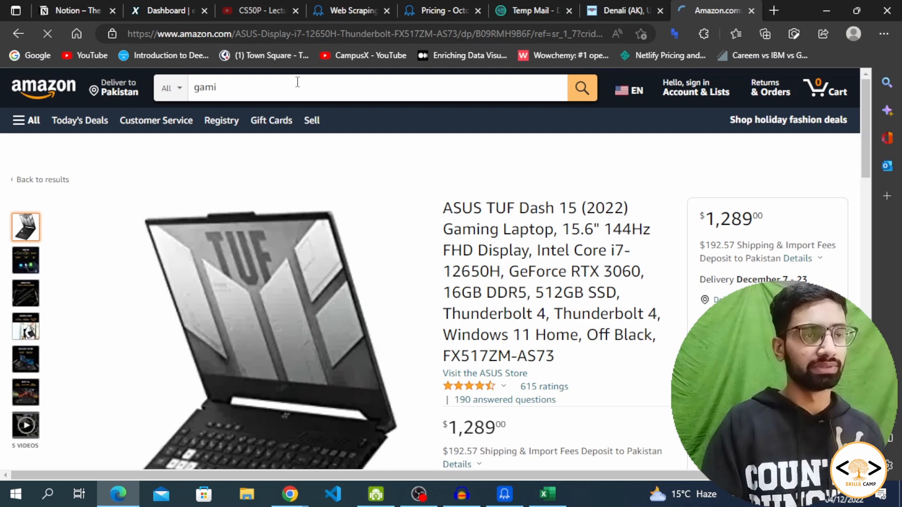
text(tesla )
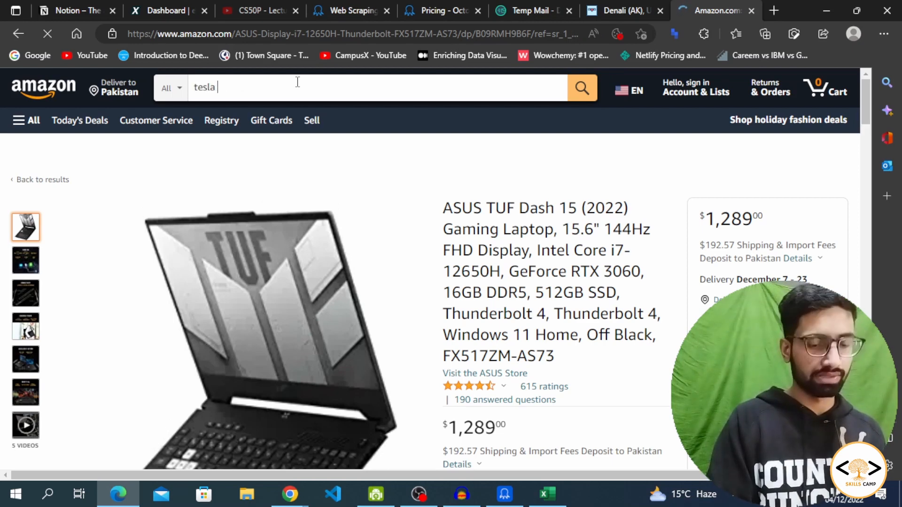
text(pi ph)
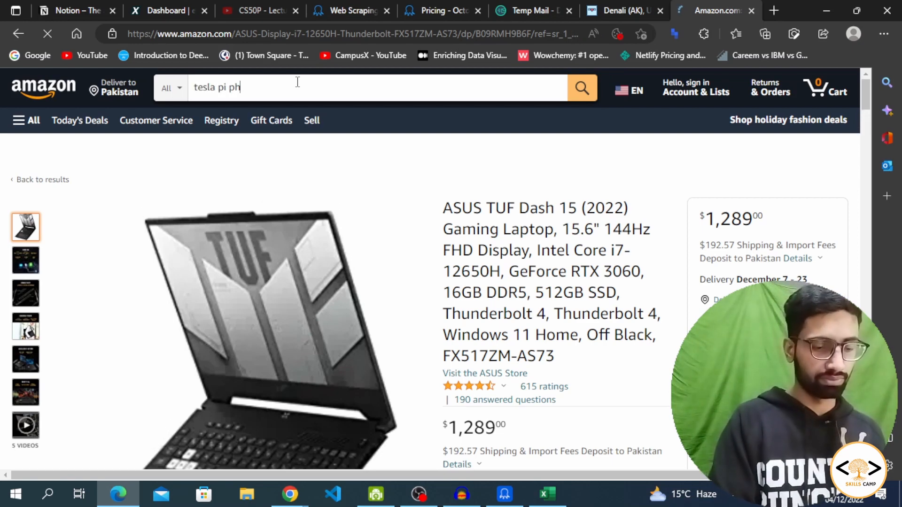
text(one)
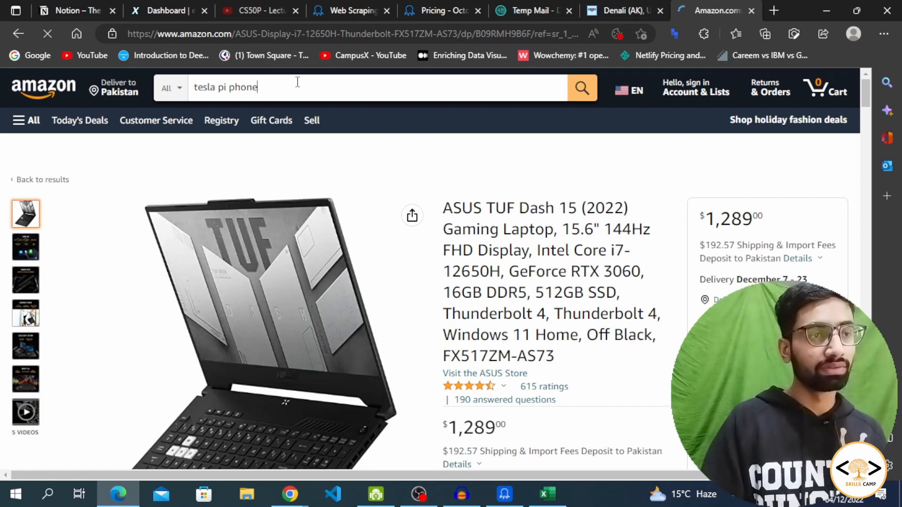
key(Return)
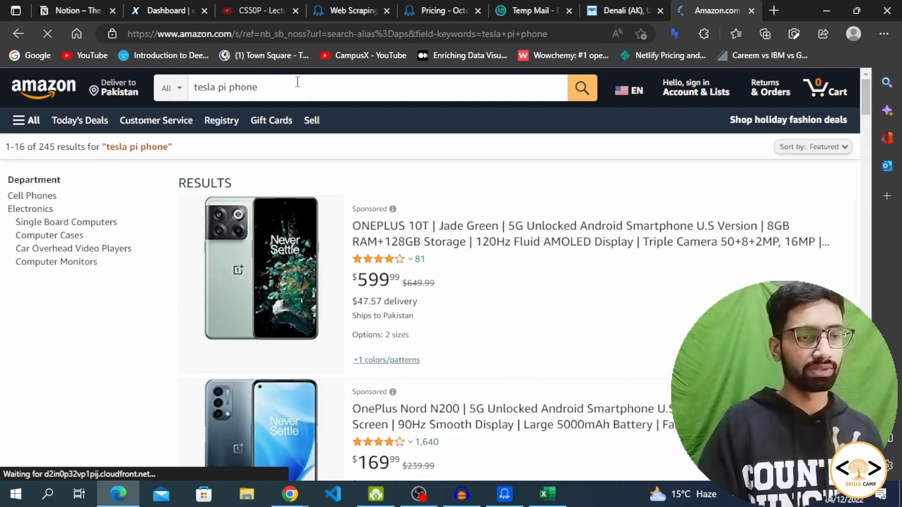
scroll(610, 358, down, 4)
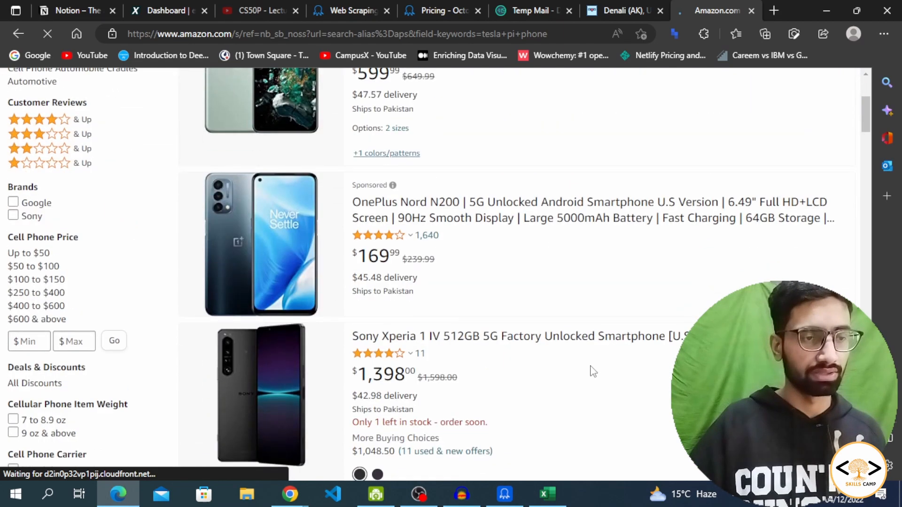
scroll(576, 231, down, 3)
scroll(576, 234, down, 5)
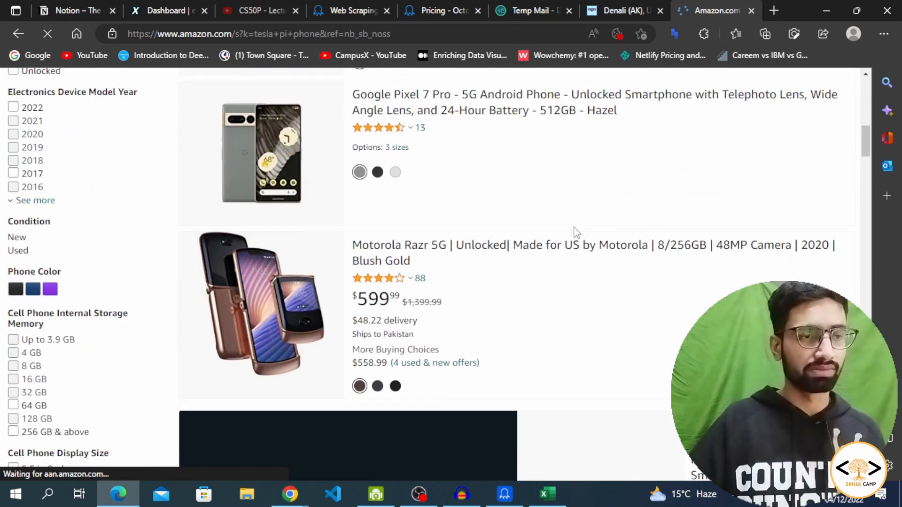
scroll(585, 284, up, 15)
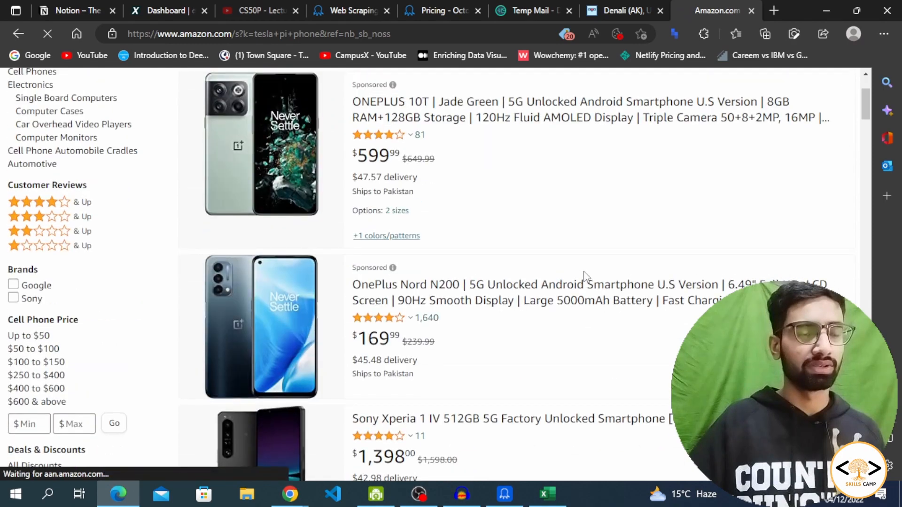
scroll(584, 273, down, 20)
scroll(585, 268, down, 3)
scroll(584, 266, up, 20)
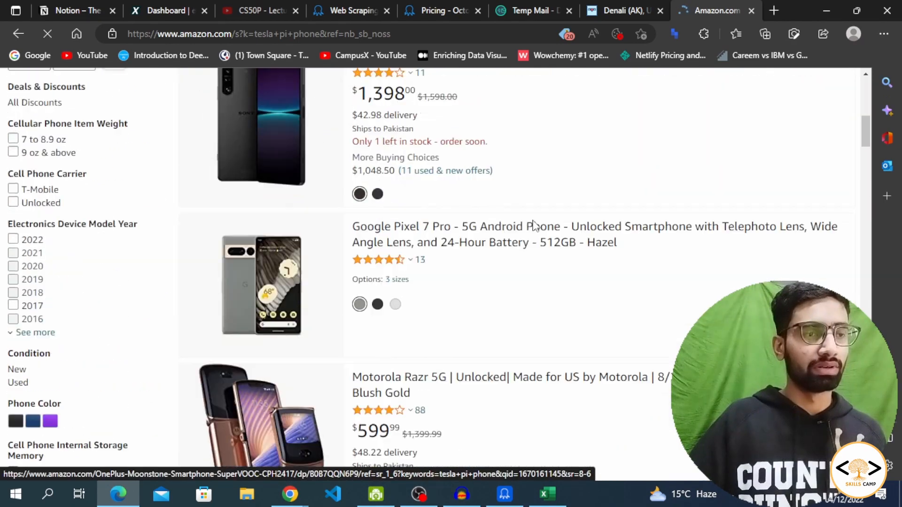
Replace the Amazon search term with "iphones", run the search and look through the listed models.
click(298, 85)
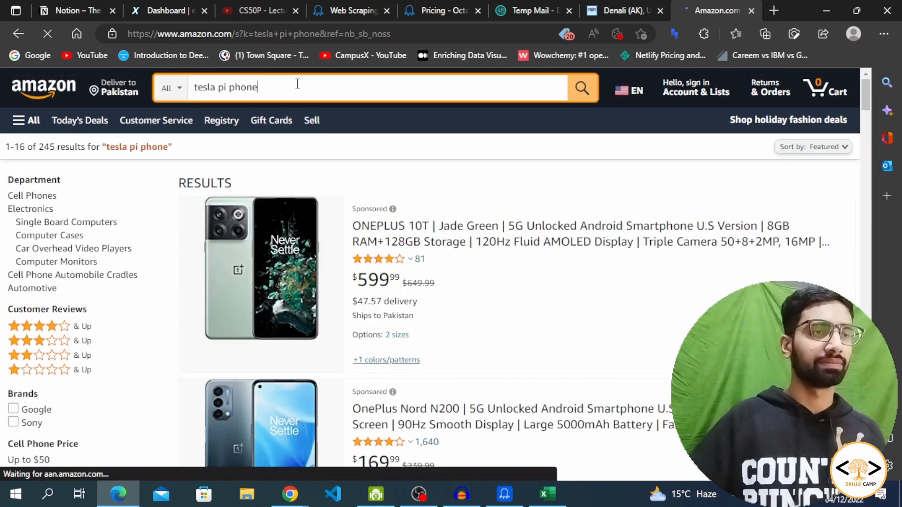
key(BackSpace)
key(BackSpace)
key(BackSpace)
key(BackSpace)
key(BackSpace)
key(BackSpace)
key(BackSpace)
key(BackSpace)
key(BackSpace)
key(BackSpace)
key(BackSpace)
key(BackSpace)
key(BackSpace)
key(BackSpace)
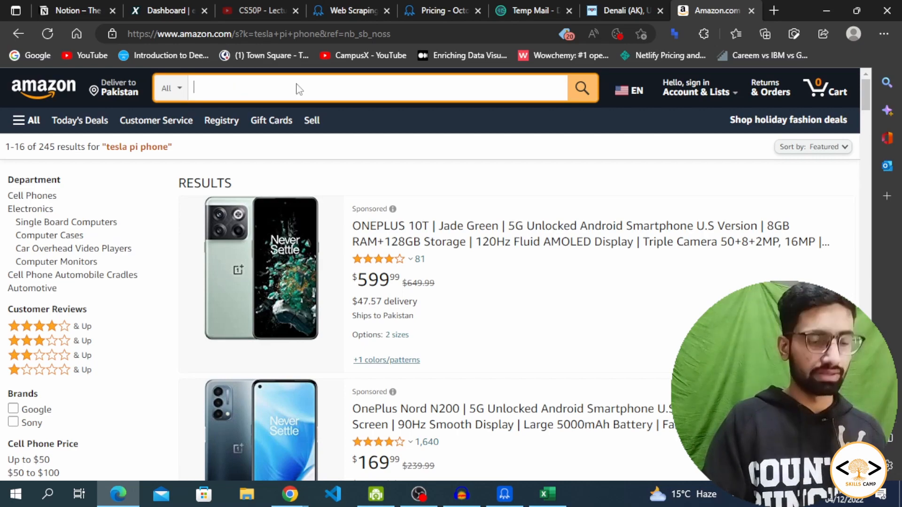
text(i phone)
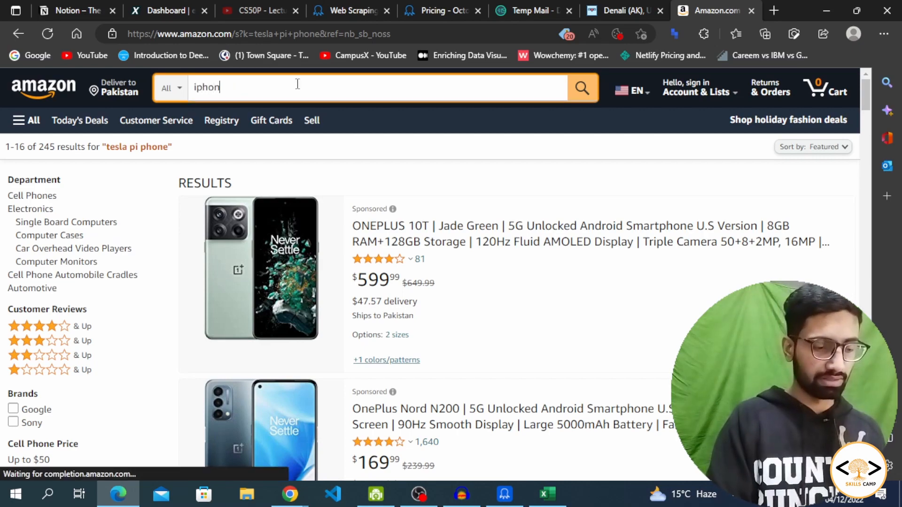
key(Return)
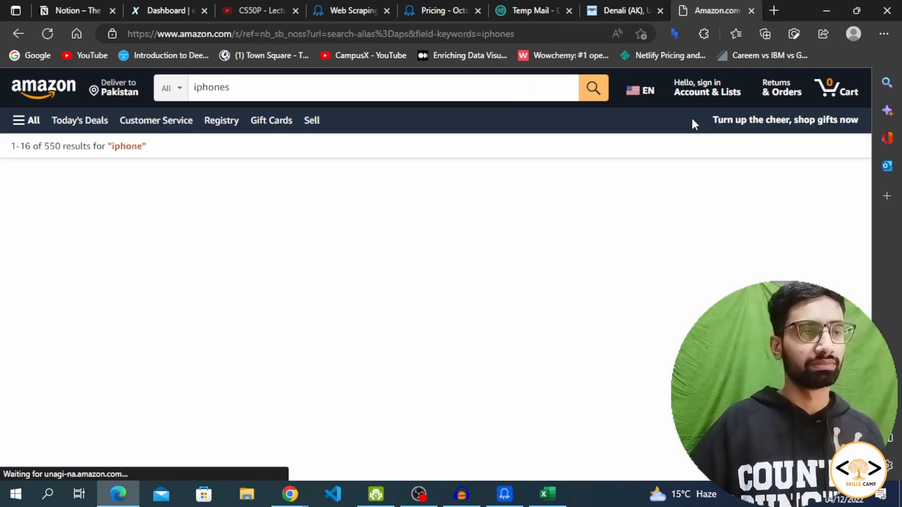
scroll(472, 264, down, 1)
scroll(472, 264, down, 10)
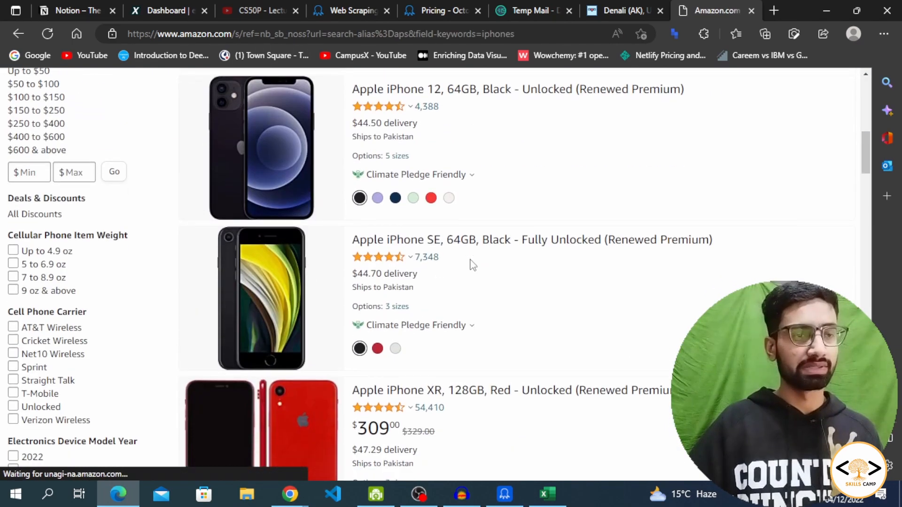
scroll(472, 263, up, 12)
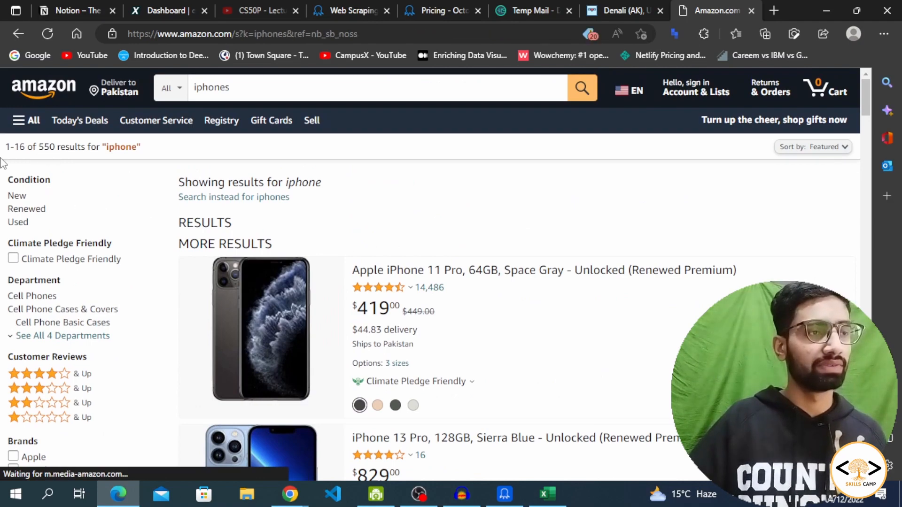
Look through the iPhone listings on the Amazon results page, down to the page numbers at its end.
scroll(856, 238, down, 10)
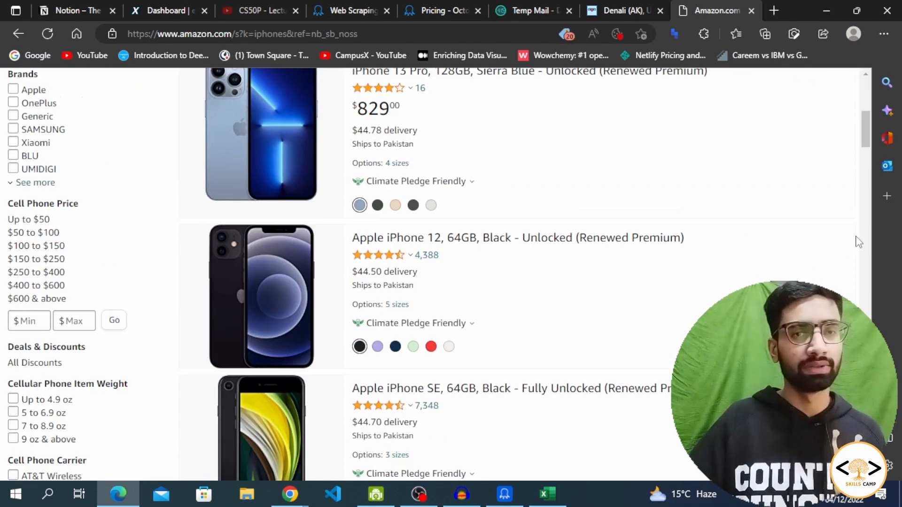
drag(865, 156, 866, 353)
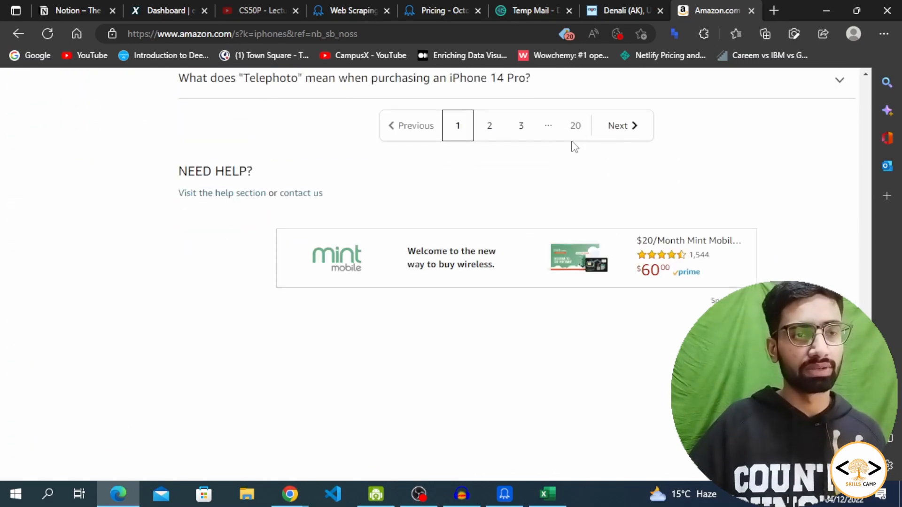
scroll(490, 245, up, 20)
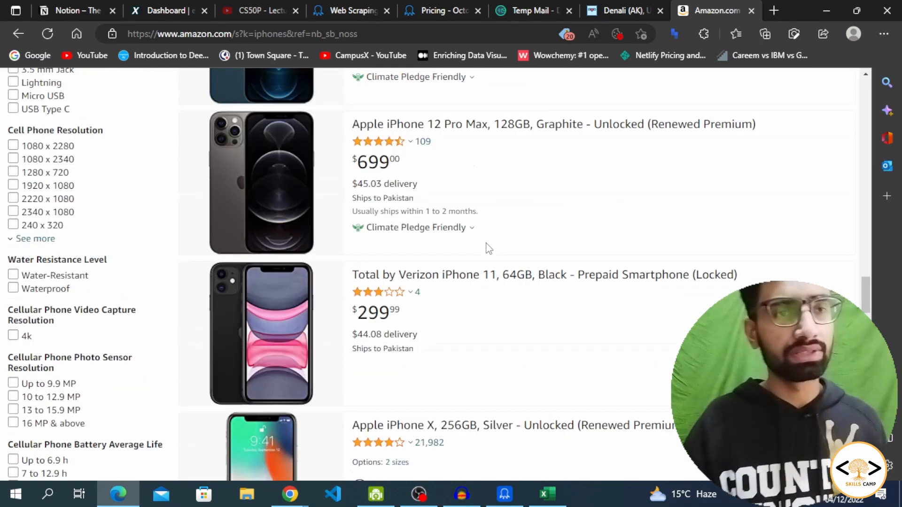
scroll(153, 195, up, 8)
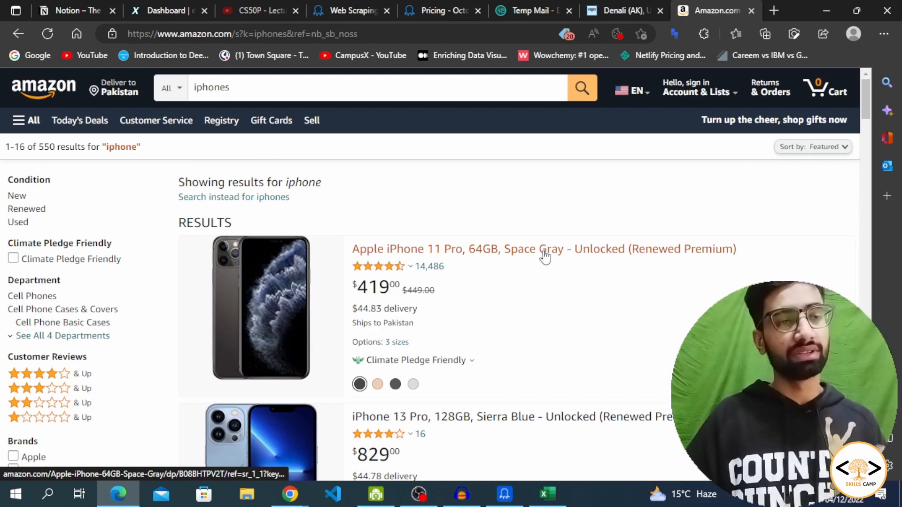
scroll(548, 339, down, 3)
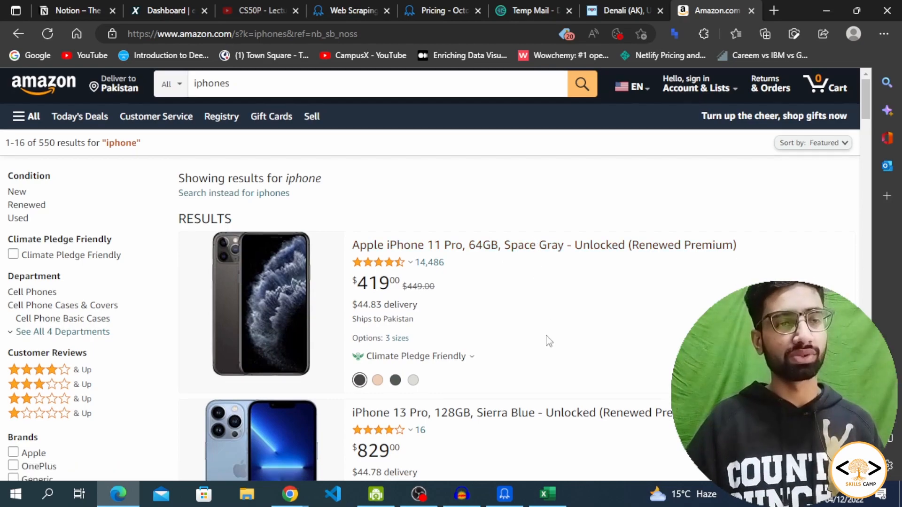
scroll(549, 338, down, 20)
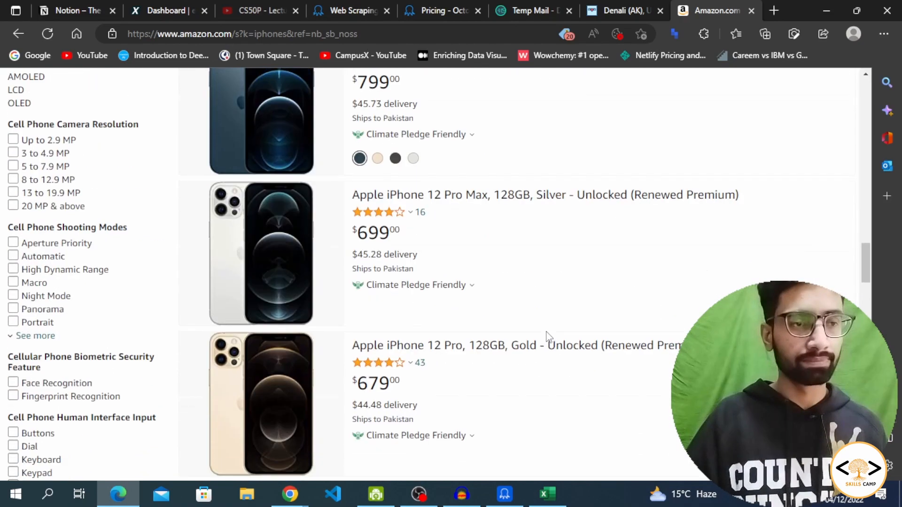
scroll(546, 326, up, 20)
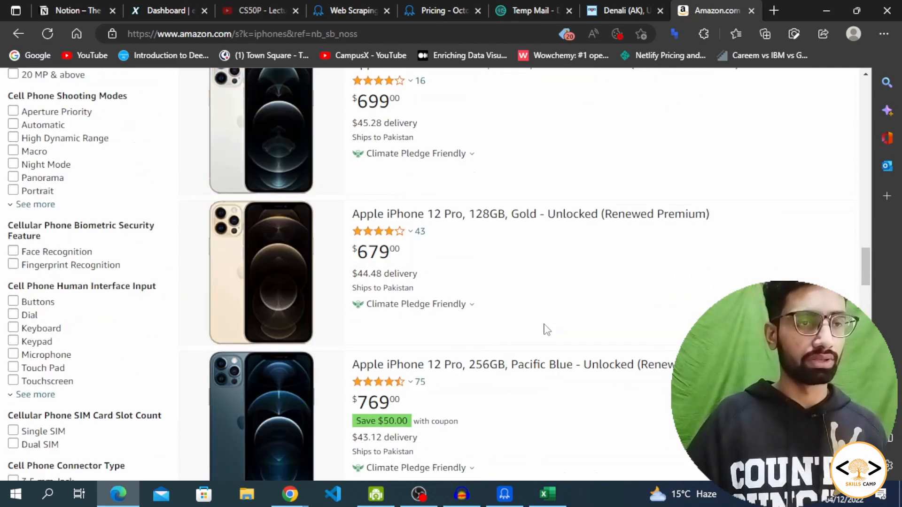
Copy the Amazon iphones search URL, switch to Octoparse and start a new task from that URL.
click(397, 33)
key(ctrl+c)
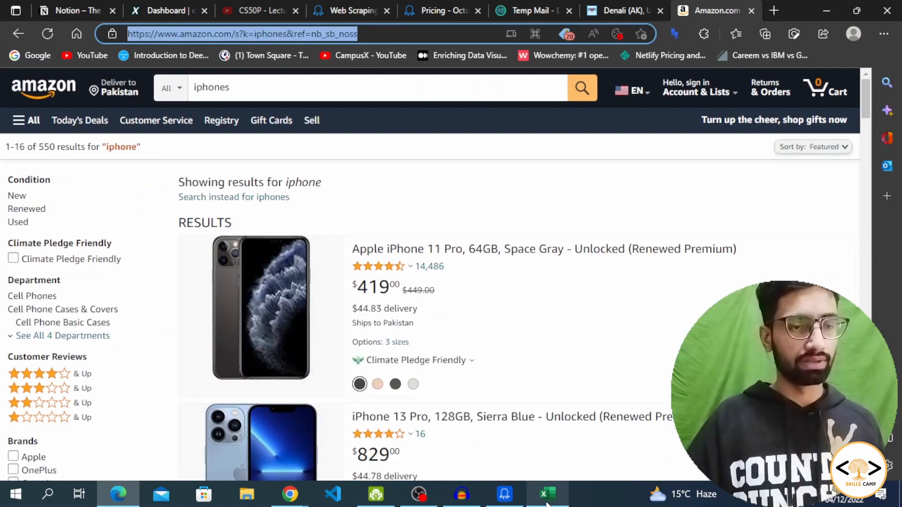
click(505, 495)
click(365, 125)
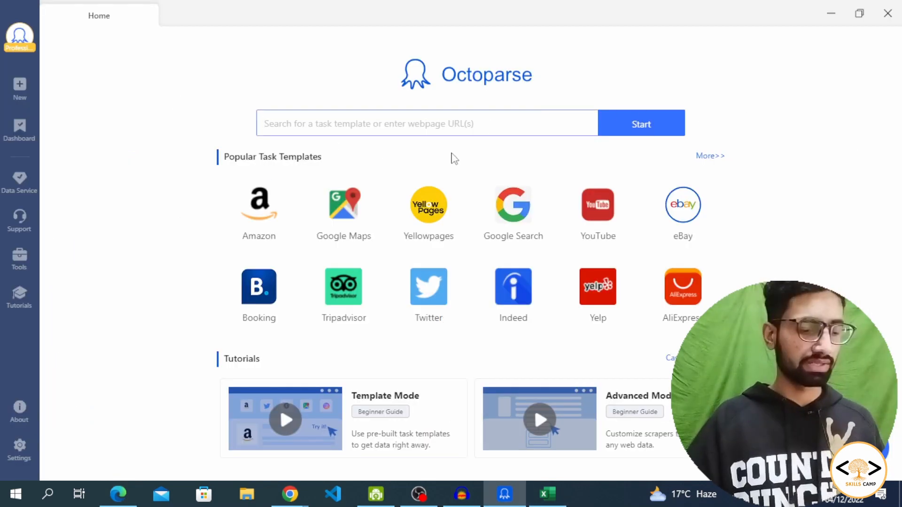
key(ctrl+v)
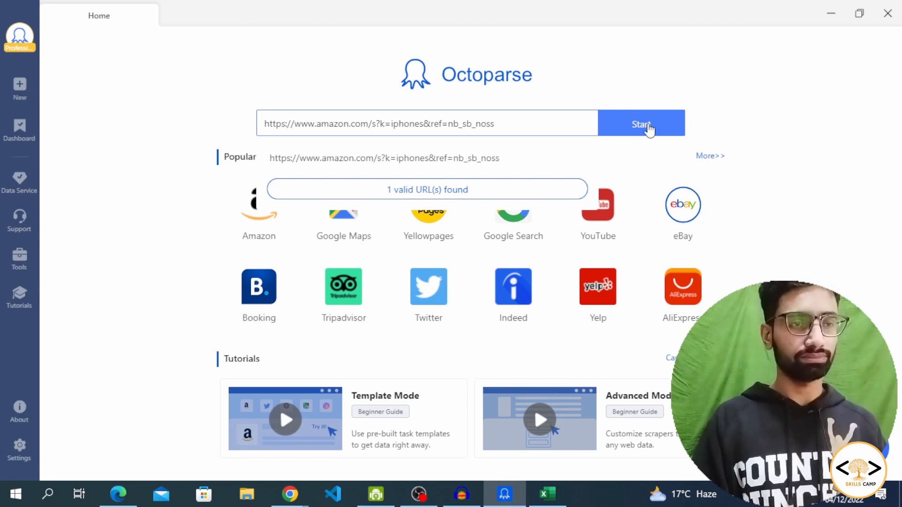
click(650, 129)
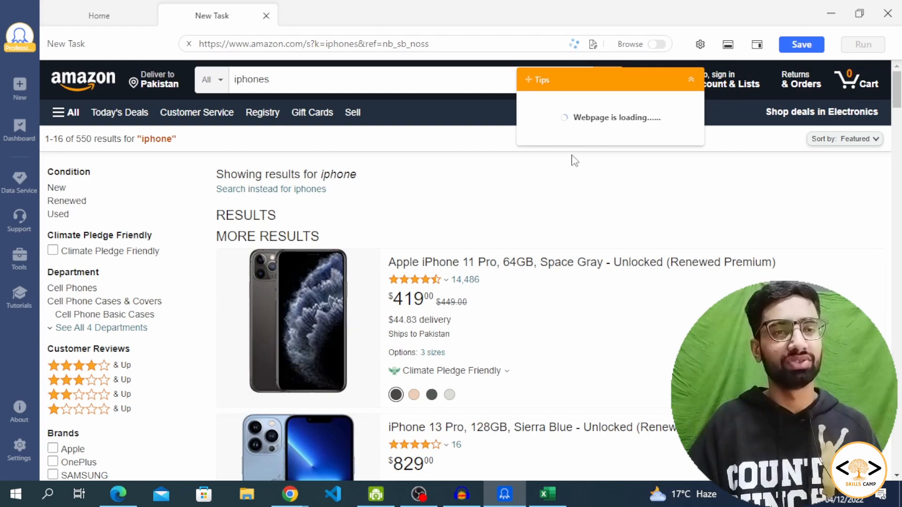
Examine which product elements the auto-detection has highlighted across the iPhone listings, keeping the Tips box clear of them.
scroll(574, 169, down, 10)
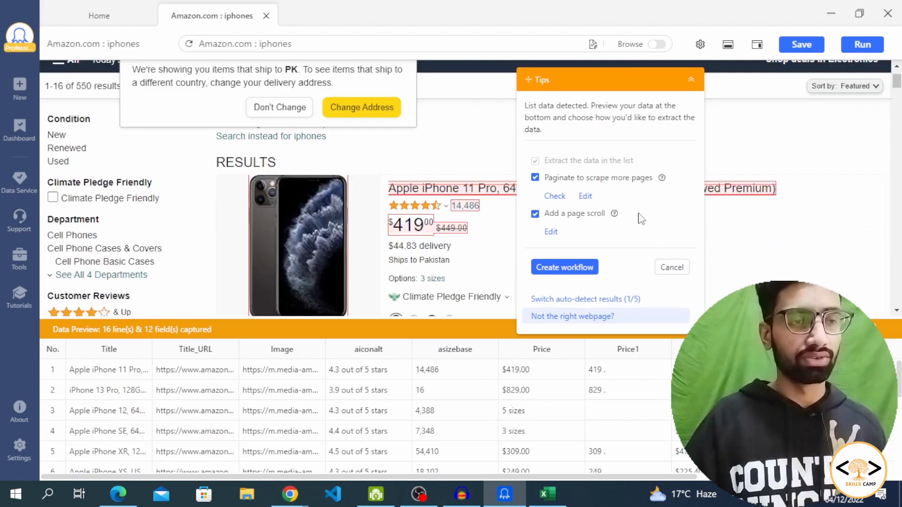
scroll(451, 230, down, 9)
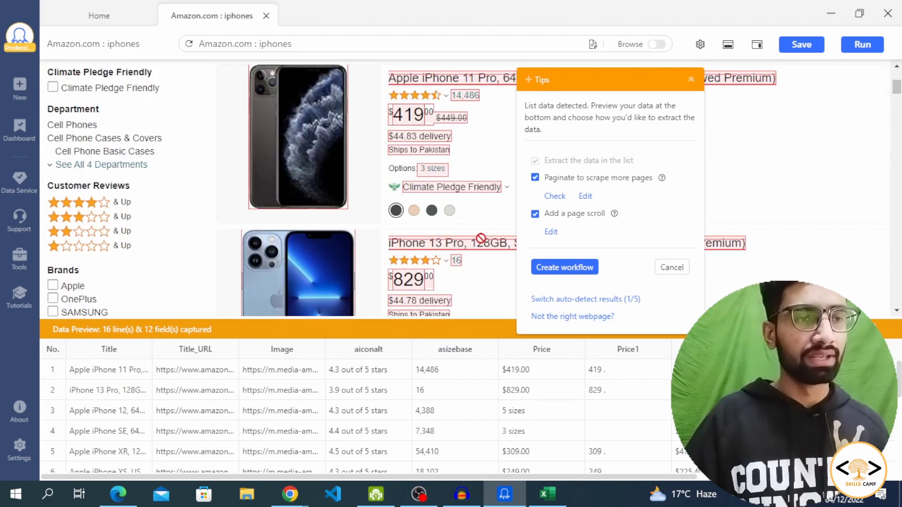
scroll(480, 236, up, 9)
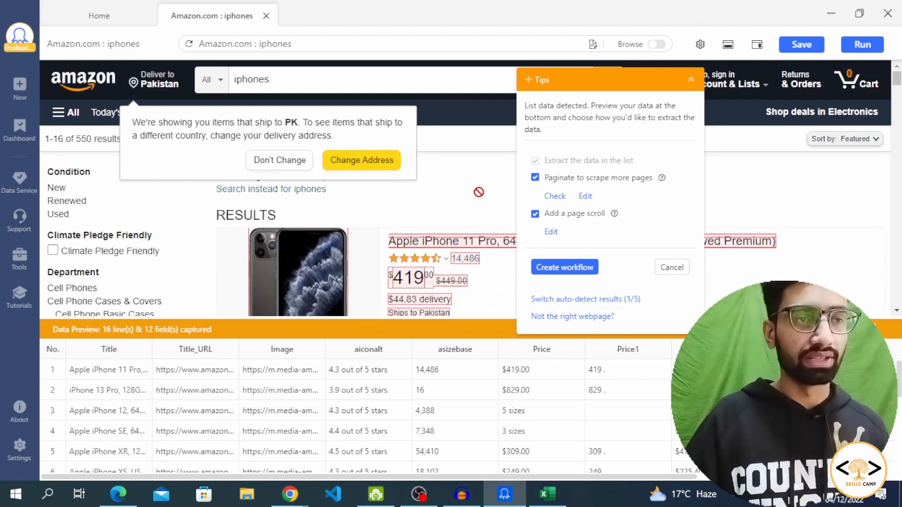
scroll(479, 192, down, 3)
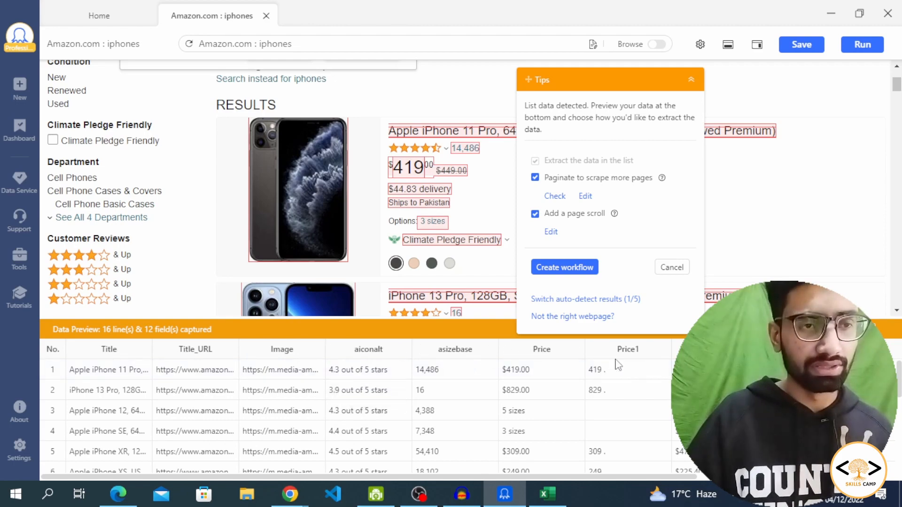
scroll(465, 249, down, 20)
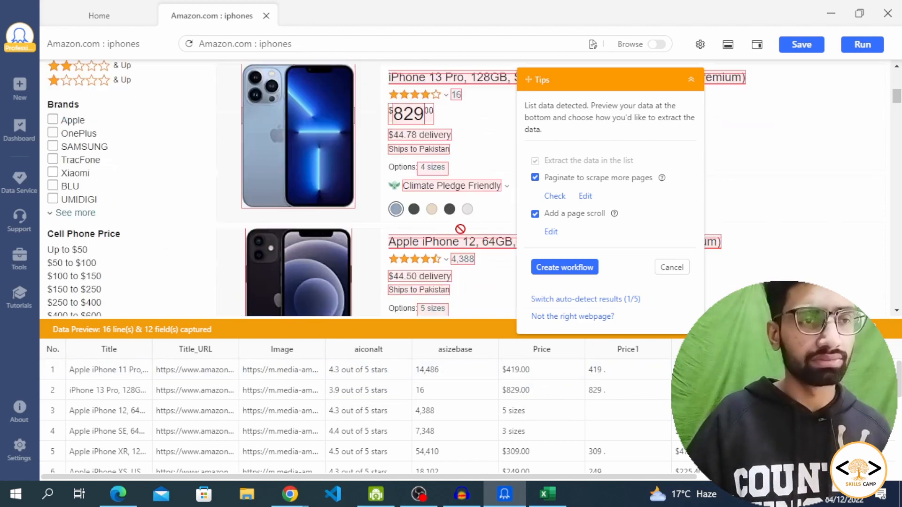
scroll(460, 231, down, 15)
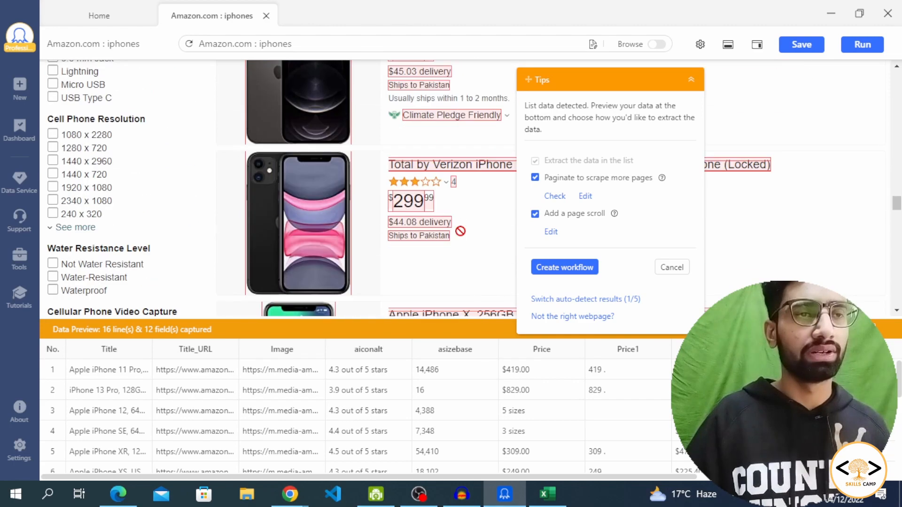
scroll(460, 231, up, 10)
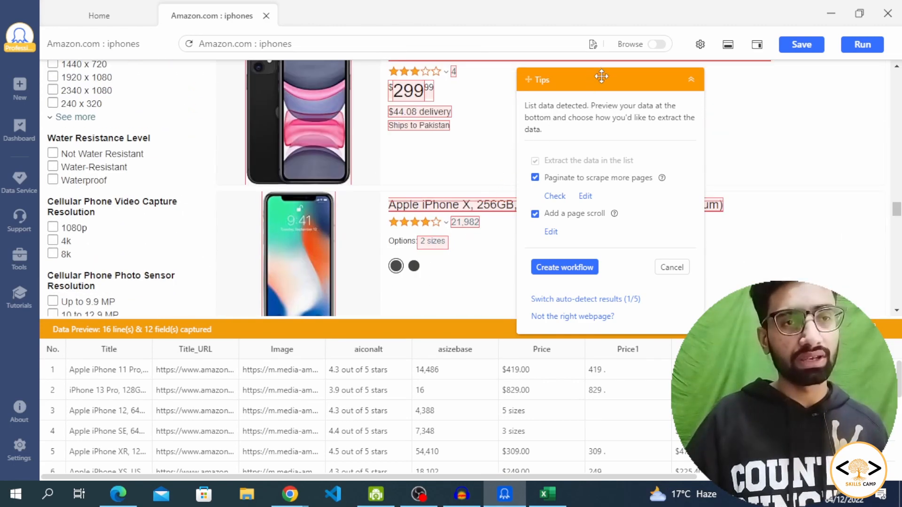
scroll(502, 137, down, 5)
scroll(501, 137, up, 8)
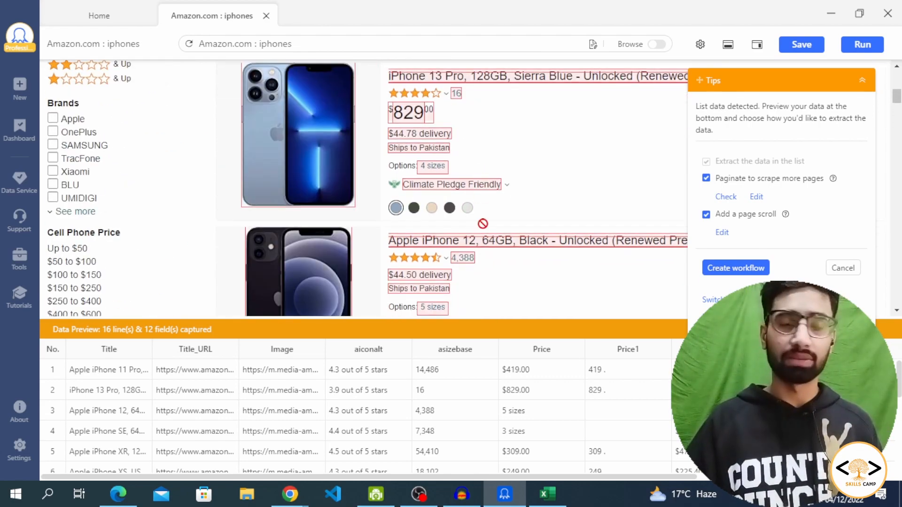
scroll(483, 223, up, 6)
scroll(486, 219, down, 2)
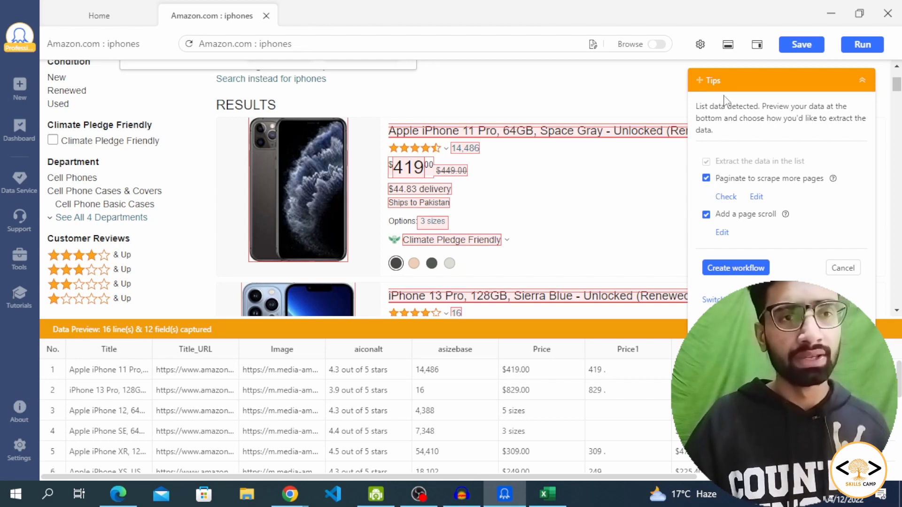
Review all captured columns in the data preview of the detected iPhone listings.
drag(730, 100, 599, 121)
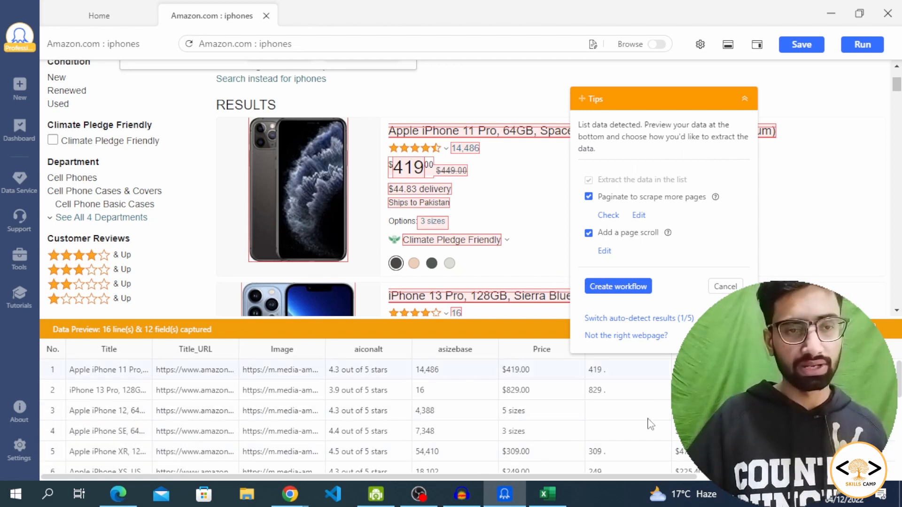
scroll(470, 192, down, 20)
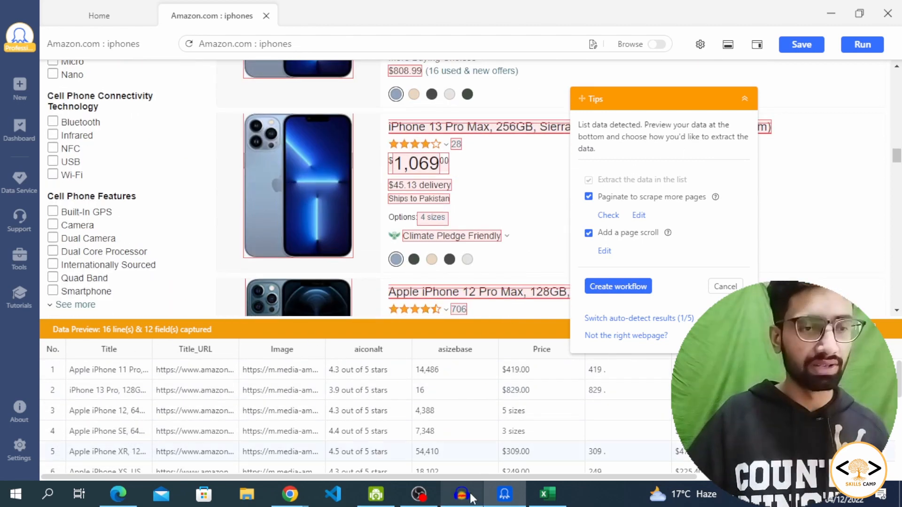
drag(515, 478, 706, 477)
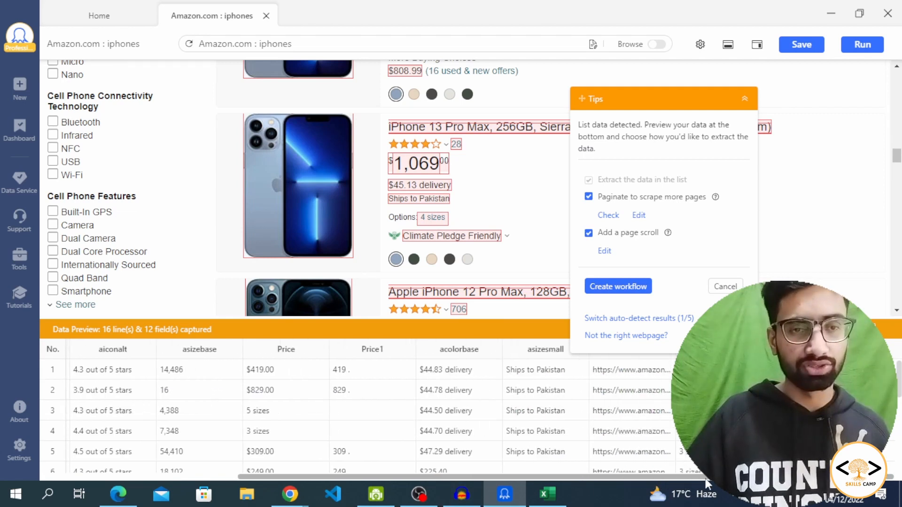
drag(571, 477, 373, 477)
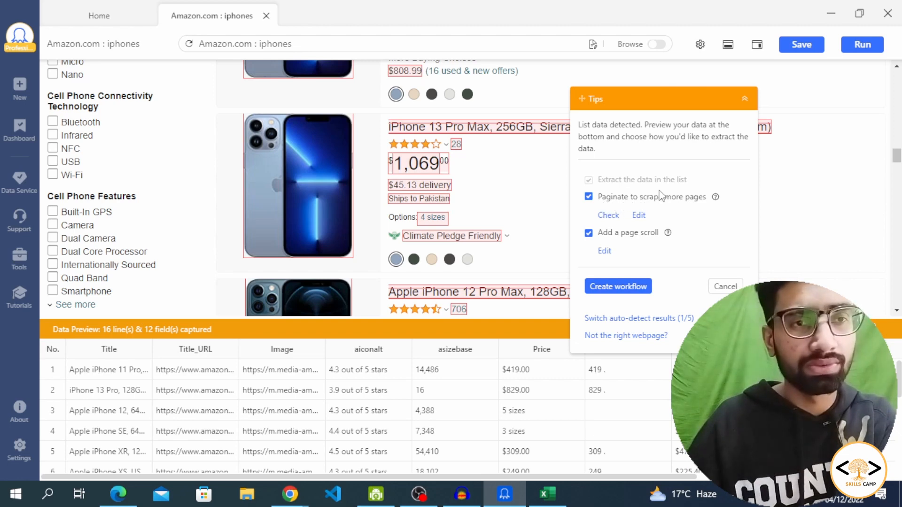
Check the detected next-page control and create the workflow with pagination and page scroll enabled.
click(614, 219)
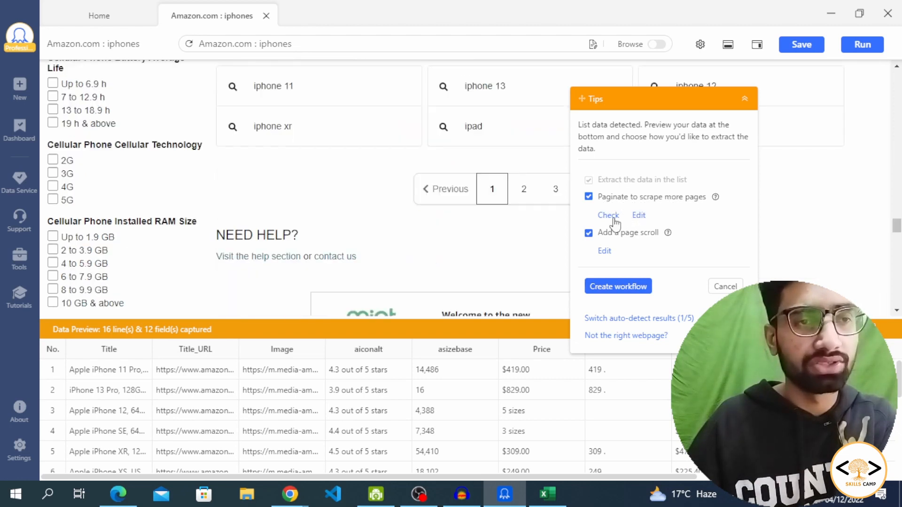
drag(651, 98, 255, 111)
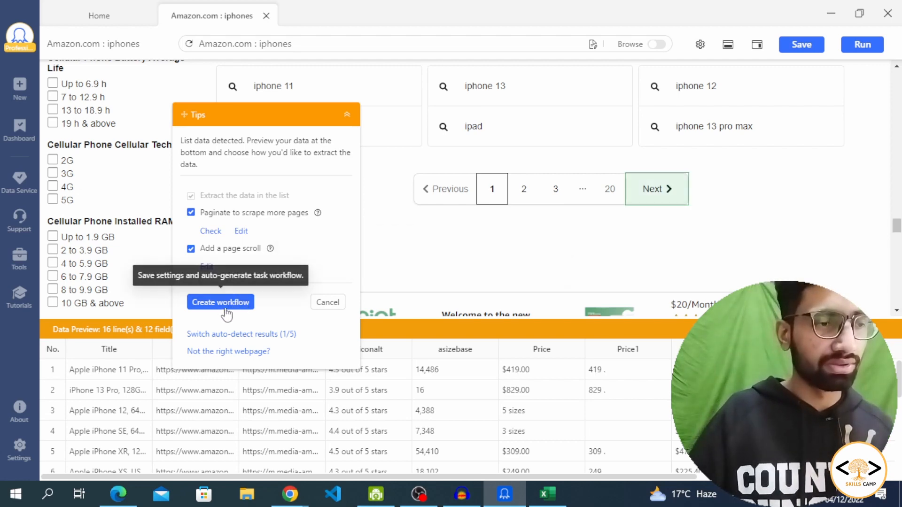
click(263, 307)
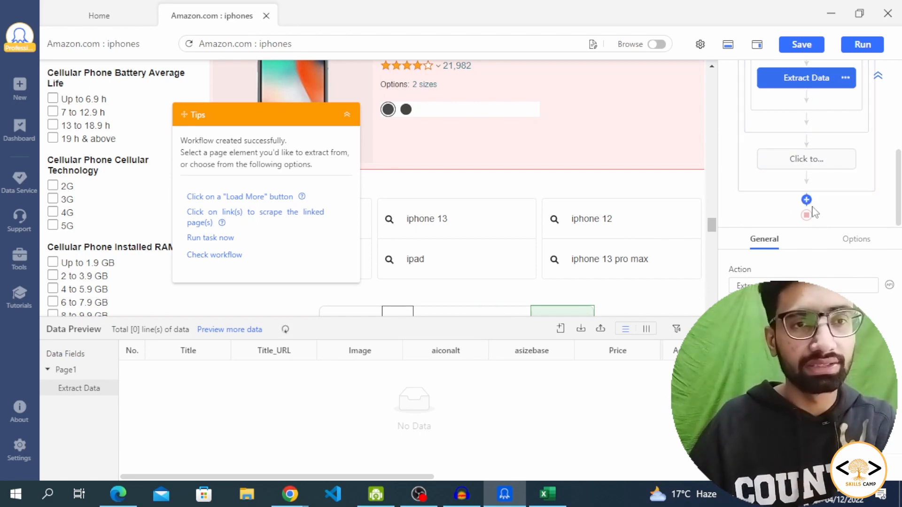
Save the Amazon iphones task after reviewing its workflow and run it in the cloud in Standard Mode.
scroll(810, 188, up, 5)
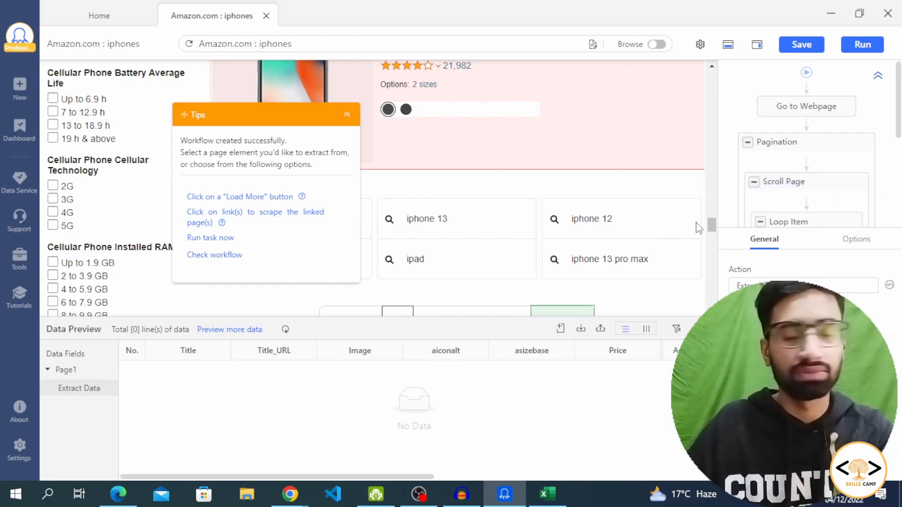
scroll(817, 188, down, 2)
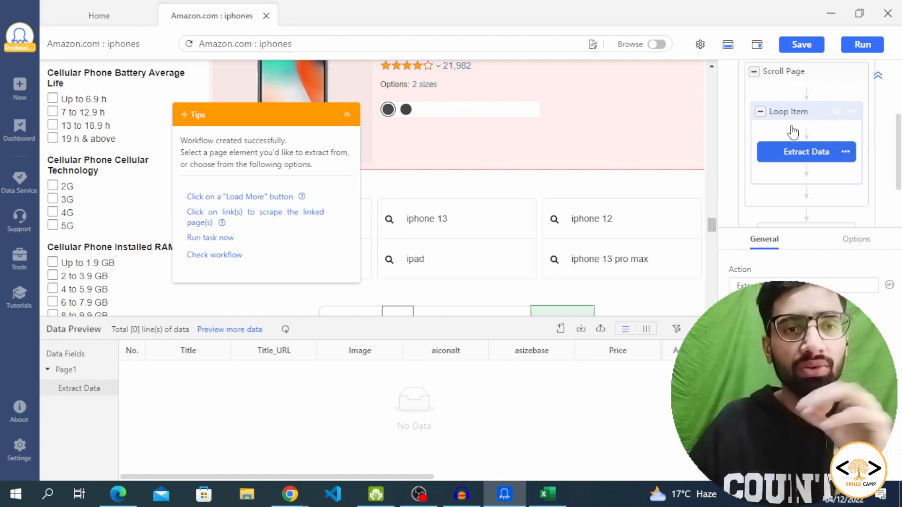
scroll(827, 160, down, 3)
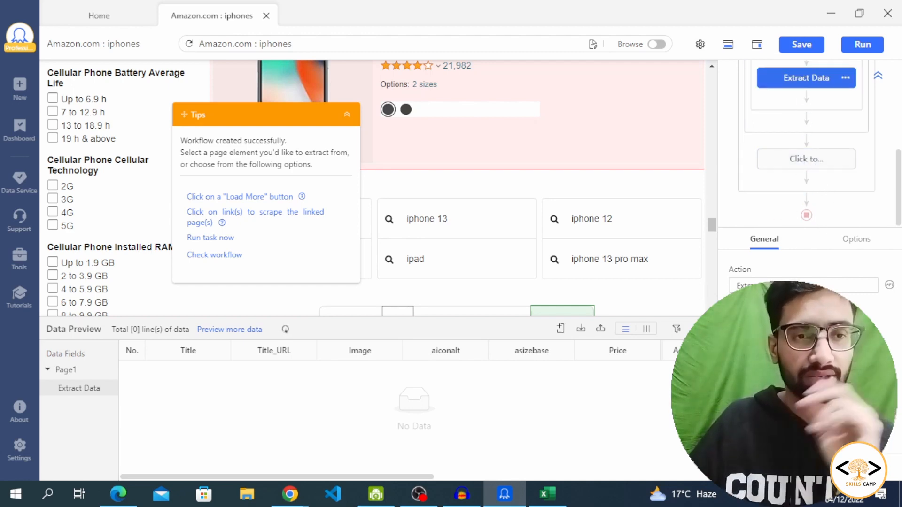
click(804, 51)
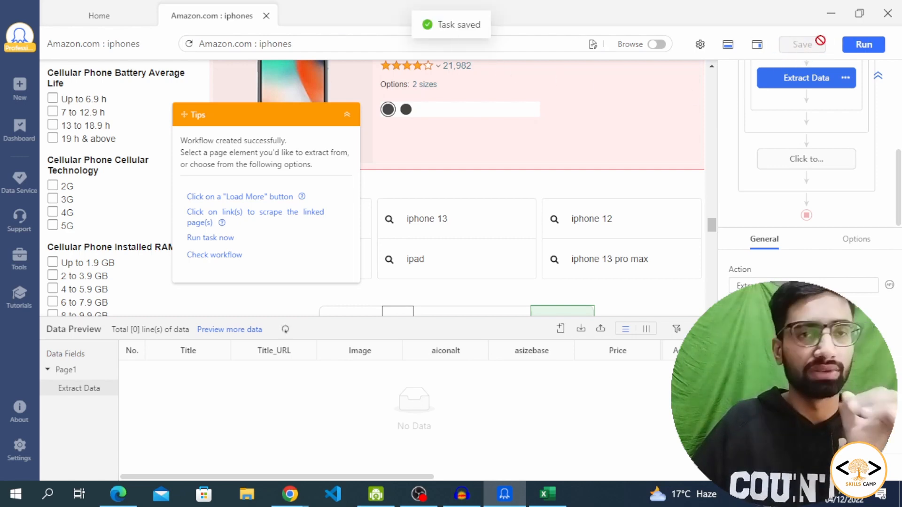
click(871, 51)
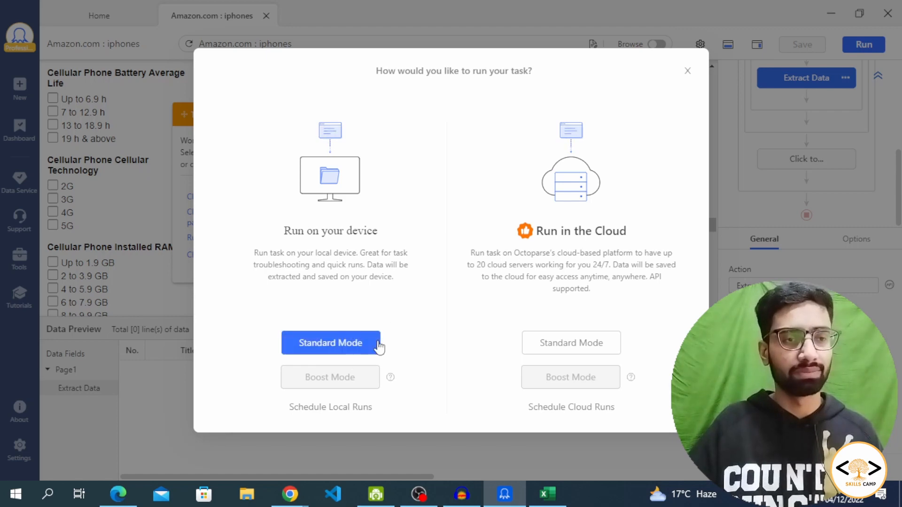
click(601, 348)
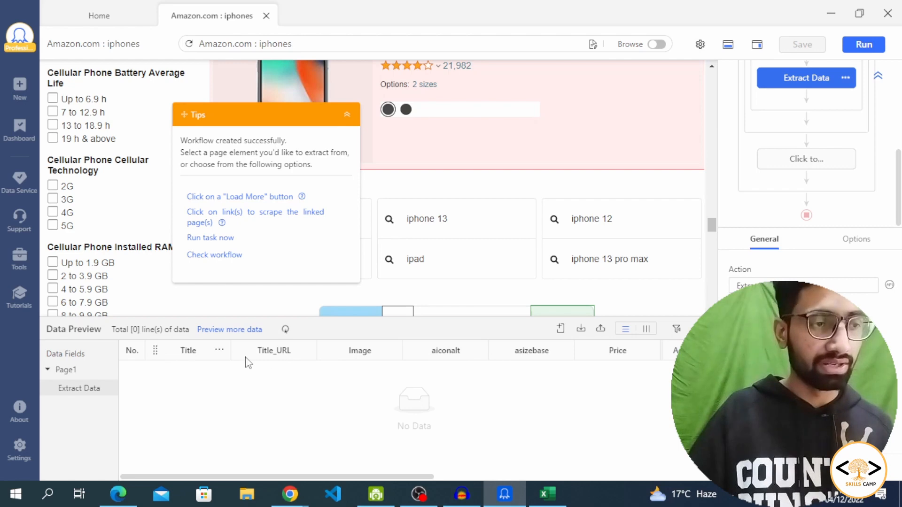
double_click(280, 352)
double_click(295, 356)
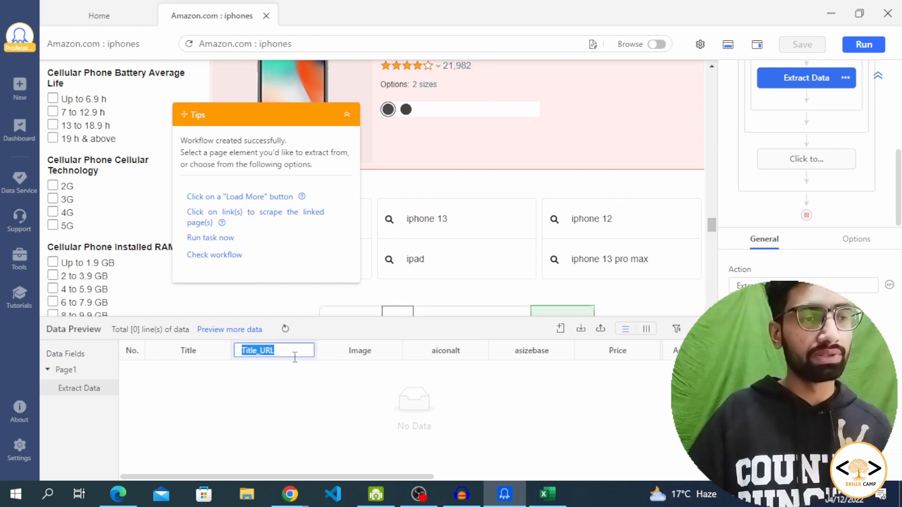
click(288, 388)
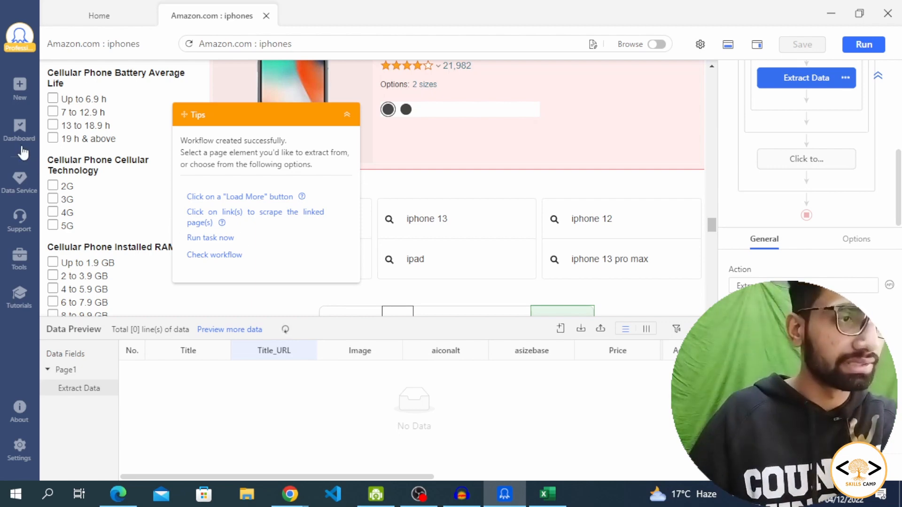
Open the task dashboard and bring up the cloud run details of the Amazon.com : iphones task.
scroll(570, 258, up, 5)
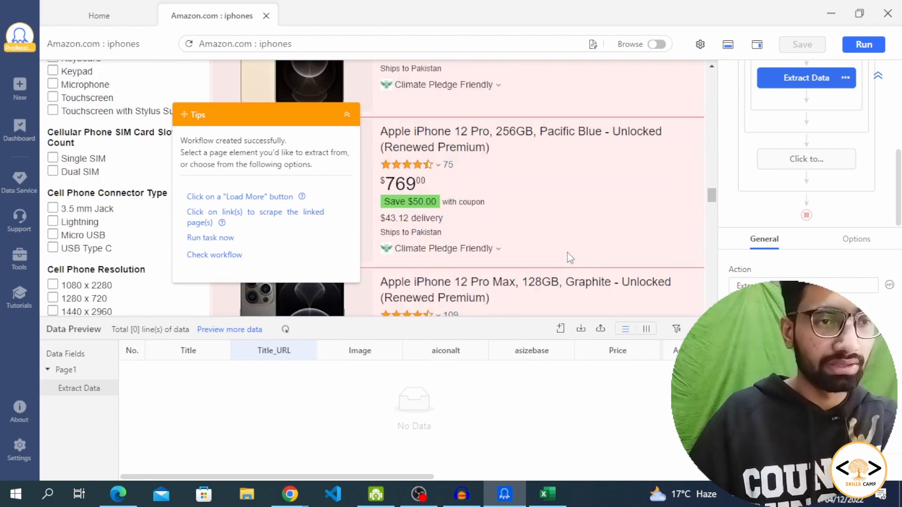
scroll(569, 257, up, 10)
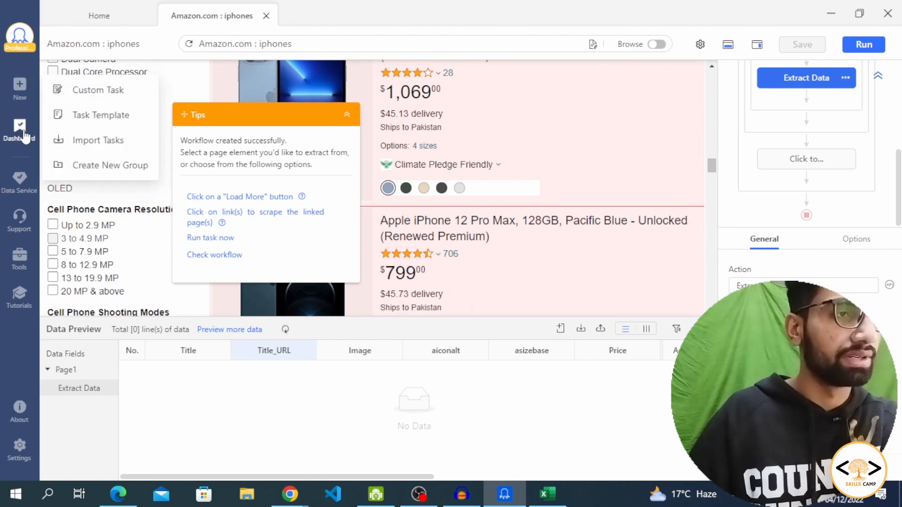
click(24, 136)
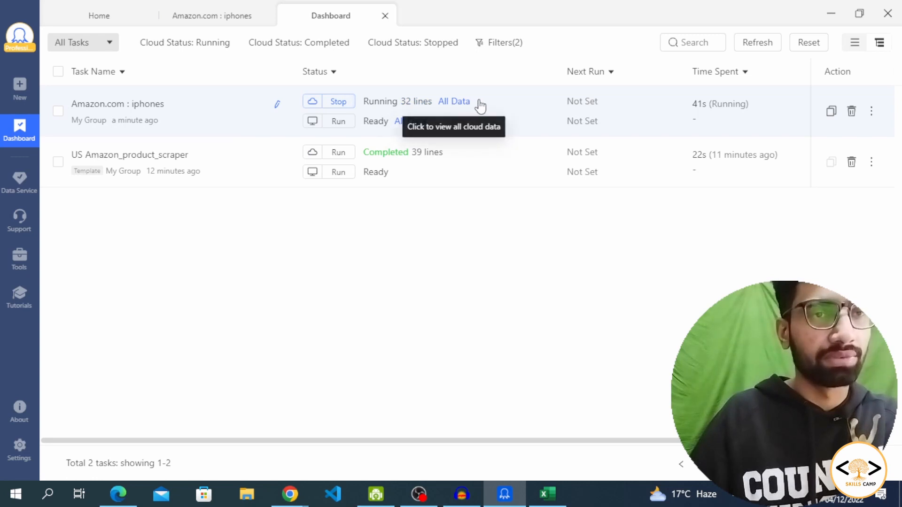
click(344, 109)
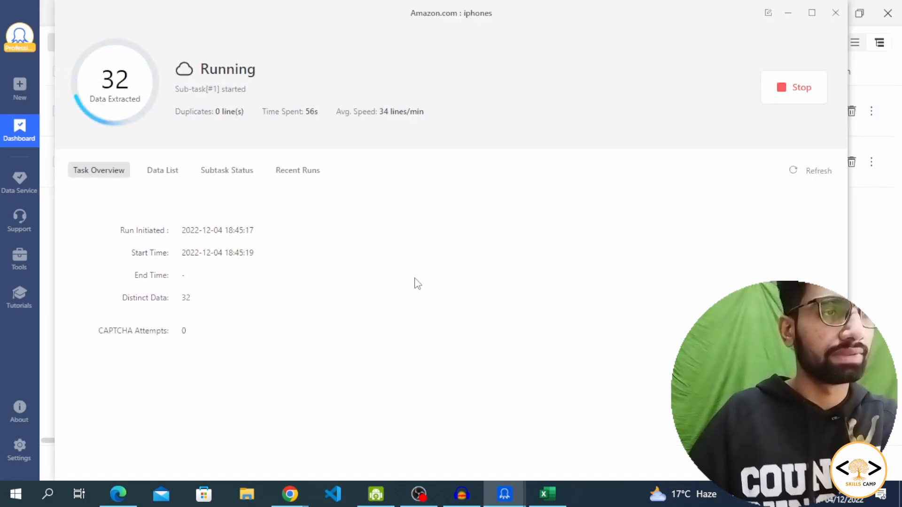
Stop the running Amazon.com : iphones task without exporting its data, and delete the task from the dashboard.
click(817, 94)
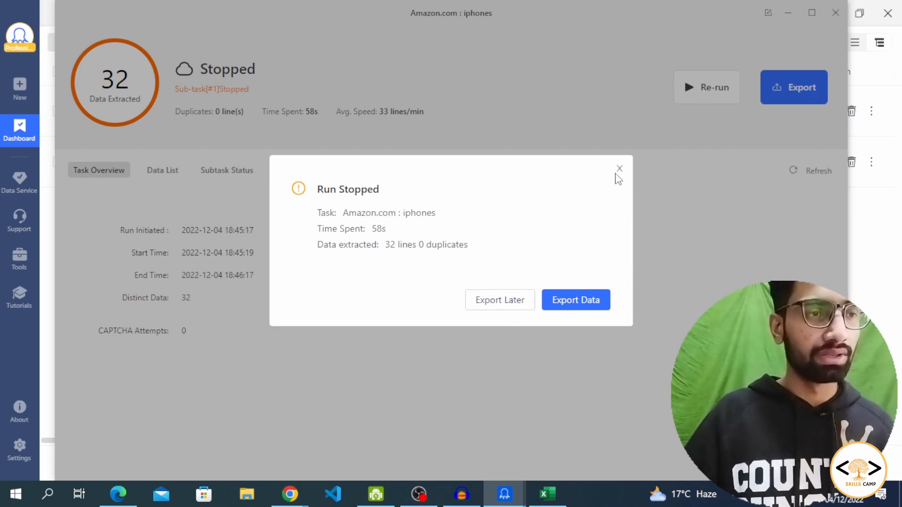
click(619, 170)
click(835, 13)
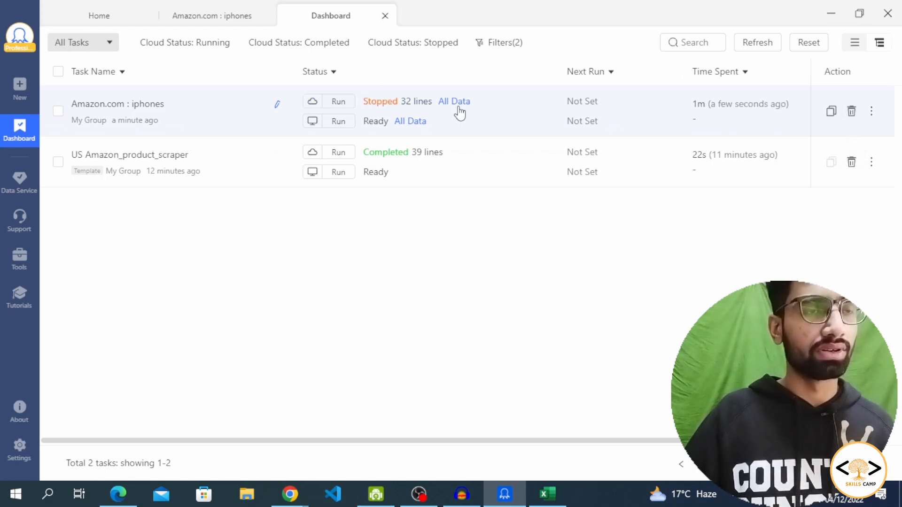
click(851, 111)
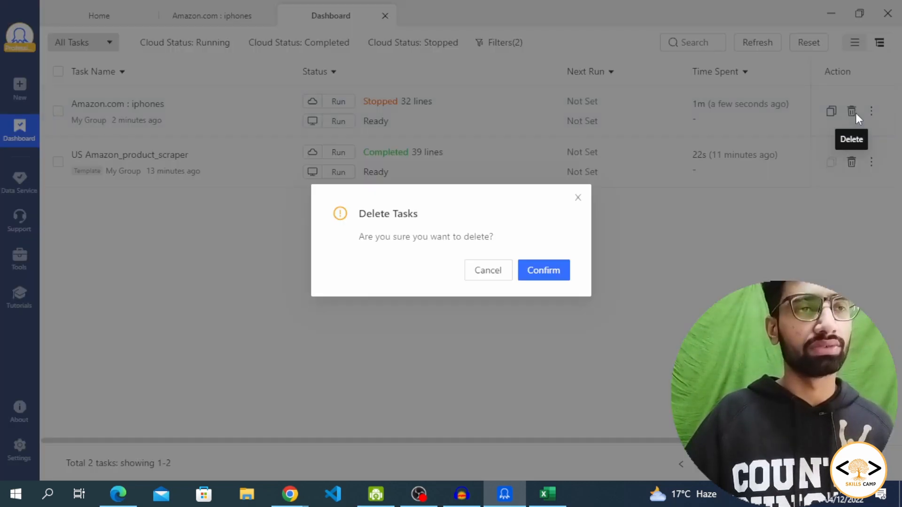
click(538, 278)
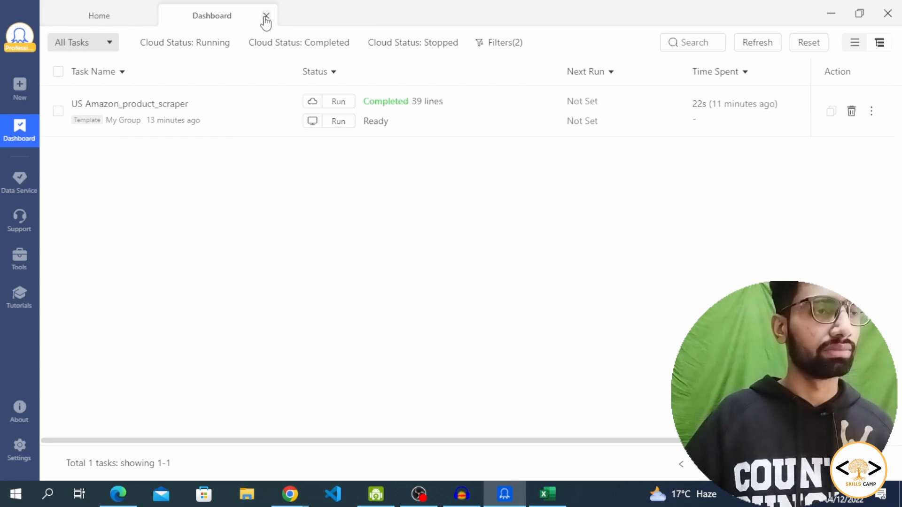
click(19, 86)
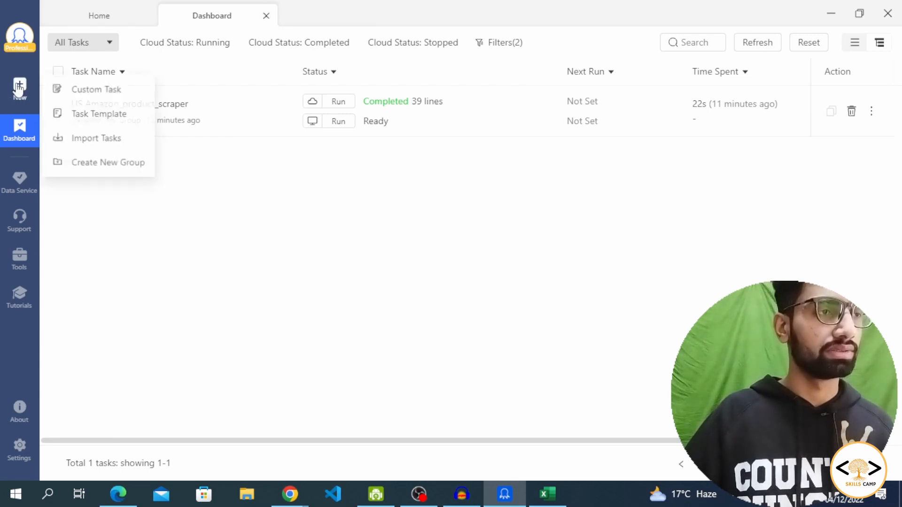
click(120, 101)
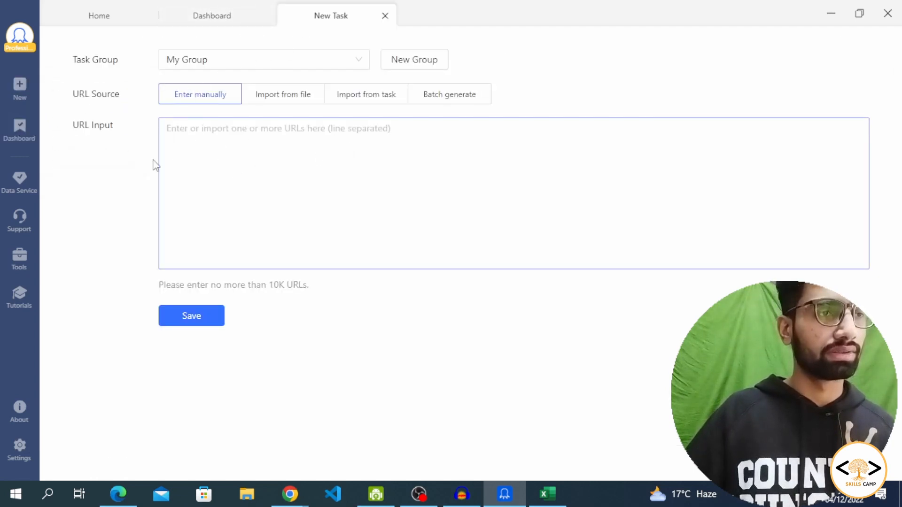
mouse_move(18, 92)
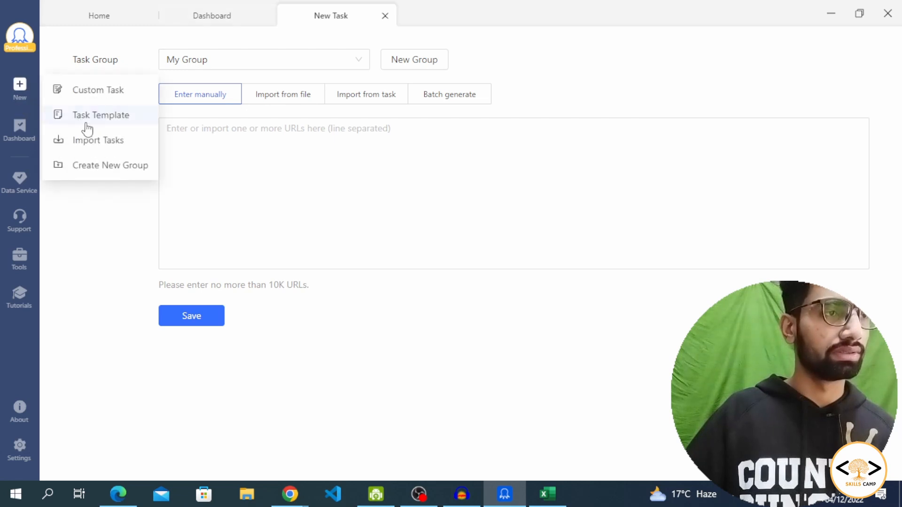
click(244, 184)
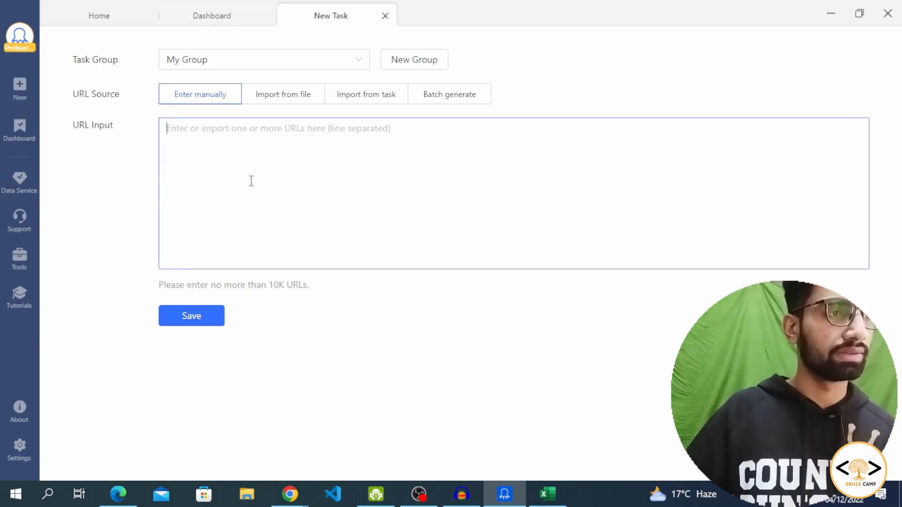
click(385, 16)
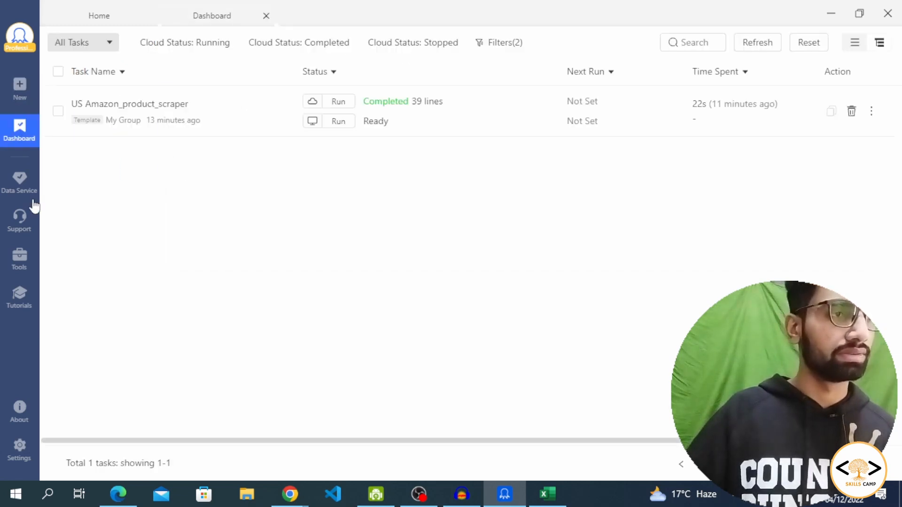
Close the dashboard and start a new scraping task from the Amazon iphones search URL on the home page.
click(266, 16)
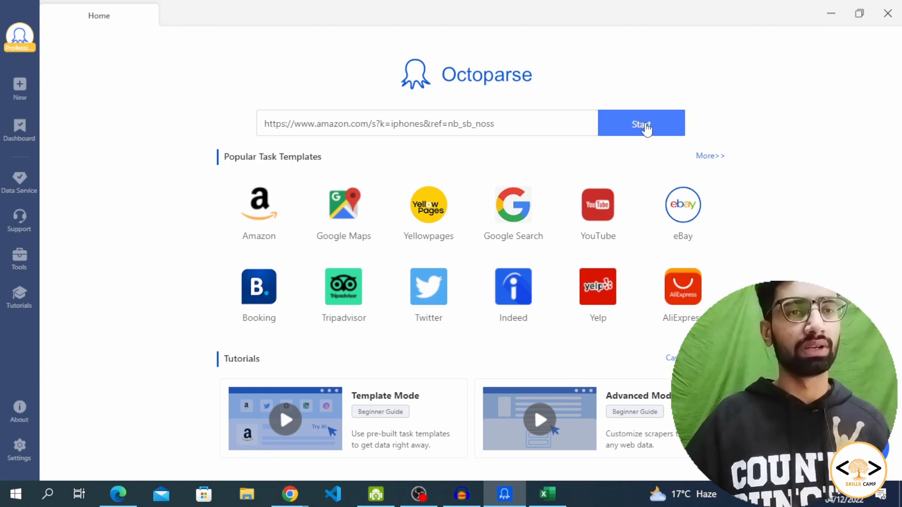
click(645, 124)
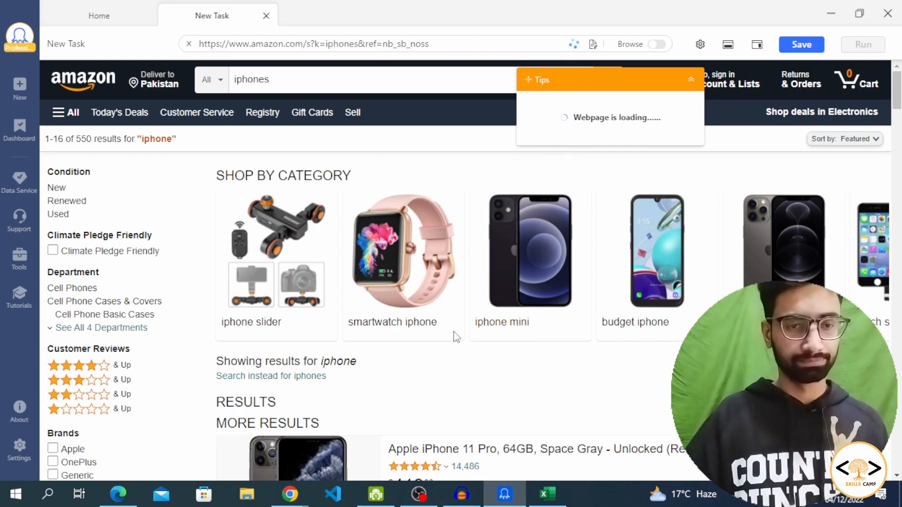
scroll(394, 341, down, 20)
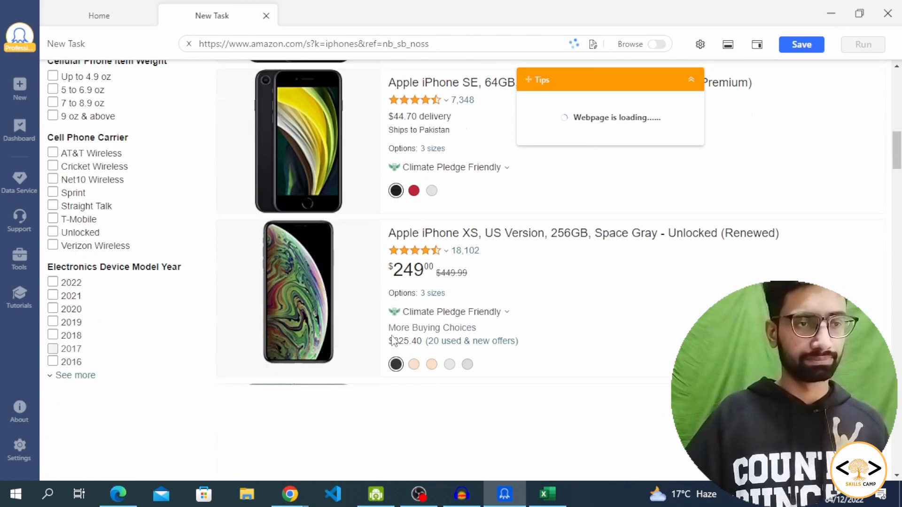
scroll(394, 341, down, 20)
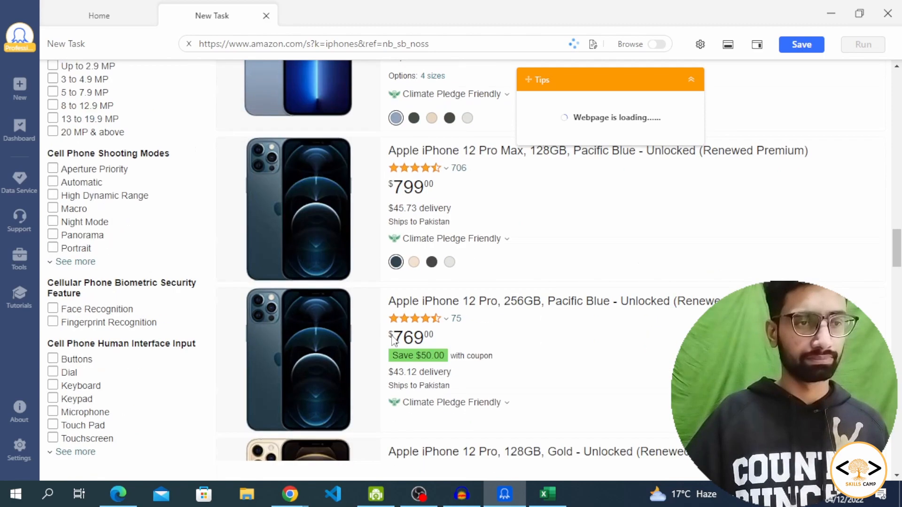
scroll(394, 342, down, 20)
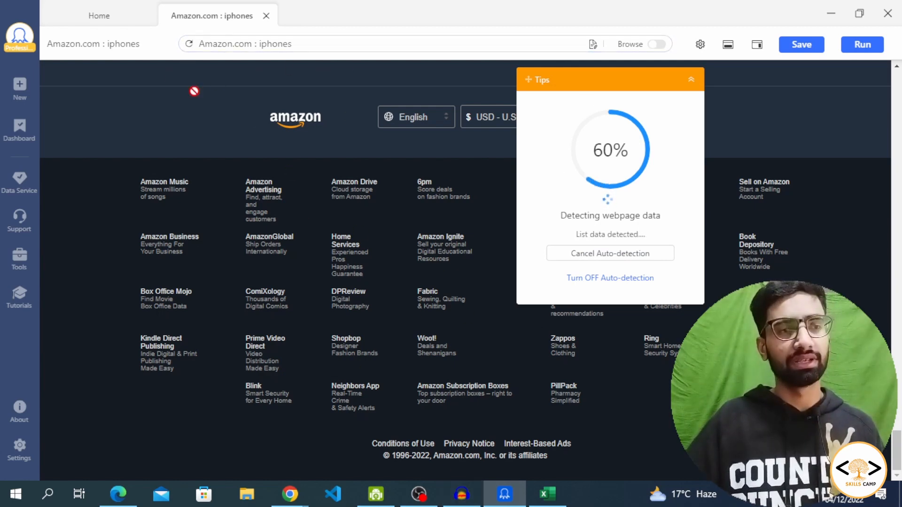
Return to the home page and open the Twitter task template "Tweets details by search result URL_Twitter".
click(100, 16)
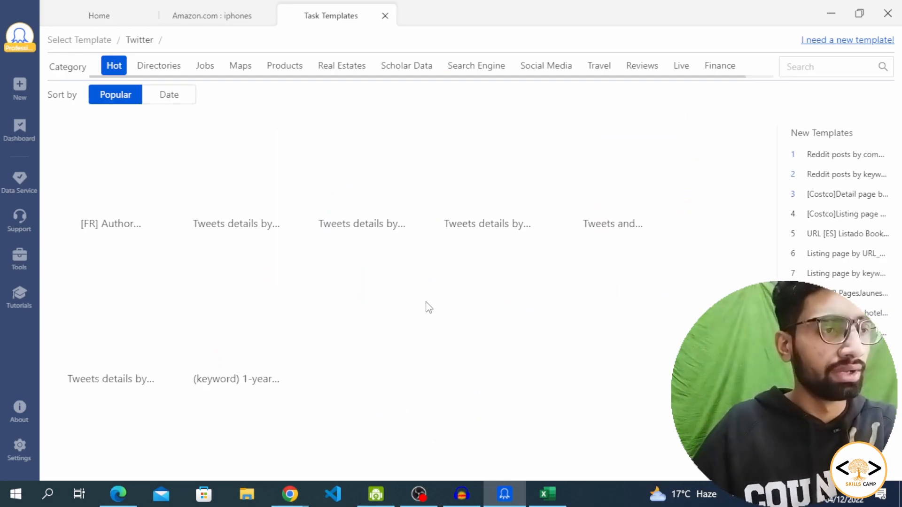
mouse_move(133, 217)
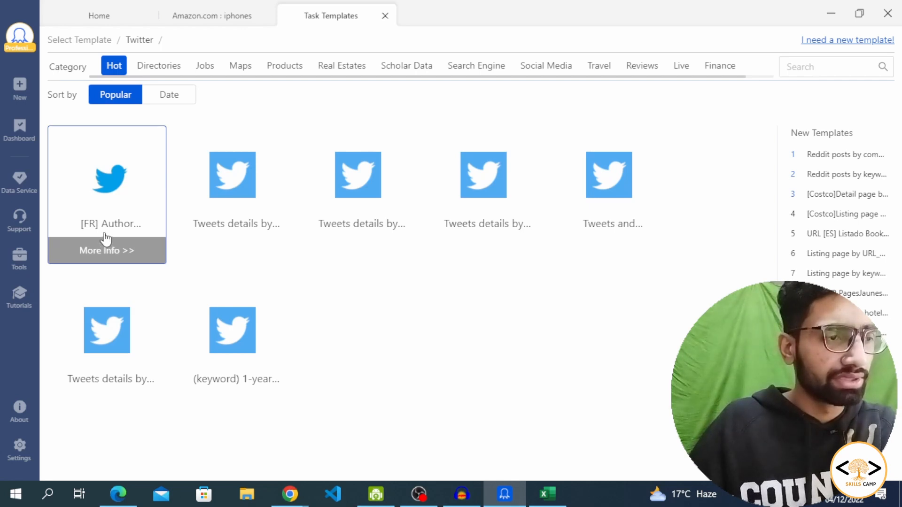
mouse_move(622, 229)
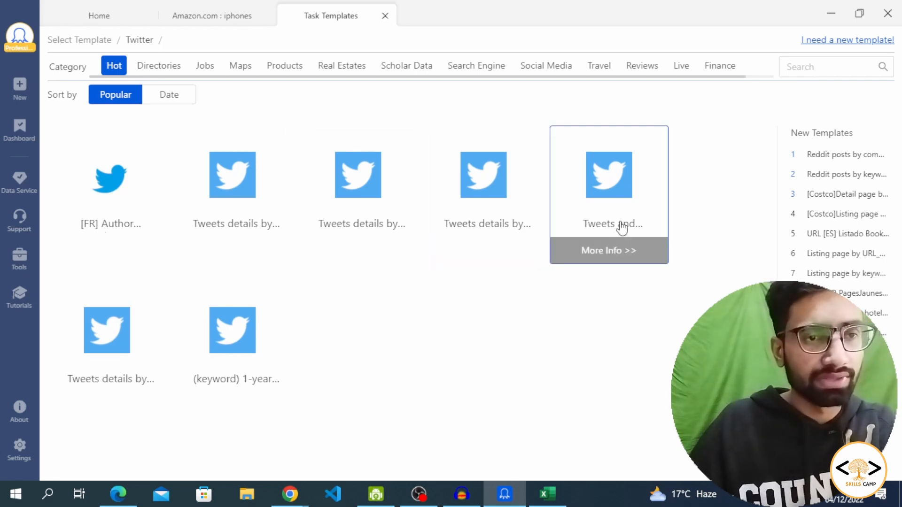
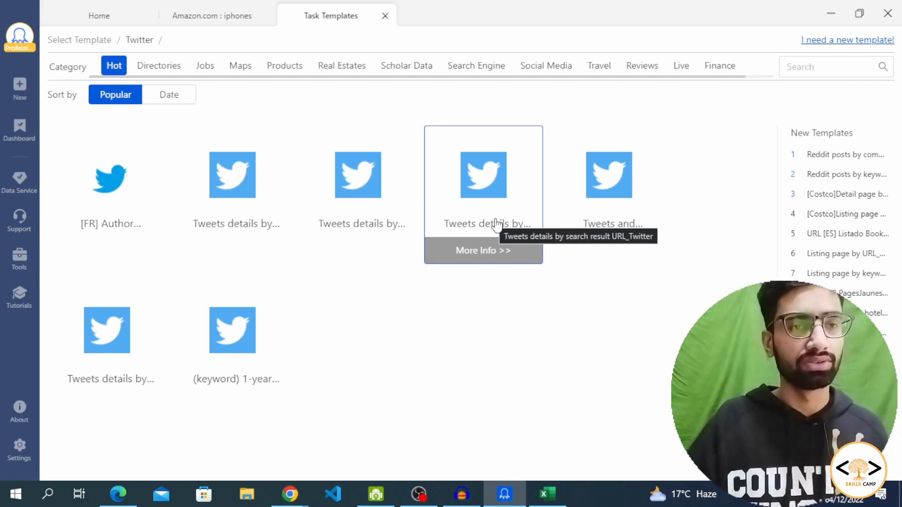
click(473, 187)
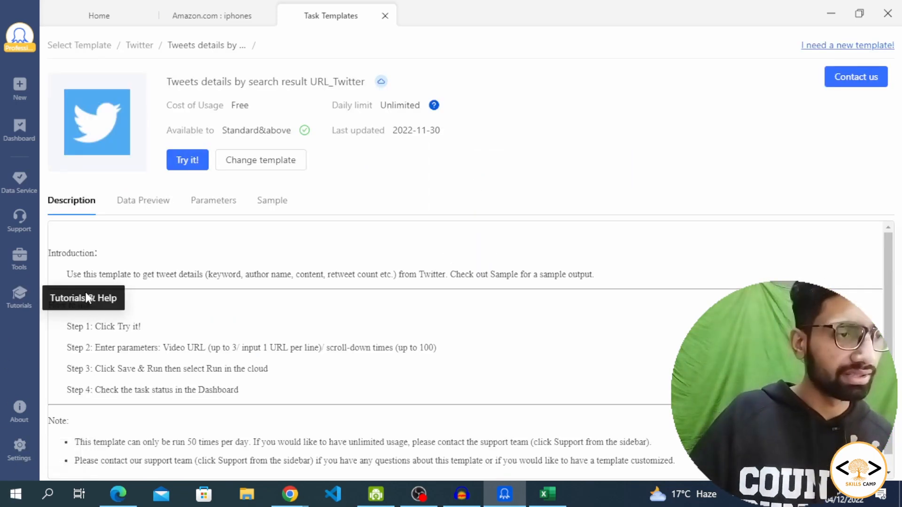
Examine the template's description, including its extracted tweet details, usage steps and daily run limit note.
drag(101, 276, 434, 269)
click(464, 273)
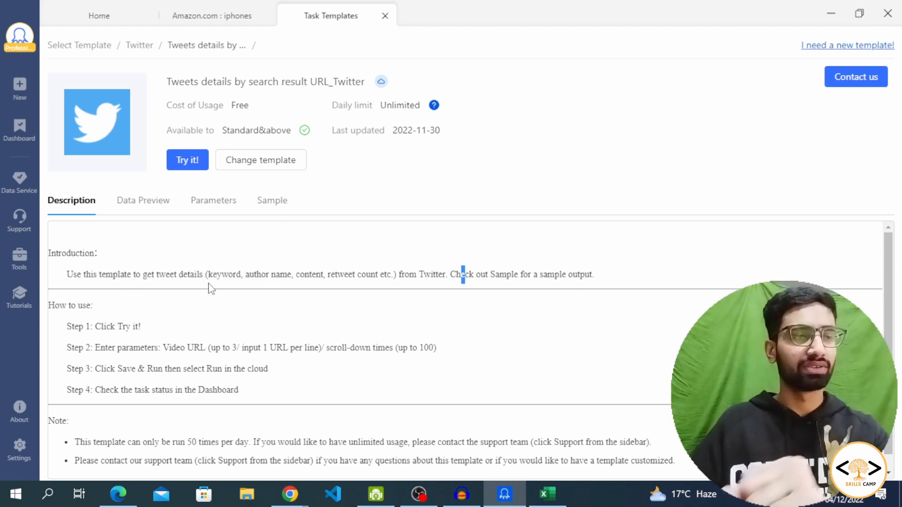
drag(213, 276, 446, 289)
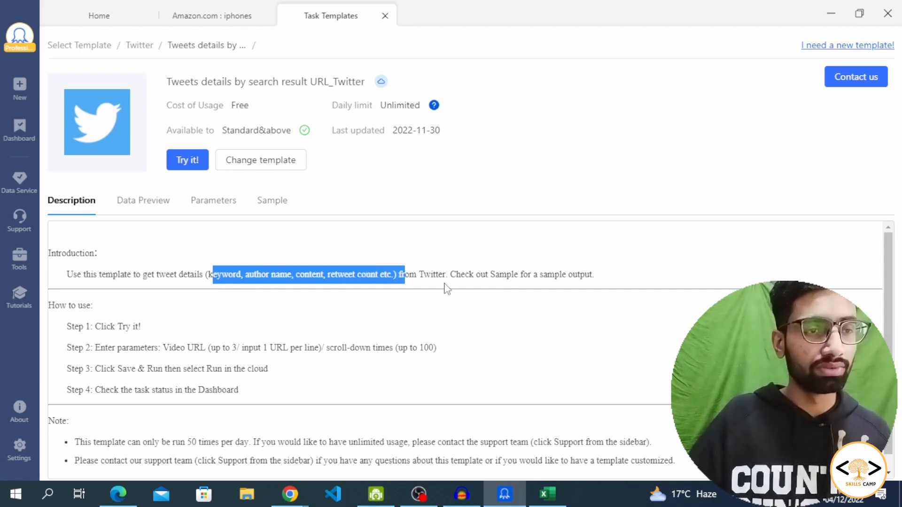
click(494, 327)
scroll(97, 324, down, 1)
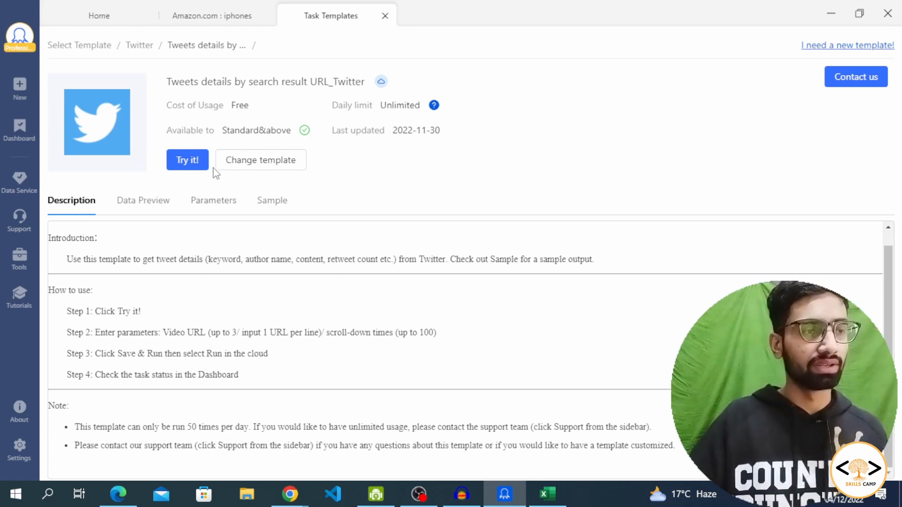
drag(115, 332, 323, 337)
click(184, 352)
click(407, 351)
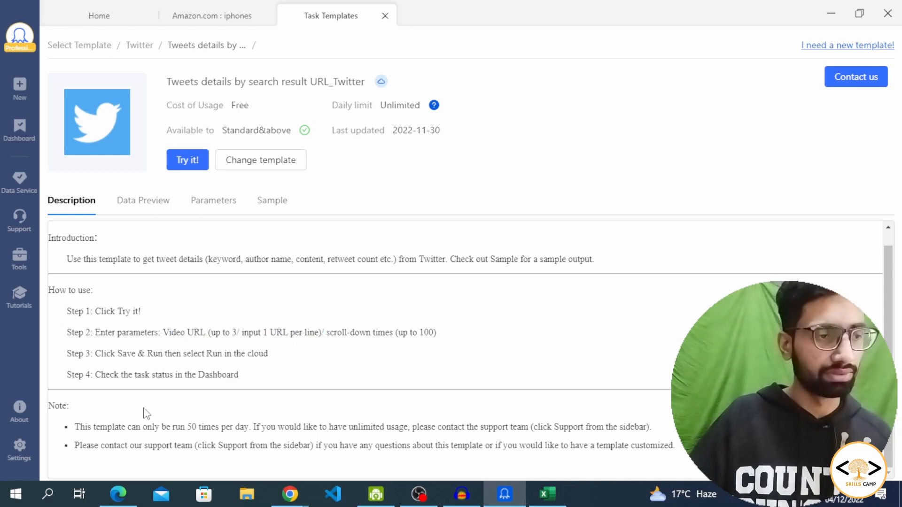
drag(106, 356, 188, 356)
click(330, 365)
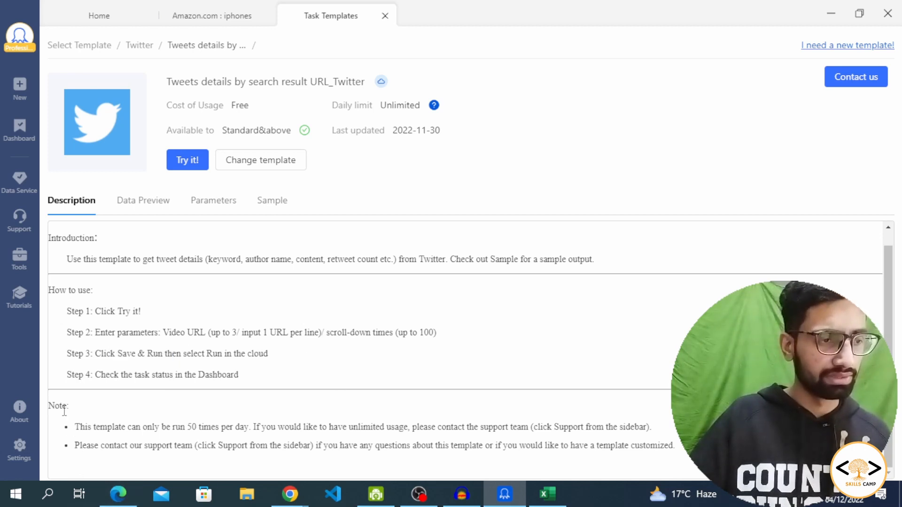
drag(81, 426, 559, 427)
Try the Twitter template and set its scroll-down times to 5 in the task settings.
click(190, 166)
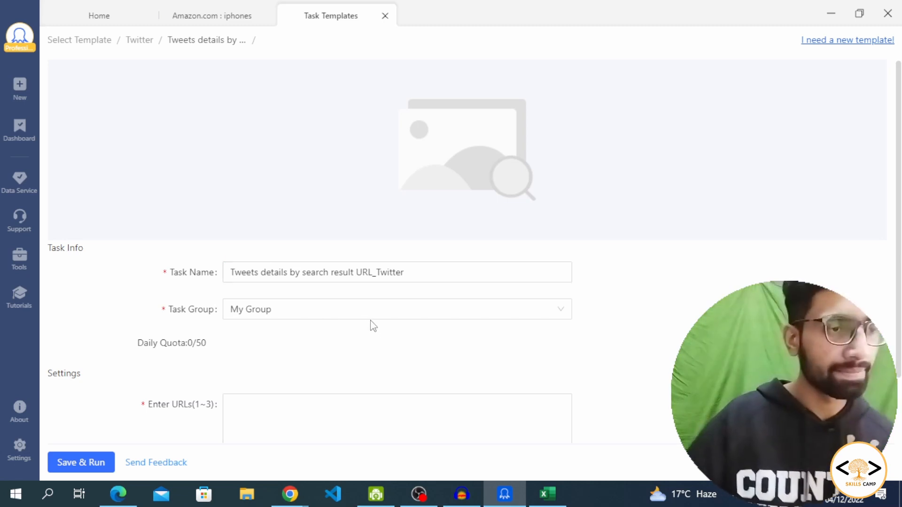
scroll(369, 328, down, 1)
scroll(371, 339, down, 1)
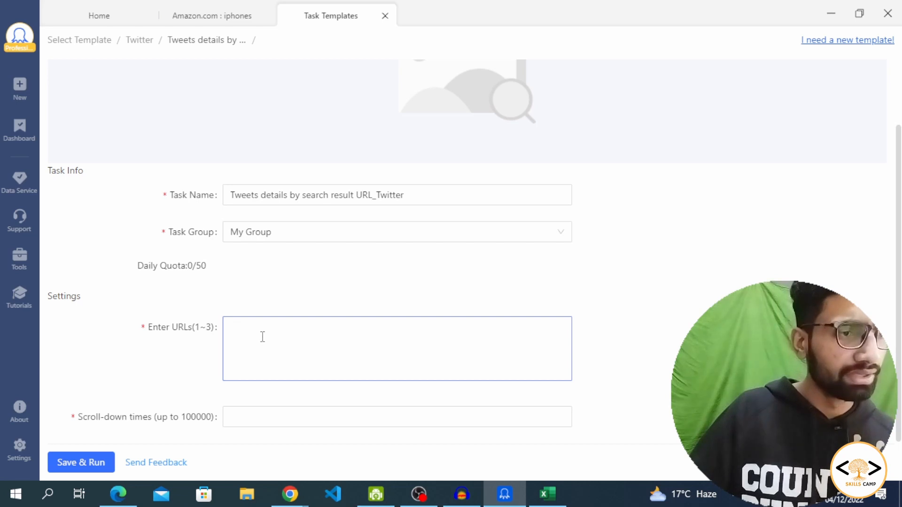
click(241, 417)
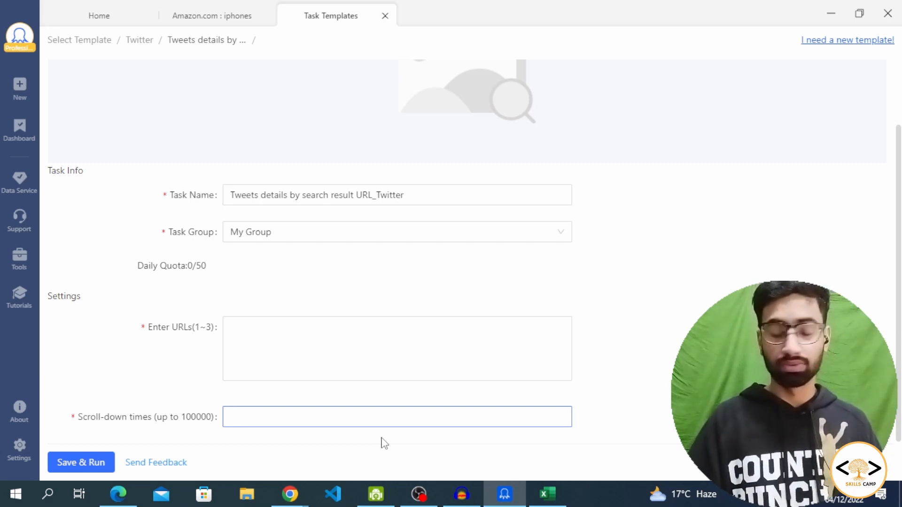
click(275, 323)
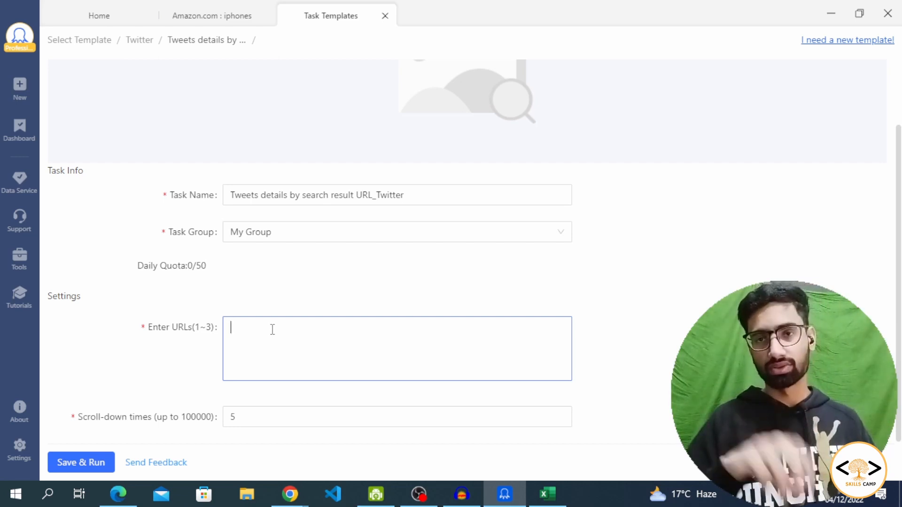
click(203, 418)
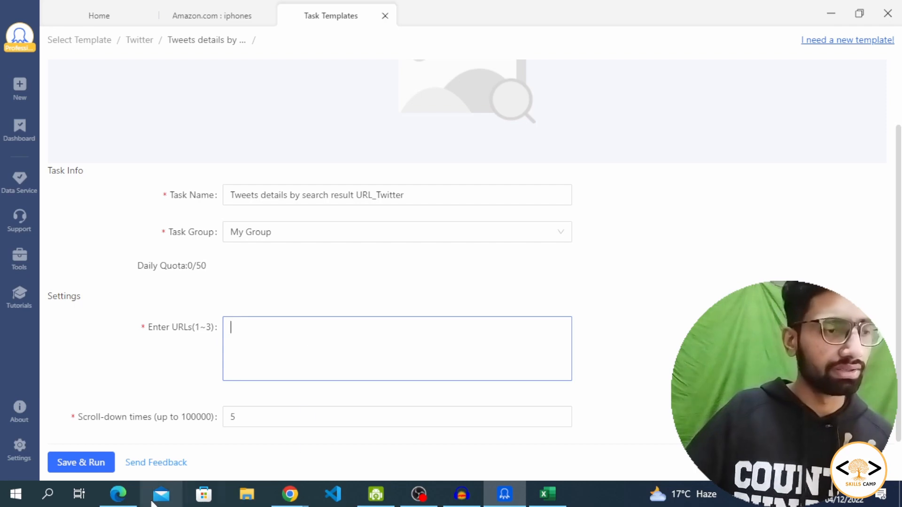
Switch to the Edge browser, search for twitter in a new tab, and open the Twitter site.
mouse_move(118, 494)
click(165, 465)
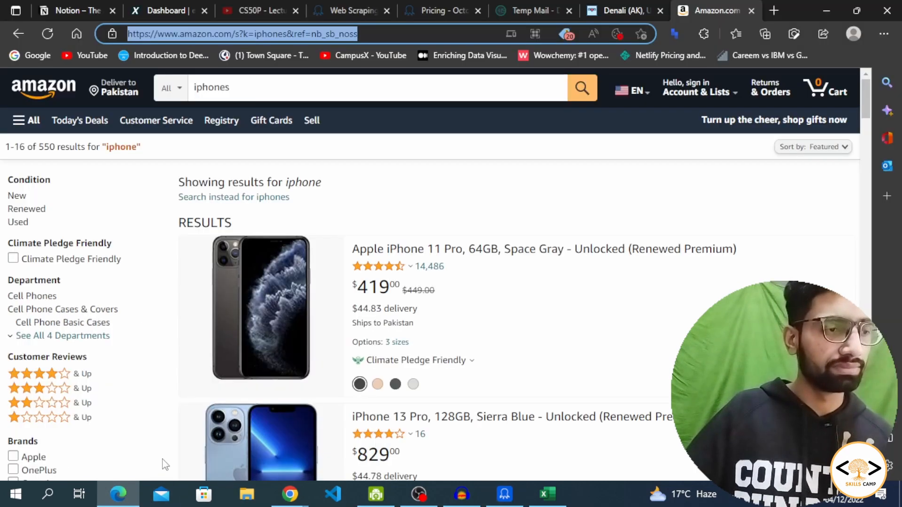
click(775, 9)
text(twitt)
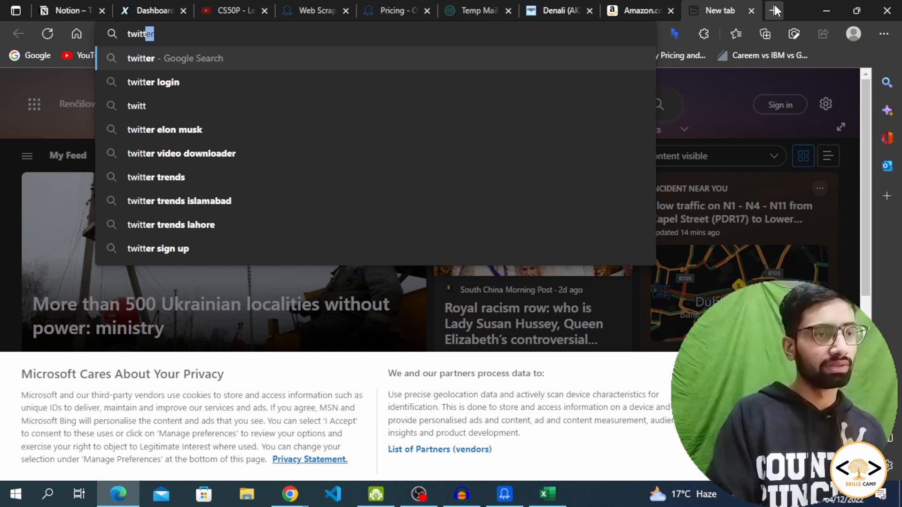
key(Return)
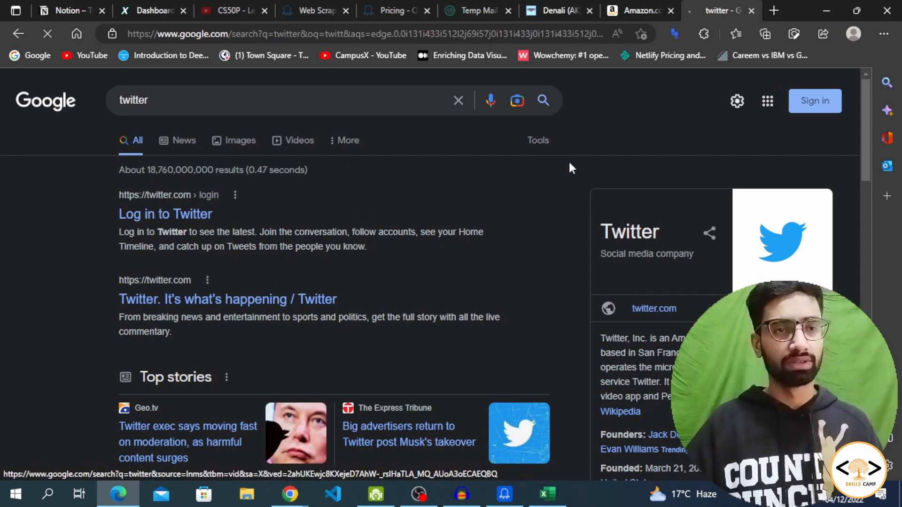
scroll(519, 240, down, 4)
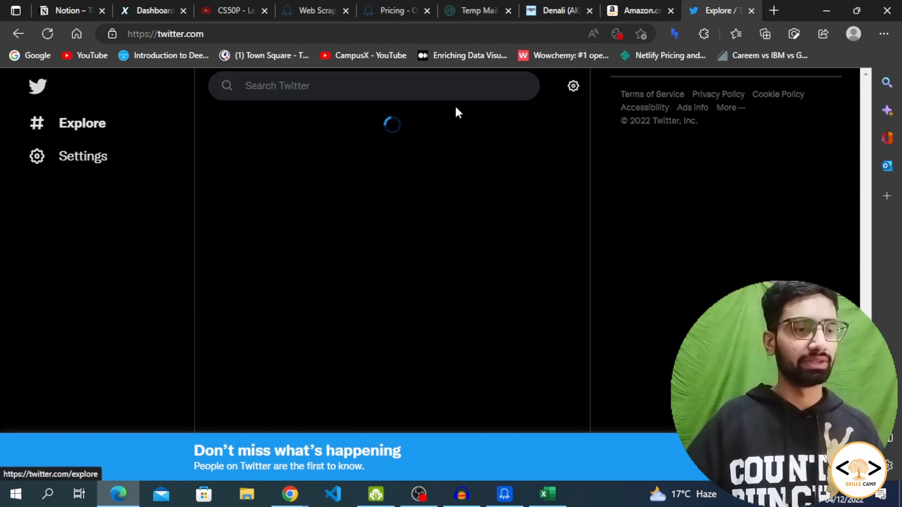
Search Twitter for #python and copy the URL of the search results page.
click(293, 90)
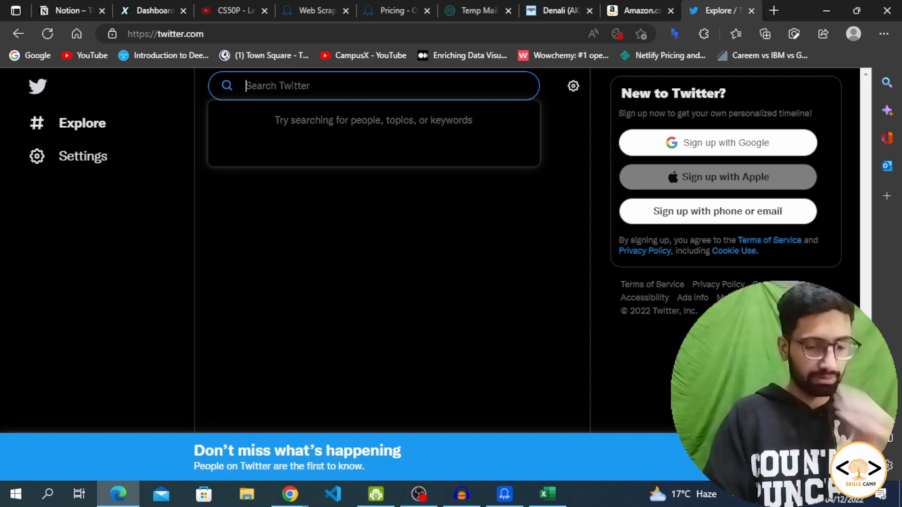
text(#python)
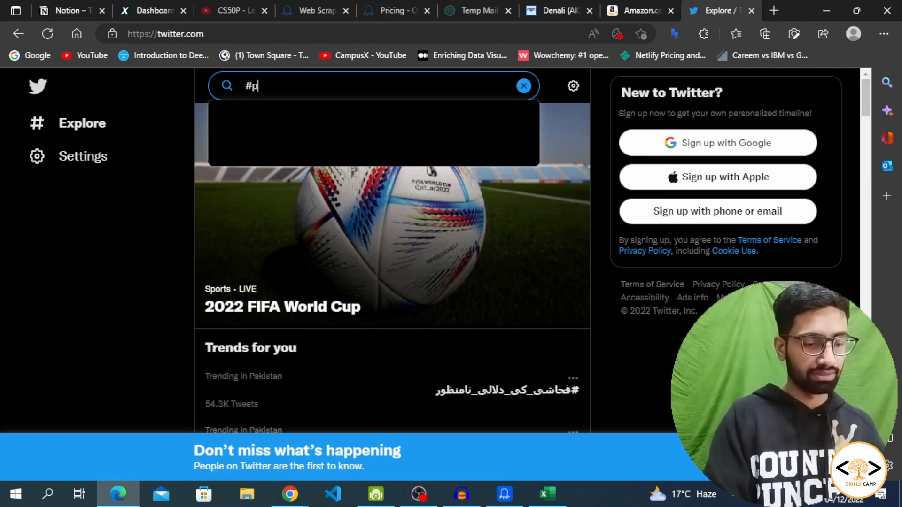
key(Return)
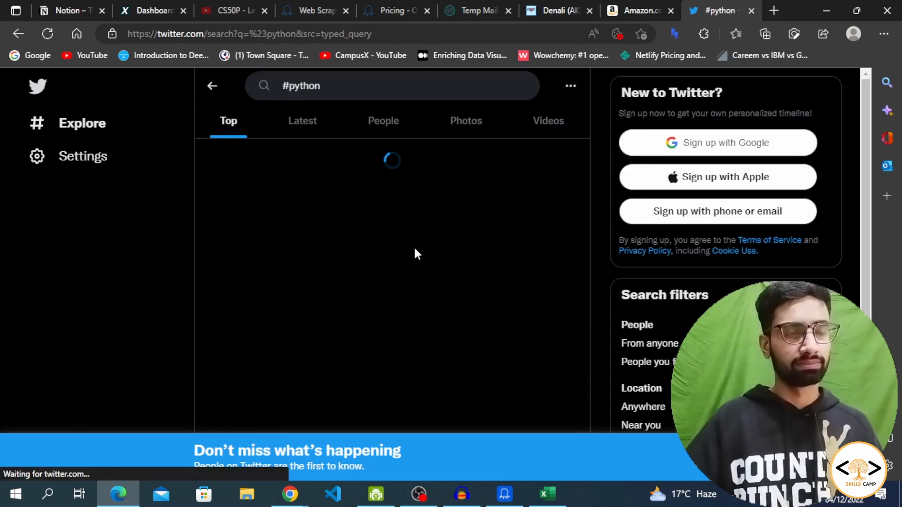
click(395, 37)
key(ctrl+c)
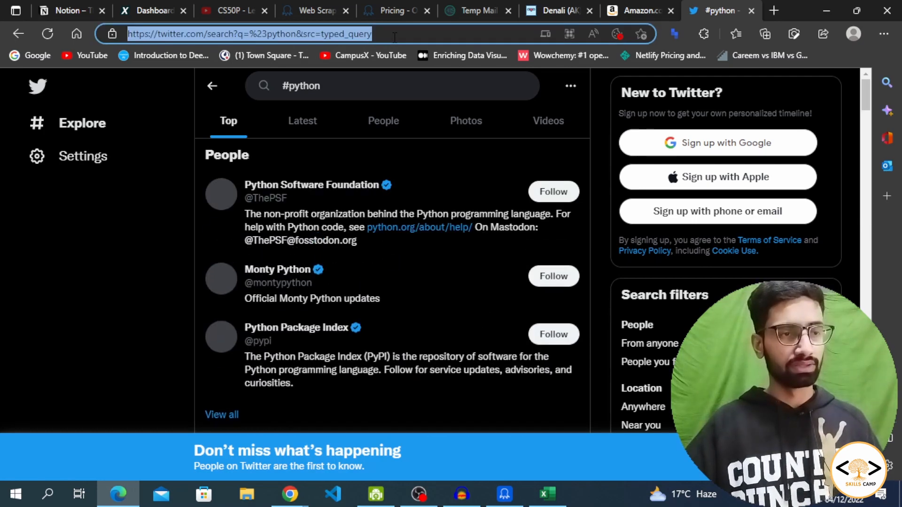
click(505, 493)
click(246, 323)
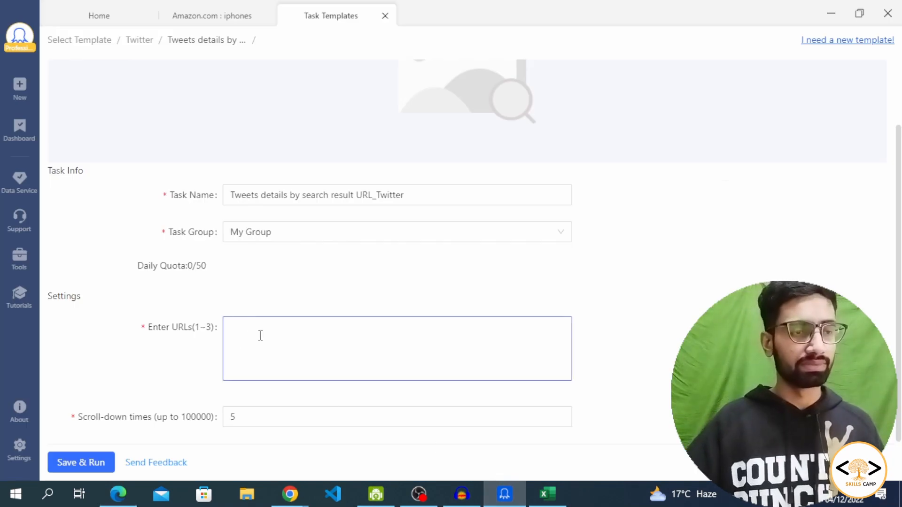
key(ctrl+v)
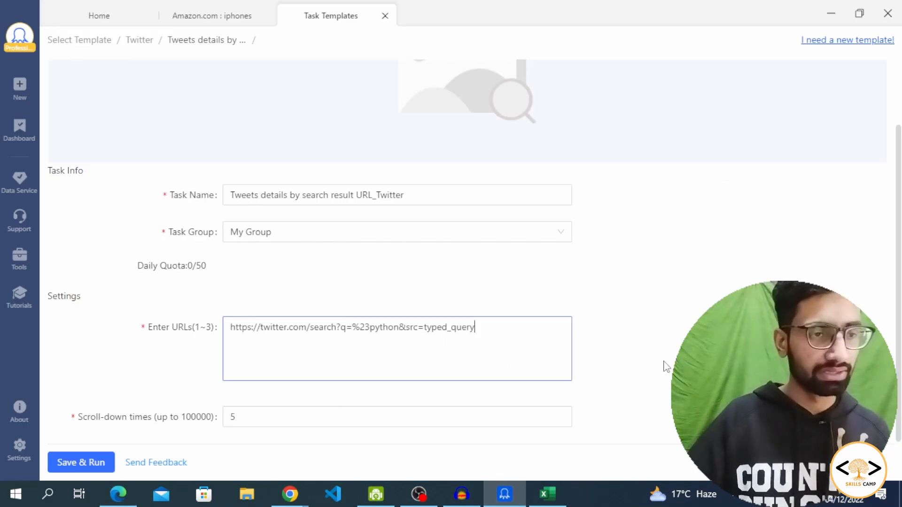
Save and run the Twitter task in the cloud in Standard Mode, and check its status on the dashboard.
click(92, 465)
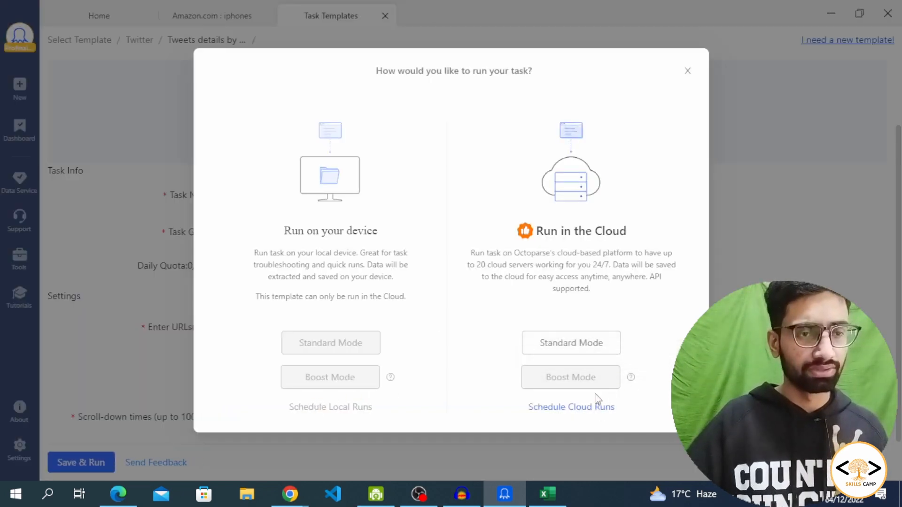
click(582, 350)
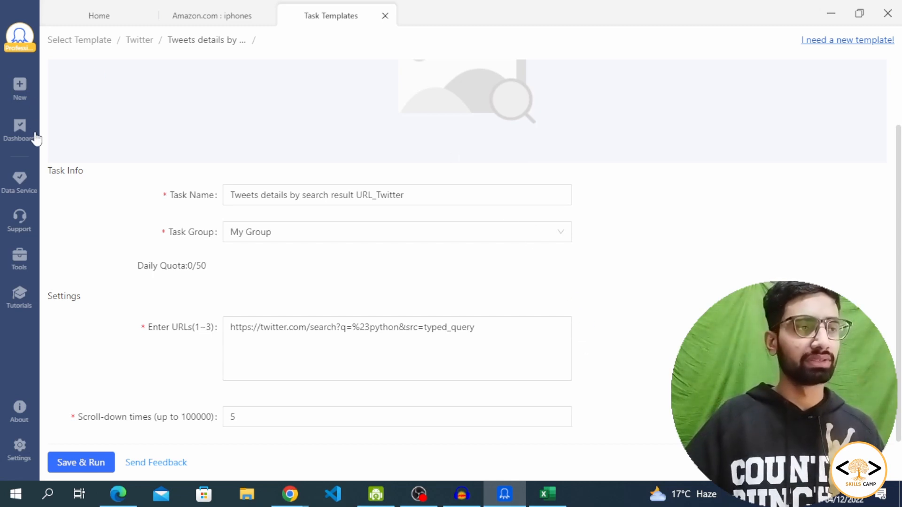
click(19, 135)
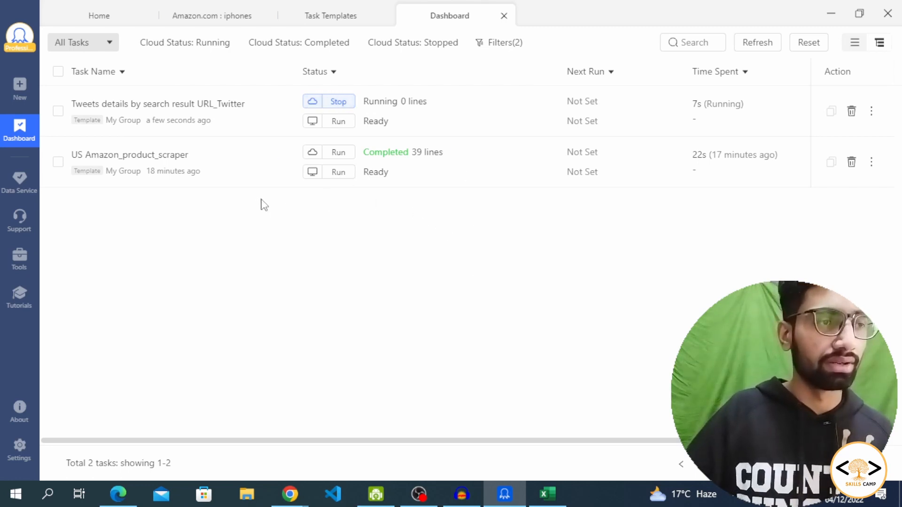
Return to the Amazon.com : iphones task and delete the Image and product link fields from the data preview.
click(229, 23)
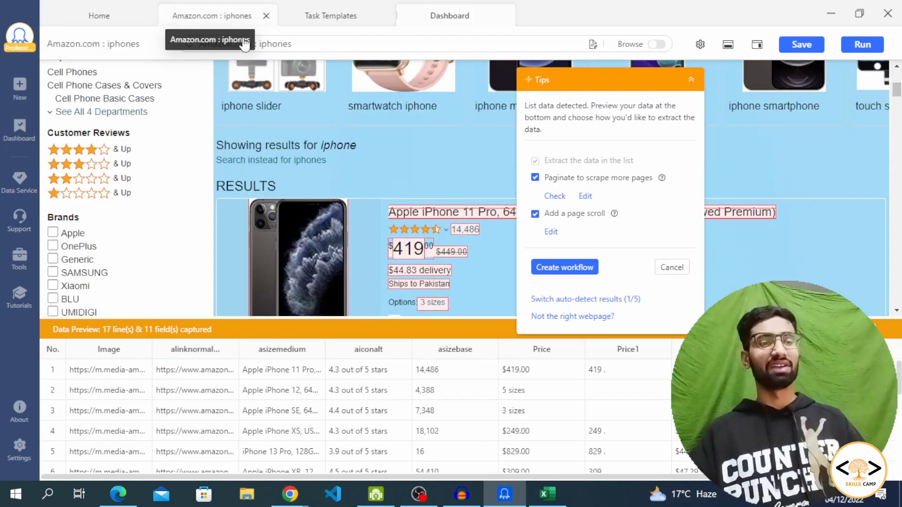
scroll(449, 188, up, 5)
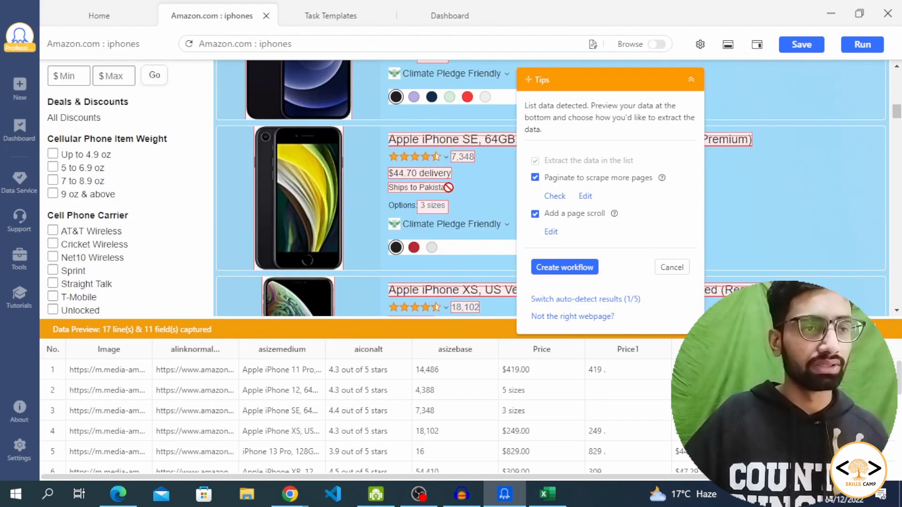
scroll(449, 188, down, 18)
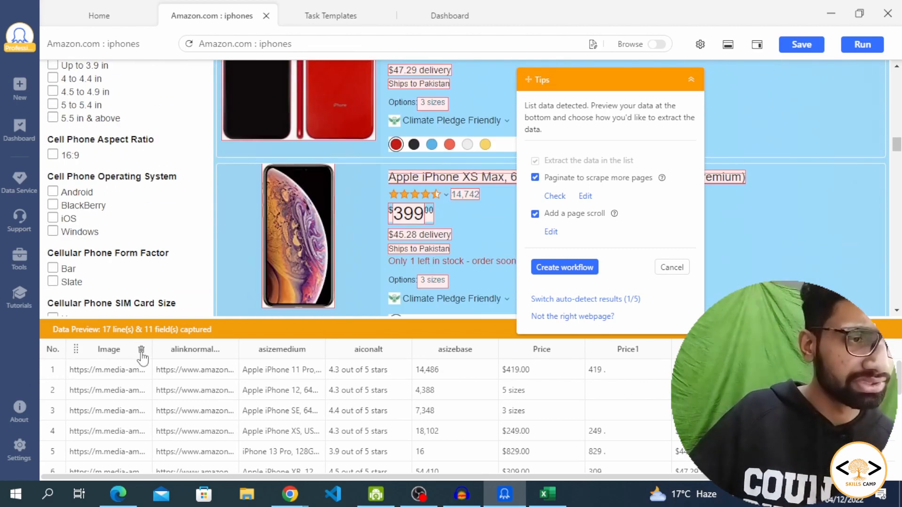
click(141, 349)
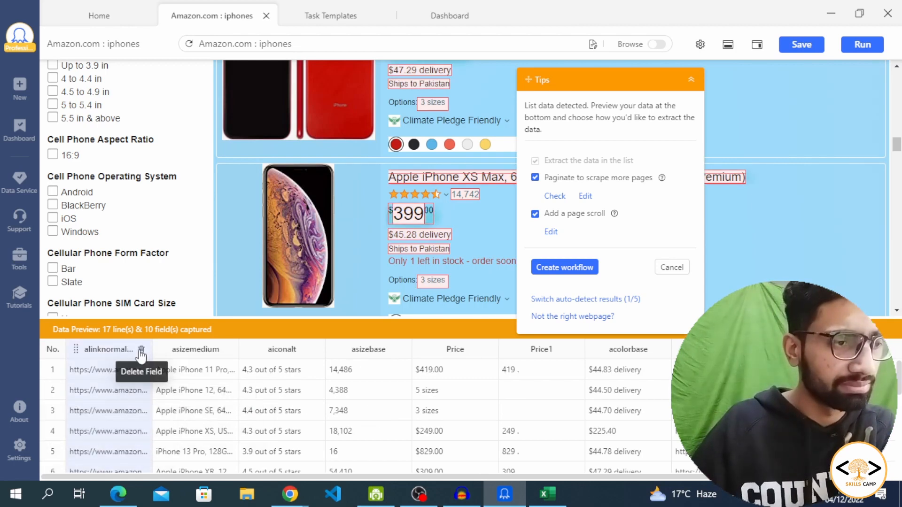
click(141, 349)
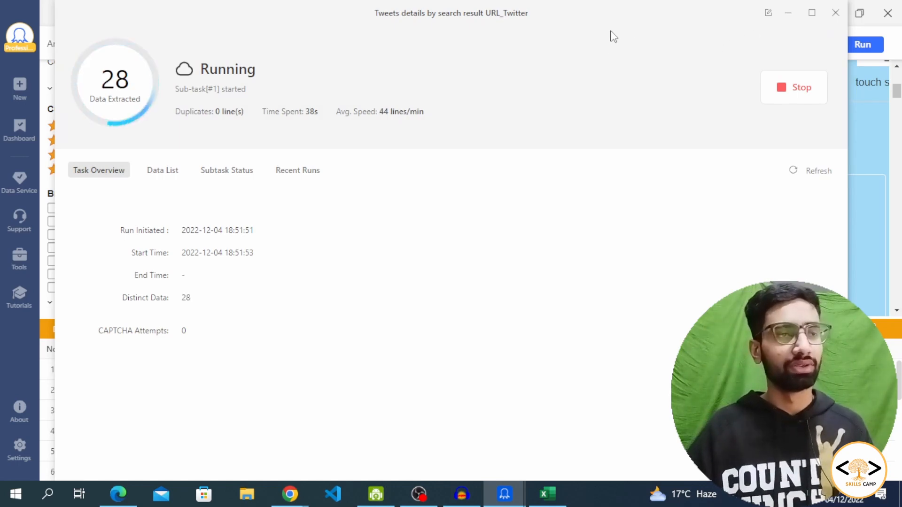
click(789, 13)
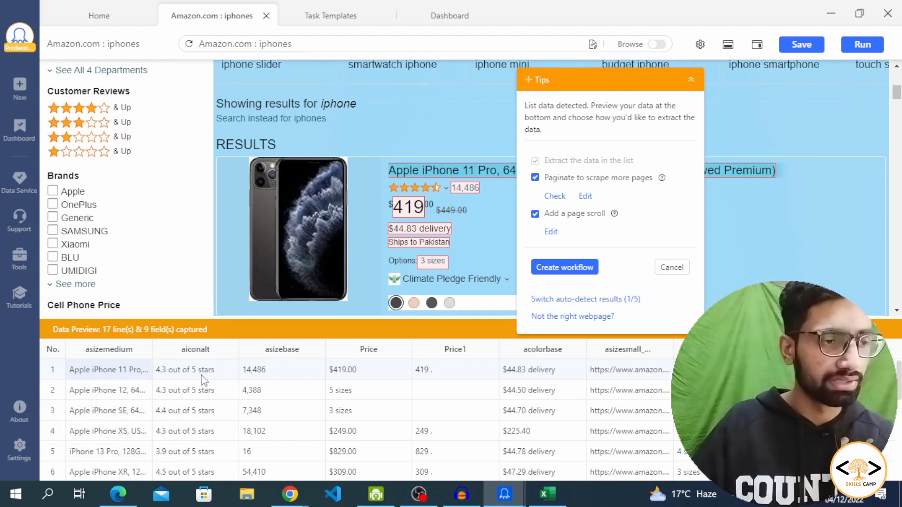
Rename the asizemedium field to product_name and the aiconalt field to ratings in the data preview.
double_click(125, 351)
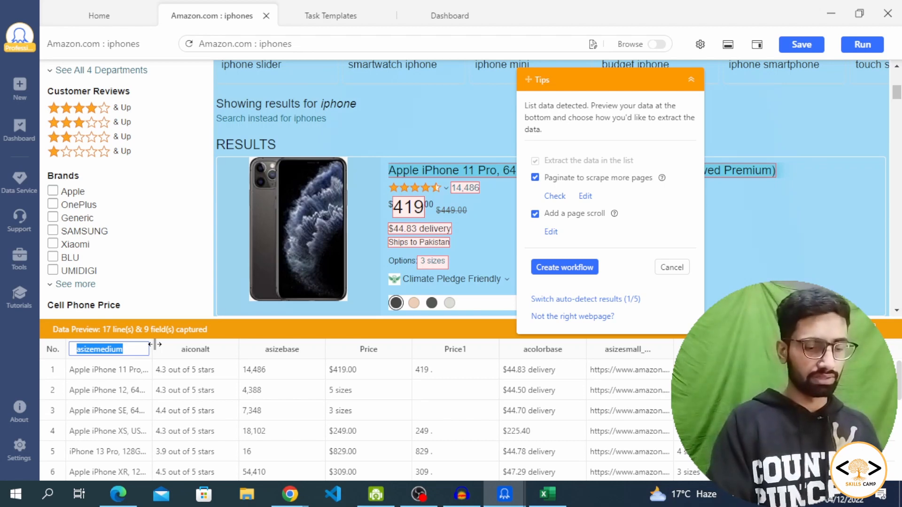
text(product_name)
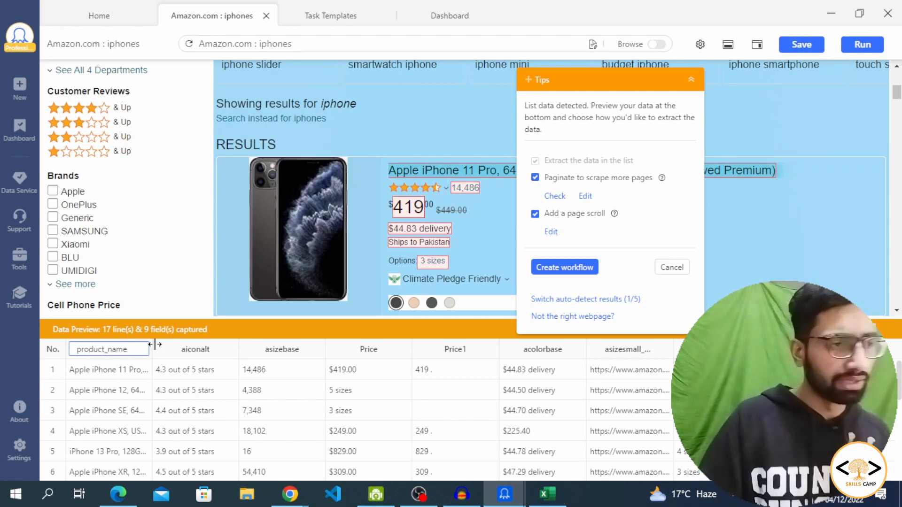
key(Tab)
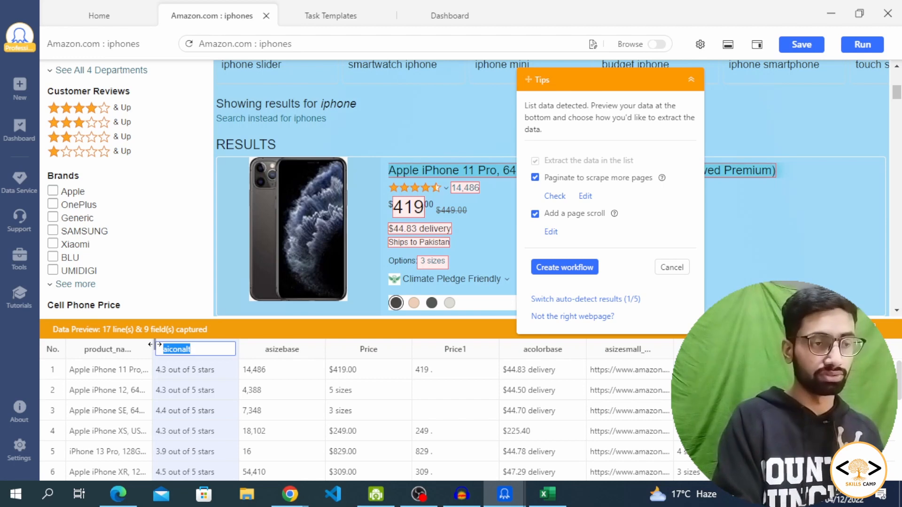
text(ratings)
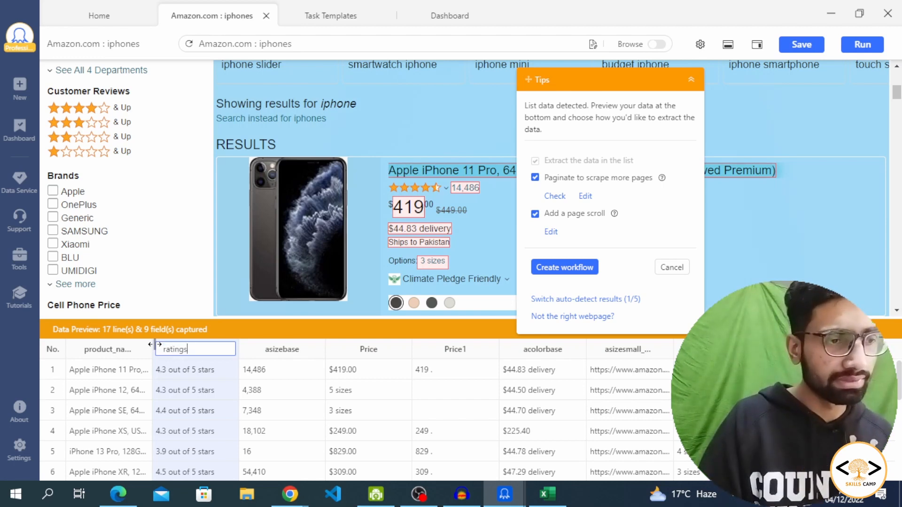
key(Tab)
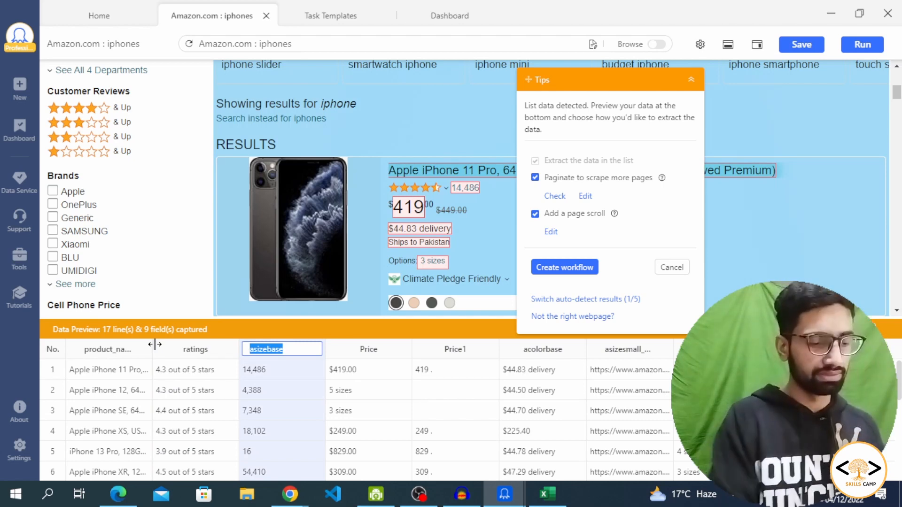
text(ratings)
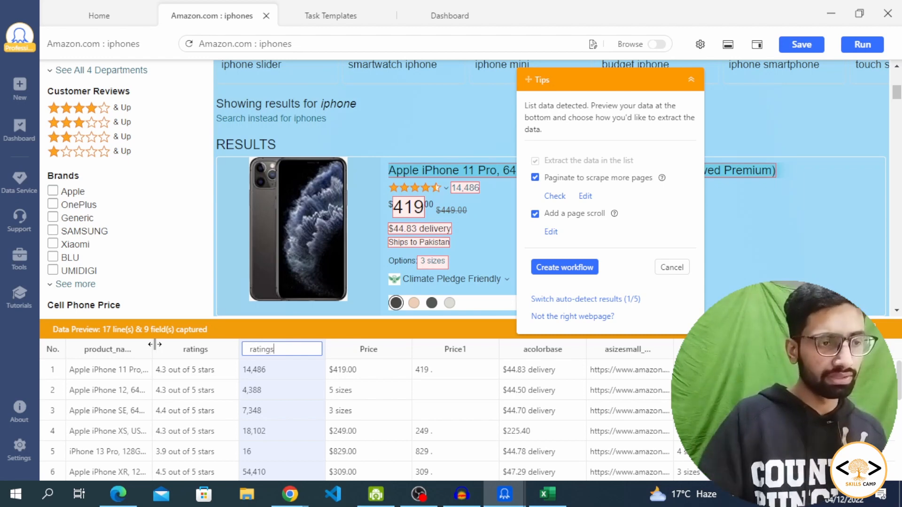
key(Tab)
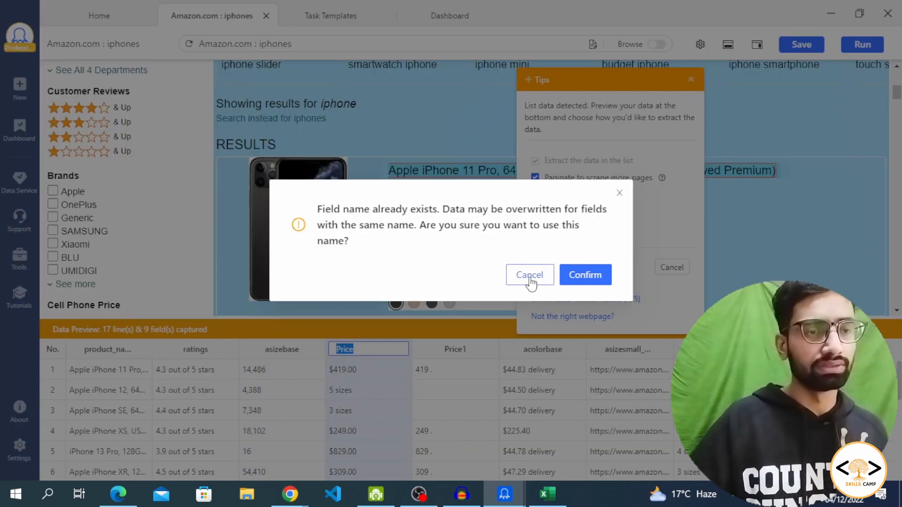
click(530, 276)
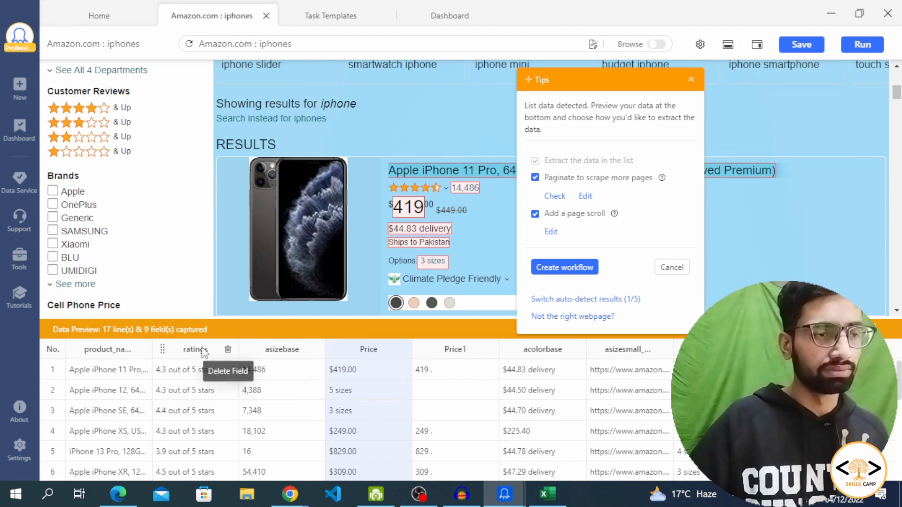
Rename the star-rating field to stars and the asizebase field to ratings.
double_click(204, 350)
double_click(211, 350)
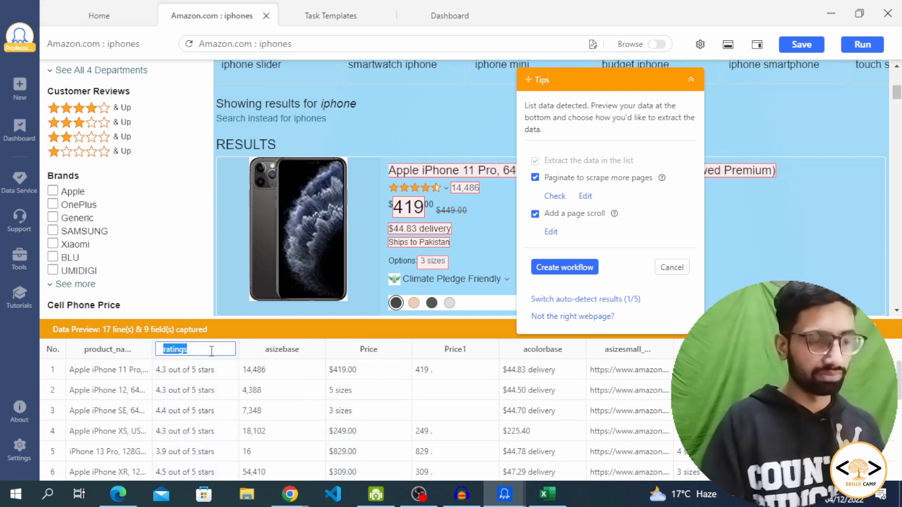
text(star)
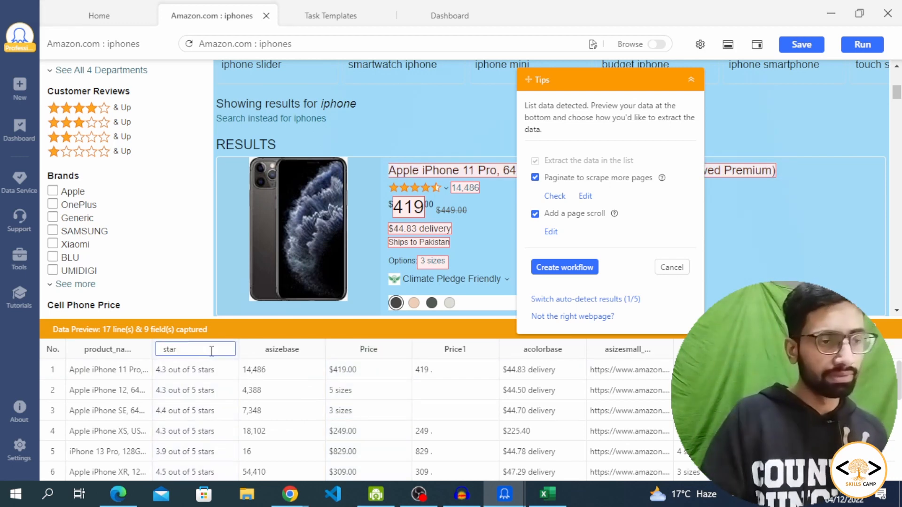
text(s)
key(Tab)
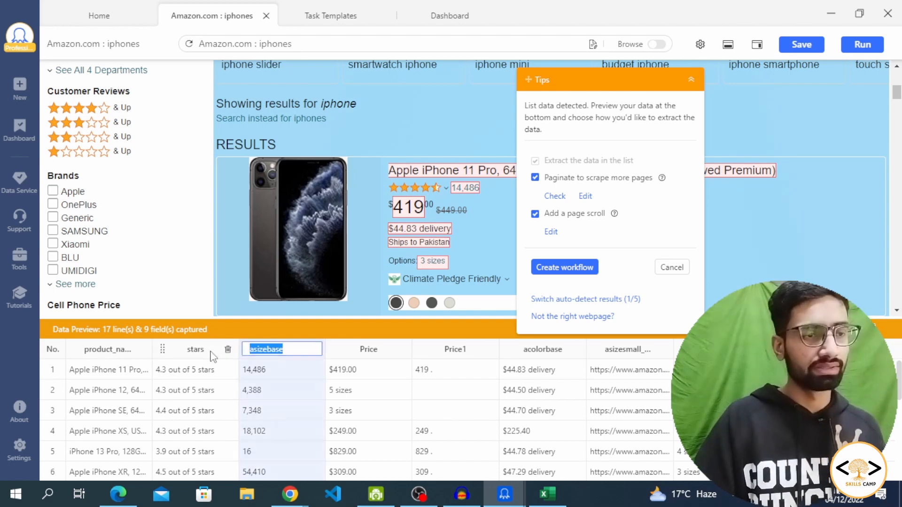
text(ratings)
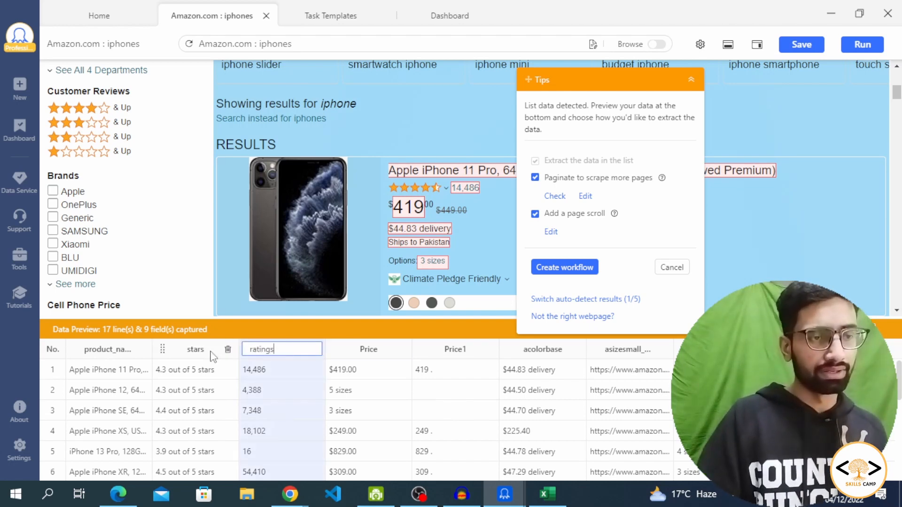
key(Tab)
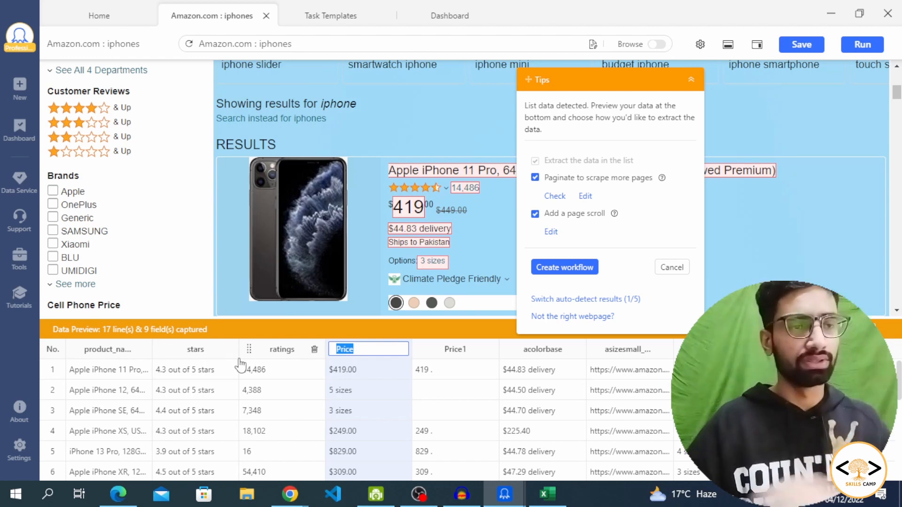
Compare sample values in the Price and Price1 fields and delete the redundant Price1 field.
click(443, 332)
click(364, 374)
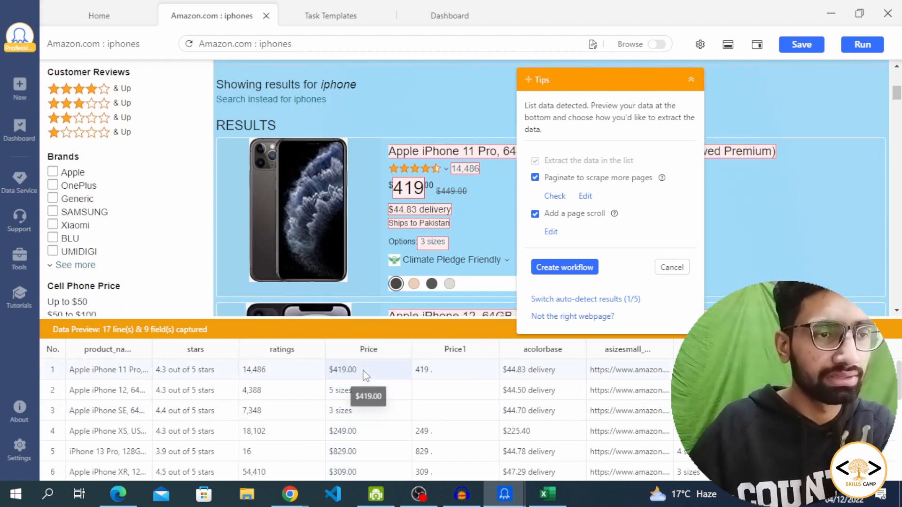
click(435, 370)
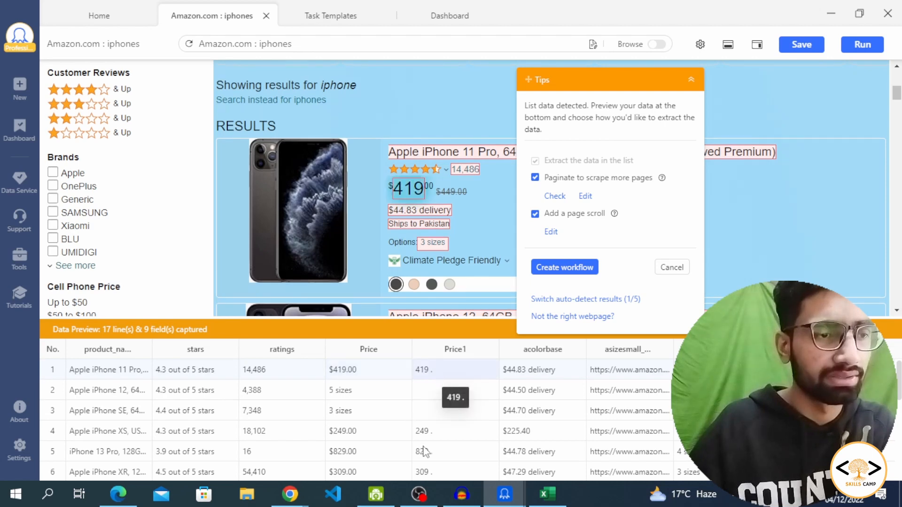
click(434, 435)
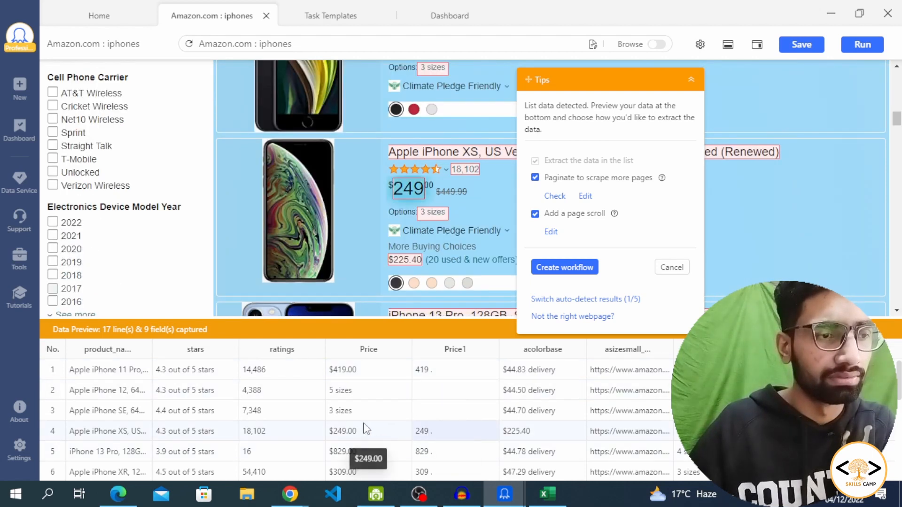
click(362, 414)
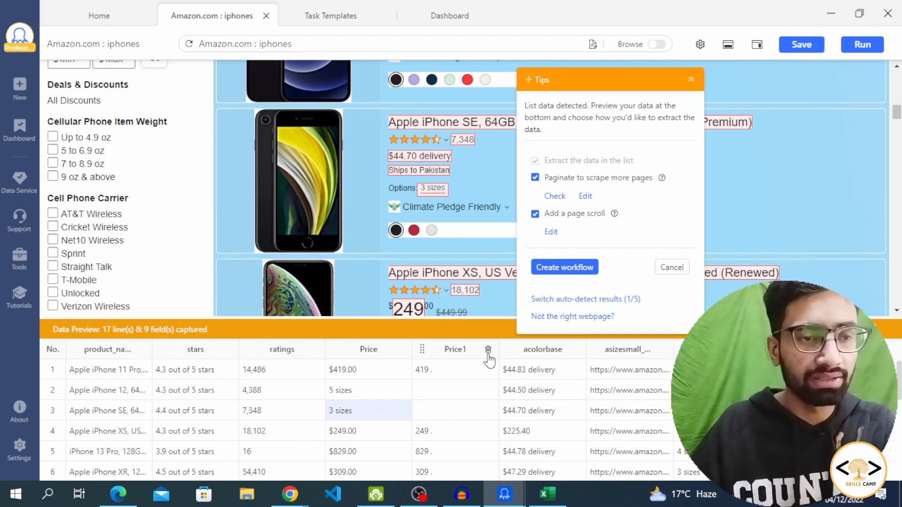
click(487, 356)
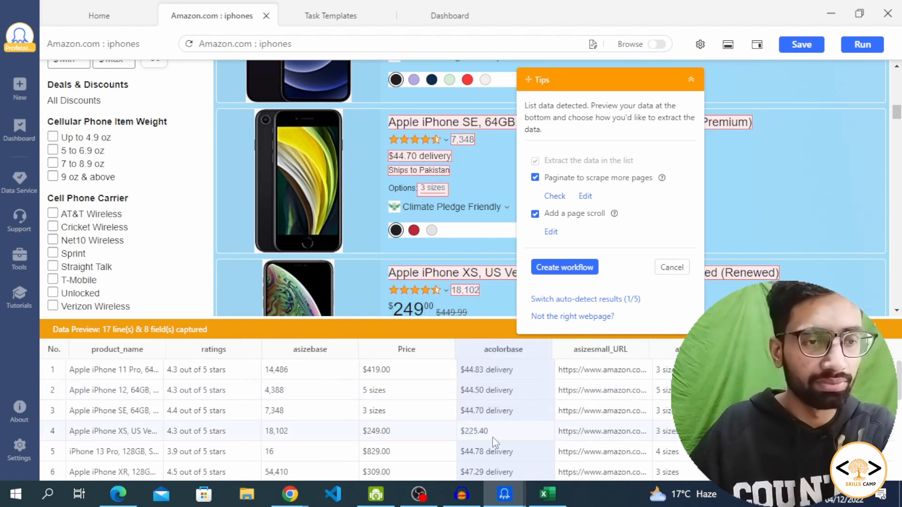
Compare the acolorbase values of several preview rows with the matching product listings on the page.
click(507, 375)
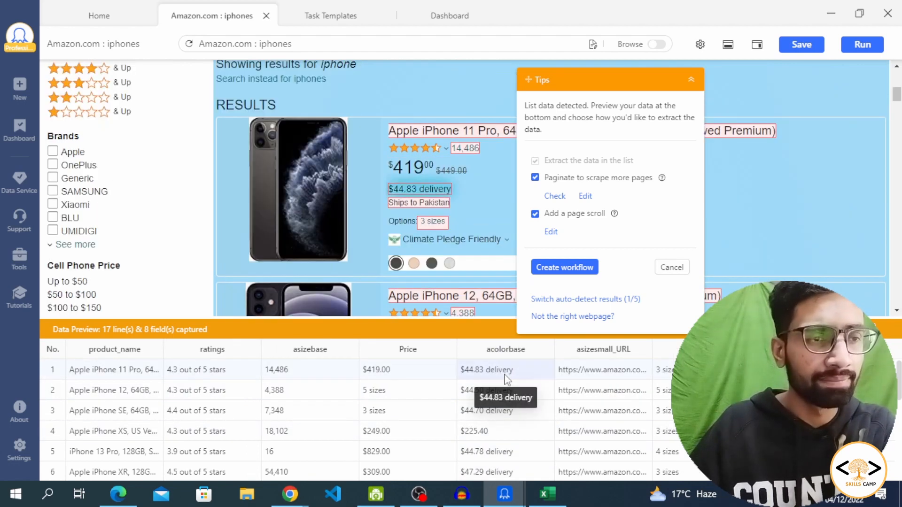
click(500, 413)
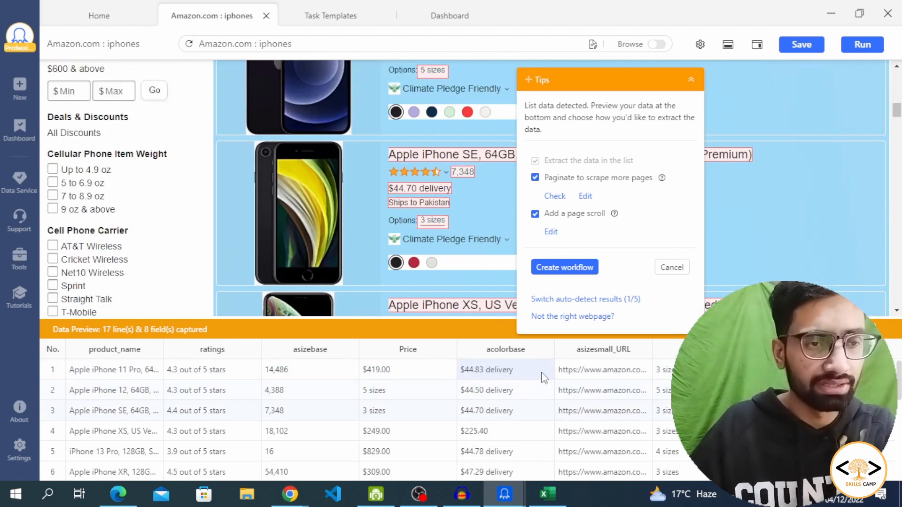
click(484, 435)
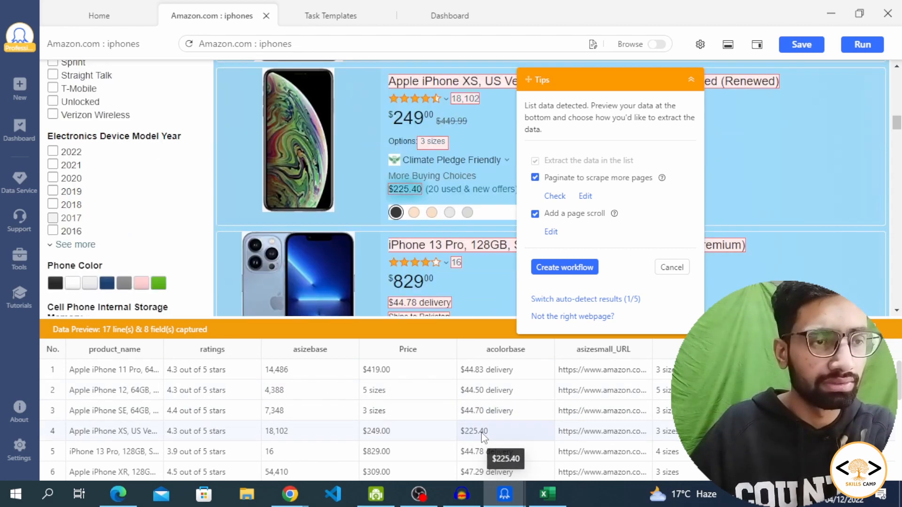
click(483, 476)
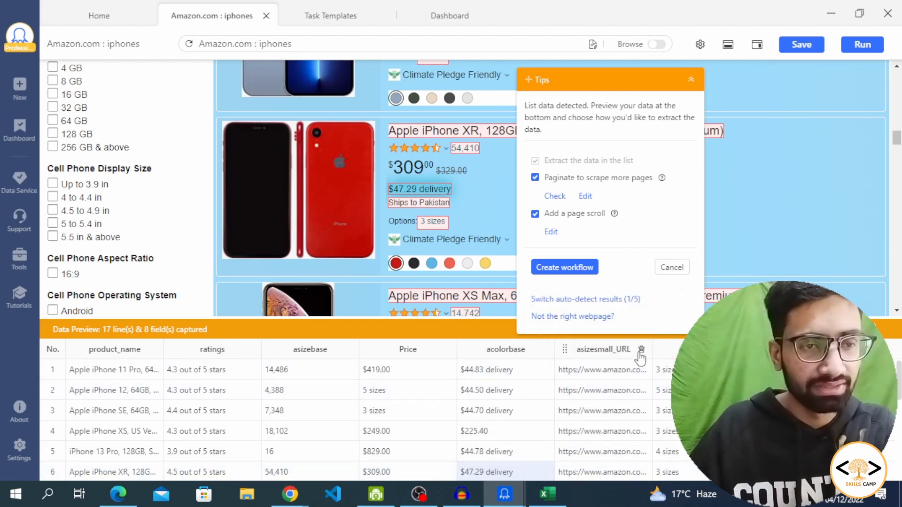
Delete the asizesmall_URL field, move the Tips box off the listings, and locate the second row's size option on the page.
click(641, 360)
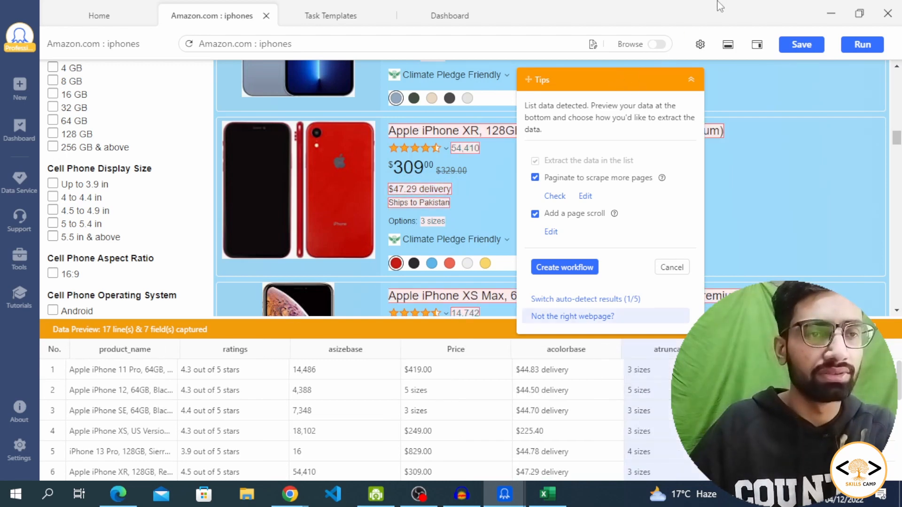
drag(617, 69, 716, 2)
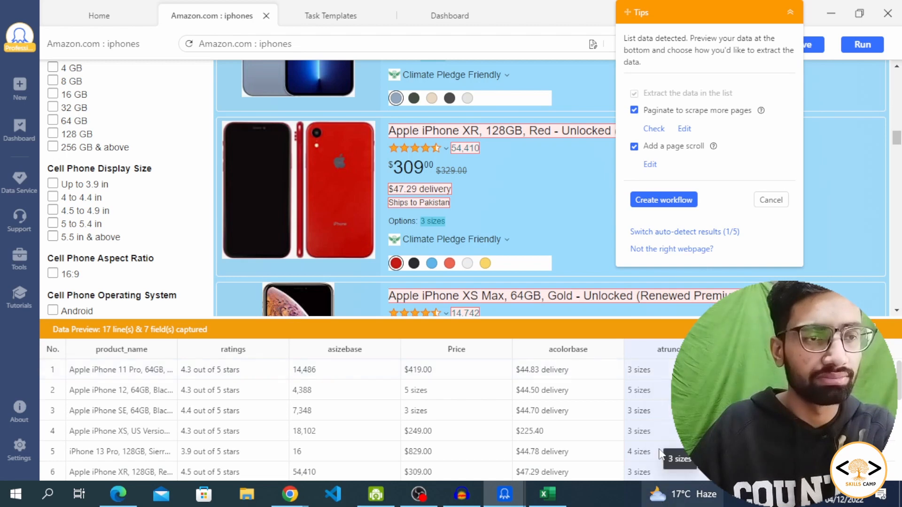
click(656, 397)
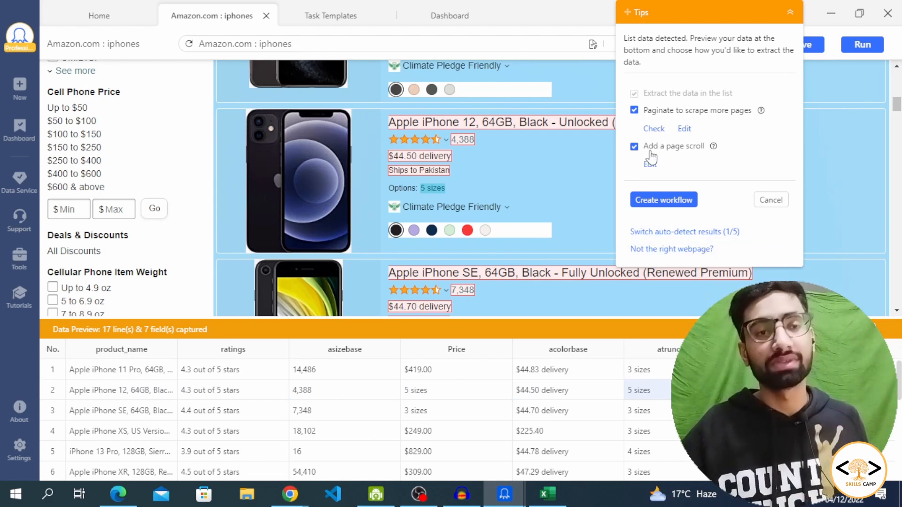
Check the detected pagination button, browse its parent elements in the pagination setup, and confirm the Next link.
click(654, 128)
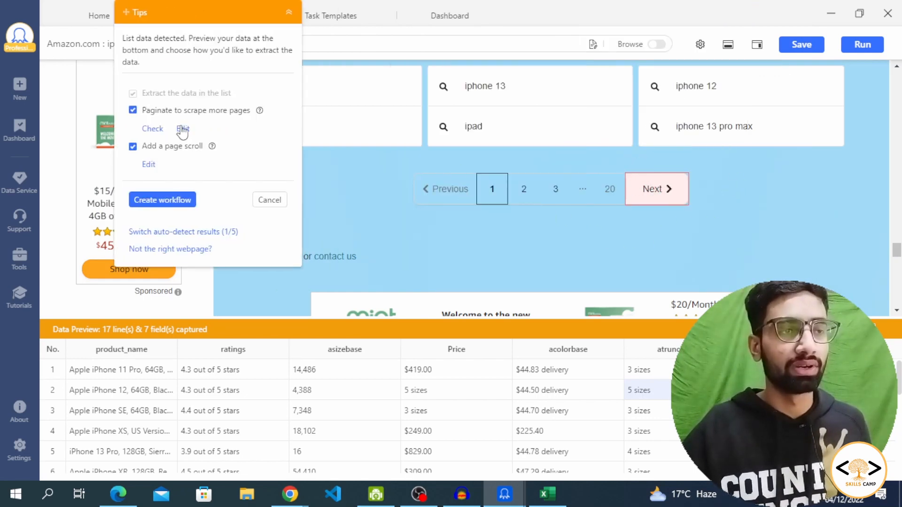
click(182, 128)
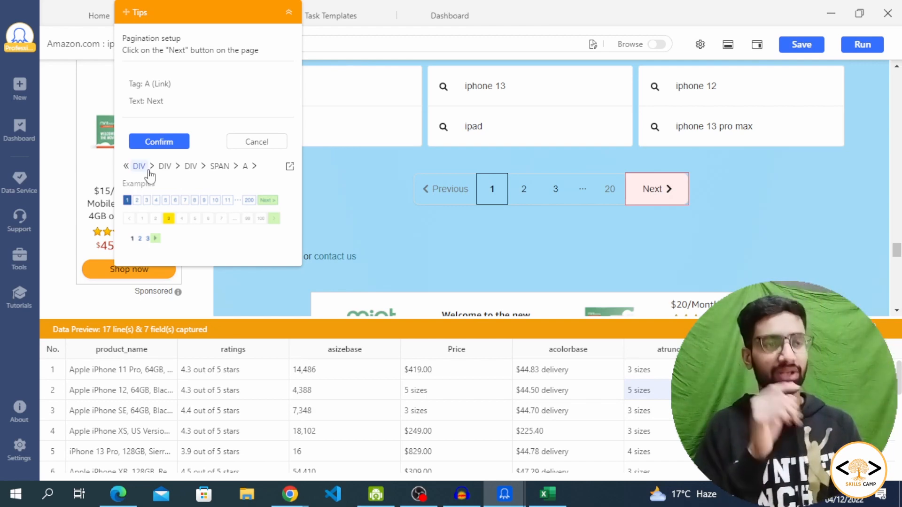
click(124, 170)
scroll(147, 245, down, 2)
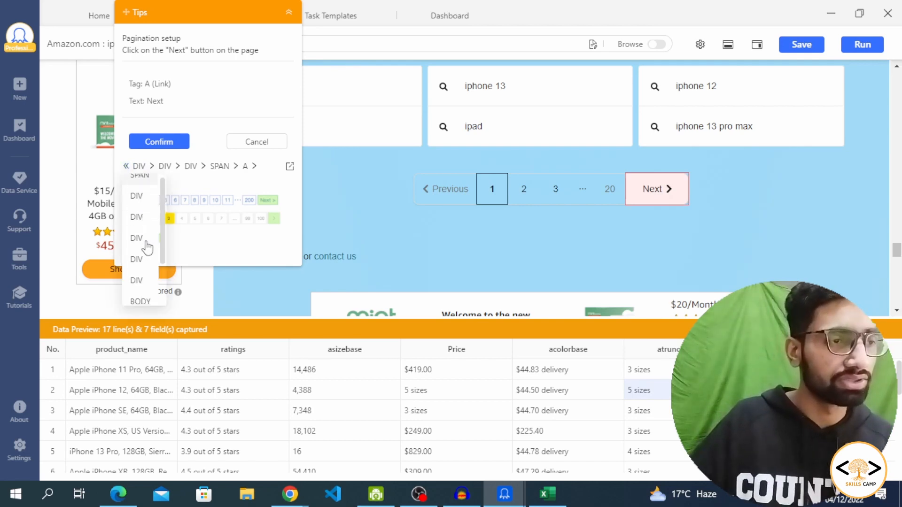
scroll(148, 263, down, 1)
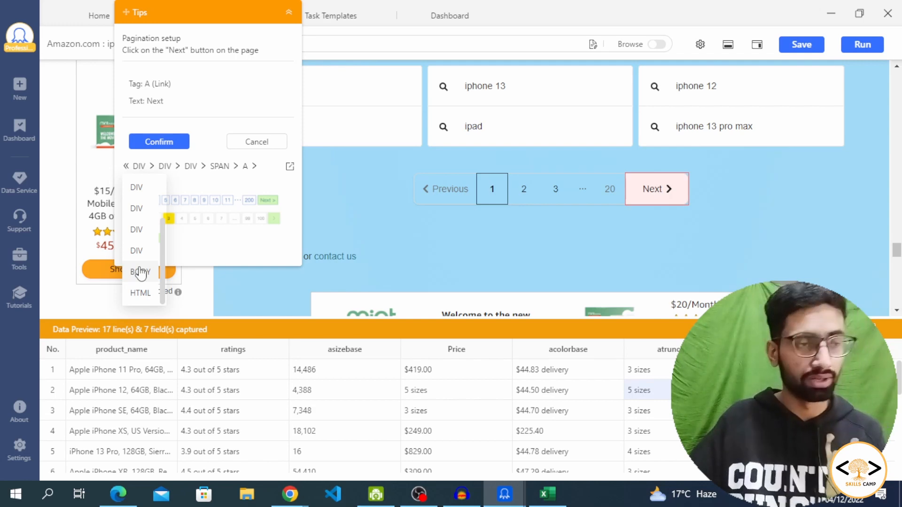
scroll(141, 231, up, 3)
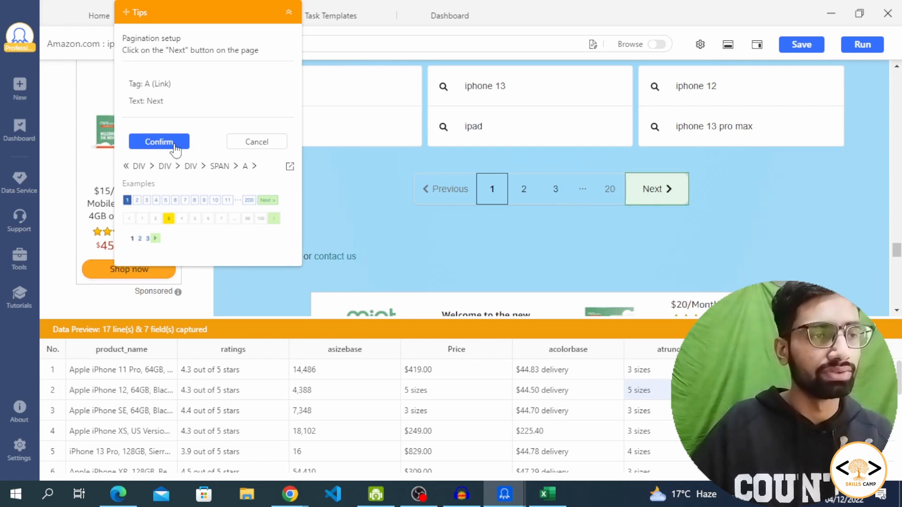
click(159, 141)
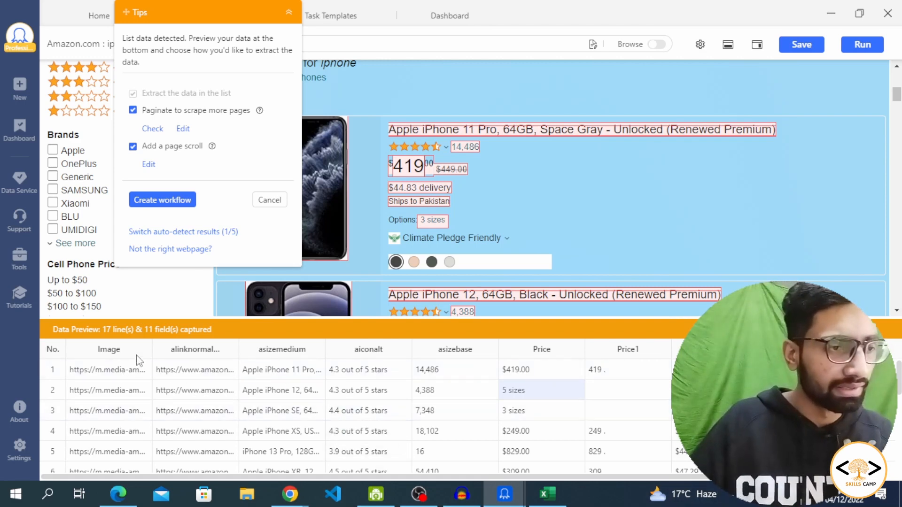
Delete the Image and product link fields from the reset data preview.
mouse_move(137, 356)
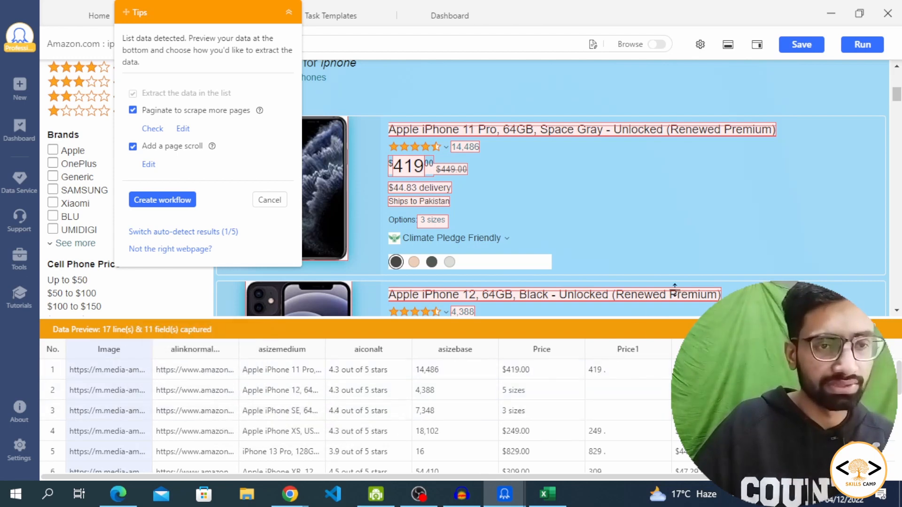
scroll(777, 227, down, 5)
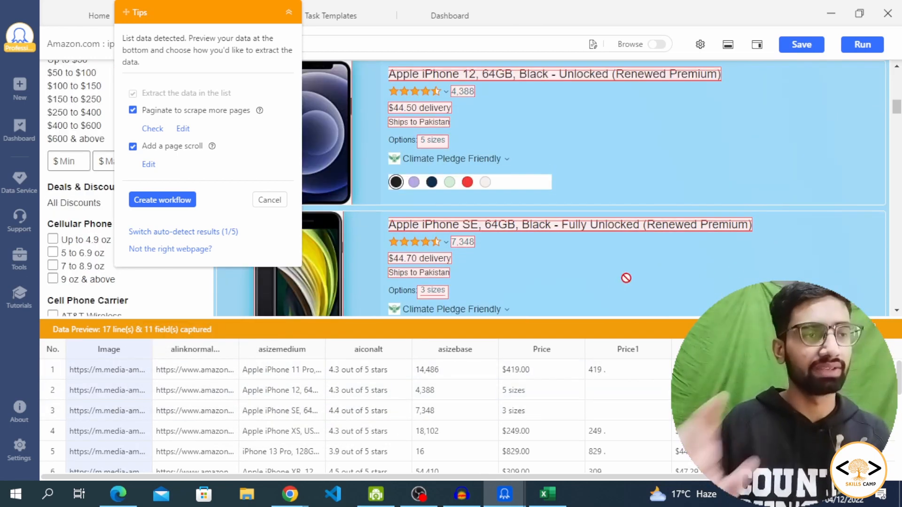
click(141, 351)
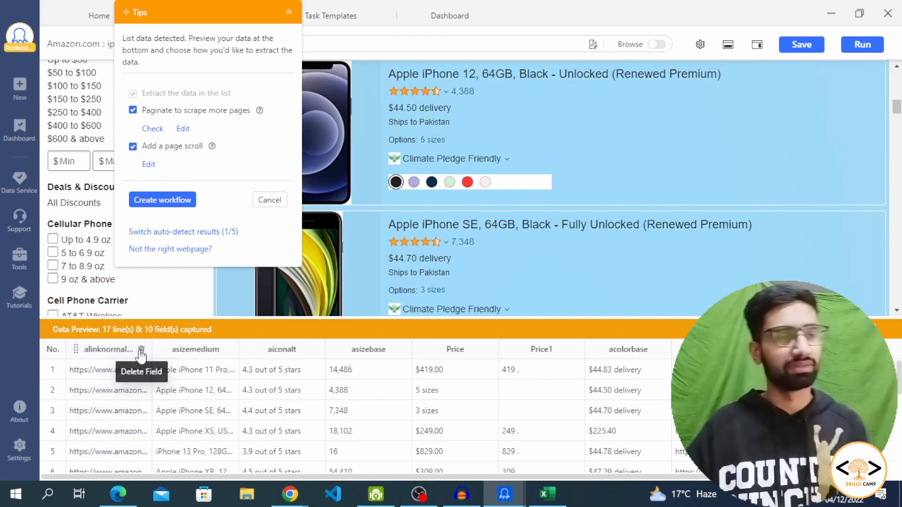
click(141, 351)
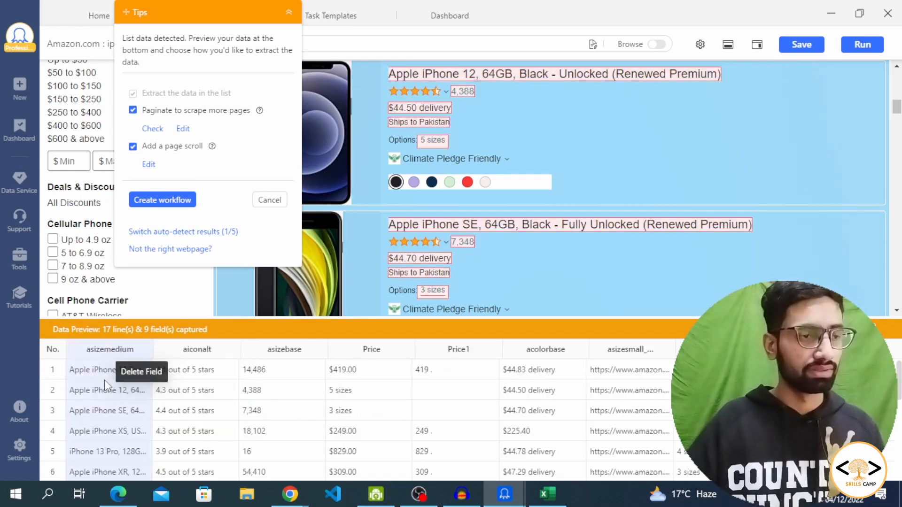
Rename the asizemedium field to product_name.
double_click(110, 350)
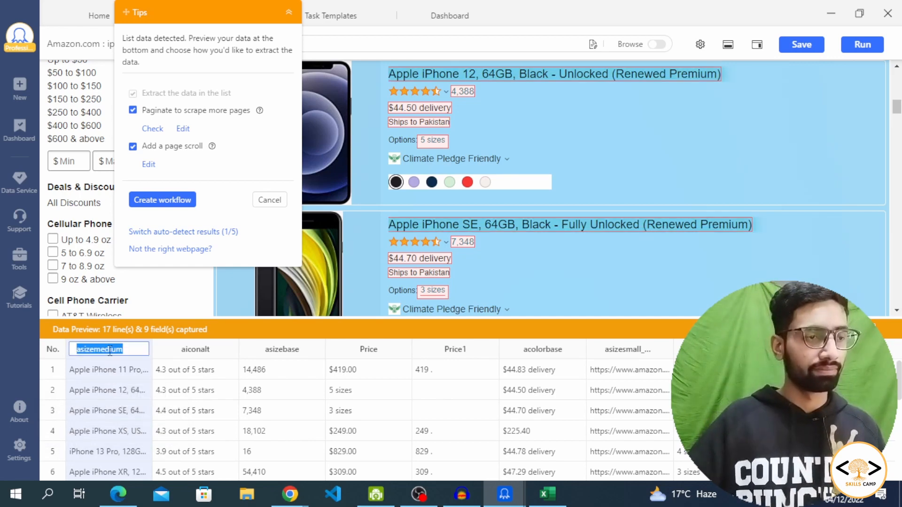
text(p)
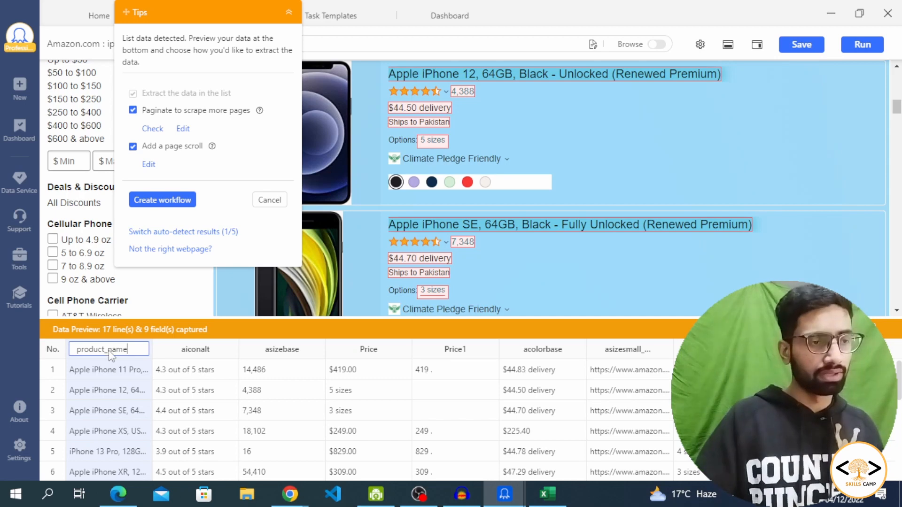
text(roduct_name)
key(Tab)
Rename the aiconalt field to stars and the asizebase field to rating.
text(str)
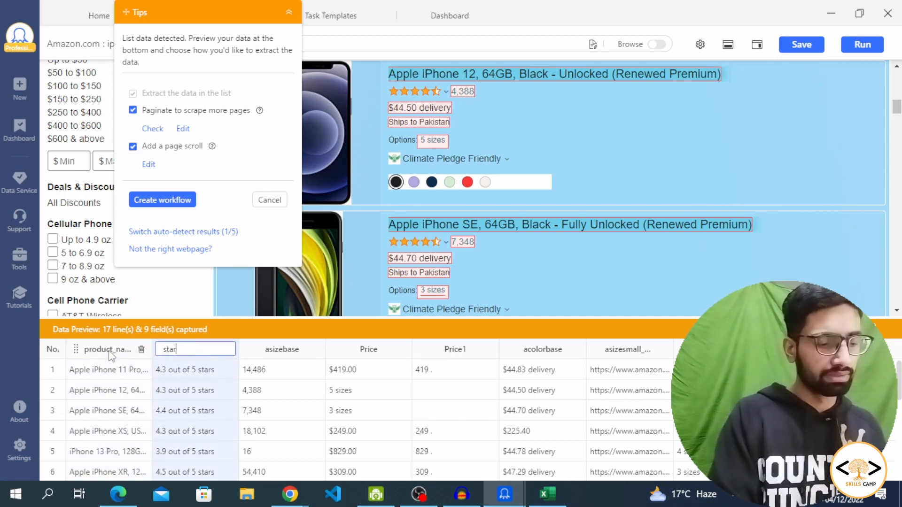
text(rs)
key(Tab)
text(r)
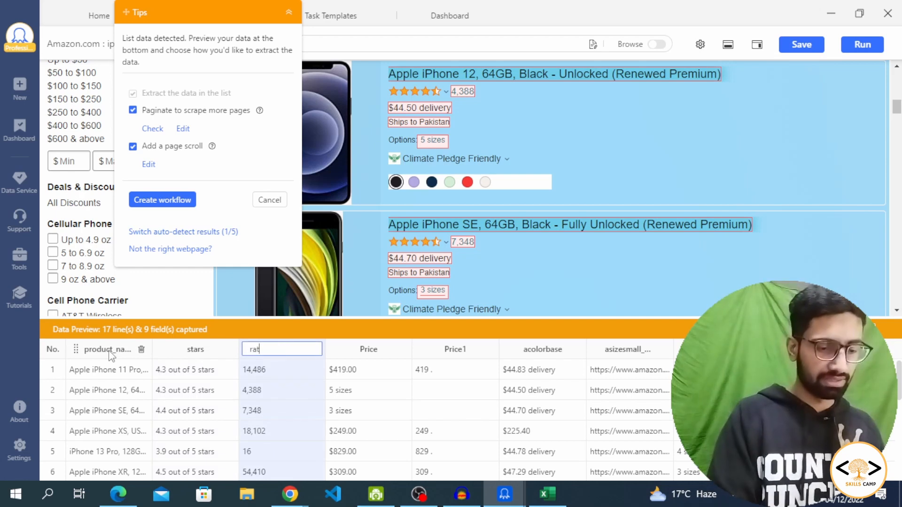
key(Tab)
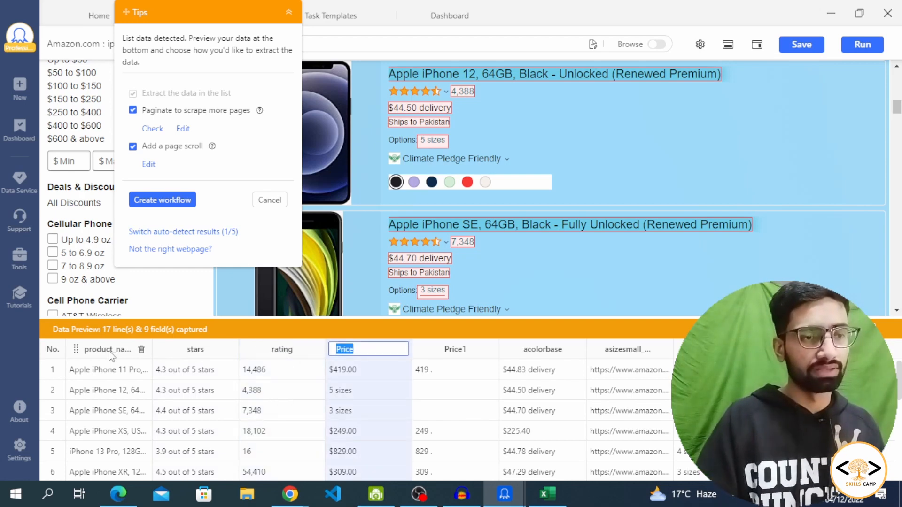
Keep the Price field name and delete the Price1 and asizesmall_URL fields from the data preview.
key(Tab)
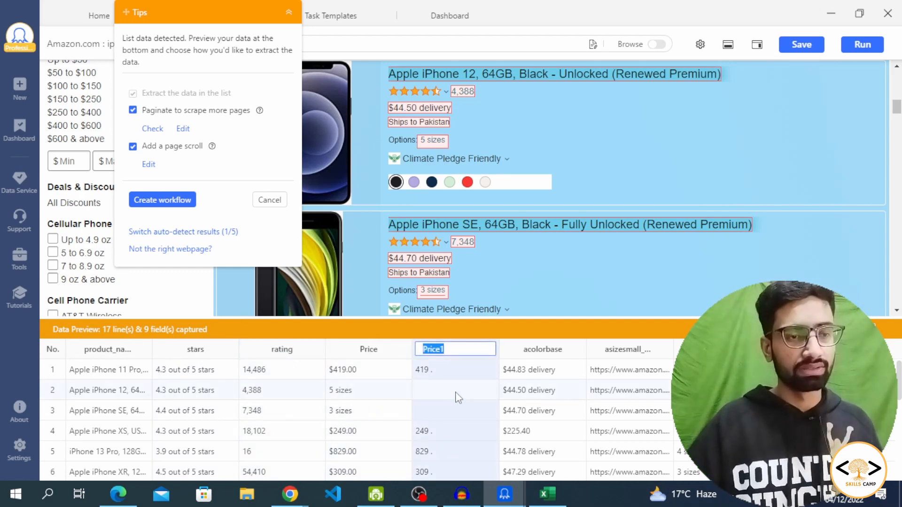
key(Return)
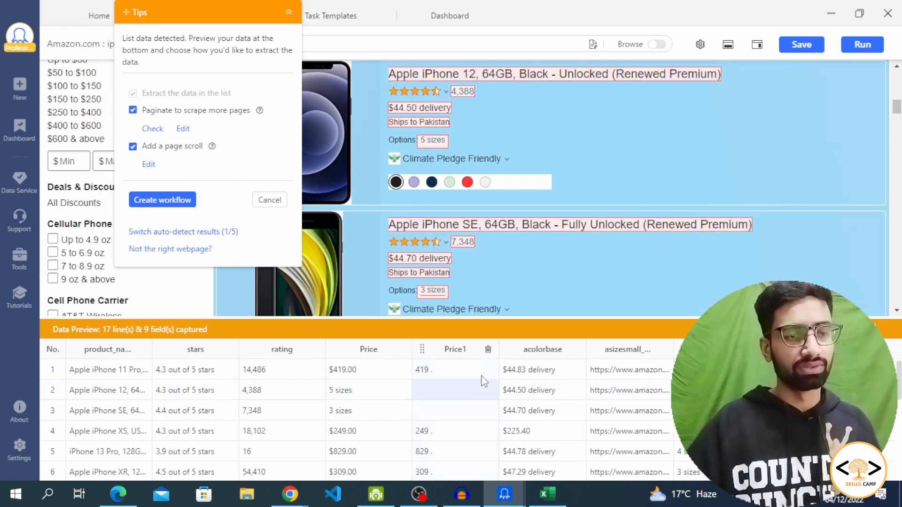
click(488, 351)
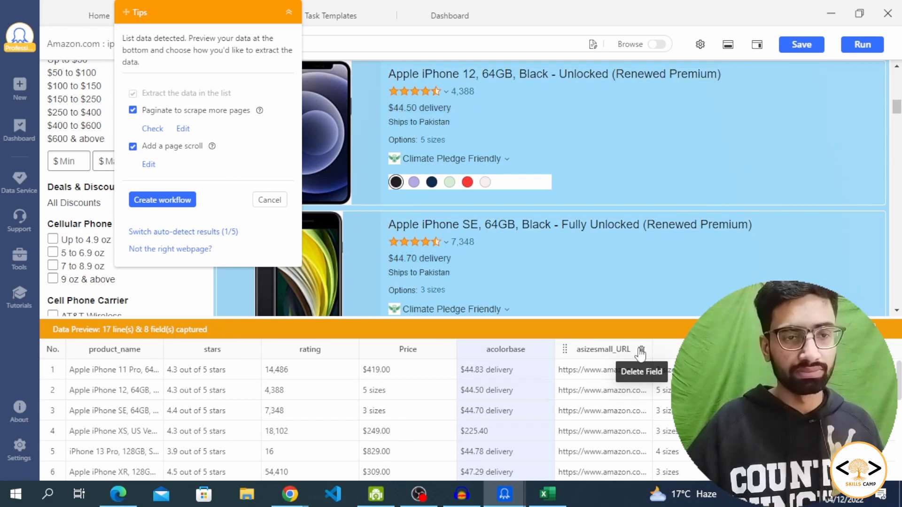
click(642, 352)
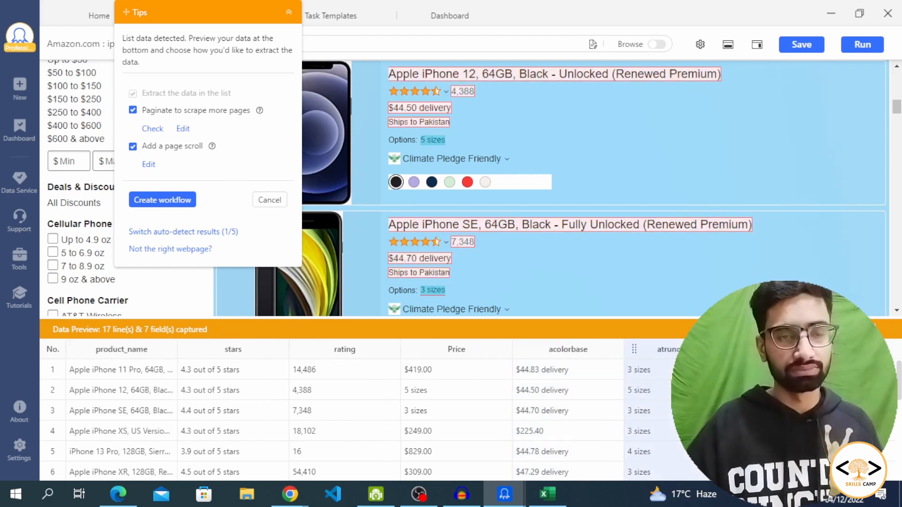
Rename the field holding the size options to variants.
double_click(668, 350)
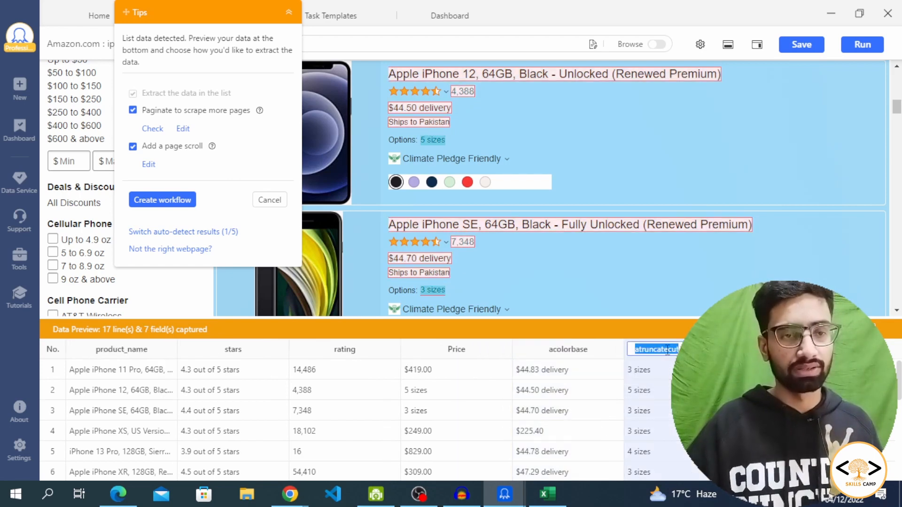
text(variant)
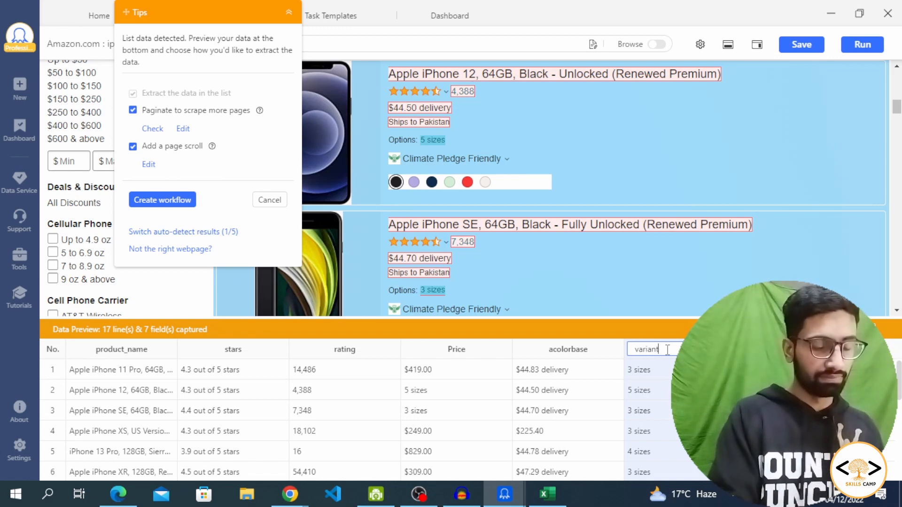
key(Return)
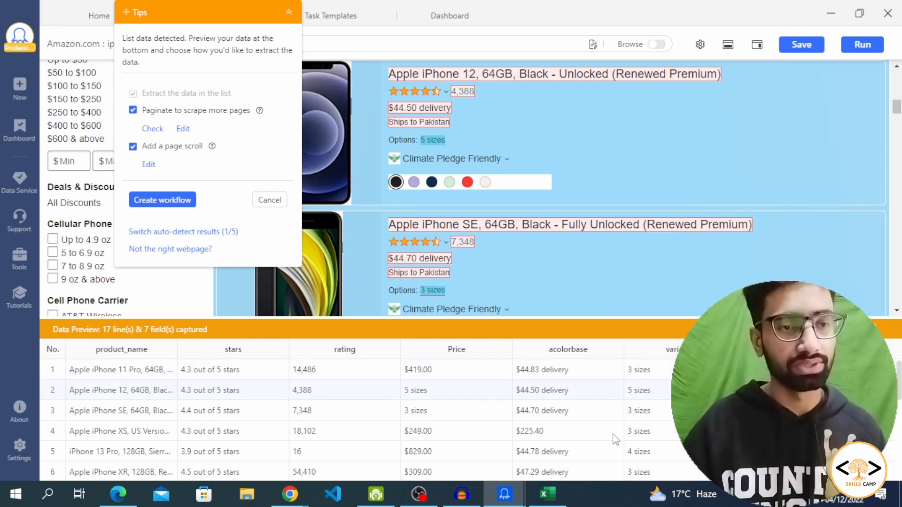
Rename the acolorbase field to delivery_charges, leaving the variants field name as it is.
double_click(577, 355)
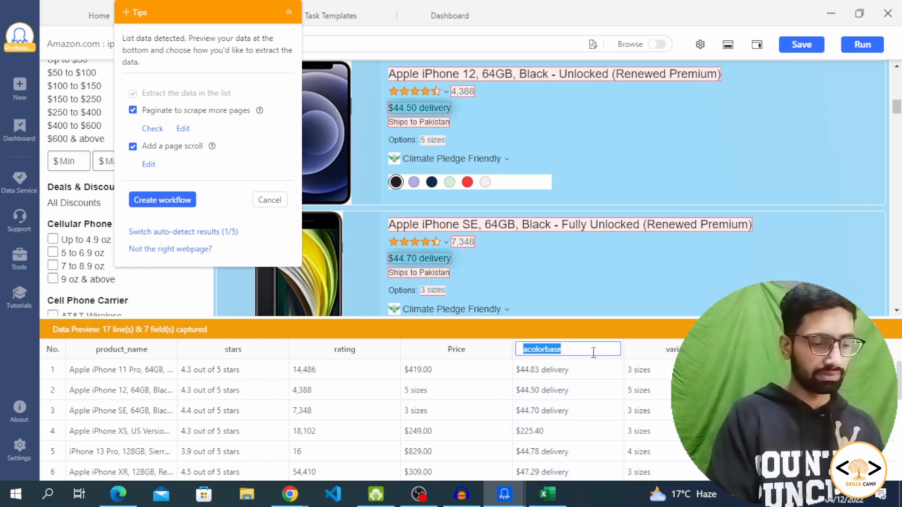
text(delivery_cha)
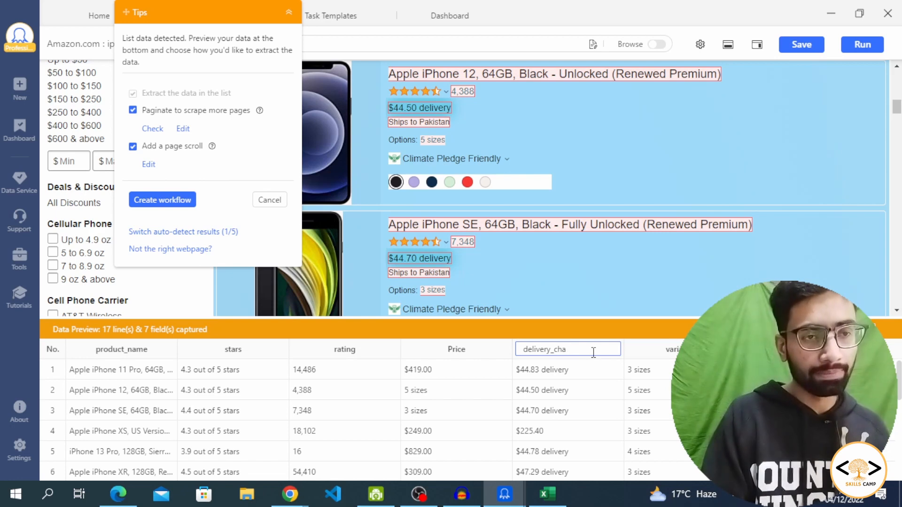
text(rges)
key(Tab)
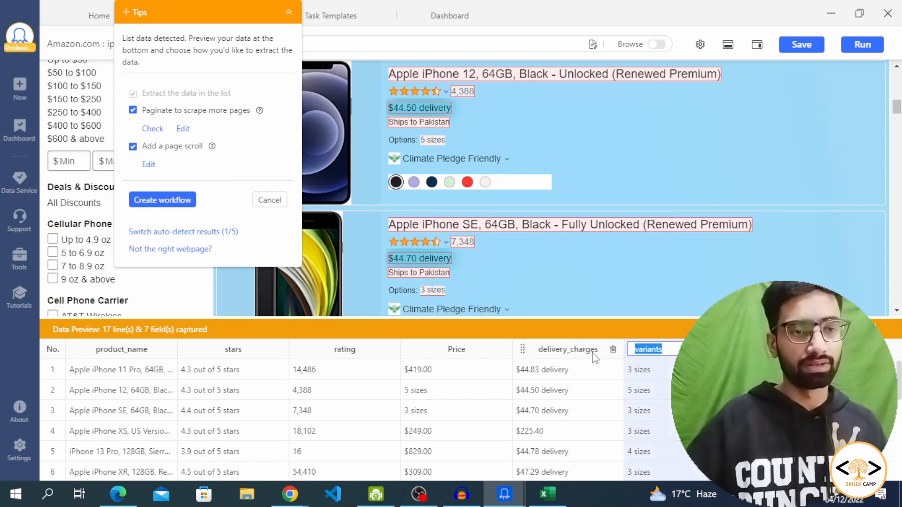
key(Return)
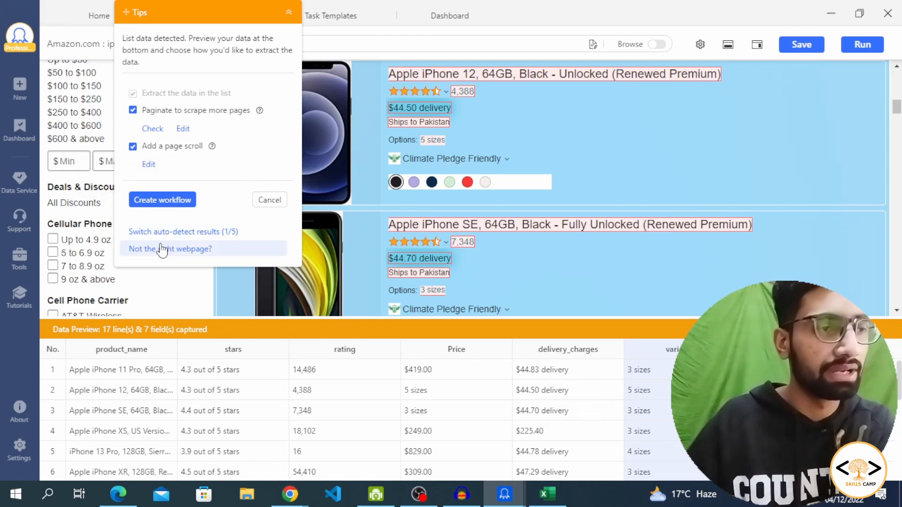
Switch to the second auto-detect result and move the Tips box off the page's filter list.
click(207, 232)
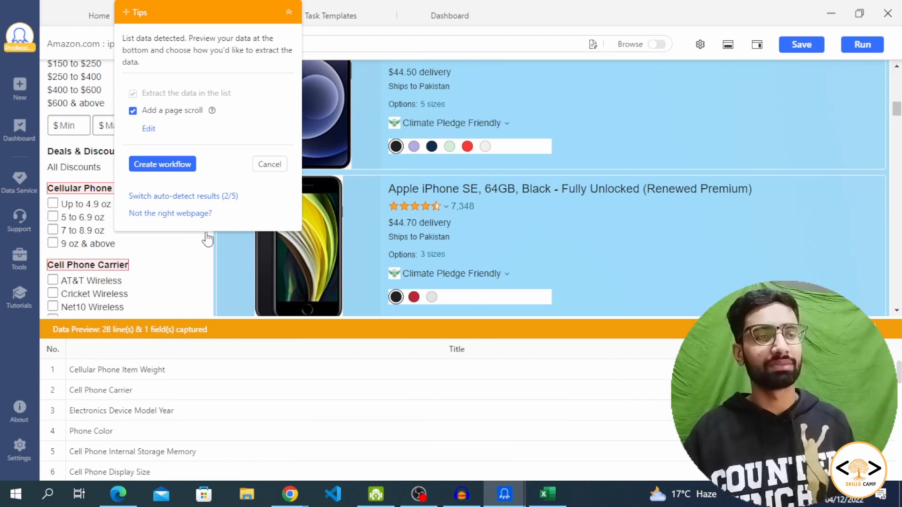
drag(206, 14, 625, 45)
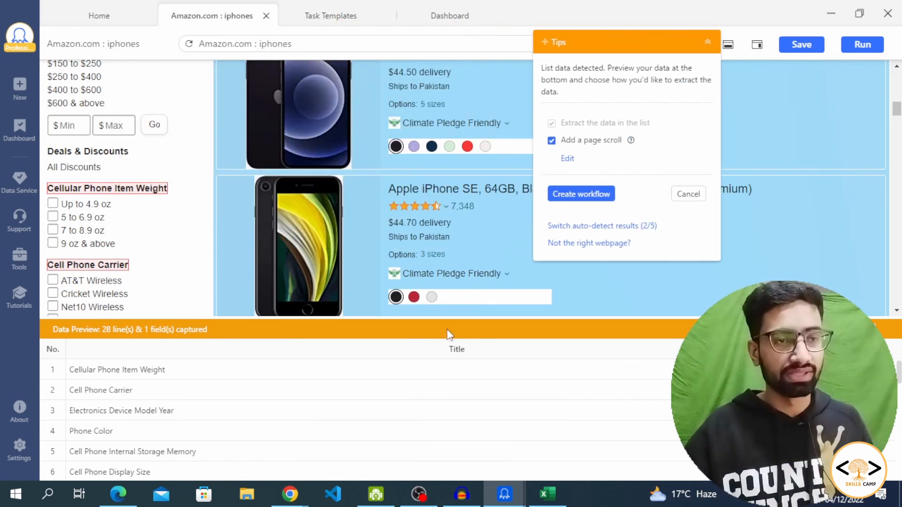
Review the page elements captured by the second and third auto-detect results and switch to the fourth result.
scroll(430, 239, up, 10)
scroll(325, 216, down, 10)
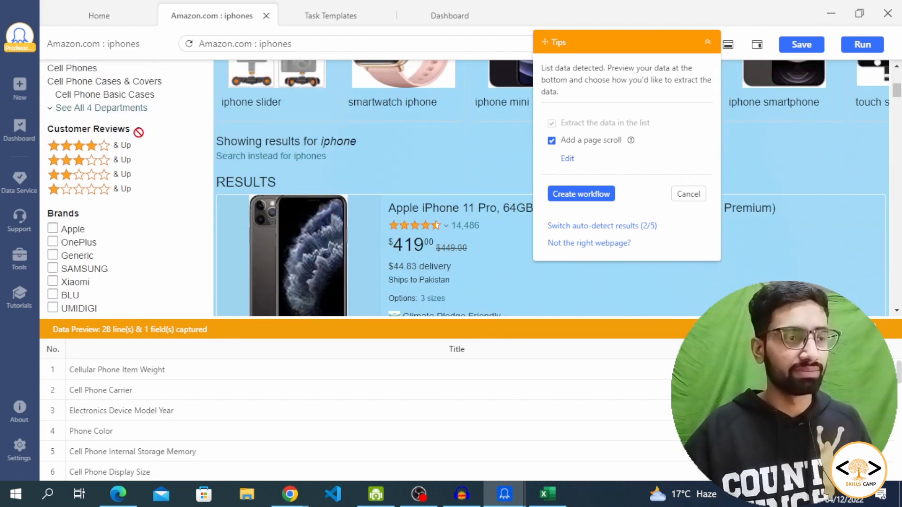
scroll(120, 186, down, 5)
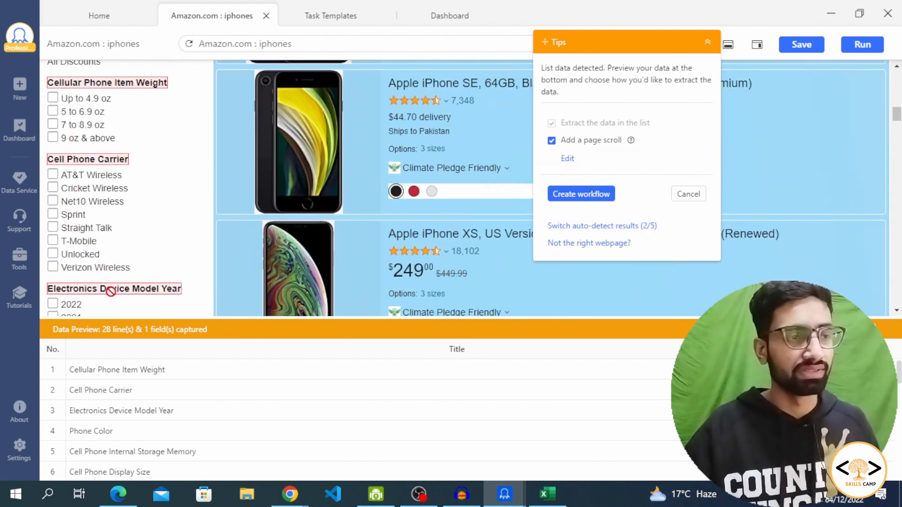
click(633, 227)
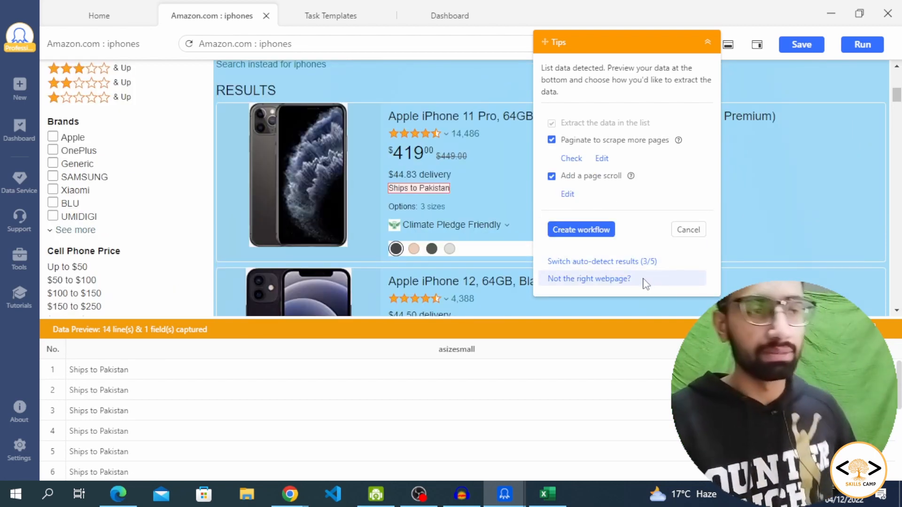
scroll(428, 188, down, 2)
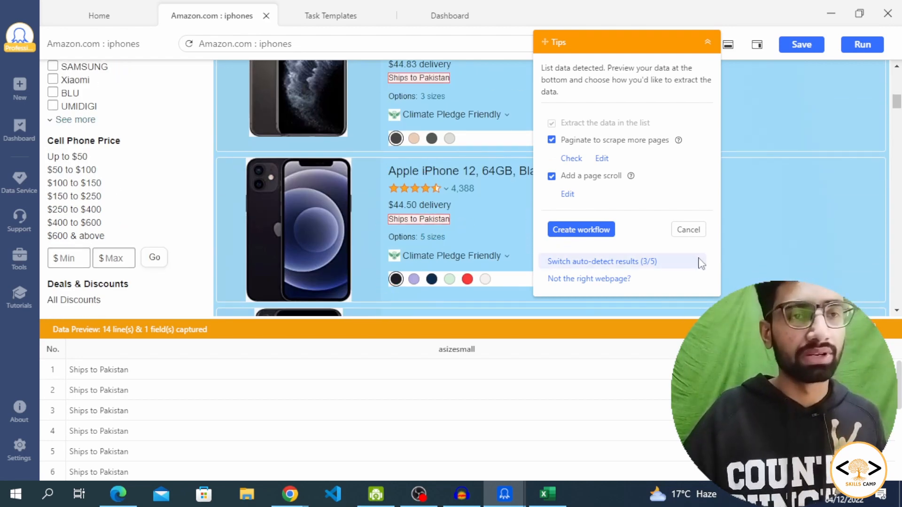
click(649, 262)
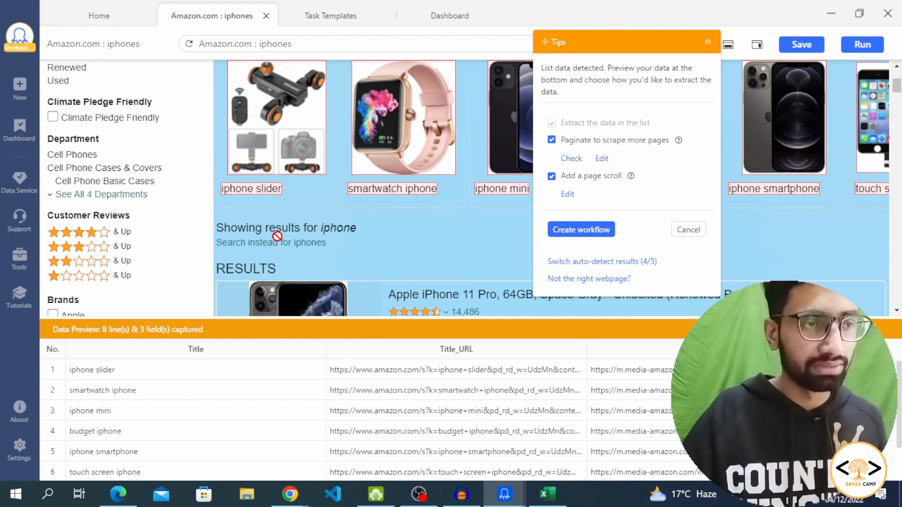
Examine the related-search tiles captured by the fourth auto-detect result and switch to the fifth result.
scroll(275, 235, up, 3)
scroll(376, 249, down, 4)
scroll(359, 270, up, 2)
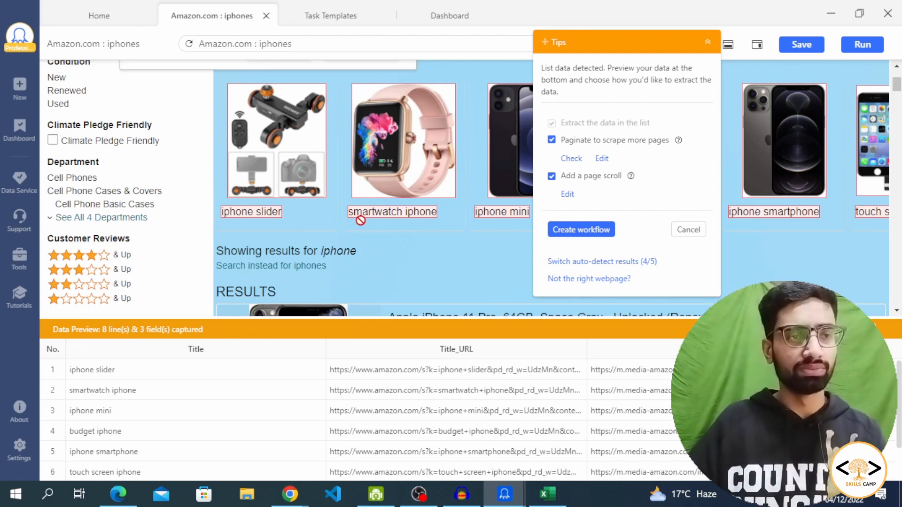
scroll(418, 205, down, 4)
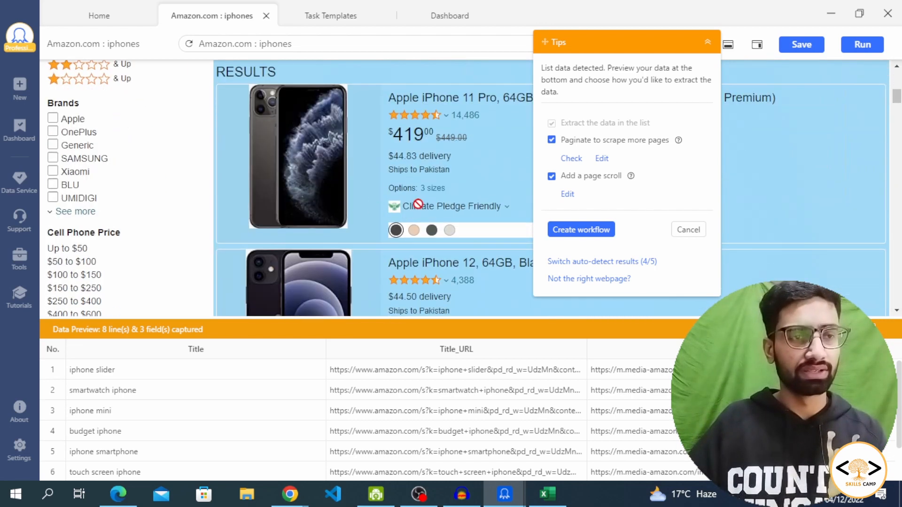
click(644, 263)
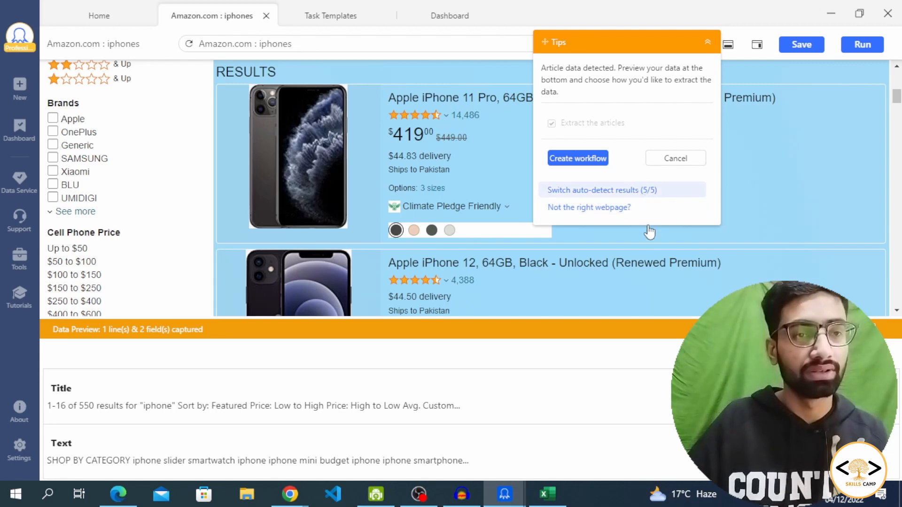
Create the workflow from the first auto-detect result with pagination and page scroll enabled, and save the task.
click(584, 190)
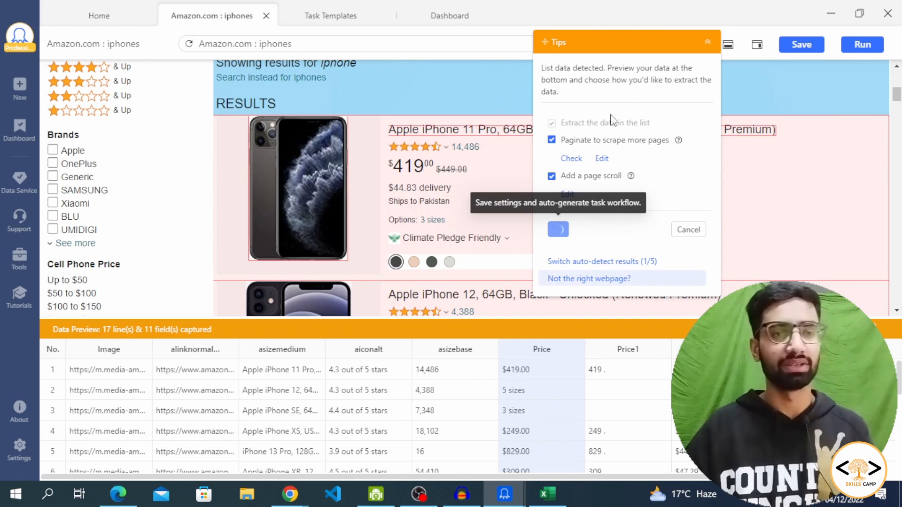
drag(634, 37, 350, 41)
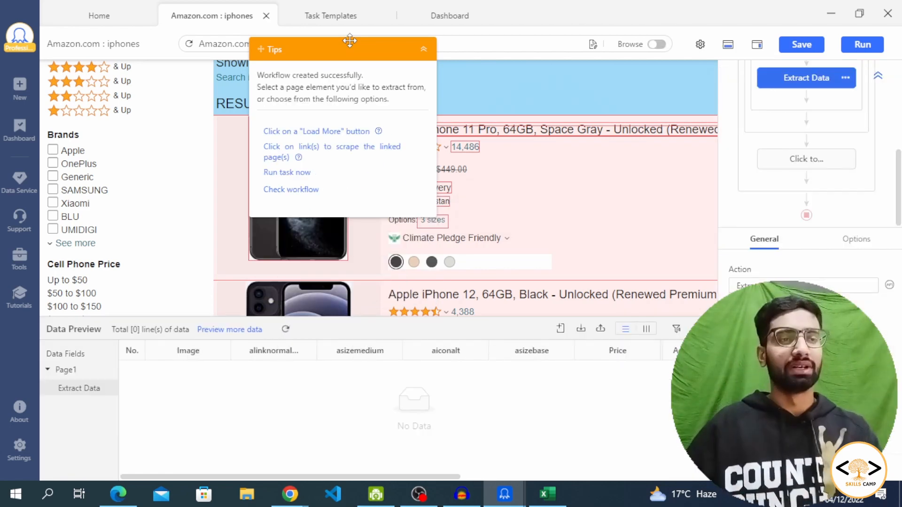
click(806, 48)
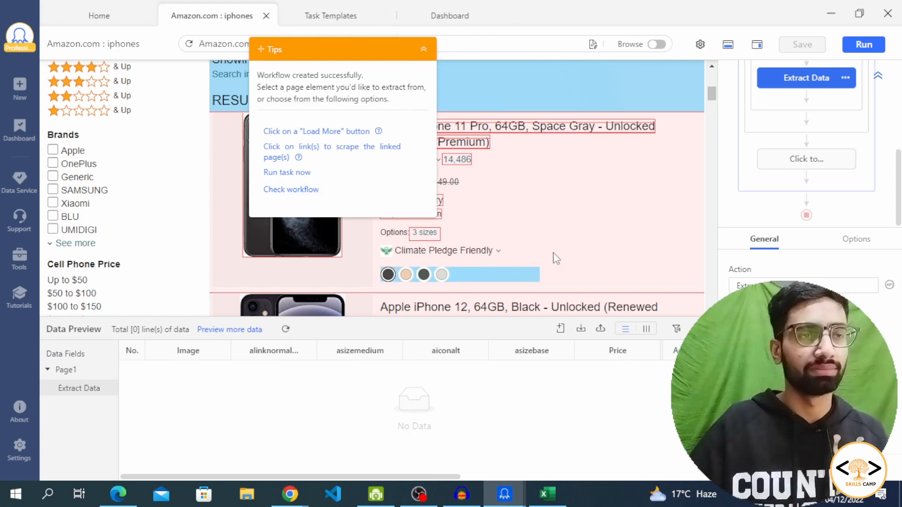
Minimize the starting run window over the dashboard and open all cloud data of the Tweets details by search result URL_Twitter task.
click(464, 20)
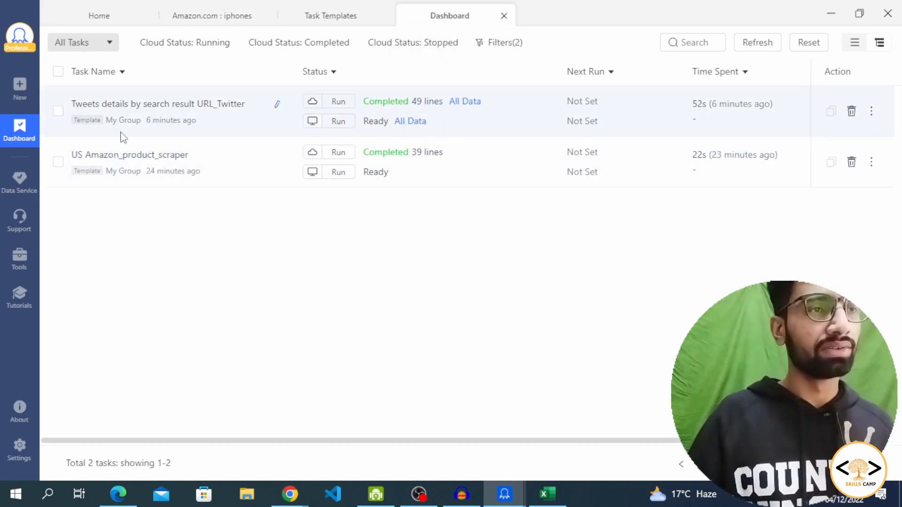
click(440, 109)
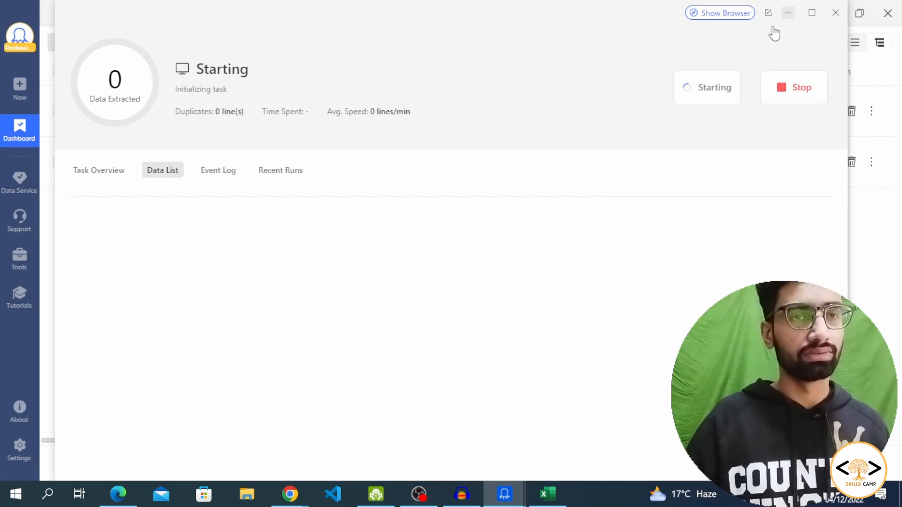
click(789, 13)
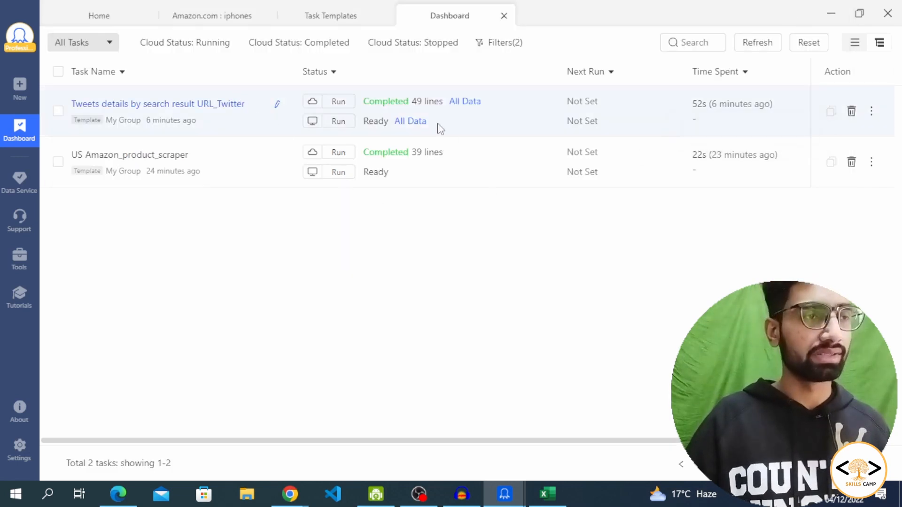
click(474, 105)
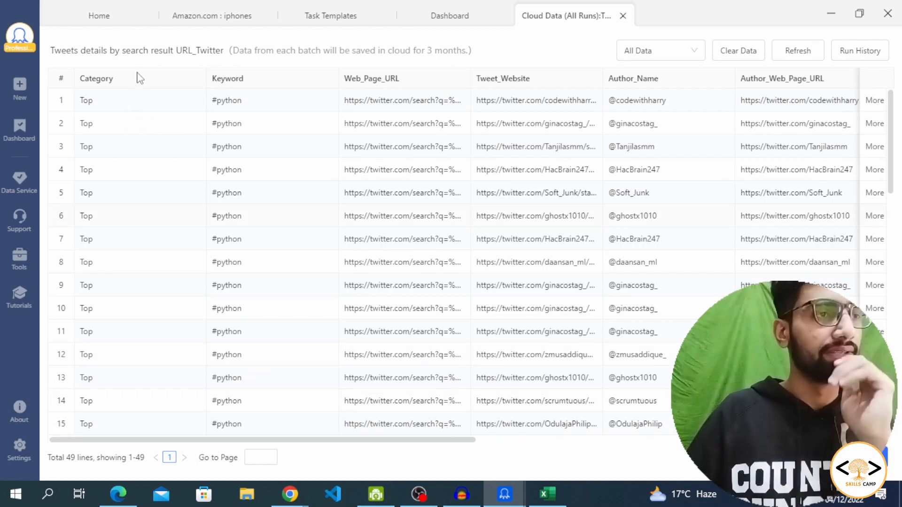
Examine the scraped #python tweet rows and every column from Category through Tweet_Number_of_Reviews.
scroll(217, 263, down, 2)
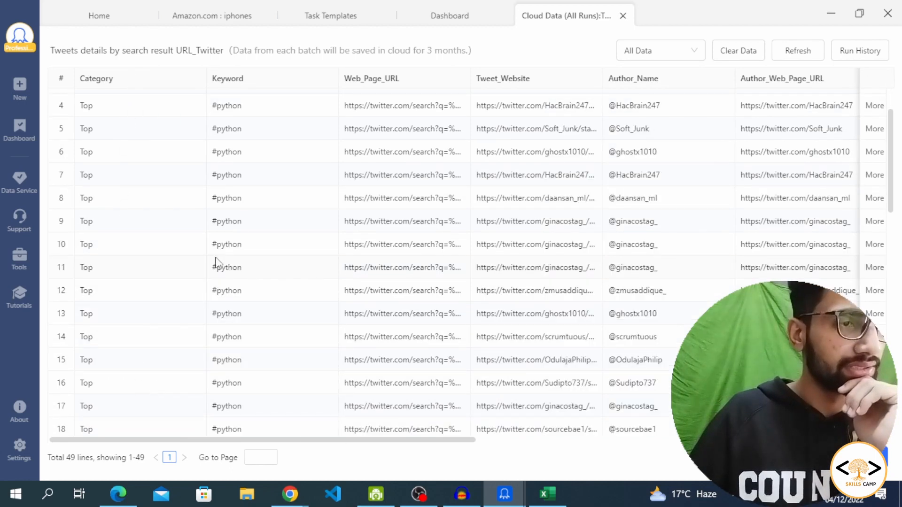
scroll(282, 161, down, 10)
scroll(284, 168, up, 12)
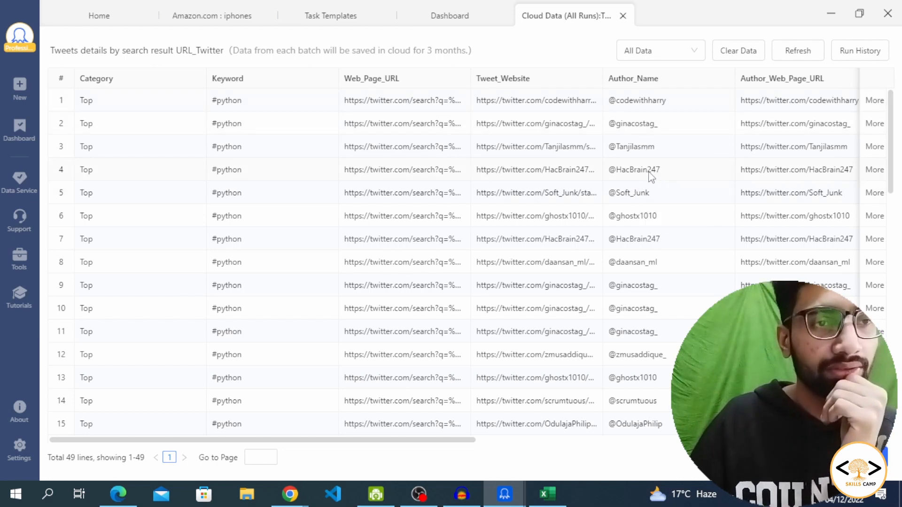
scroll(417, 437, down, 15)
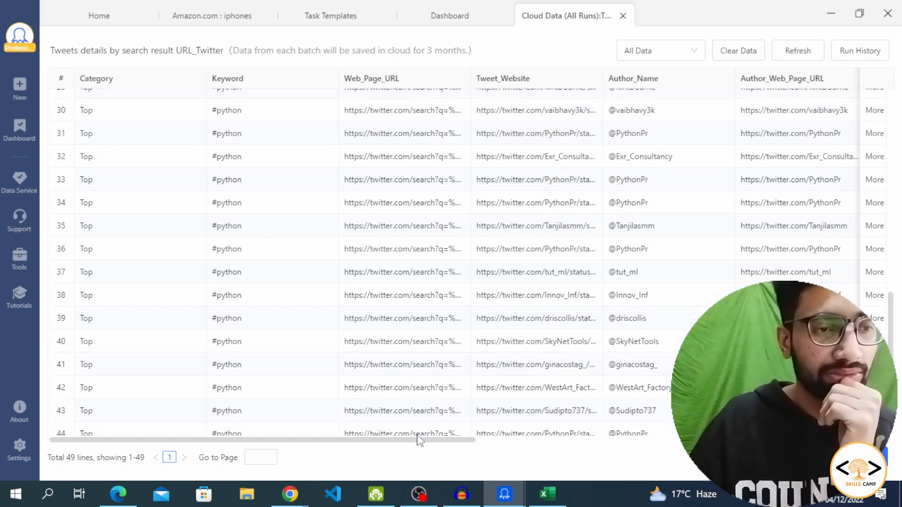
drag(434, 441, 526, 430)
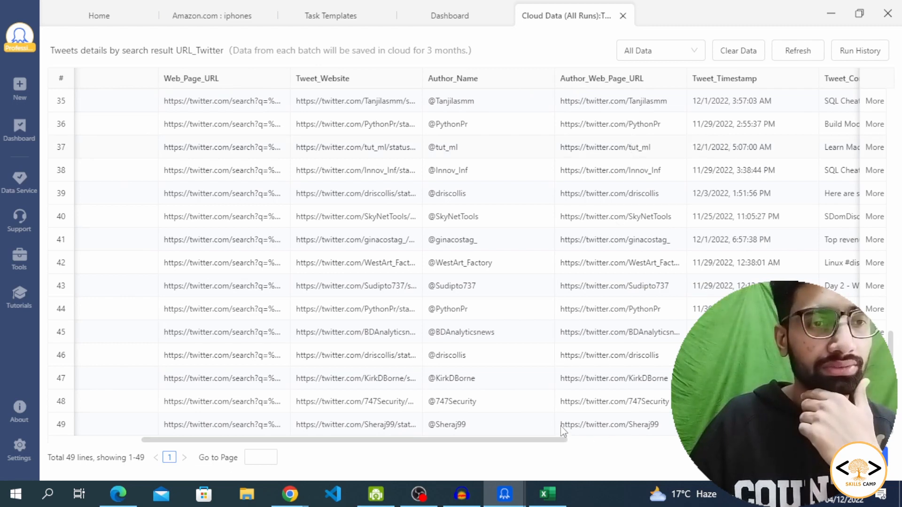
drag(564, 443, 639, 440)
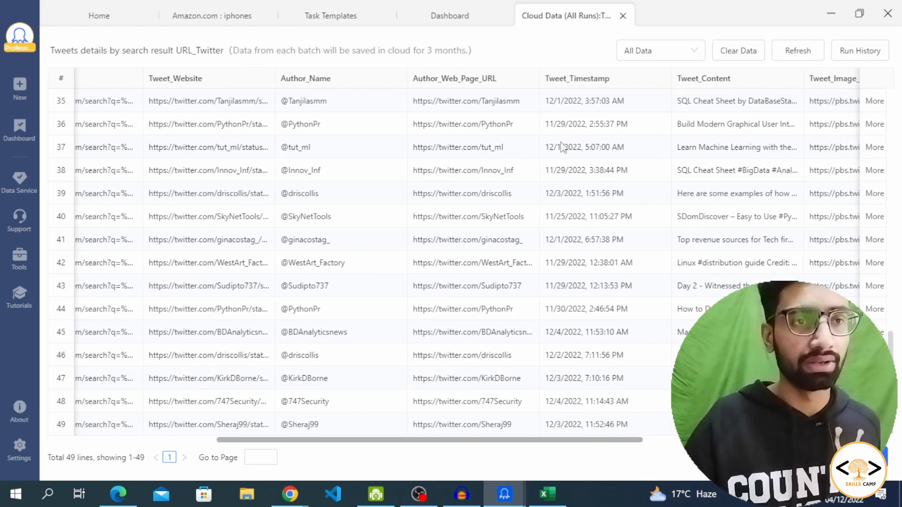
drag(581, 442, 683, 444)
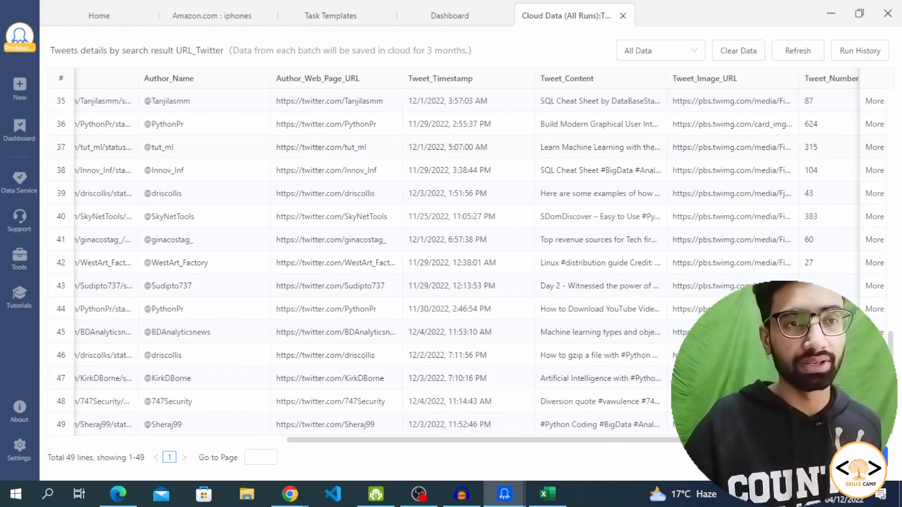
drag(682, 444, 784, 444)
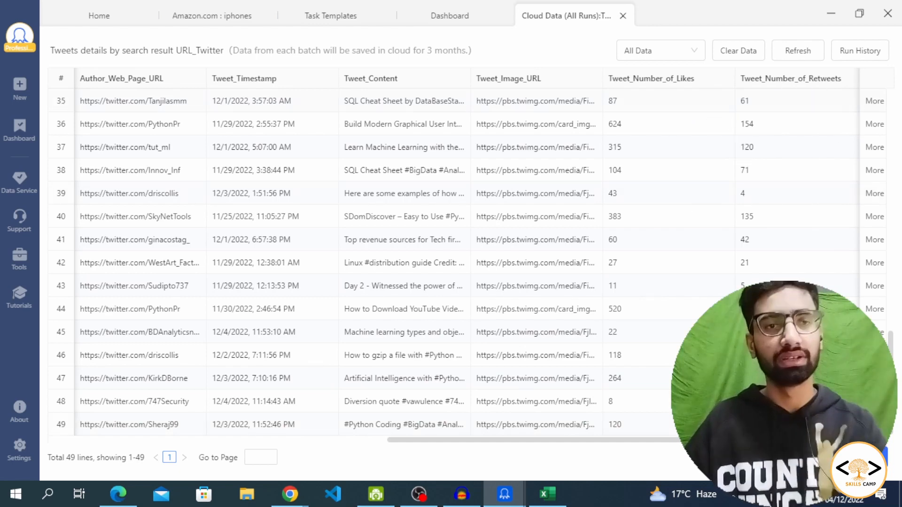
drag(771, 440, 843, 441)
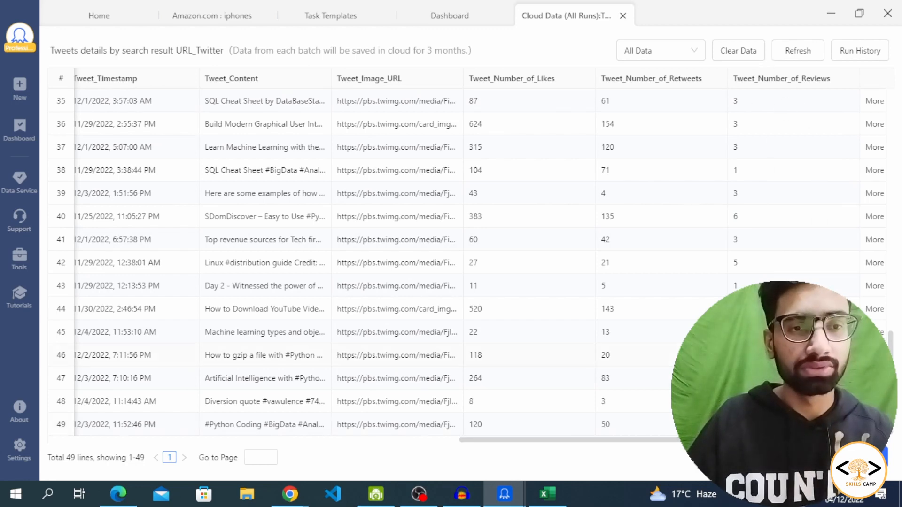
scroll(749, 266, up, 8)
scroll(751, 277, down, 6)
scroll(468, 263, down, 3)
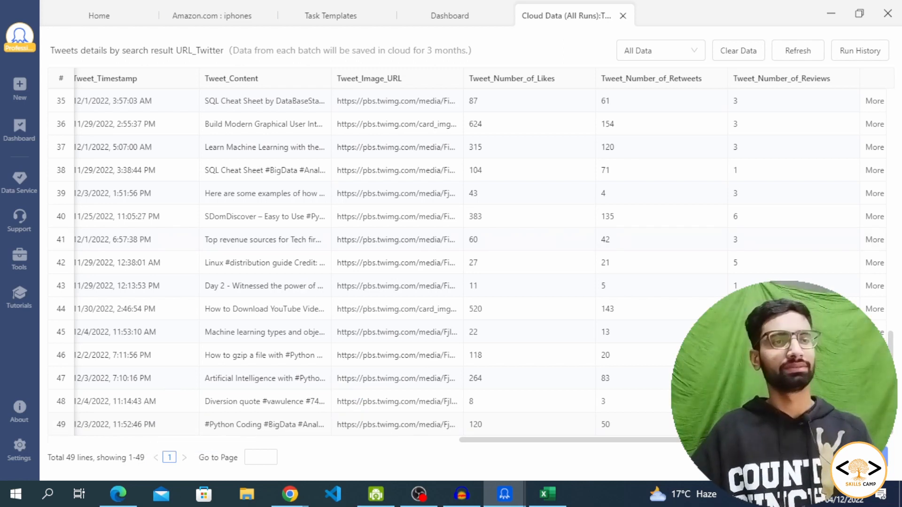
Switch to Excel and choose to save the changes to US Amazon_product_scraper.csv, checking the Twitter run window before returning.
click(547, 494)
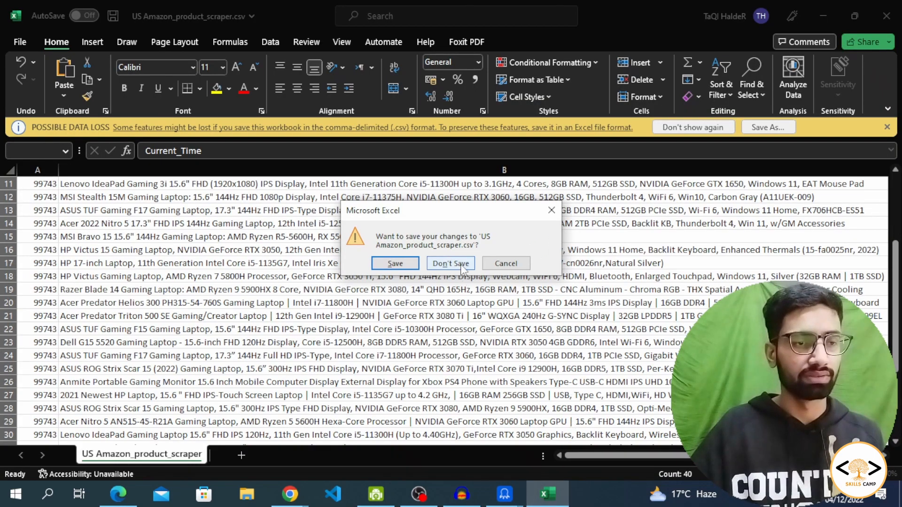
click(408, 267)
mouse_move(504, 494)
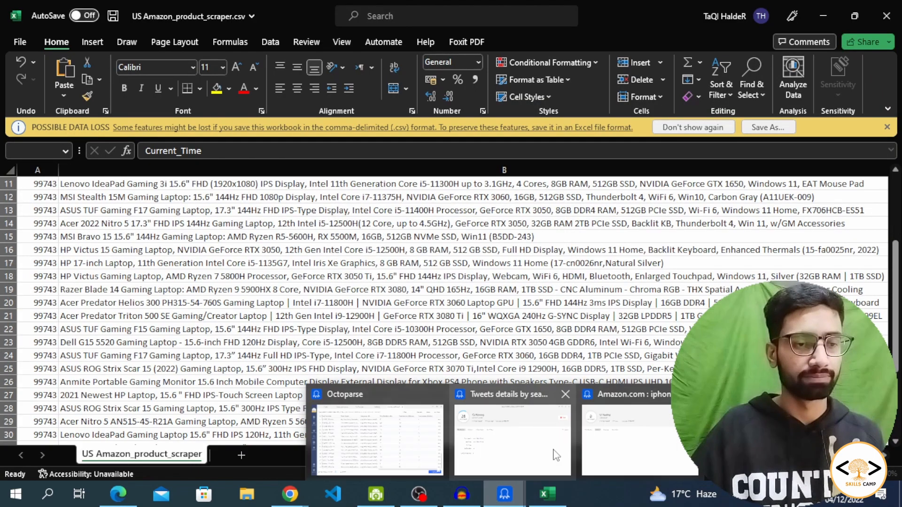
mouse_move(605, 448)
click(525, 447)
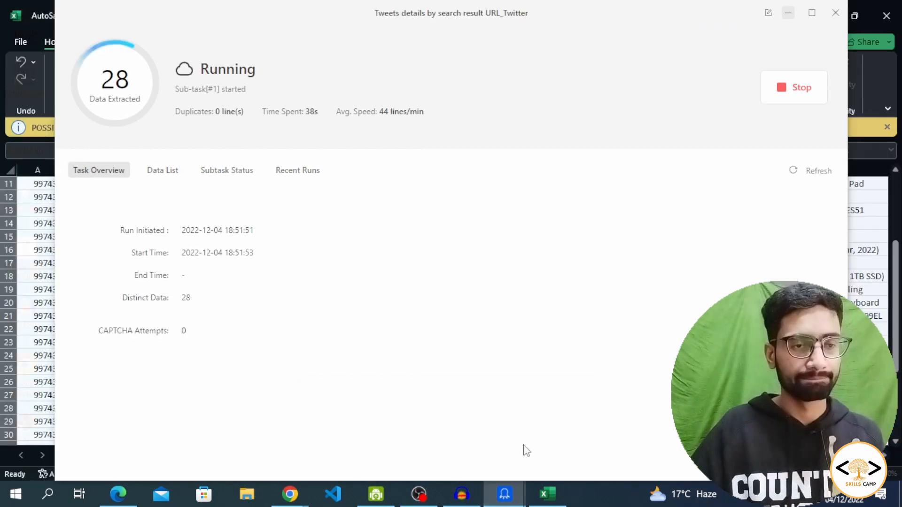
mouse_move(506, 493)
click(627, 436)
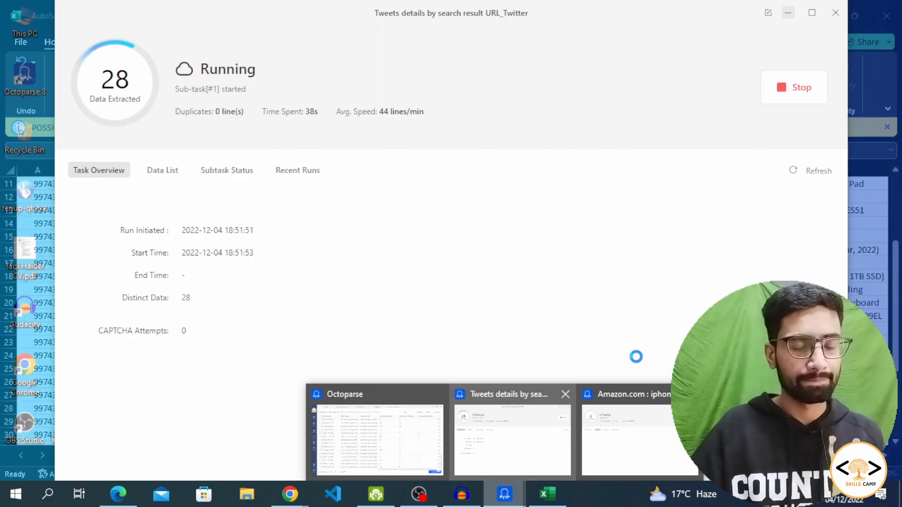
click(790, 10)
Save the workbook as US Amazon_product_scraper.csv in Downloads in CSV UTF-8 format, replacing the existing file.
click(437, 425)
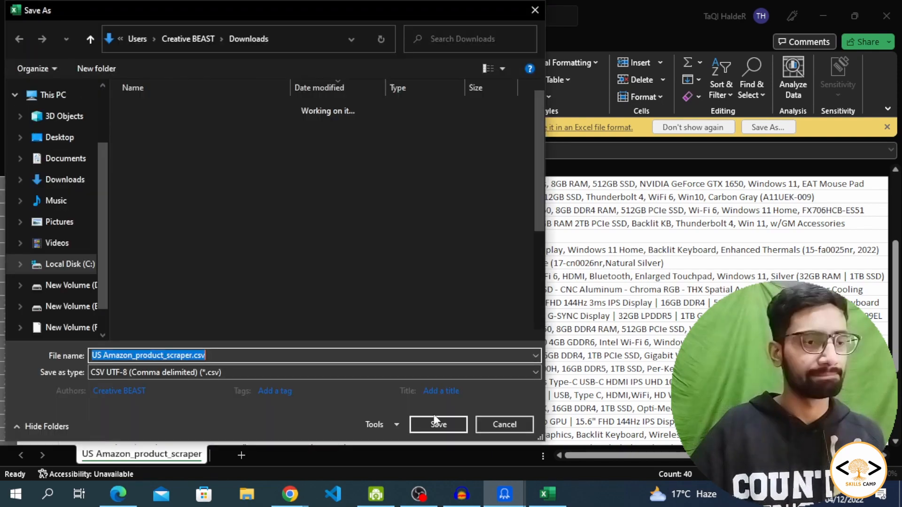
click(439, 426)
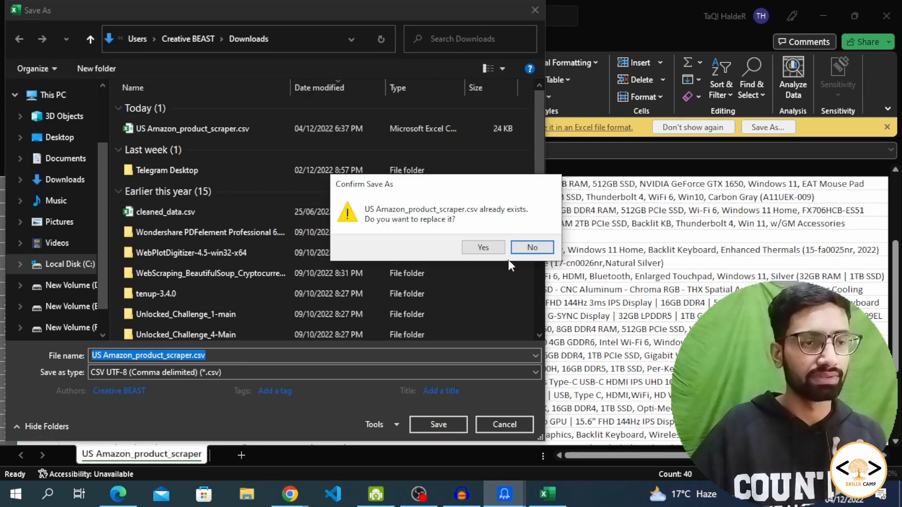
click(485, 247)
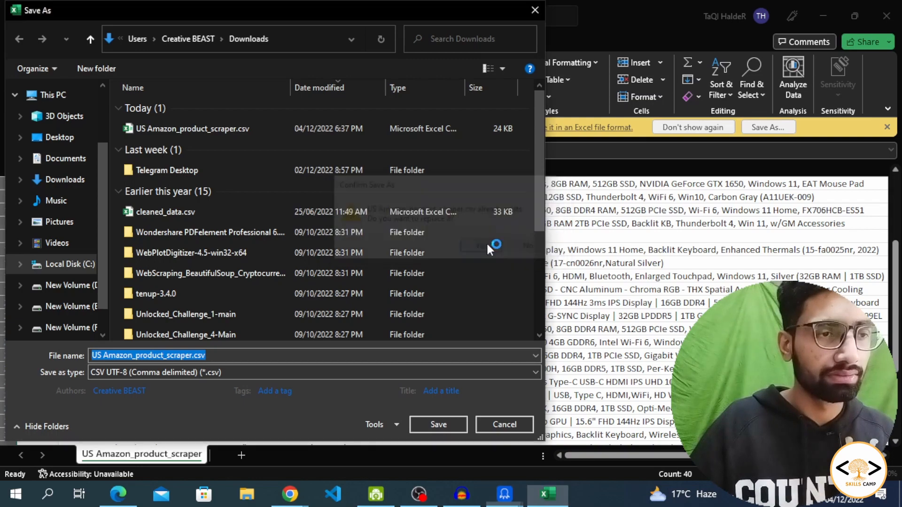
Switch to Octoparse, check the data list of the Amazon.com : iphones run, and bring up the Twitter task's run window.
mouse_move(504, 494)
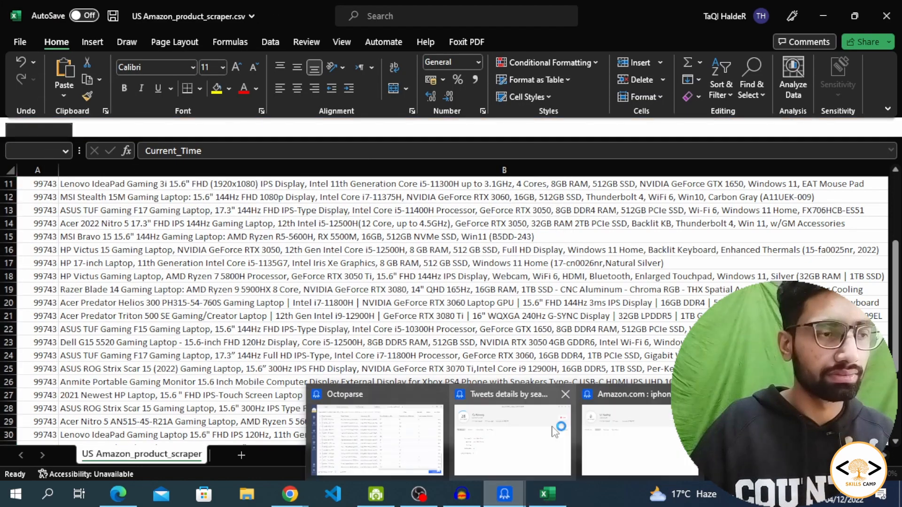
mouse_move(555, 431)
click(619, 430)
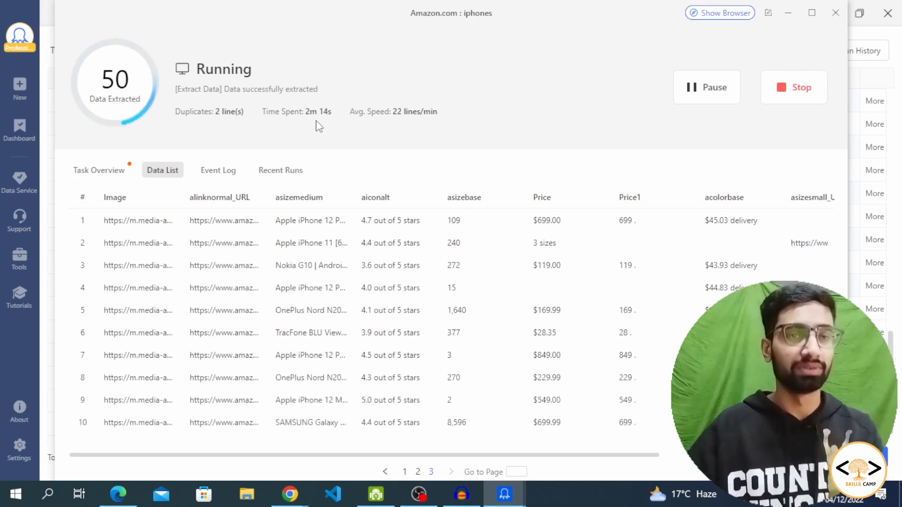
click(789, 14)
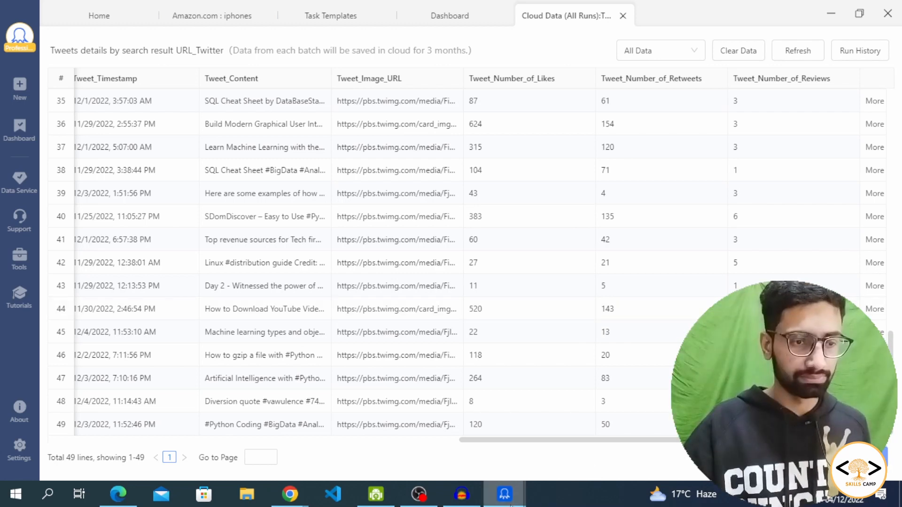
mouse_move(505, 495)
click(545, 443)
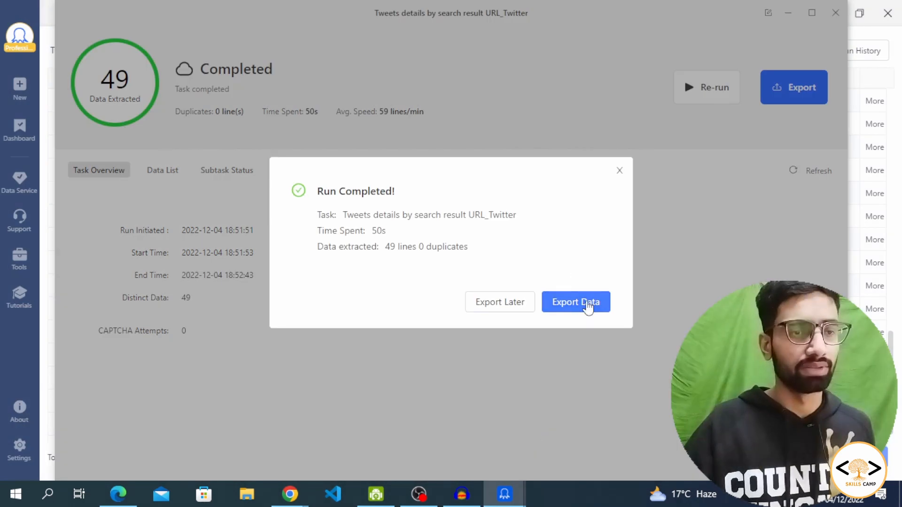
Export all Twitter task data as CSV to Downloads as Tweets details by search result URL_Twitter, and open the exported file.
click(589, 304)
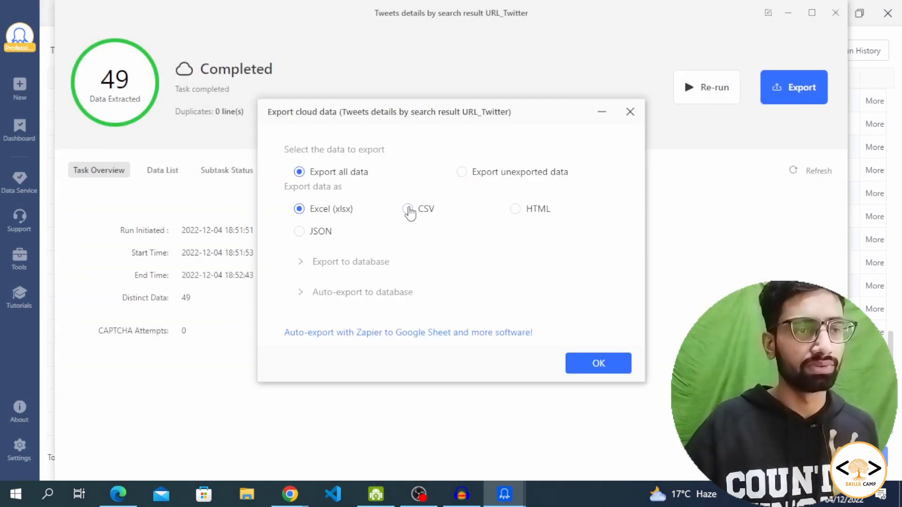
click(408, 209)
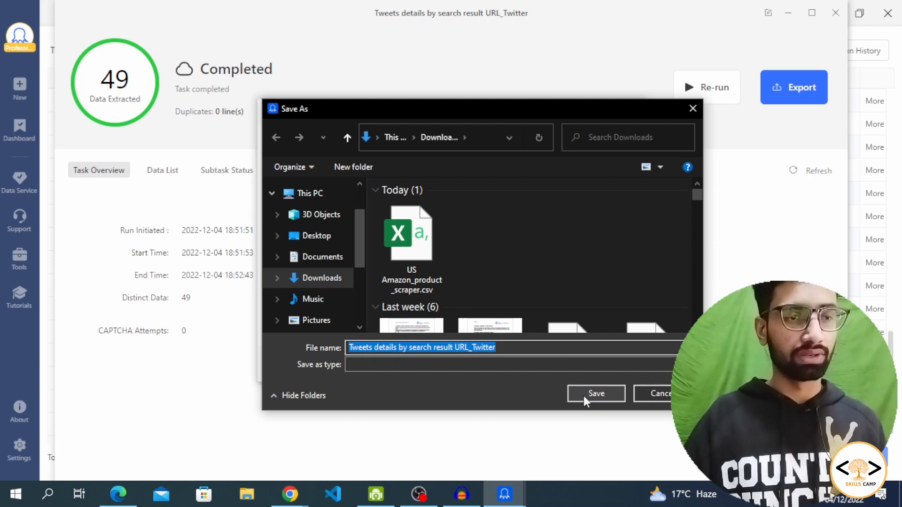
click(609, 397)
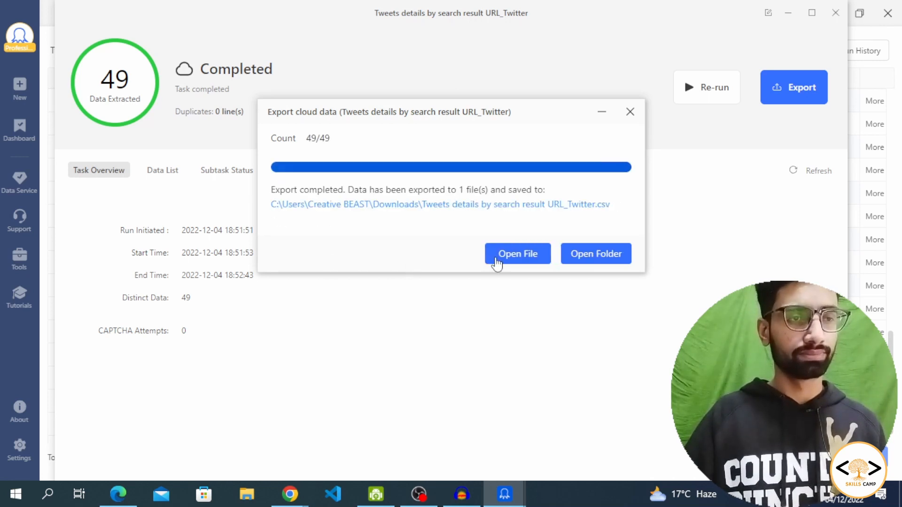
click(538, 257)
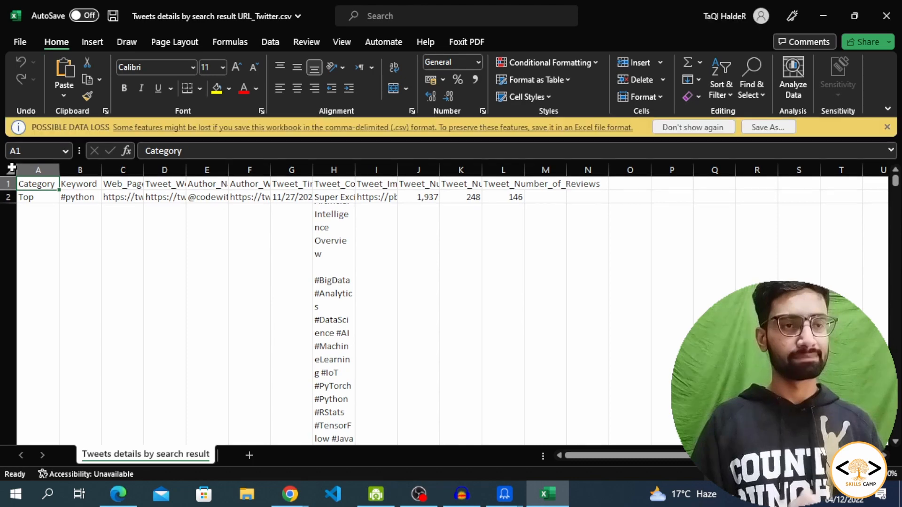
Fit the widths of all columns in the exported Twitter CSV to their contents.
click(10, 169)
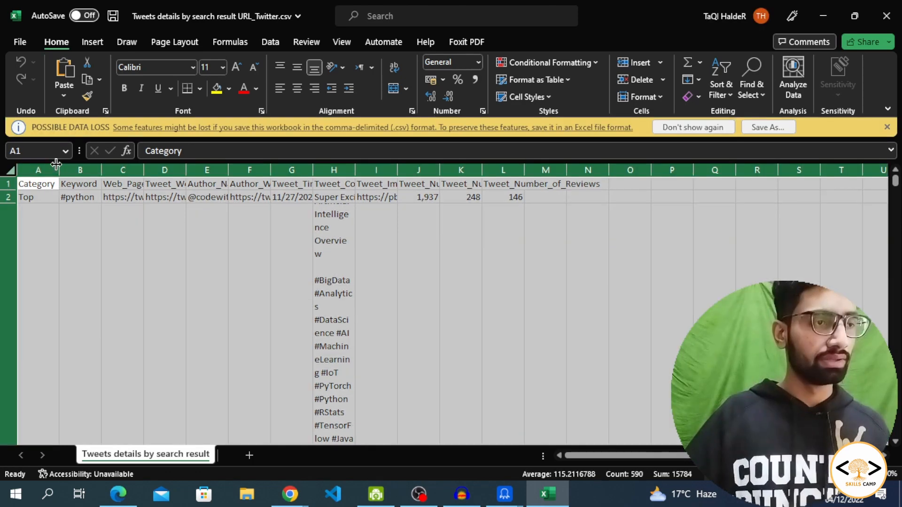
double_click(57, 165)
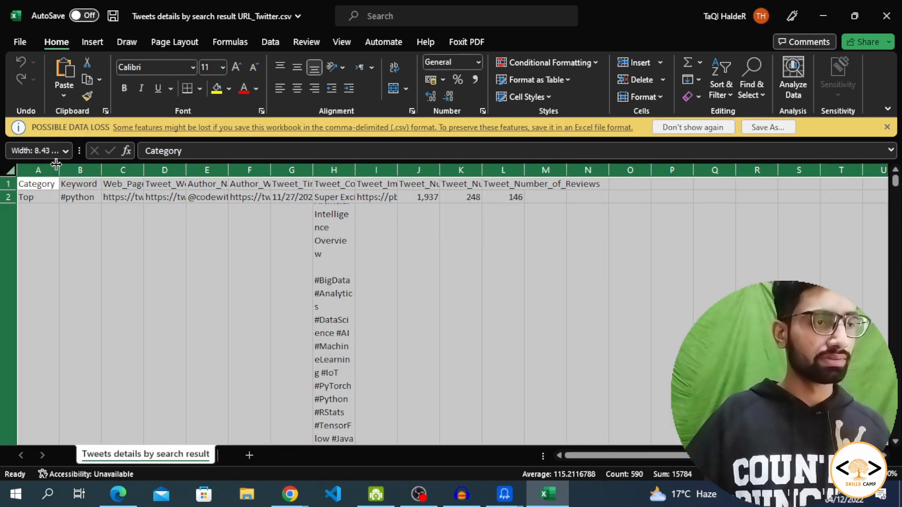
click(197, 259)
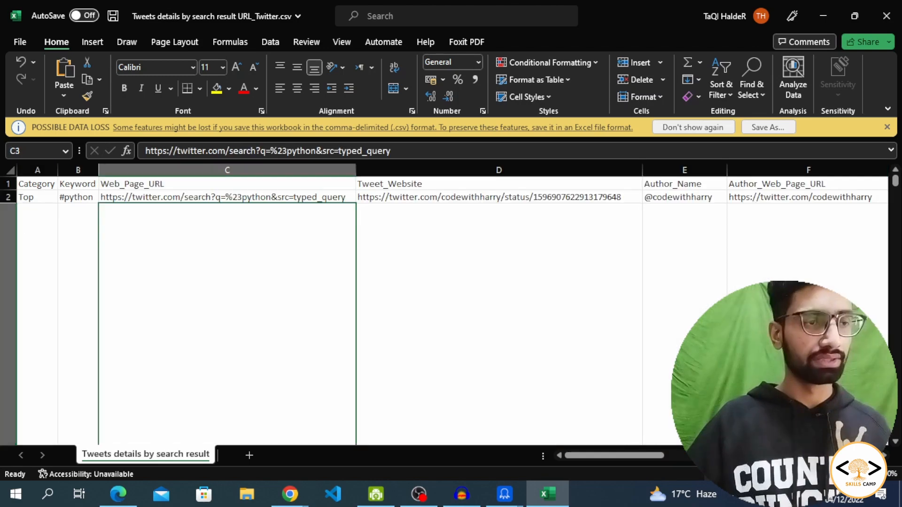
Examine the exported #python tweet rows and their columns, including an overview of the whole sheet.
drag(645, 456, 470, 441)
click(518, 310)
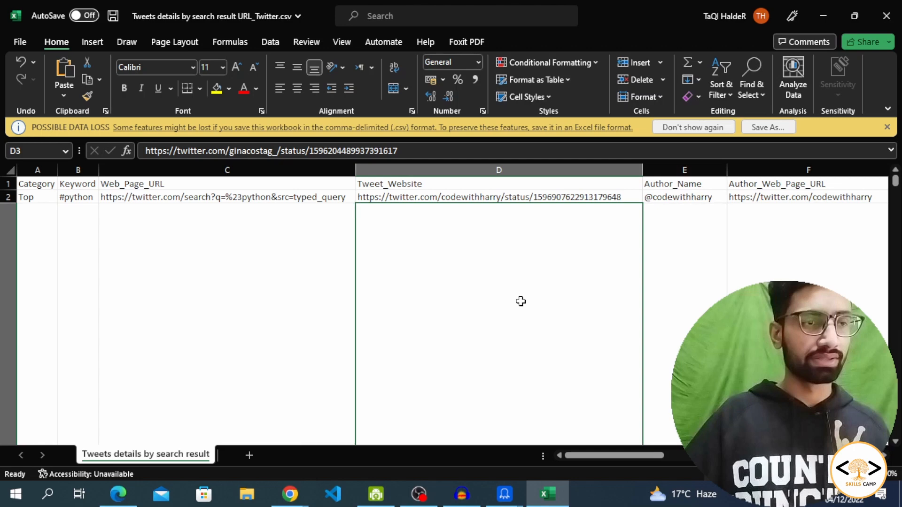
scroll(520, 301, down, 3)
scroll(205, 319, down, 3)
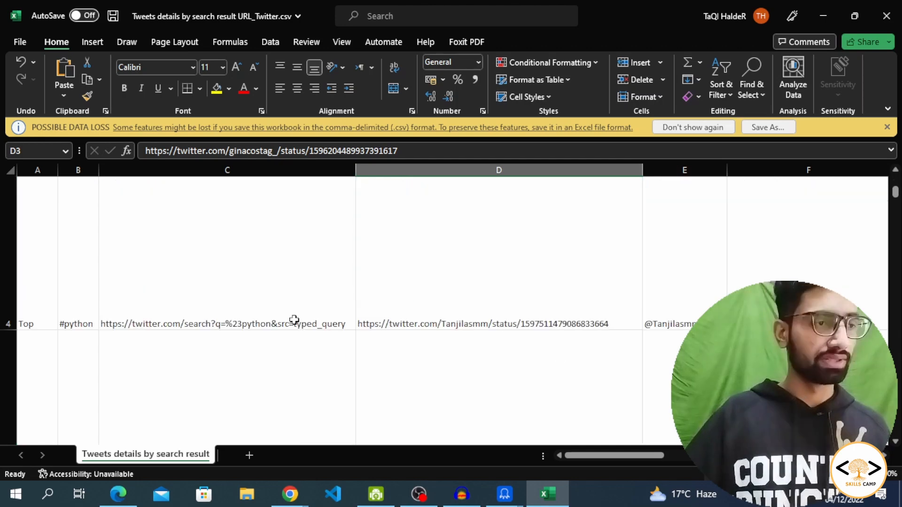
scroll(296, 321, down, 3)
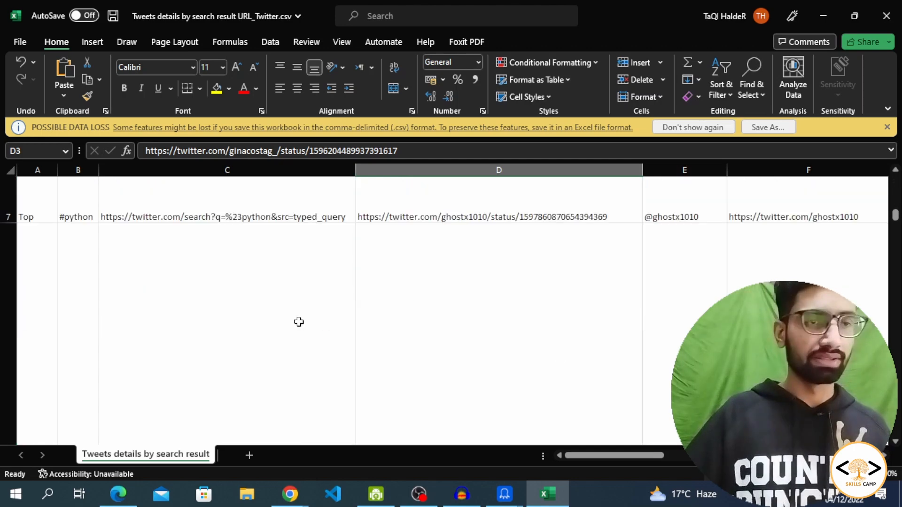
scroll(299, 322, down, 3)
ctrl+scroll(328, 296, down, 2)
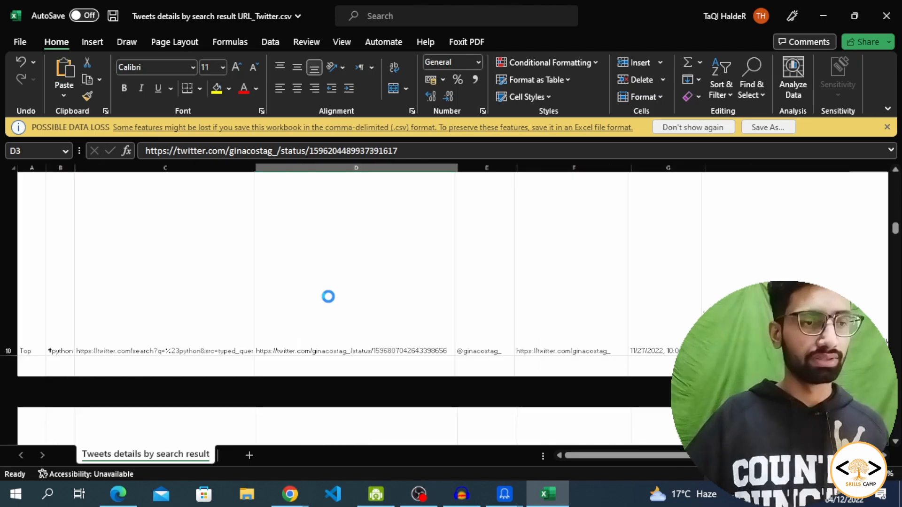
ctrl+scroll(328, 297, down, 3)
scroll(299, 327, up, 2)
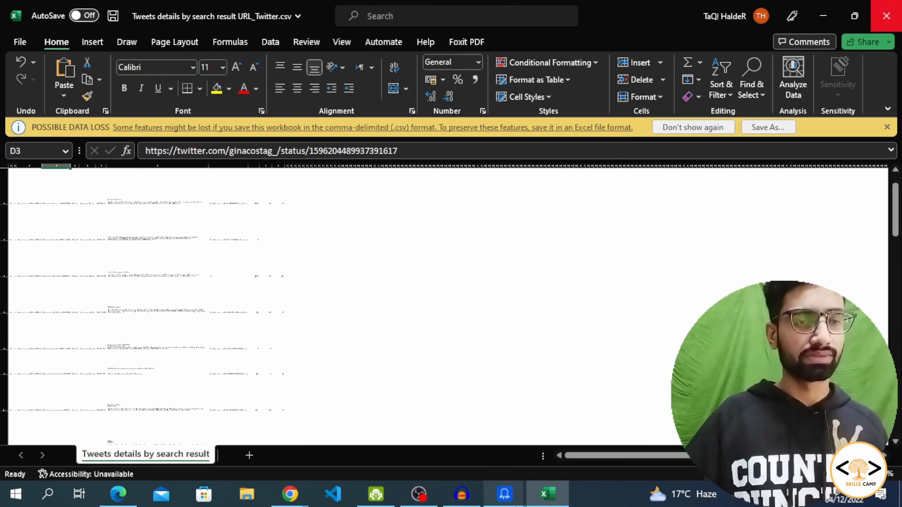
Close the Tweets details by search result URL_Twitter.csv workbook without saving the changes.
click(515, 506)
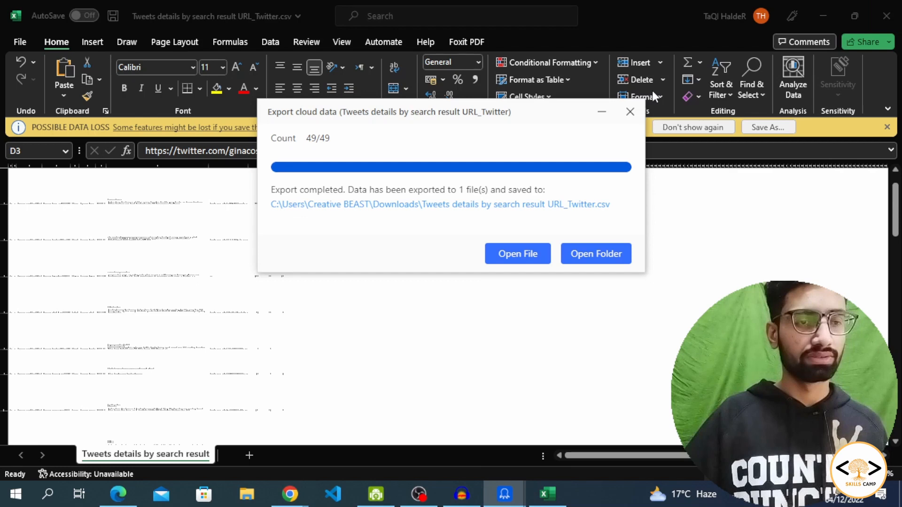
click(886, 16)
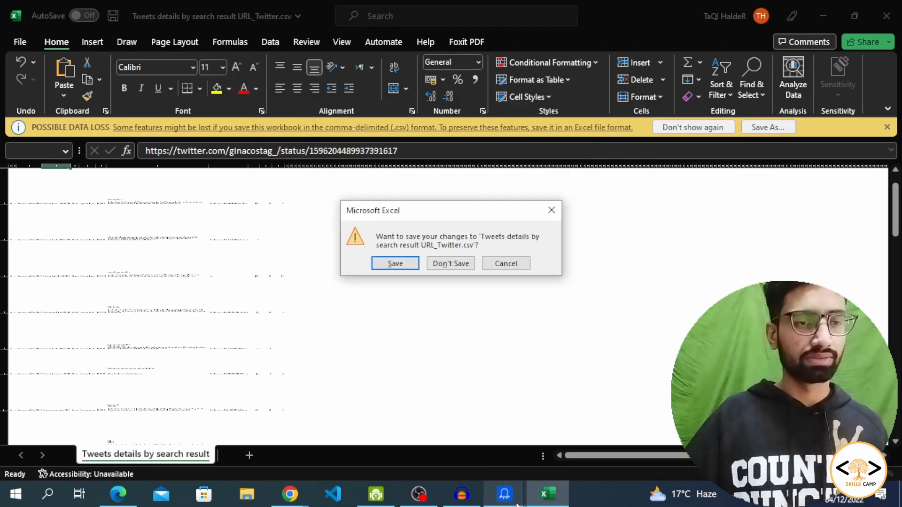
click(453, 266)
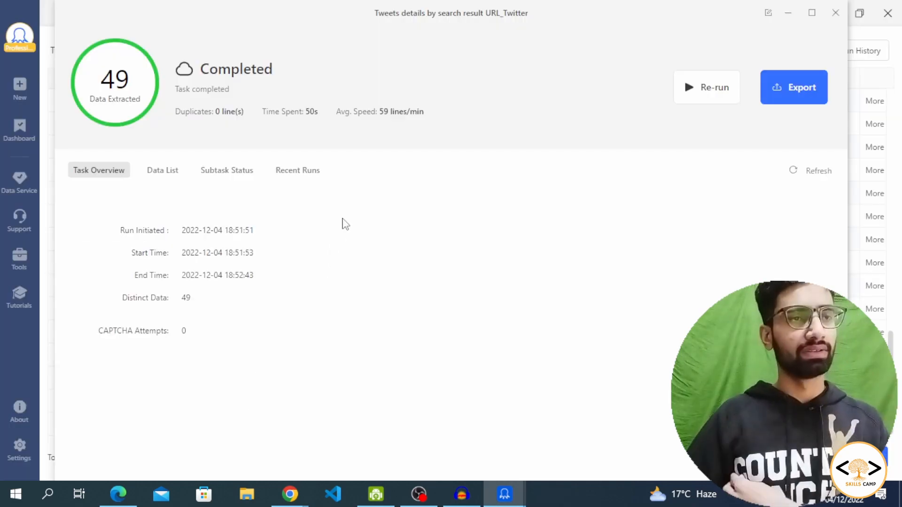
Check the task overview of the Amazon.com : iphones run and review the details of its failed URLs.
mouse_move(505, 492)
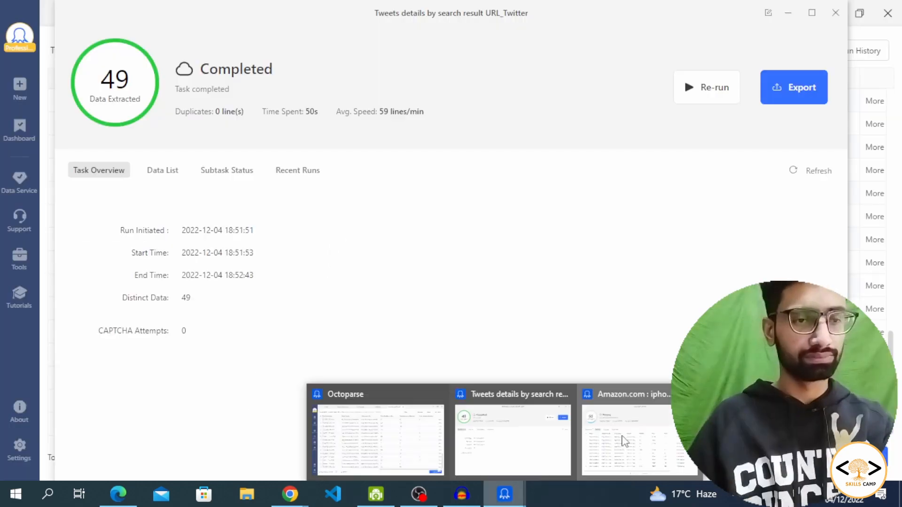
click(623, 442)
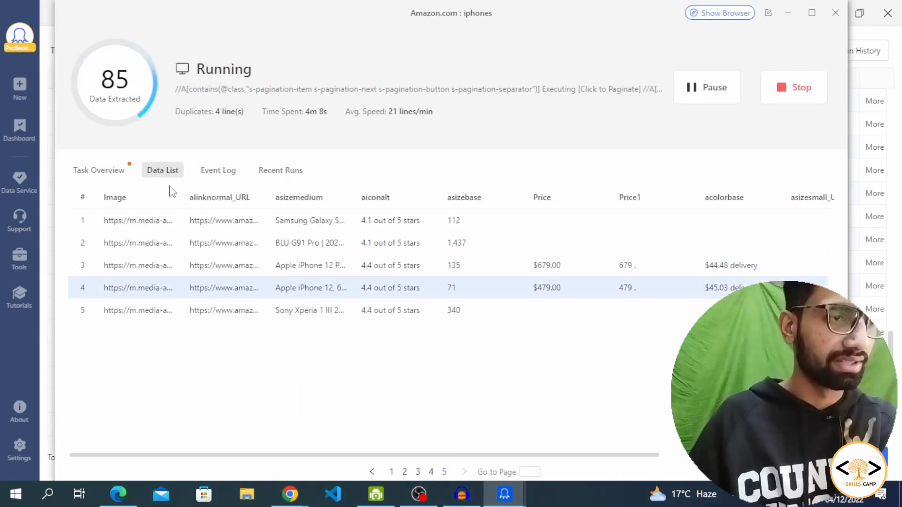
click(111, 179)
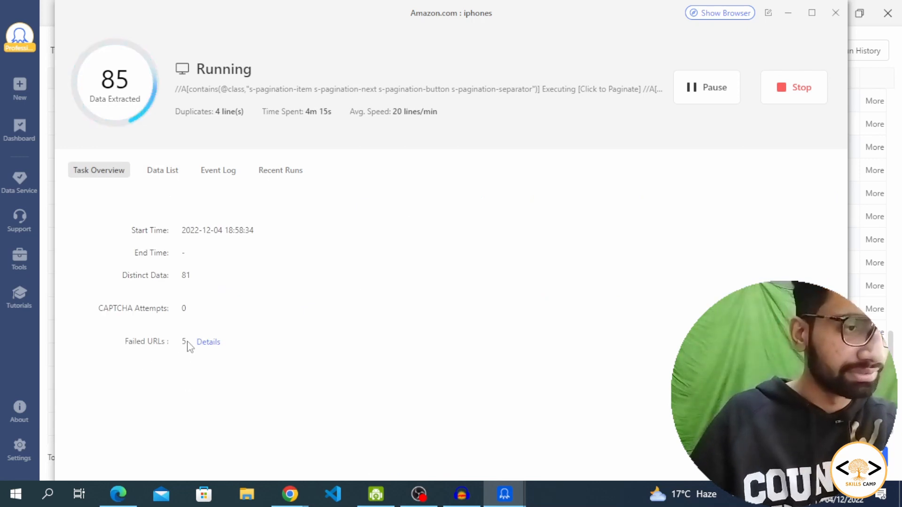
click(213, 347)
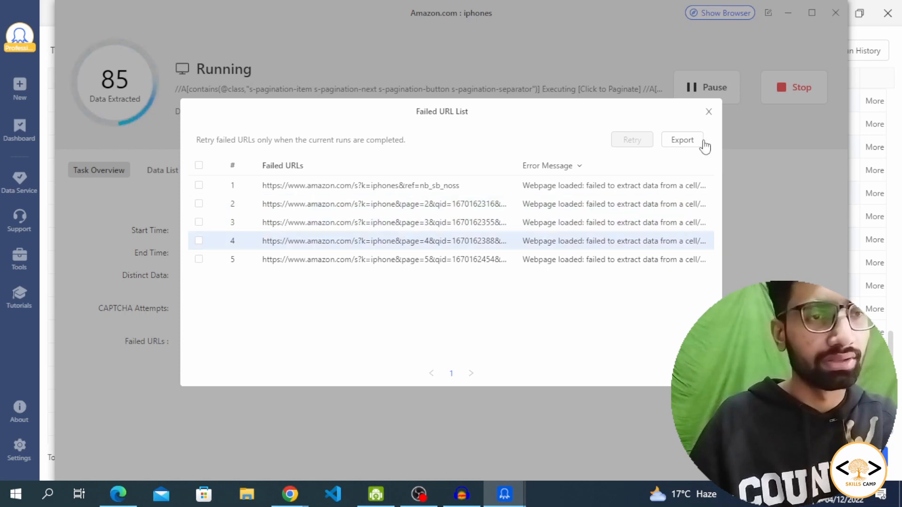
click(708, 113)
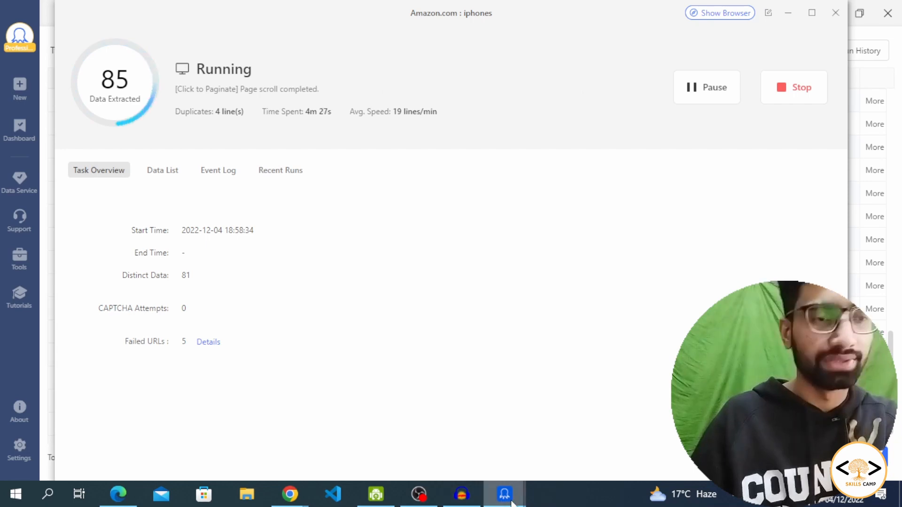
Bring up the Twitter task's run window and start another export of its data.
mouse_move(504, 493)
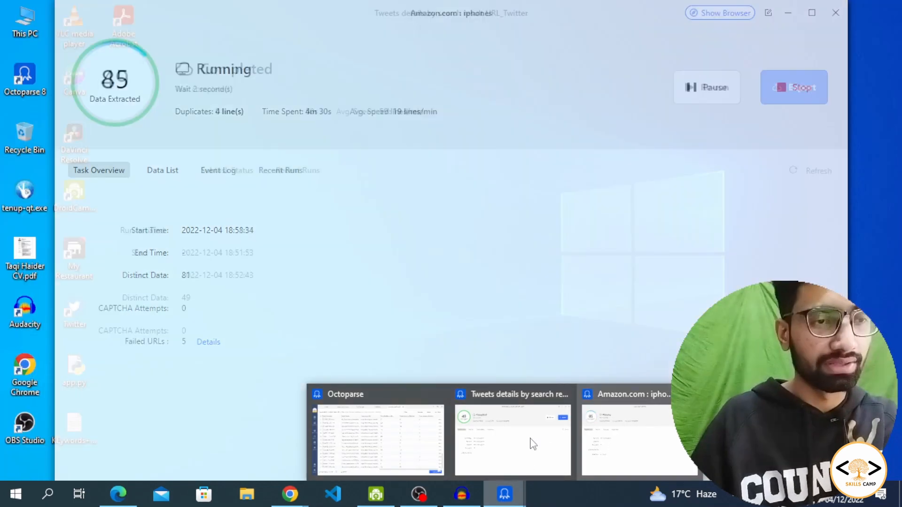
click(532, 444)
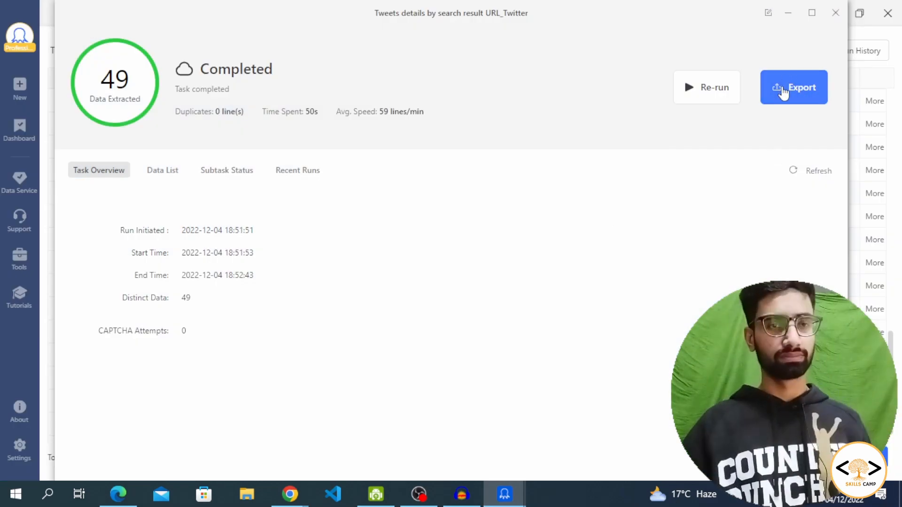
click(783, 96)
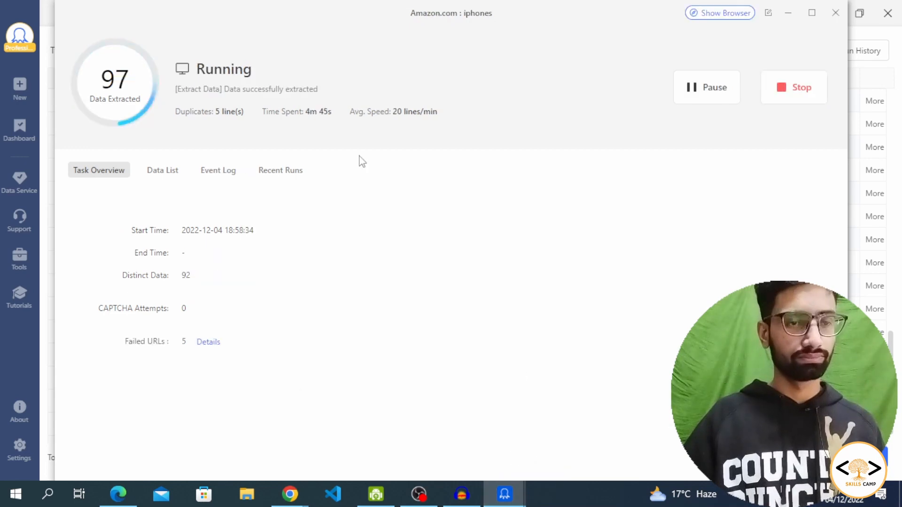
Stop the Amazon.com : iphones run and start exporting its extracted data.
click(725, 91)
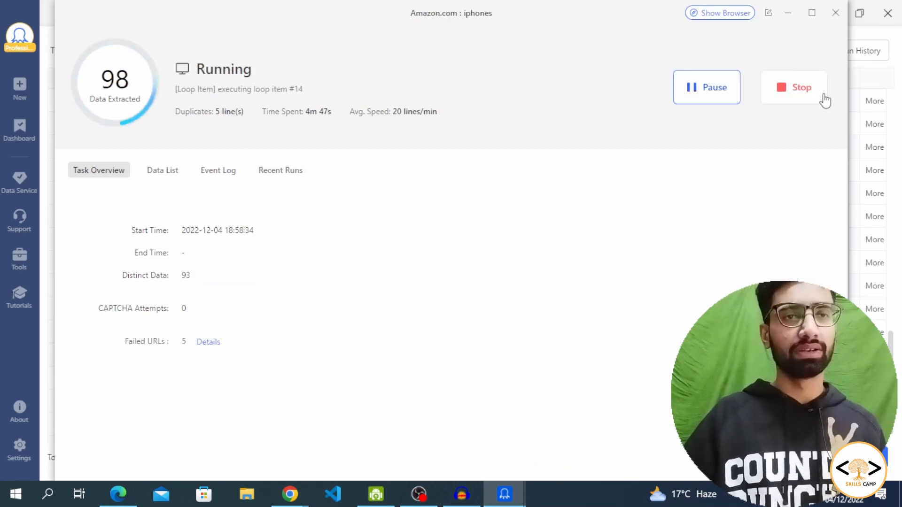
click(811, 91)
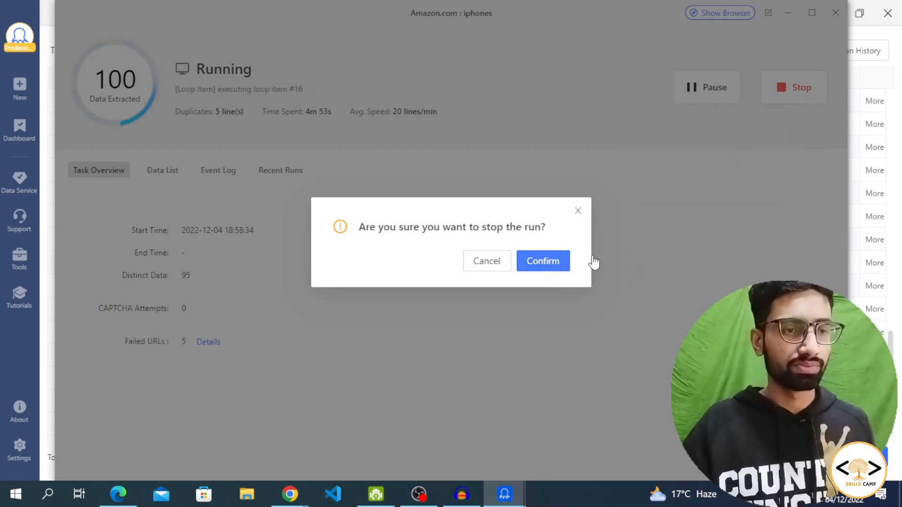
click(540, 262)
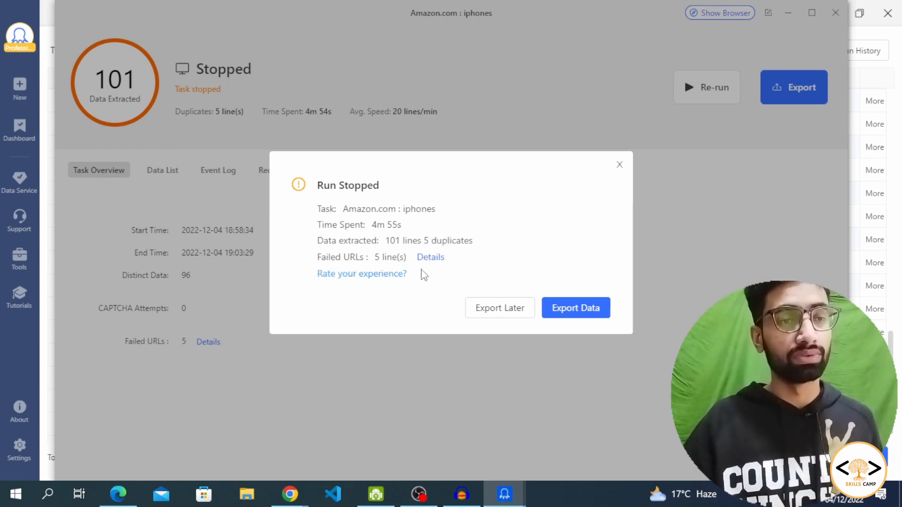
click(588, 308)
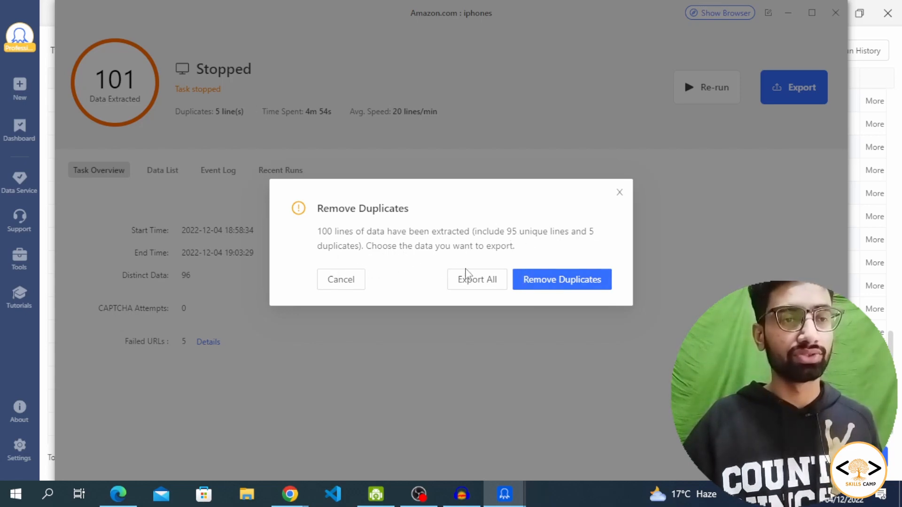
click(466, 271)
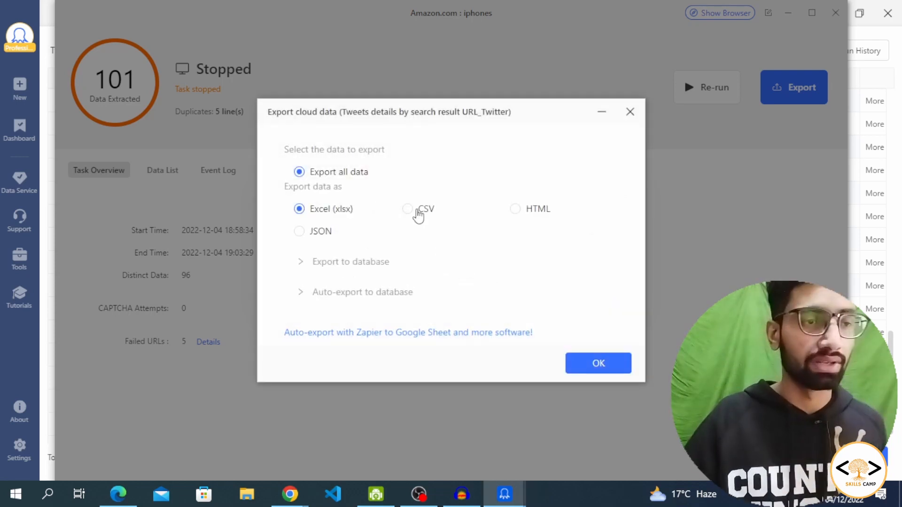
Export all Twitter task data as Excel (xlsx) to Downloads, choosing Tweets details by search result URL_Twitter.csv as the file name and accepting replacement.
click(418, 214)
click(332, 216)
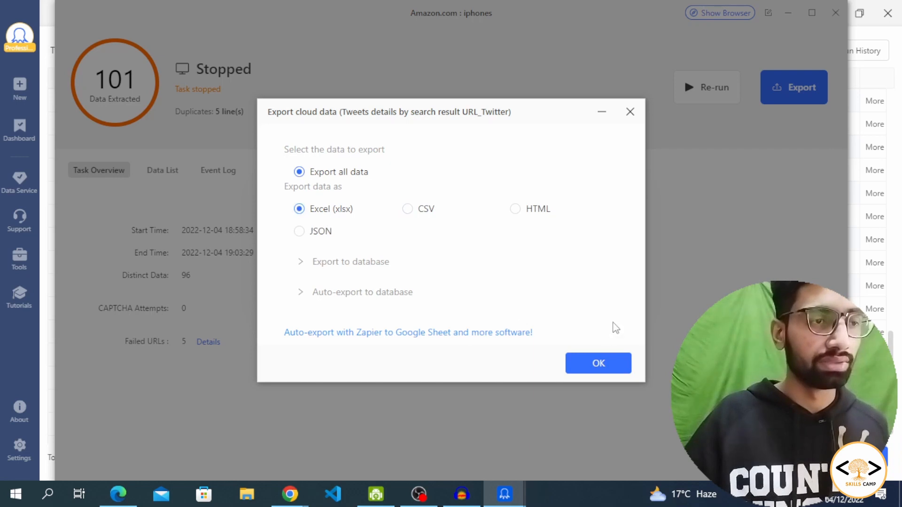
click(598, 365)
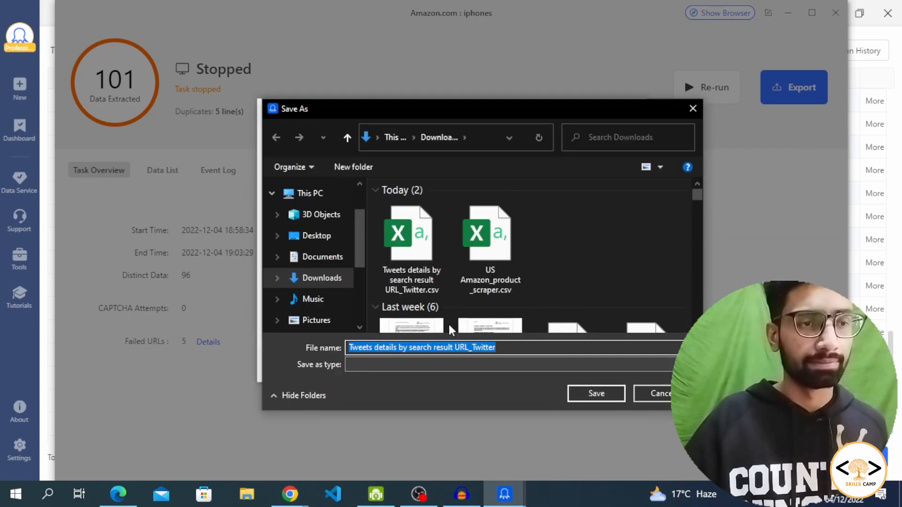
click(409, 235)
click(596, 394)
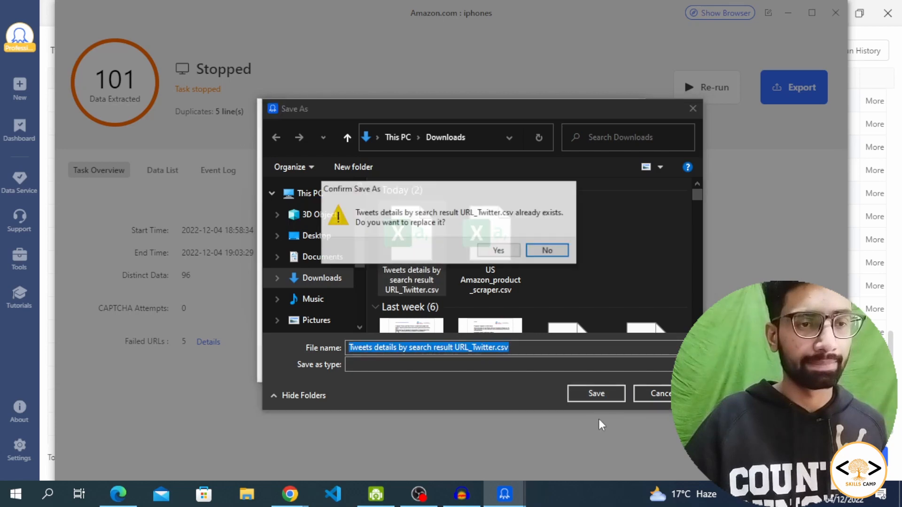
click(498, 253)
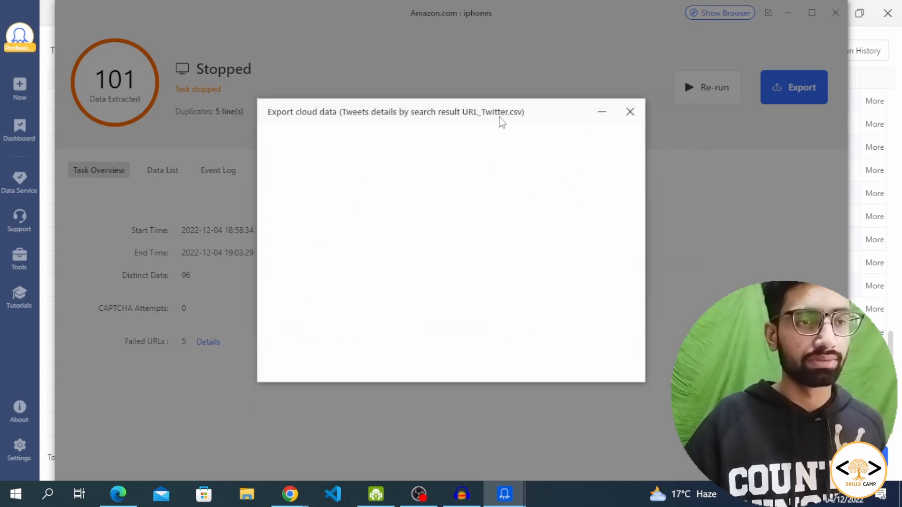
Move the Twitter export window aside, choose to remove duplicates from the Amazon.com : iphones export, and bring the Twitter export window forward.
drag(505, 122, 193, 185)
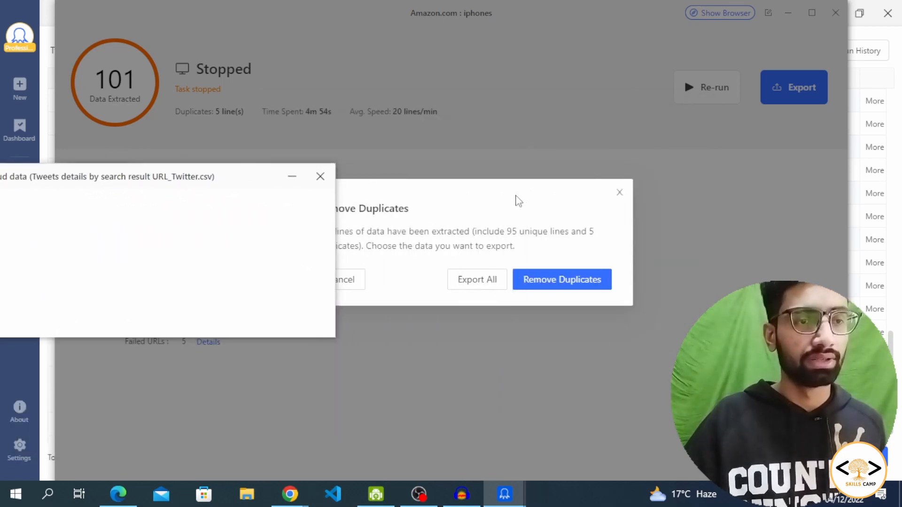
click(575, 284)
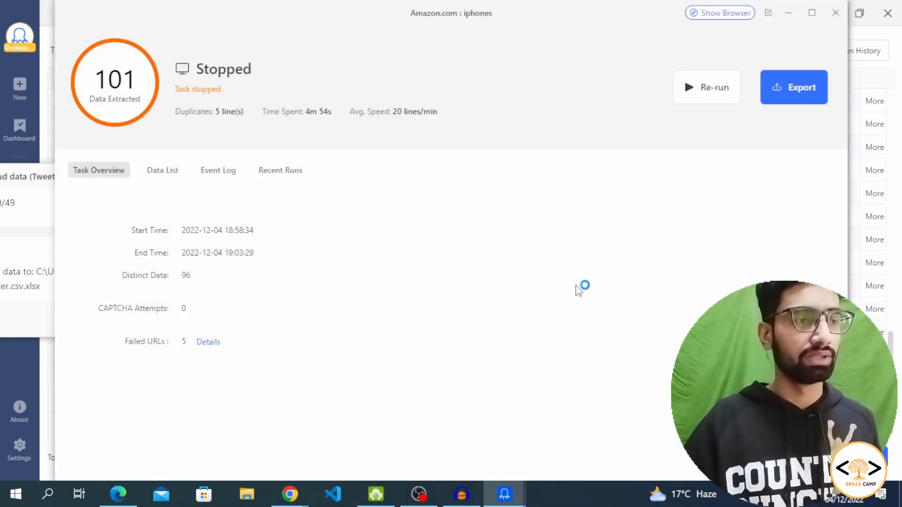
click(14, 176)
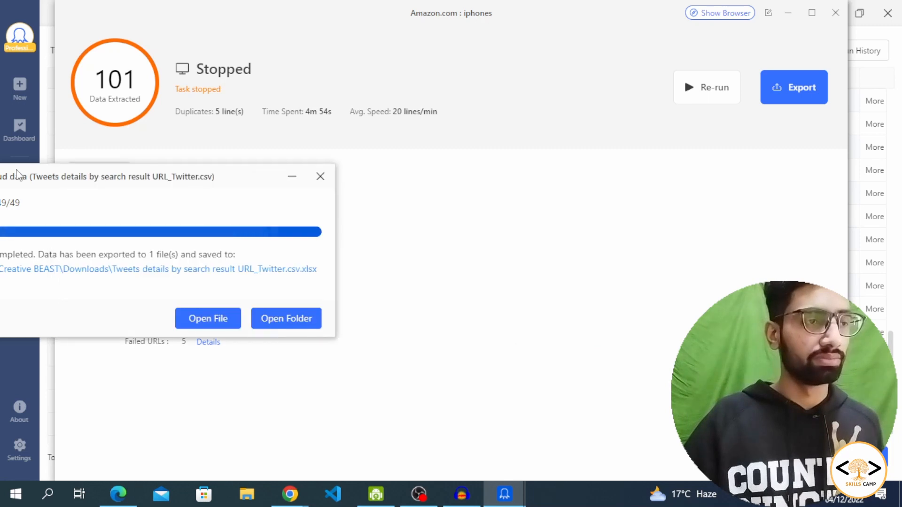
Open the exported Twitter workbook in Excel, minimizing the Twitter export window and the Amazon.com : iphones run window.
click(221, 320)
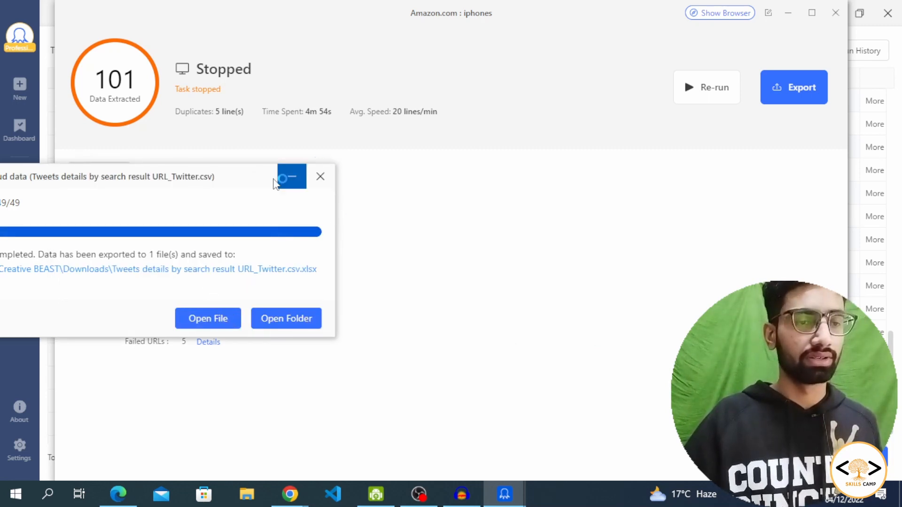
click(292, 177)
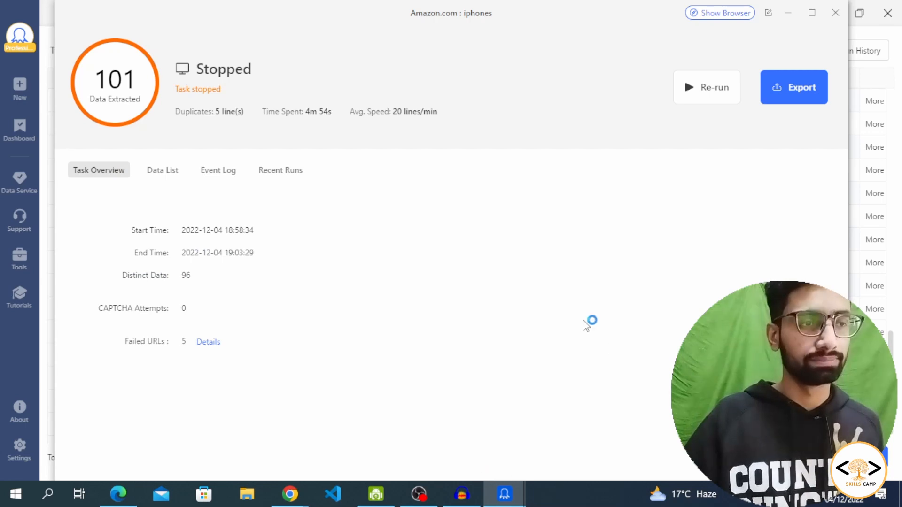
mouse_move(503, 497)
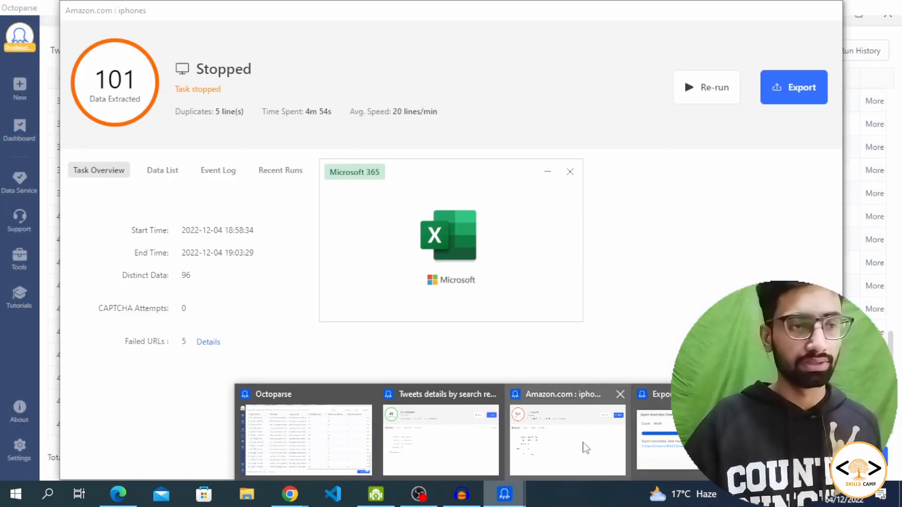
click(582, 444)
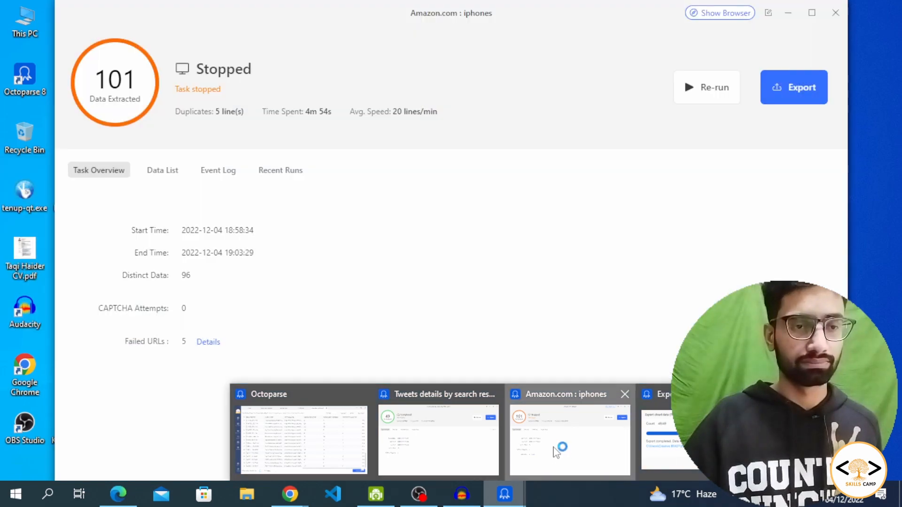
click(557, 449)
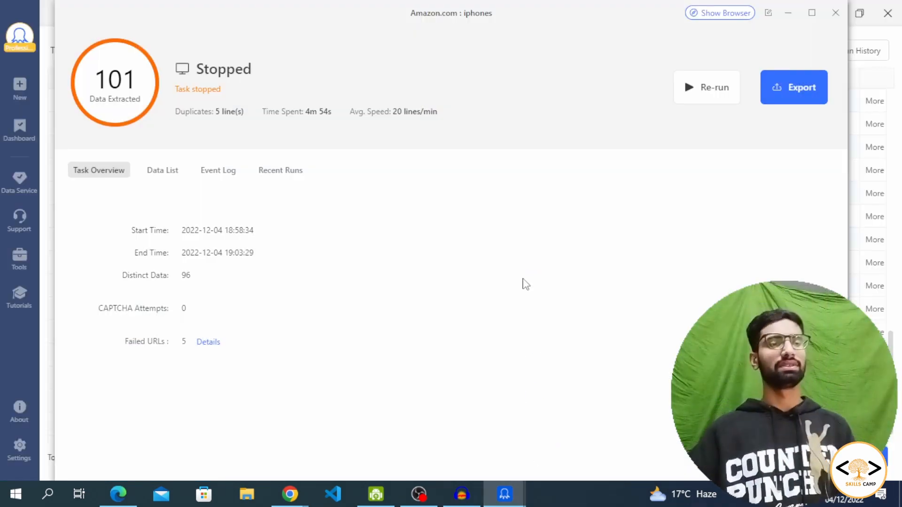
click(504, 493)
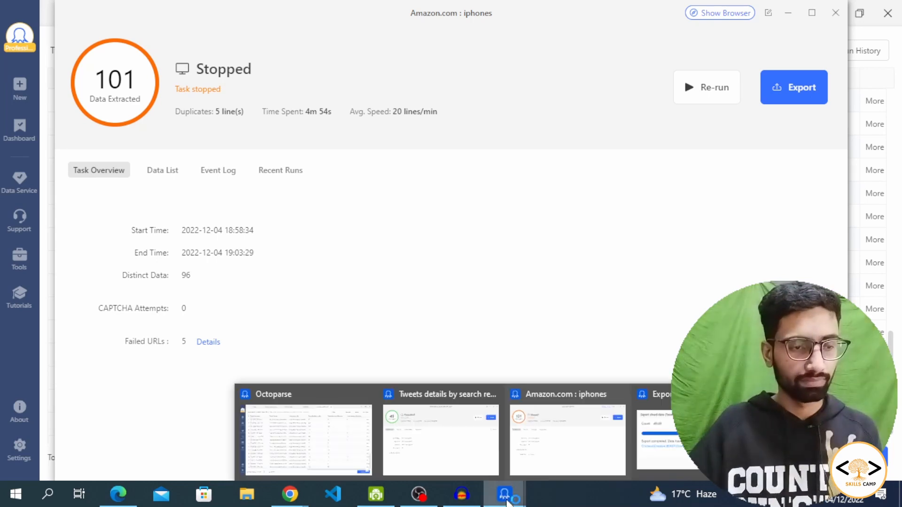
click(788, 12)
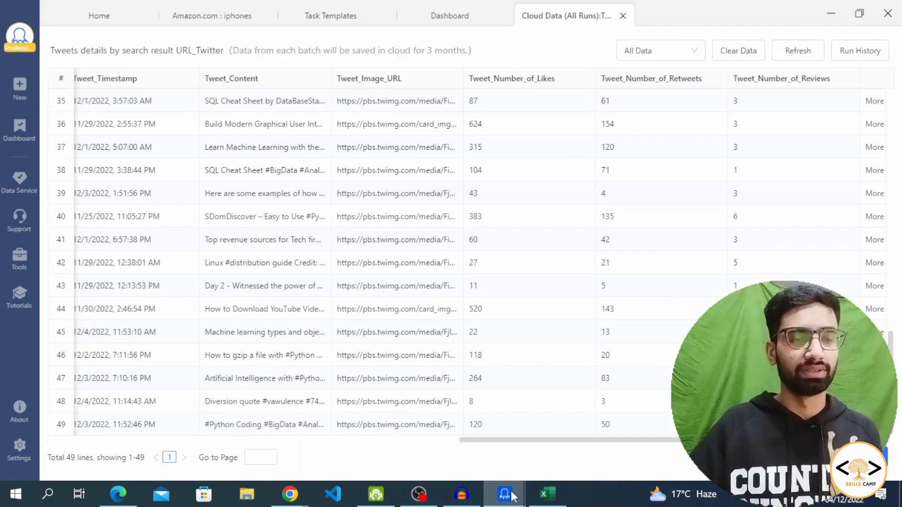
click(536, 497)
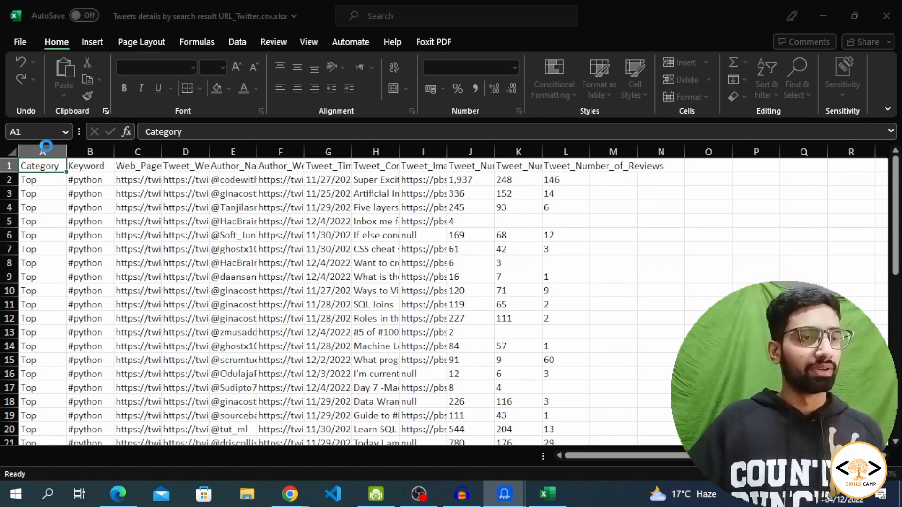
Fit all columns of the Twitter workbook to their contents and look through its tweet rows and columns.
click(12, 151)
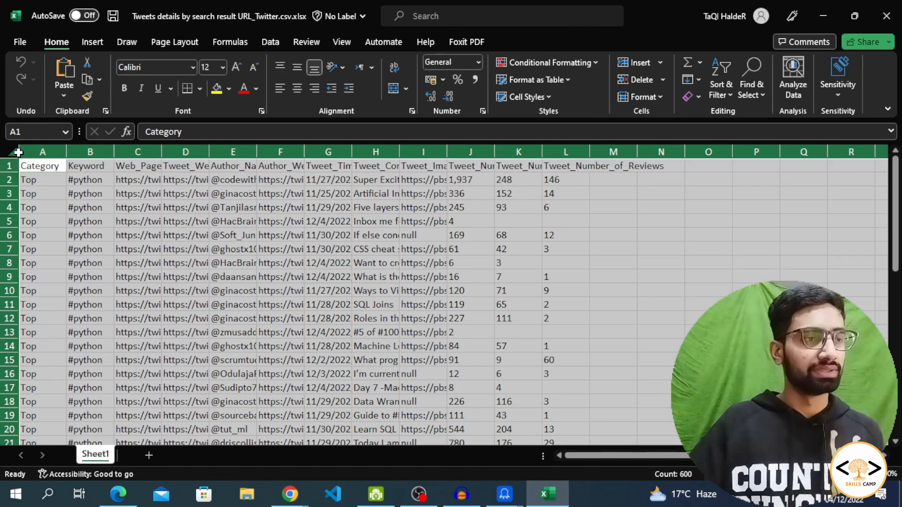
double_click(67, 152)
click(449, 296)
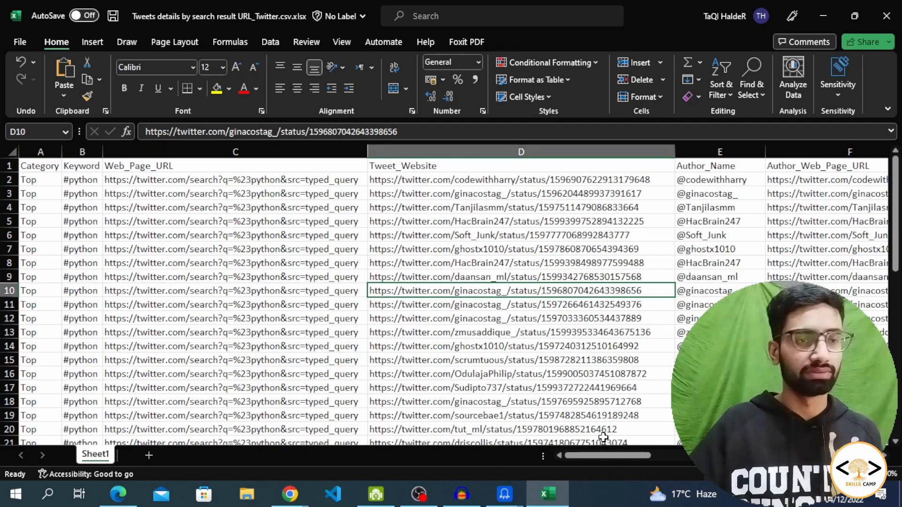
drag(604, 456, 660, 464)
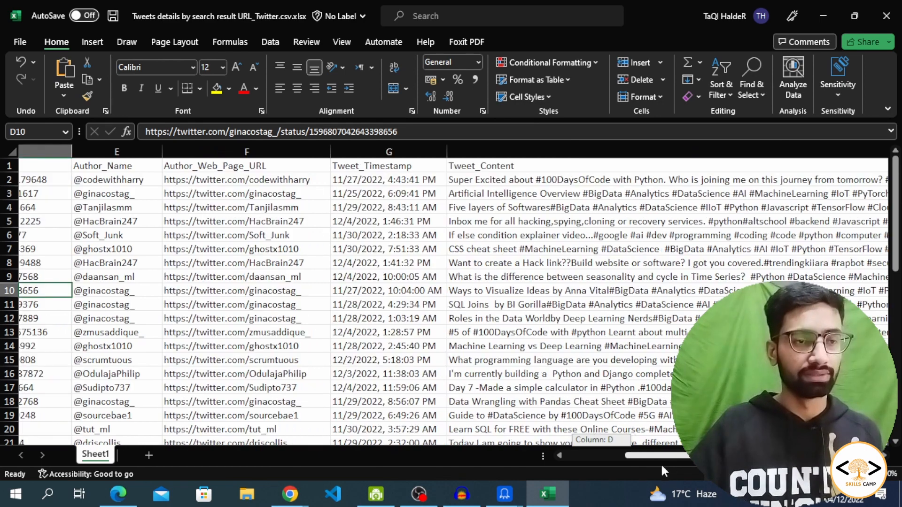
scroll(606, 198, down, 19)
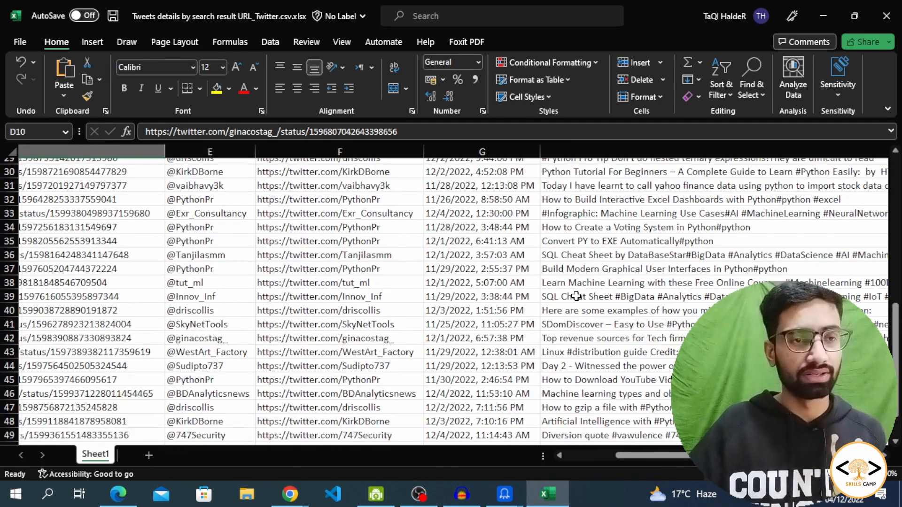
scroll(347, 299, down, 13)
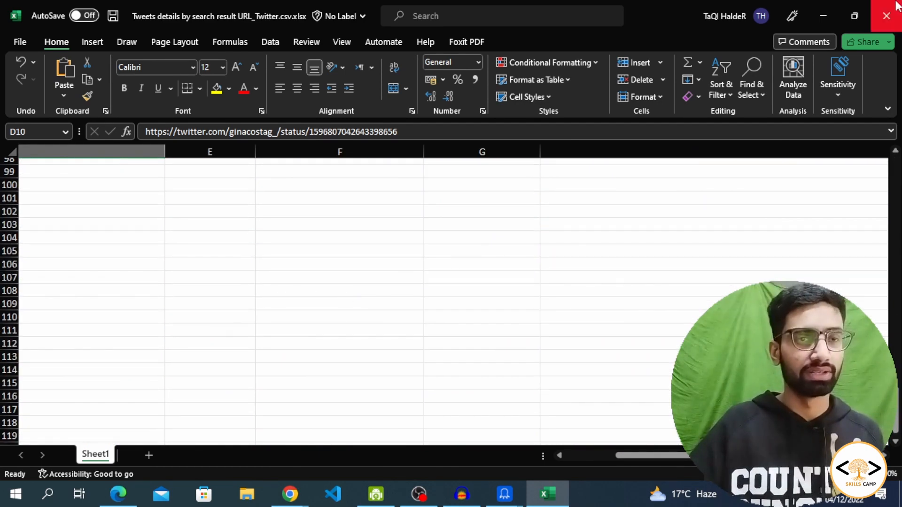
Close the Twitter workbook without saving changes, and close the Twitter task's run window in Octoparse.
click(503, 497)
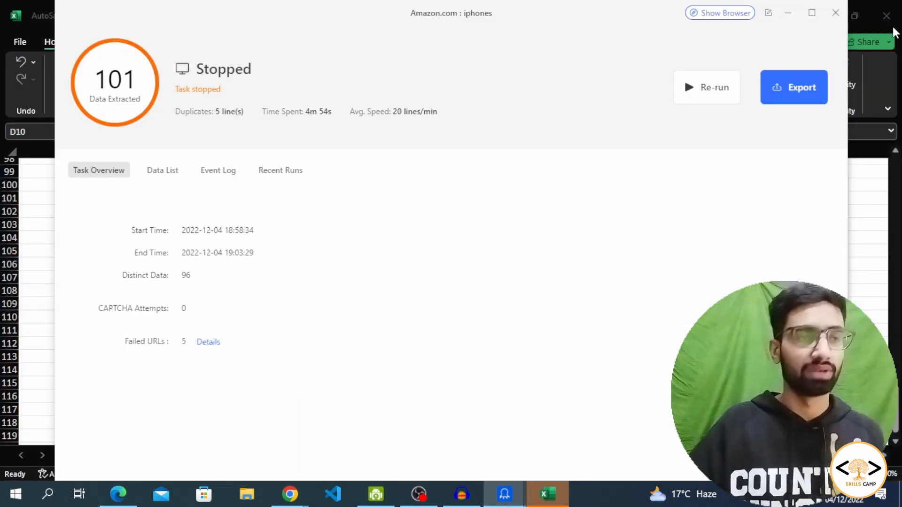
click(888, 16)
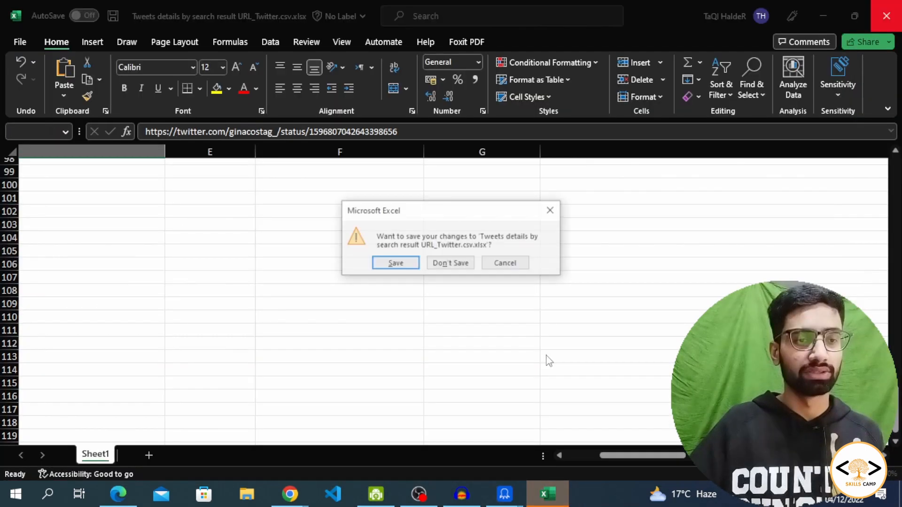
click(450, 263)
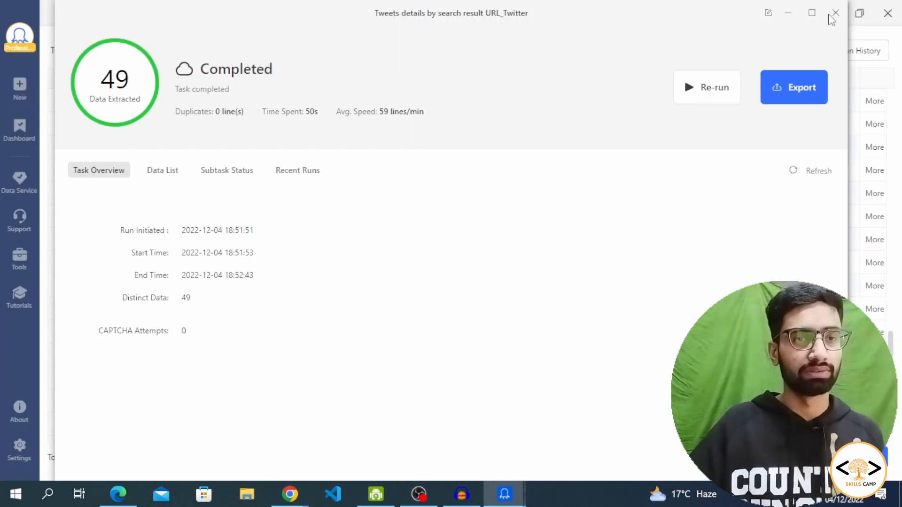
click(836, 13)
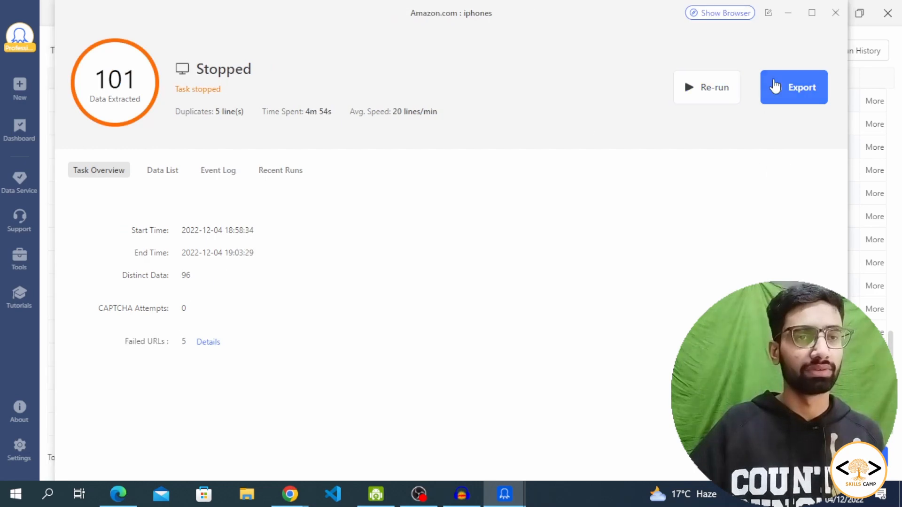
Export the Amazon.com : iphones data with duplicates removed as Excel (xlsx) to Downloads under the file name Amazon.com _ iphones.
click(775, 86)
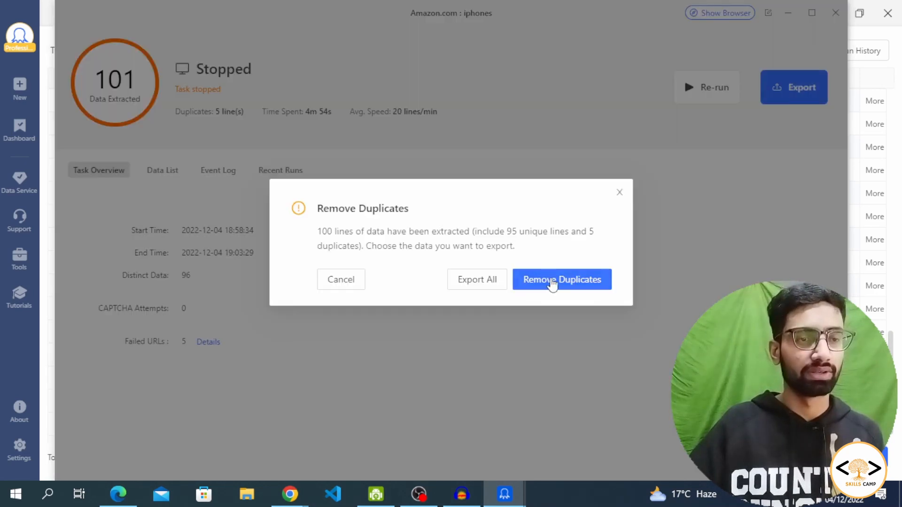
click(557, 282)
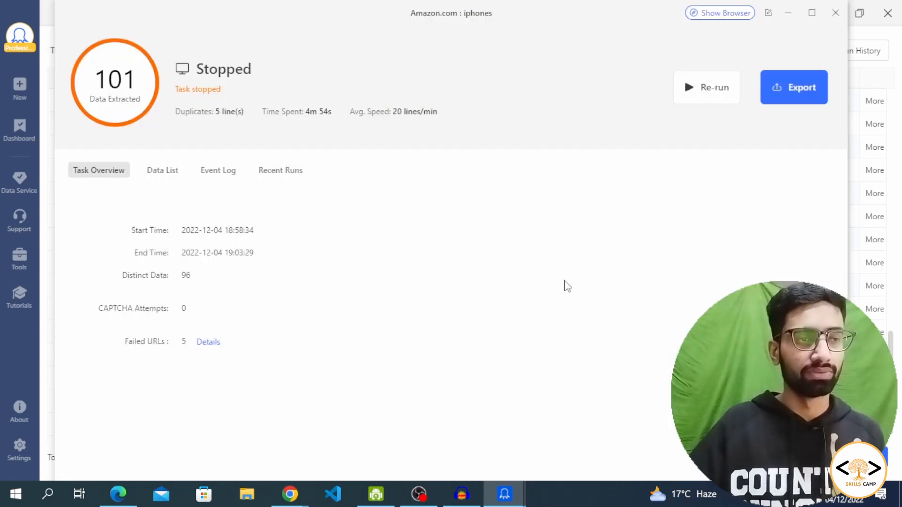
click(407, 173)
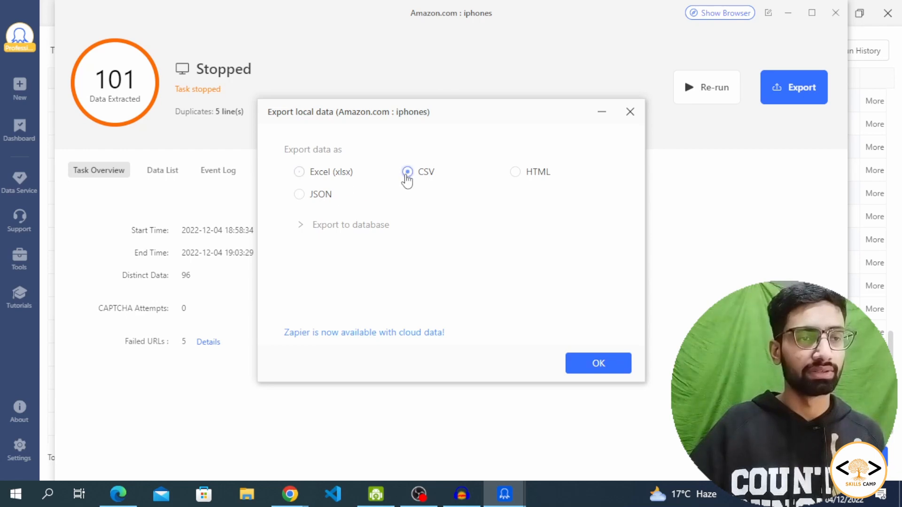
click(319, 175)
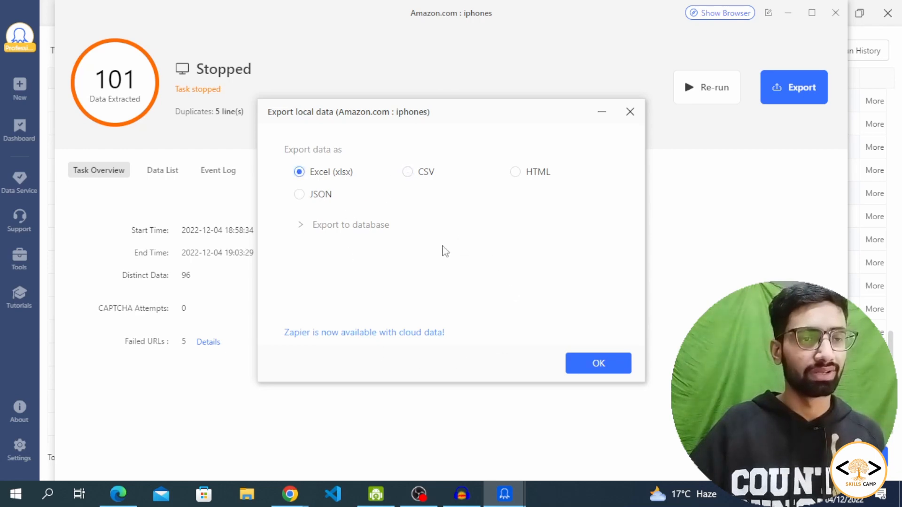
click(597, 363)
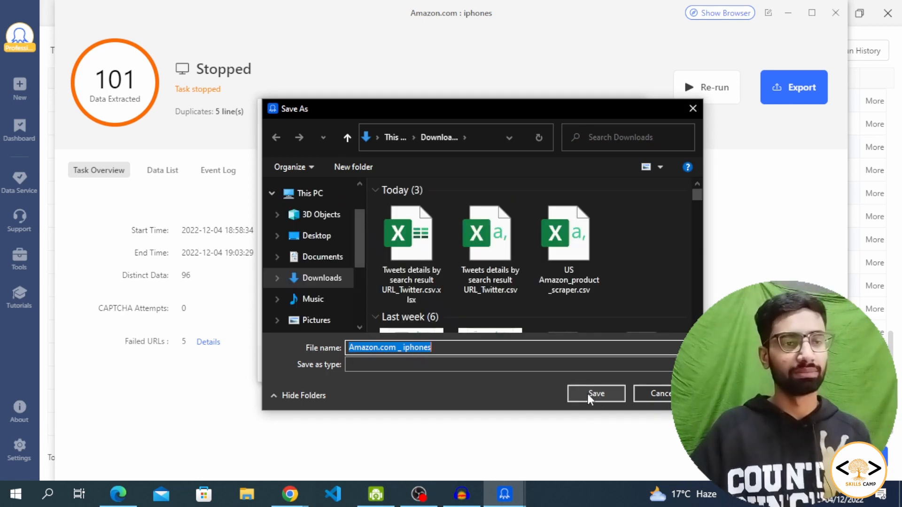
click(594, 393)
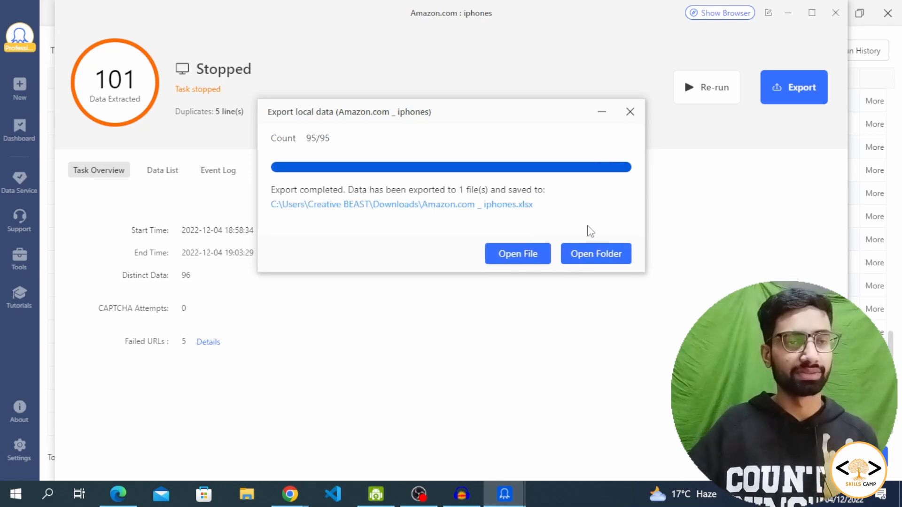
Open the exported Amazon.com _ iphones.xlsx in Excel and fit all column widths to their contents.
click(518, 256)
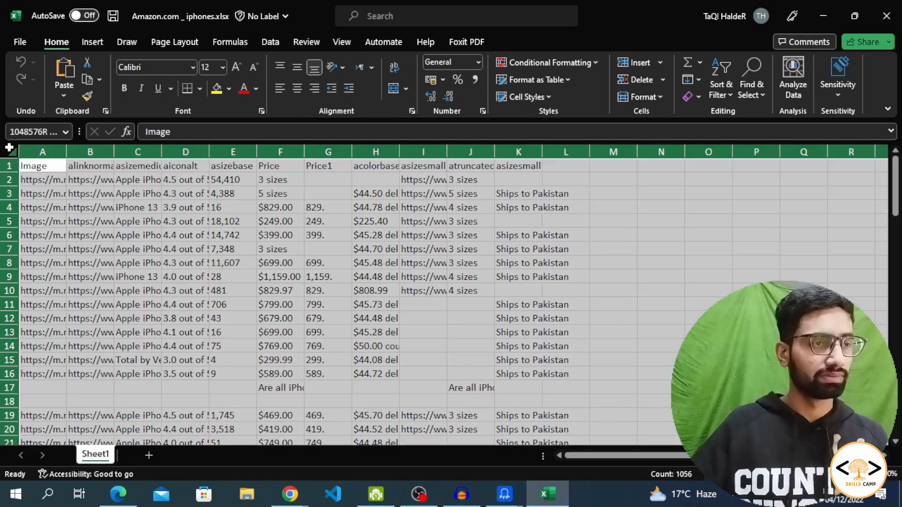
click(9, 150)
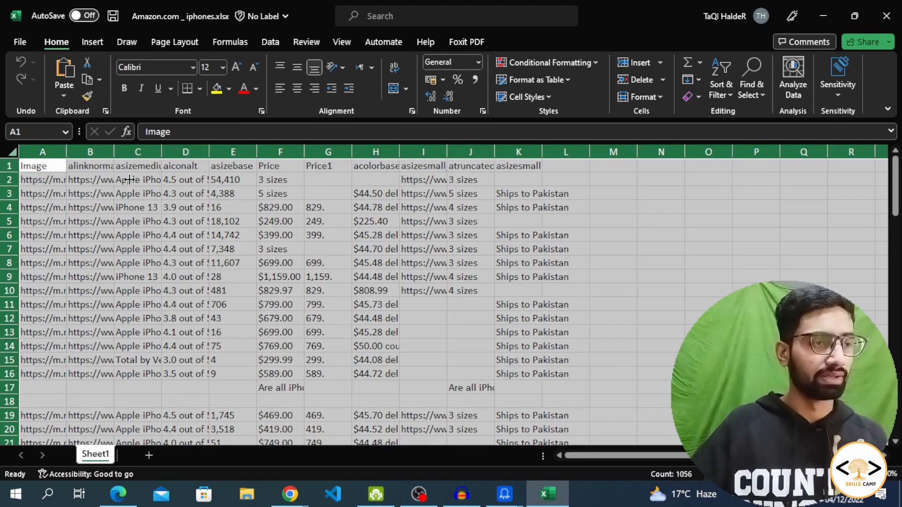
double_click(69, 152)
click(519, 288)
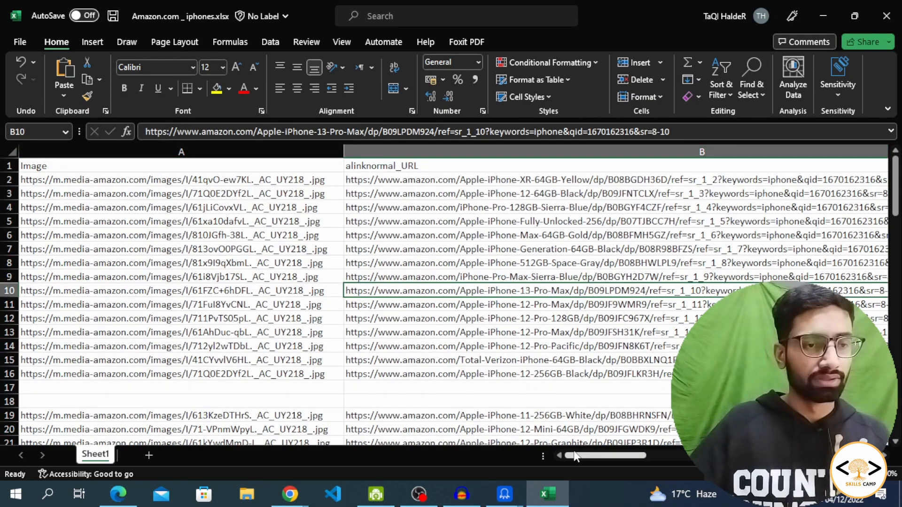
Look through the image and product URL rows of the Amazon sheet down to its last entries.
drag(580, 456, 403, 444)
scroll(376, 423, down, 5)
scroll(335, 390, up, 5)
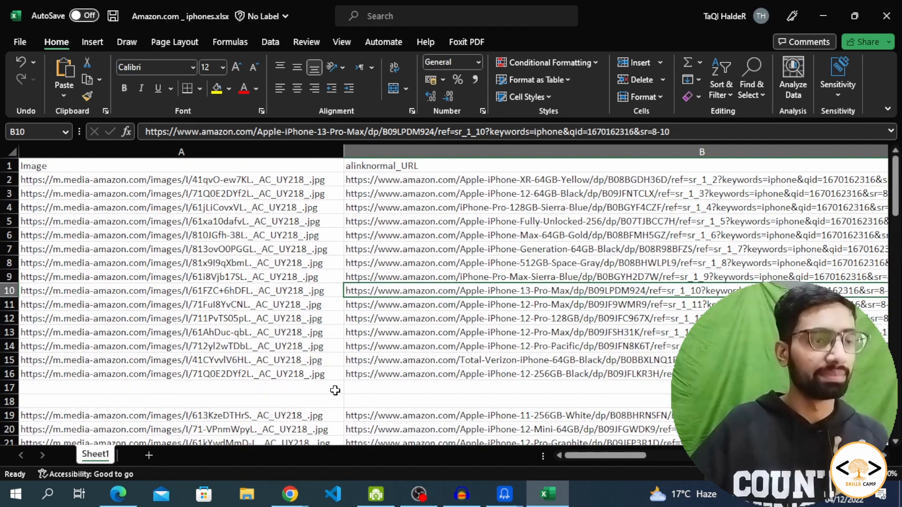
scroll(348, 399, down, 20)
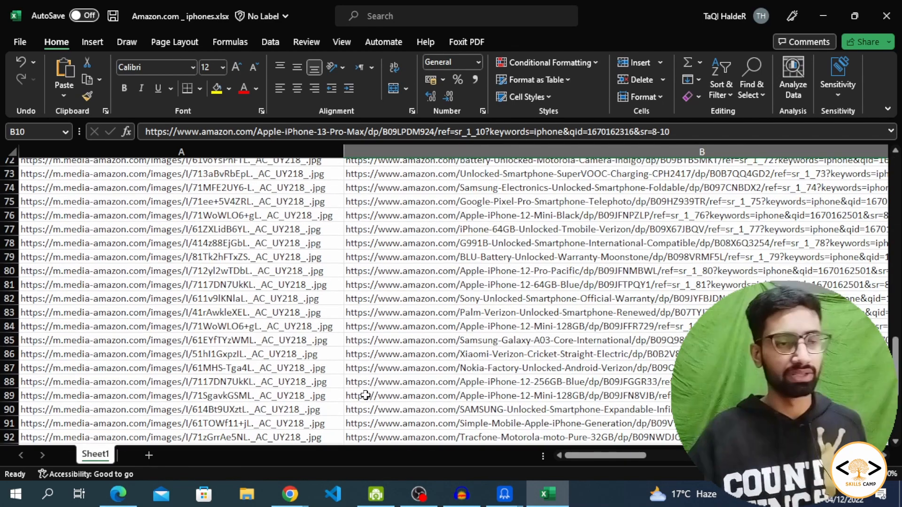
scroll(368, 386, up, 20)
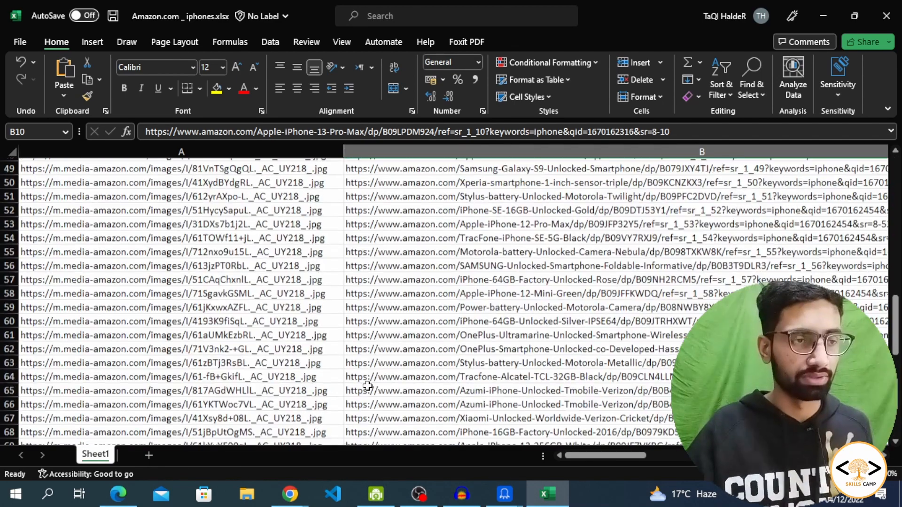
scroll(367, 386, up, 6)
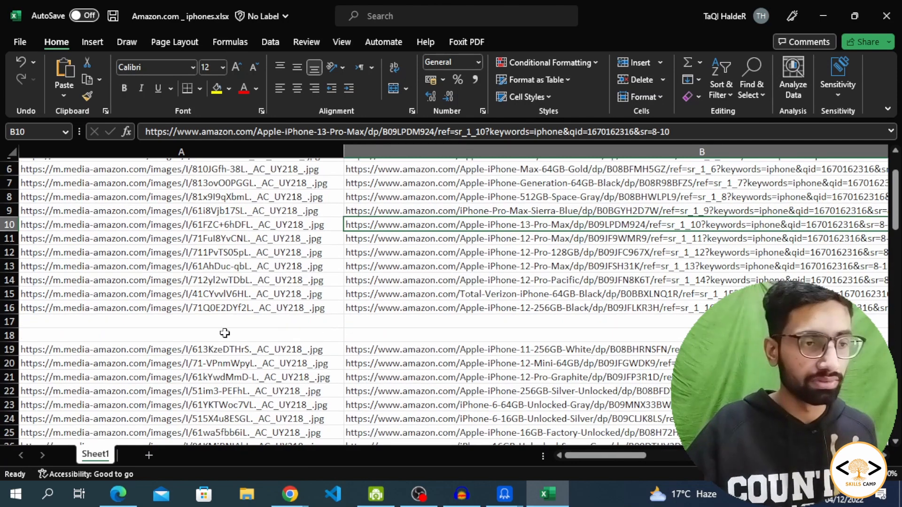
Examine rows 17 and 18 of the Amazon sheet, checking row 17 from column A through column K.
click(213, 324)
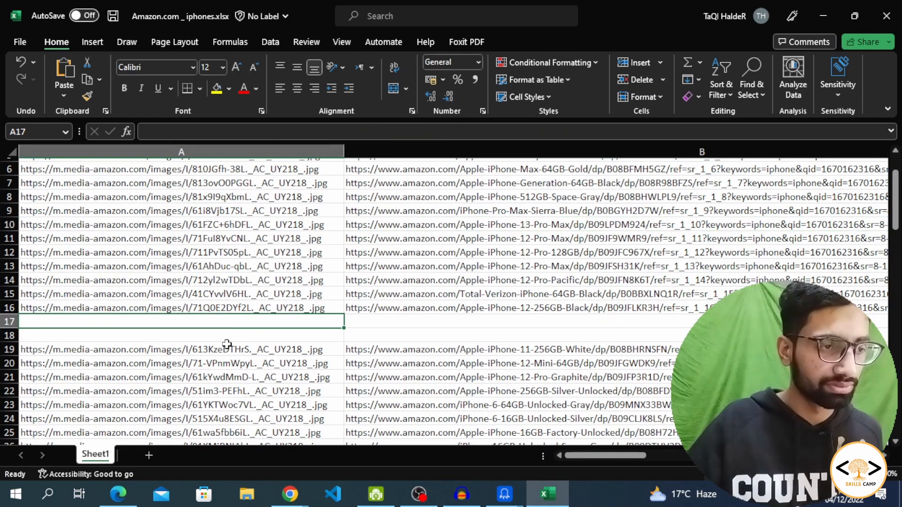
click(289, 337)
key(Right)
key(Right)
key(Right)
key(Right)
key(Right)
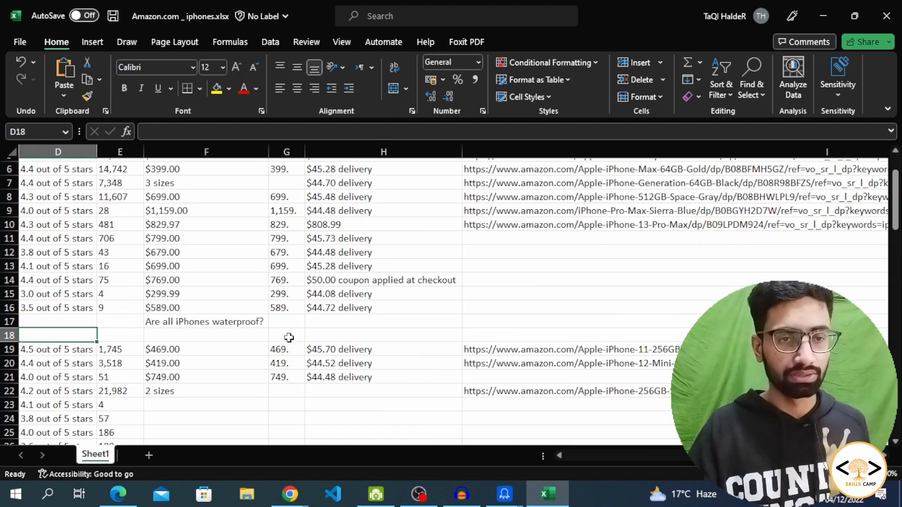
key(Up)
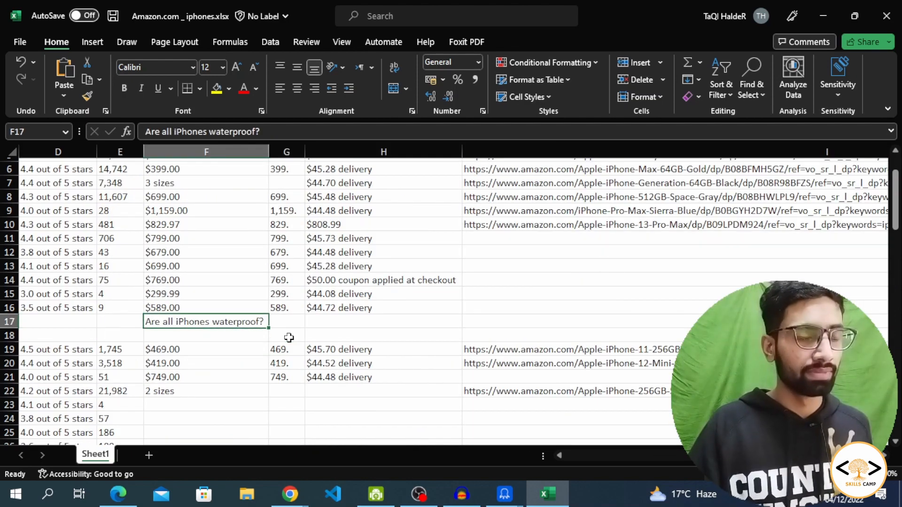
key(Right)
key(Right)
key(Right)
key(Right)
key(Right)
key(Right)
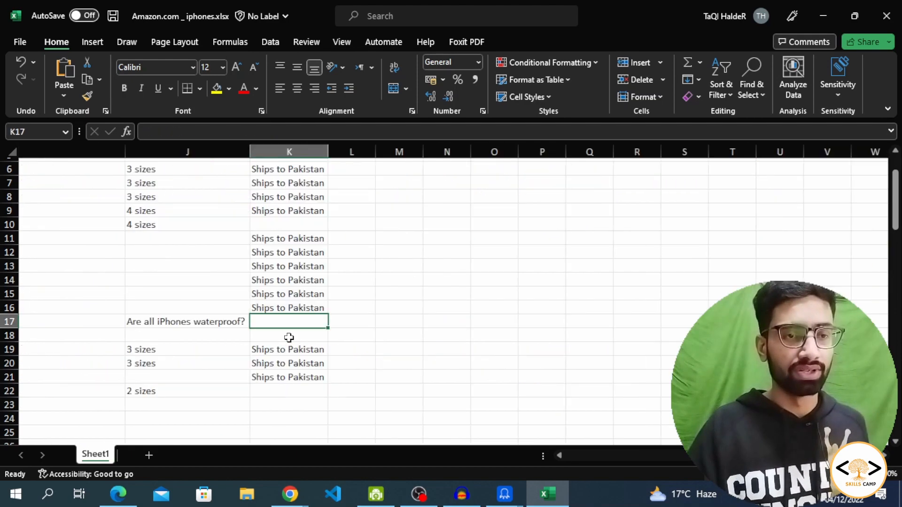
key(Left)
key(Left)
key(Left)
key(Left)
key(Left)
key(Left)
key(Left)
key(Left)
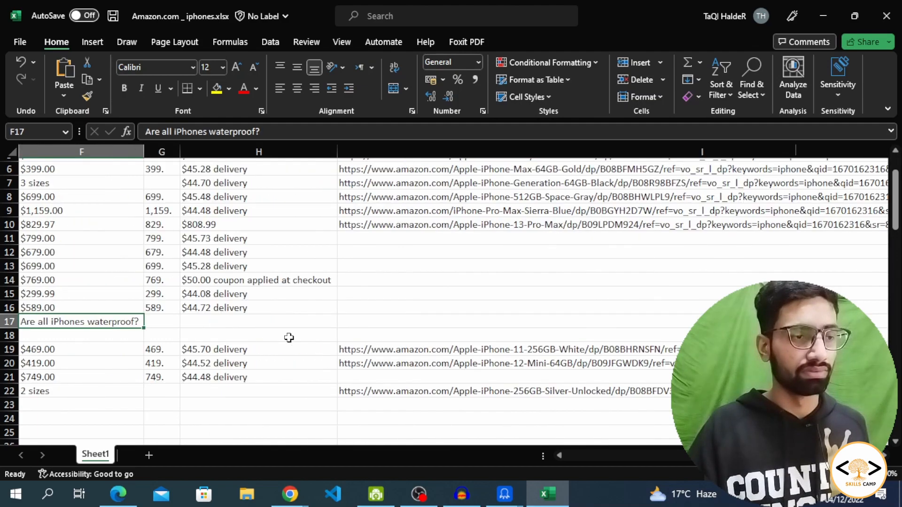
key(Left)
key(Left)
key(Left)
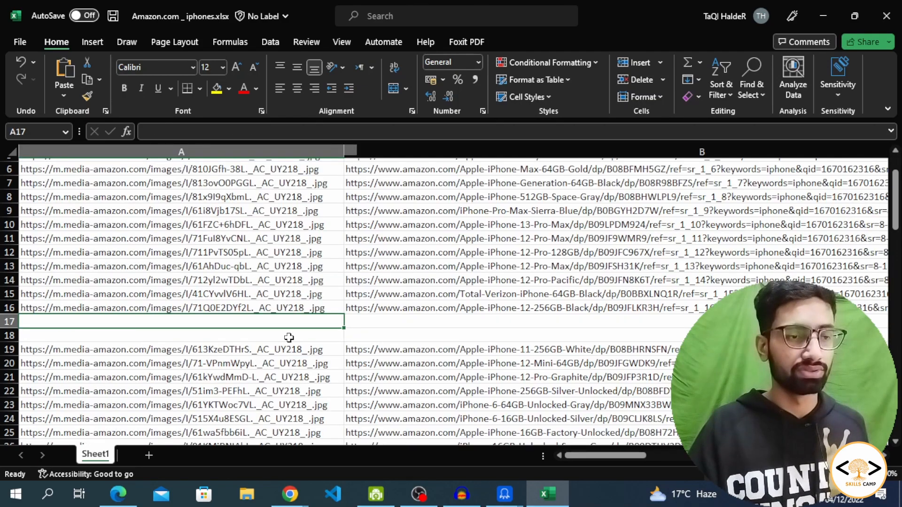
key(Right)
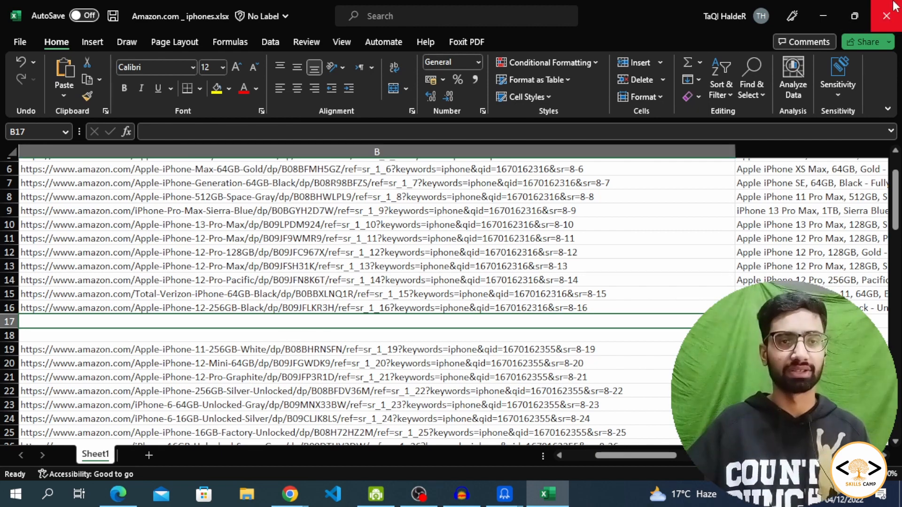
Switch back to Octoparse and view the beginning of the Amazon.com : iphones workflow.
mouse_move(506, 499)
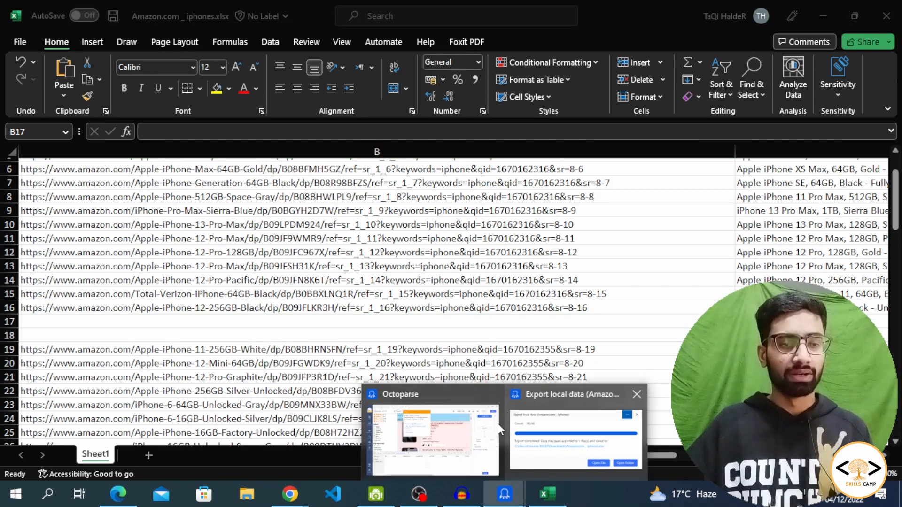
click(395, 451)
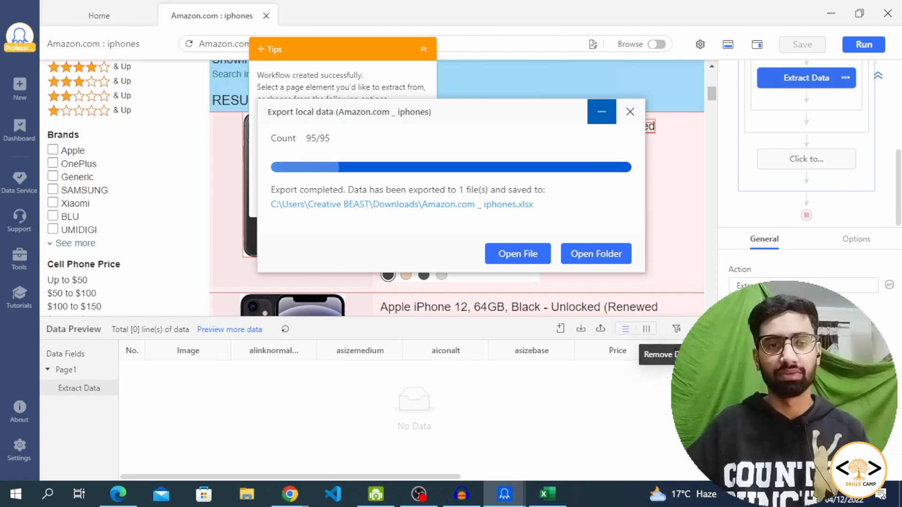
scroll(805, 209, up, 5)
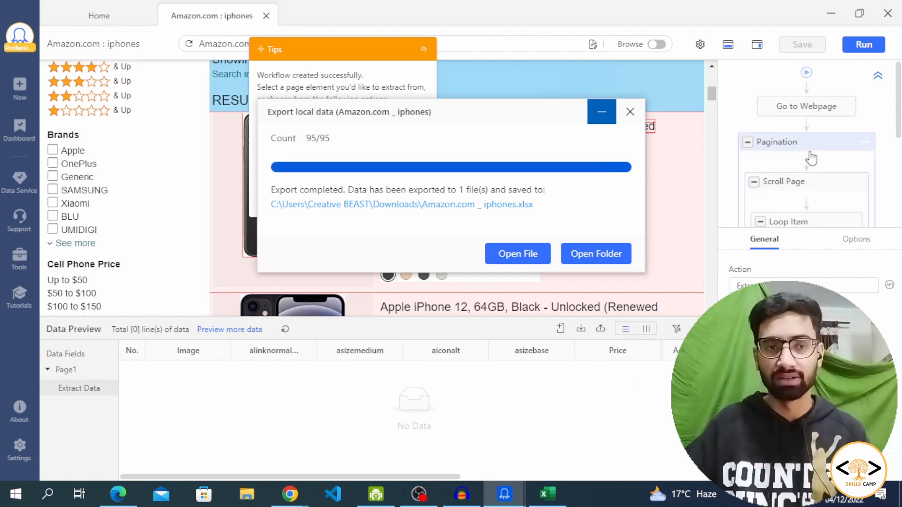